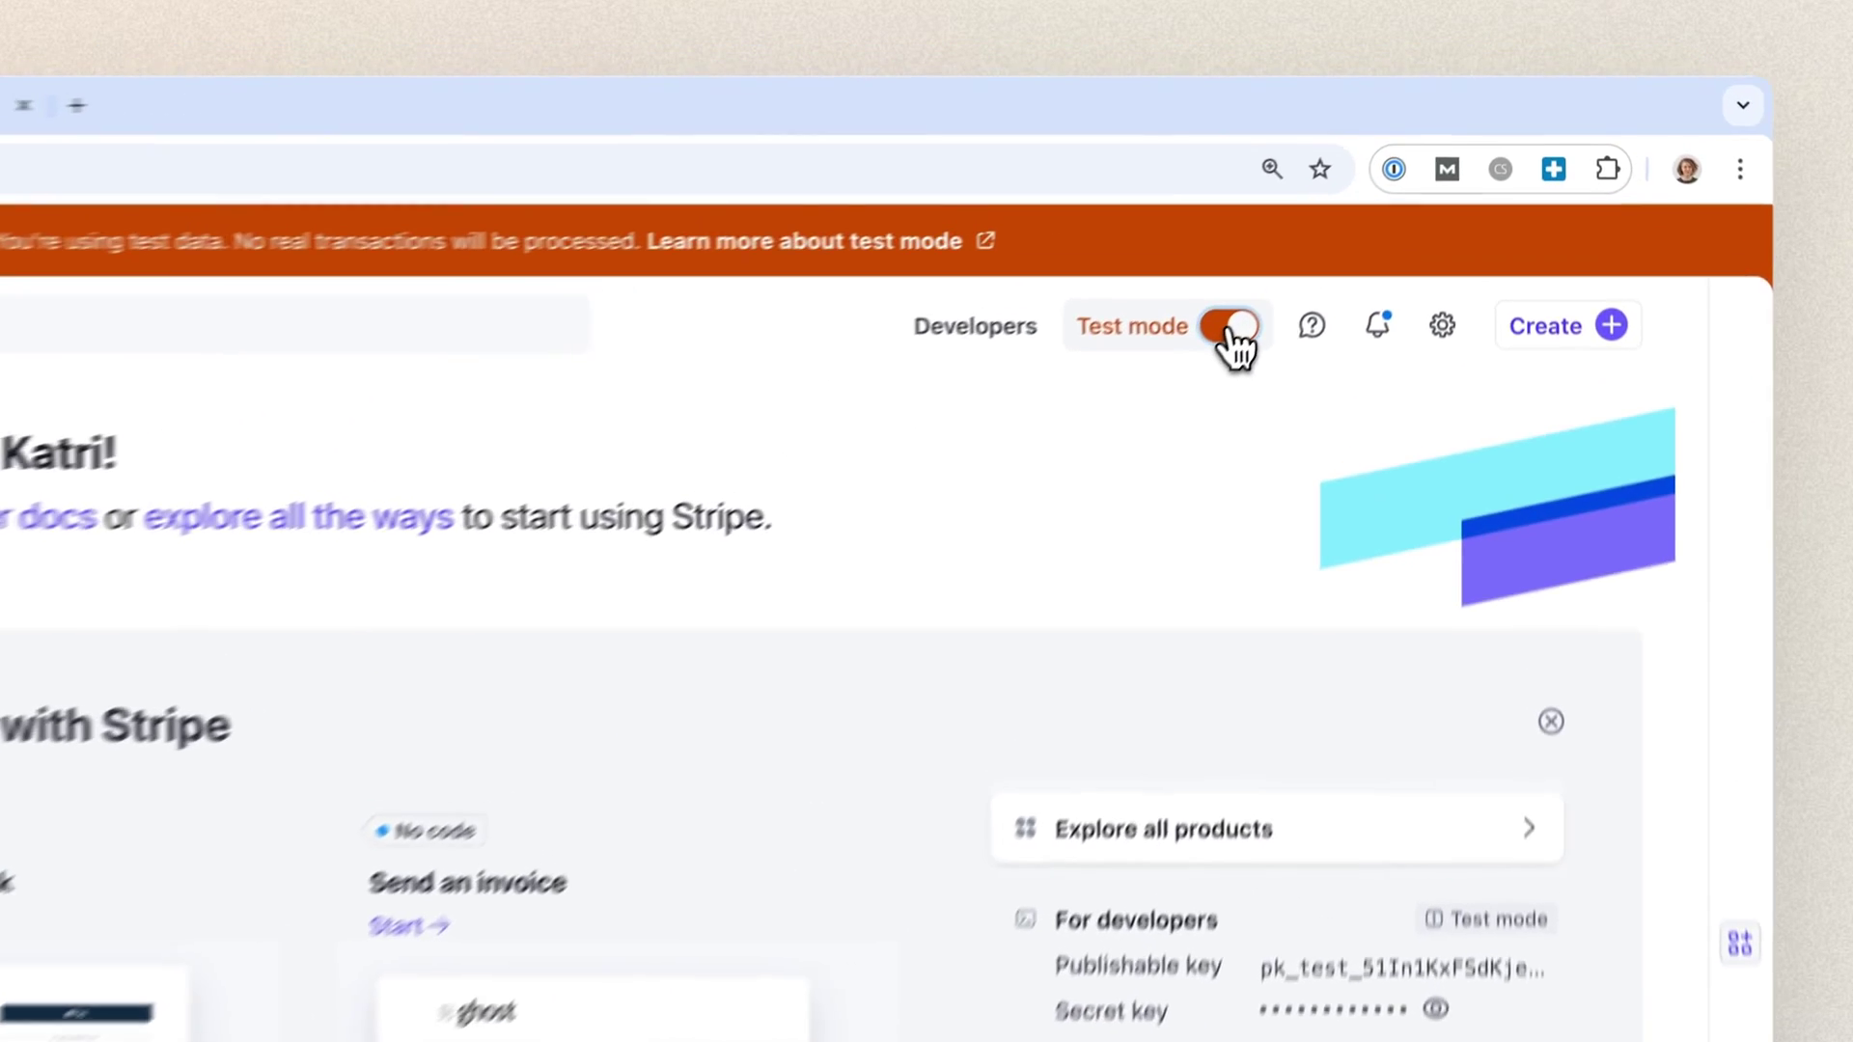
Step: Switch test mode off and back on, then open the empty test Product catalog
{"action": "left_click", "coordinate": [1361, 193]}
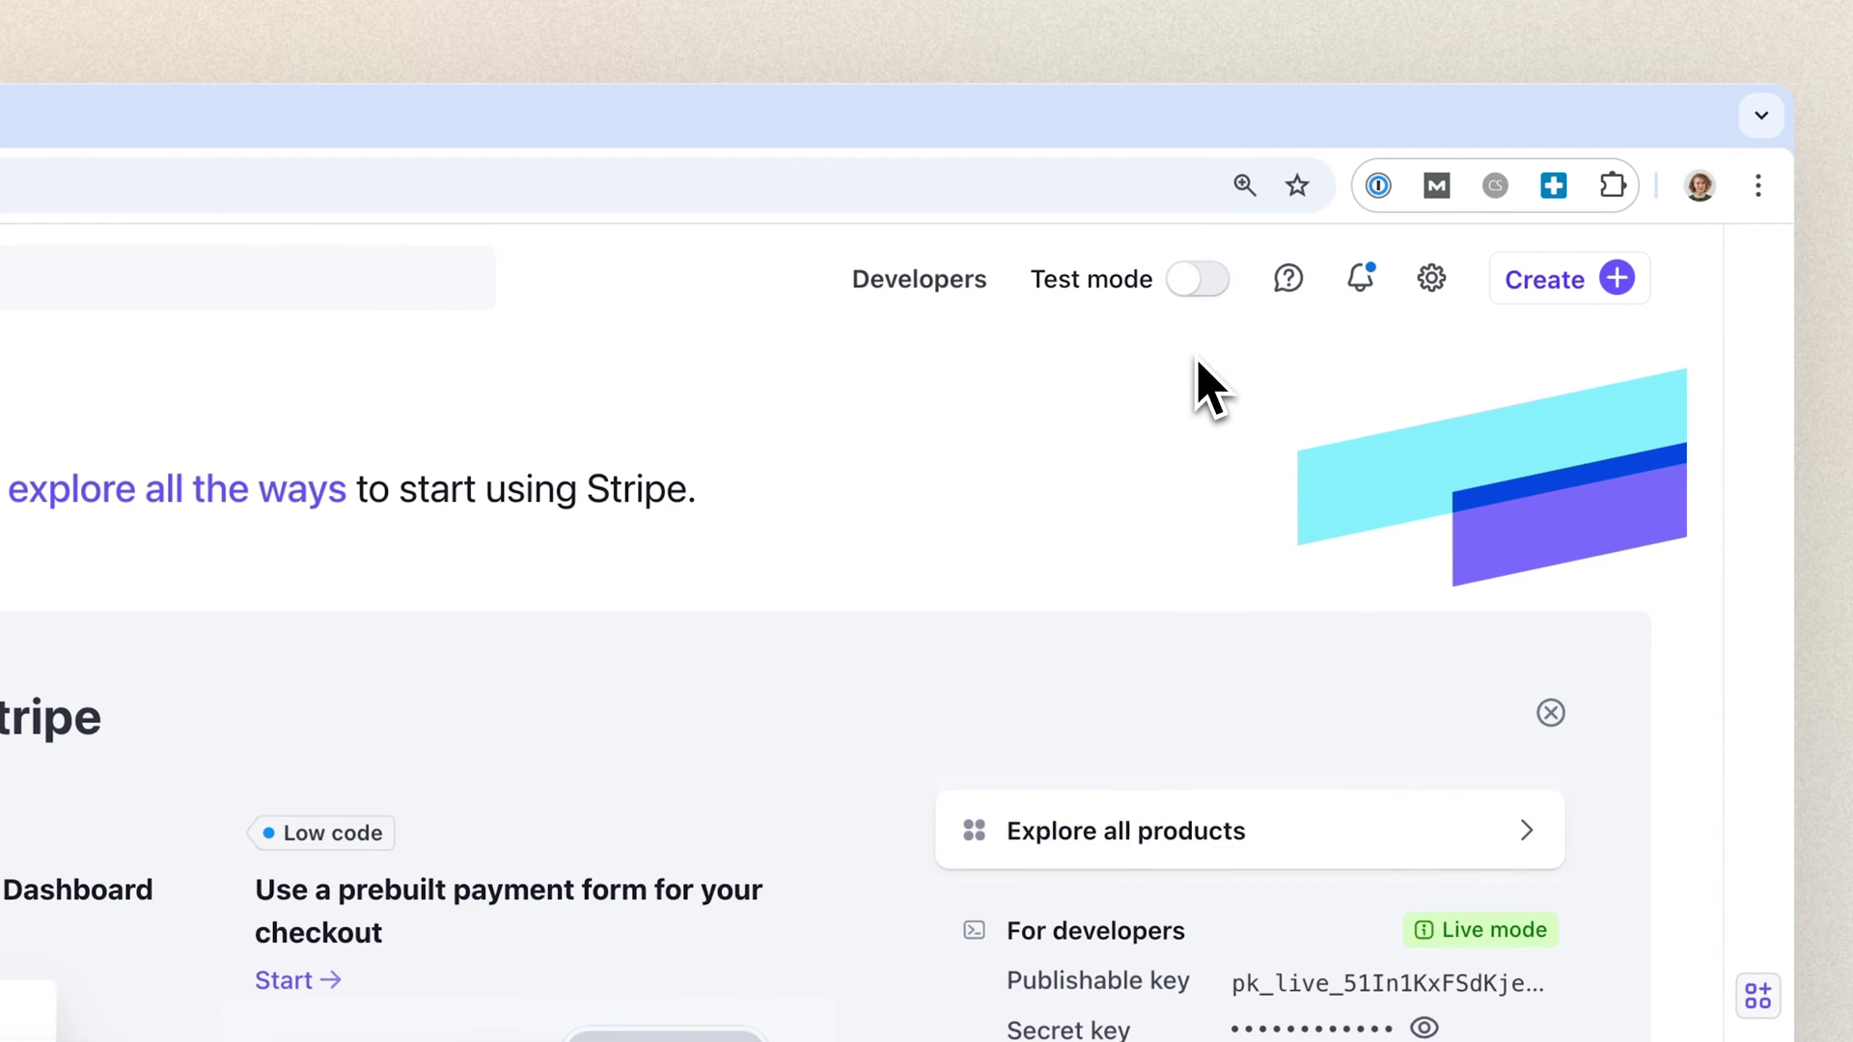
{"action": "left_click", "coordinate": [1192, 290]}
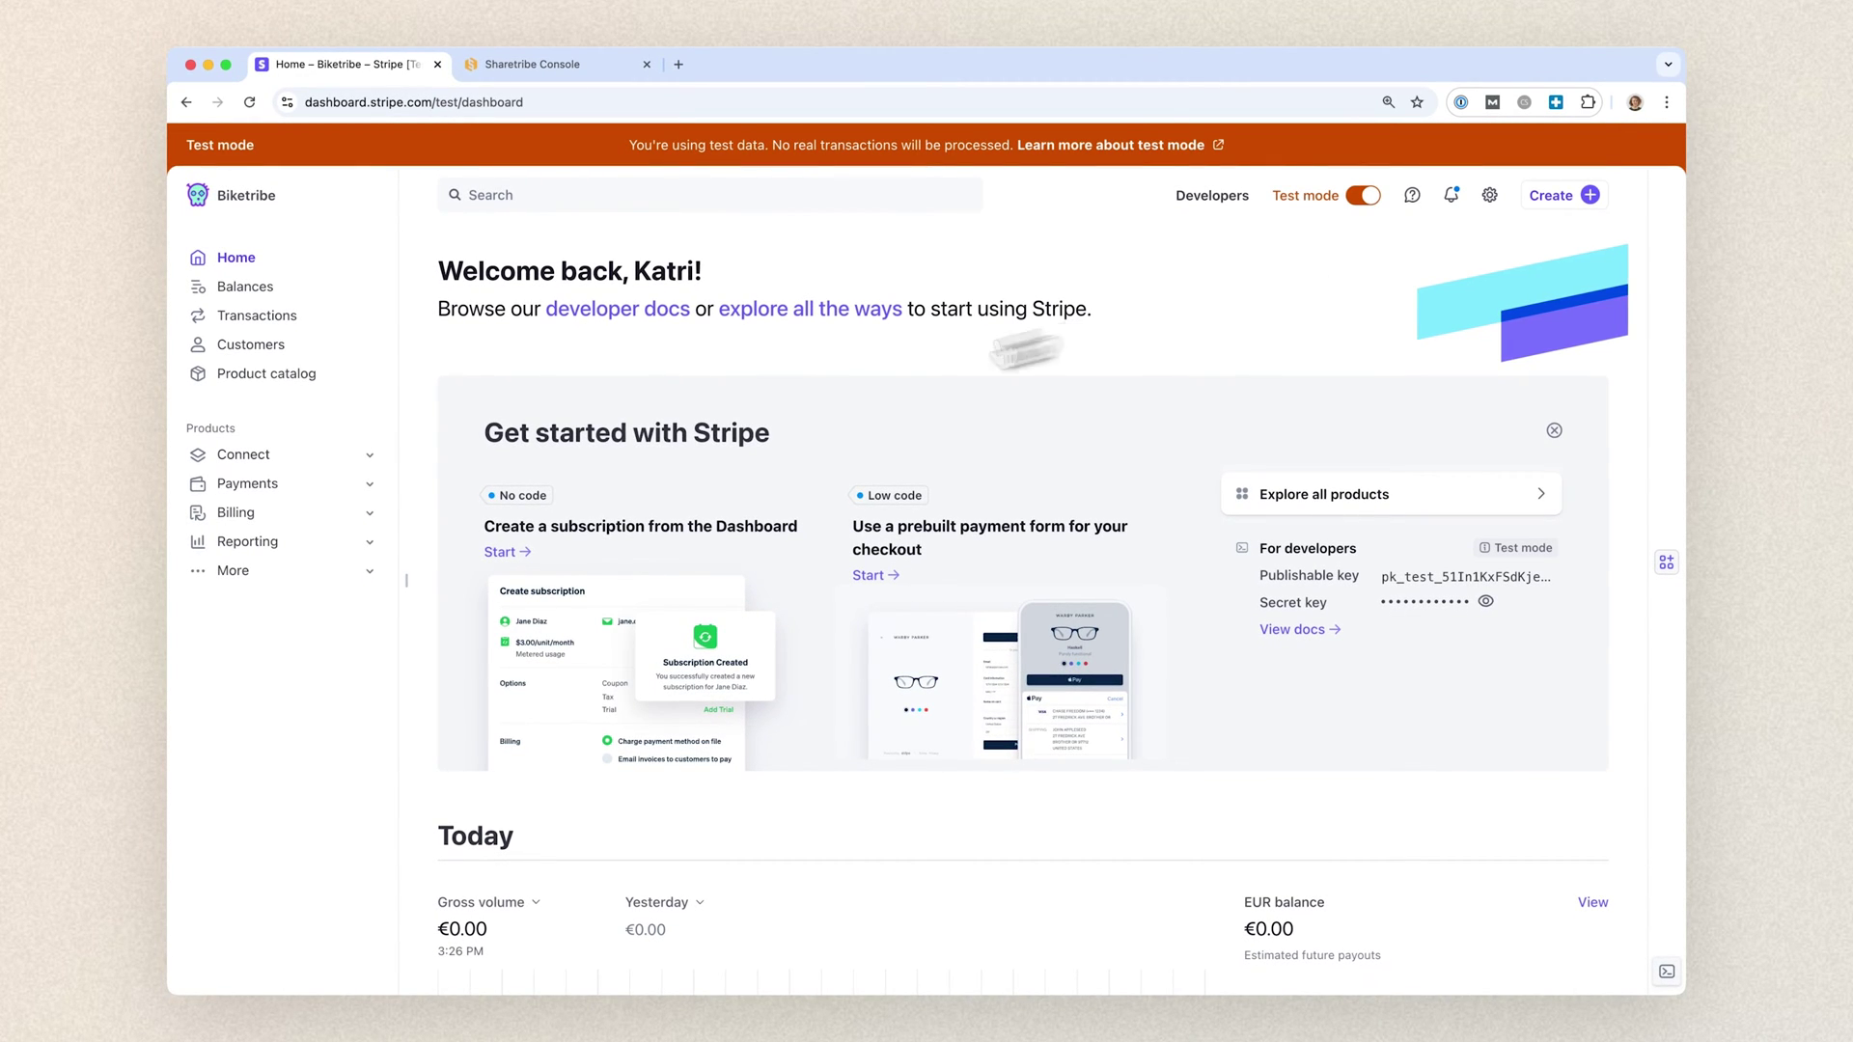
{"action": "left_click", "coordinate": [344, 386]}
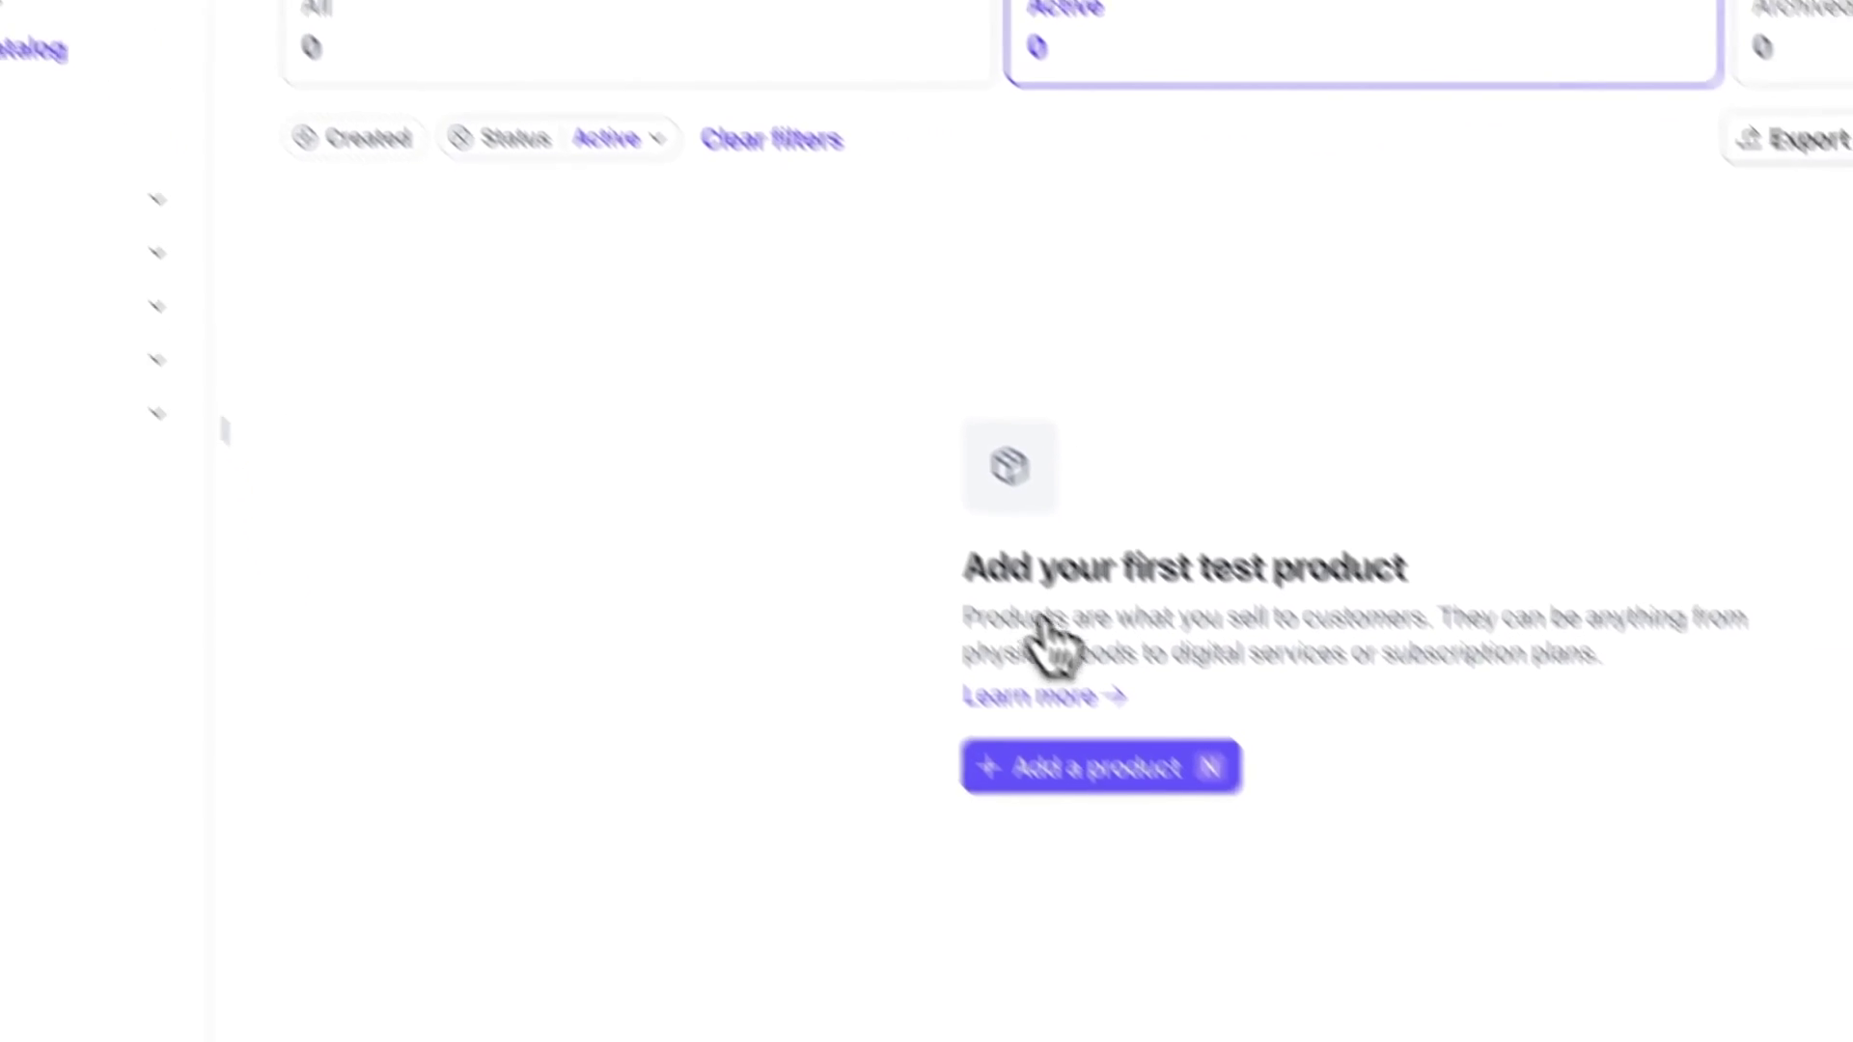
Step: Add a product named 'Biketribe Membership' described as 'This is a monthly membership to the Biketribe platform'
{"action": "left_click", "coordinate": [1105, 681]}
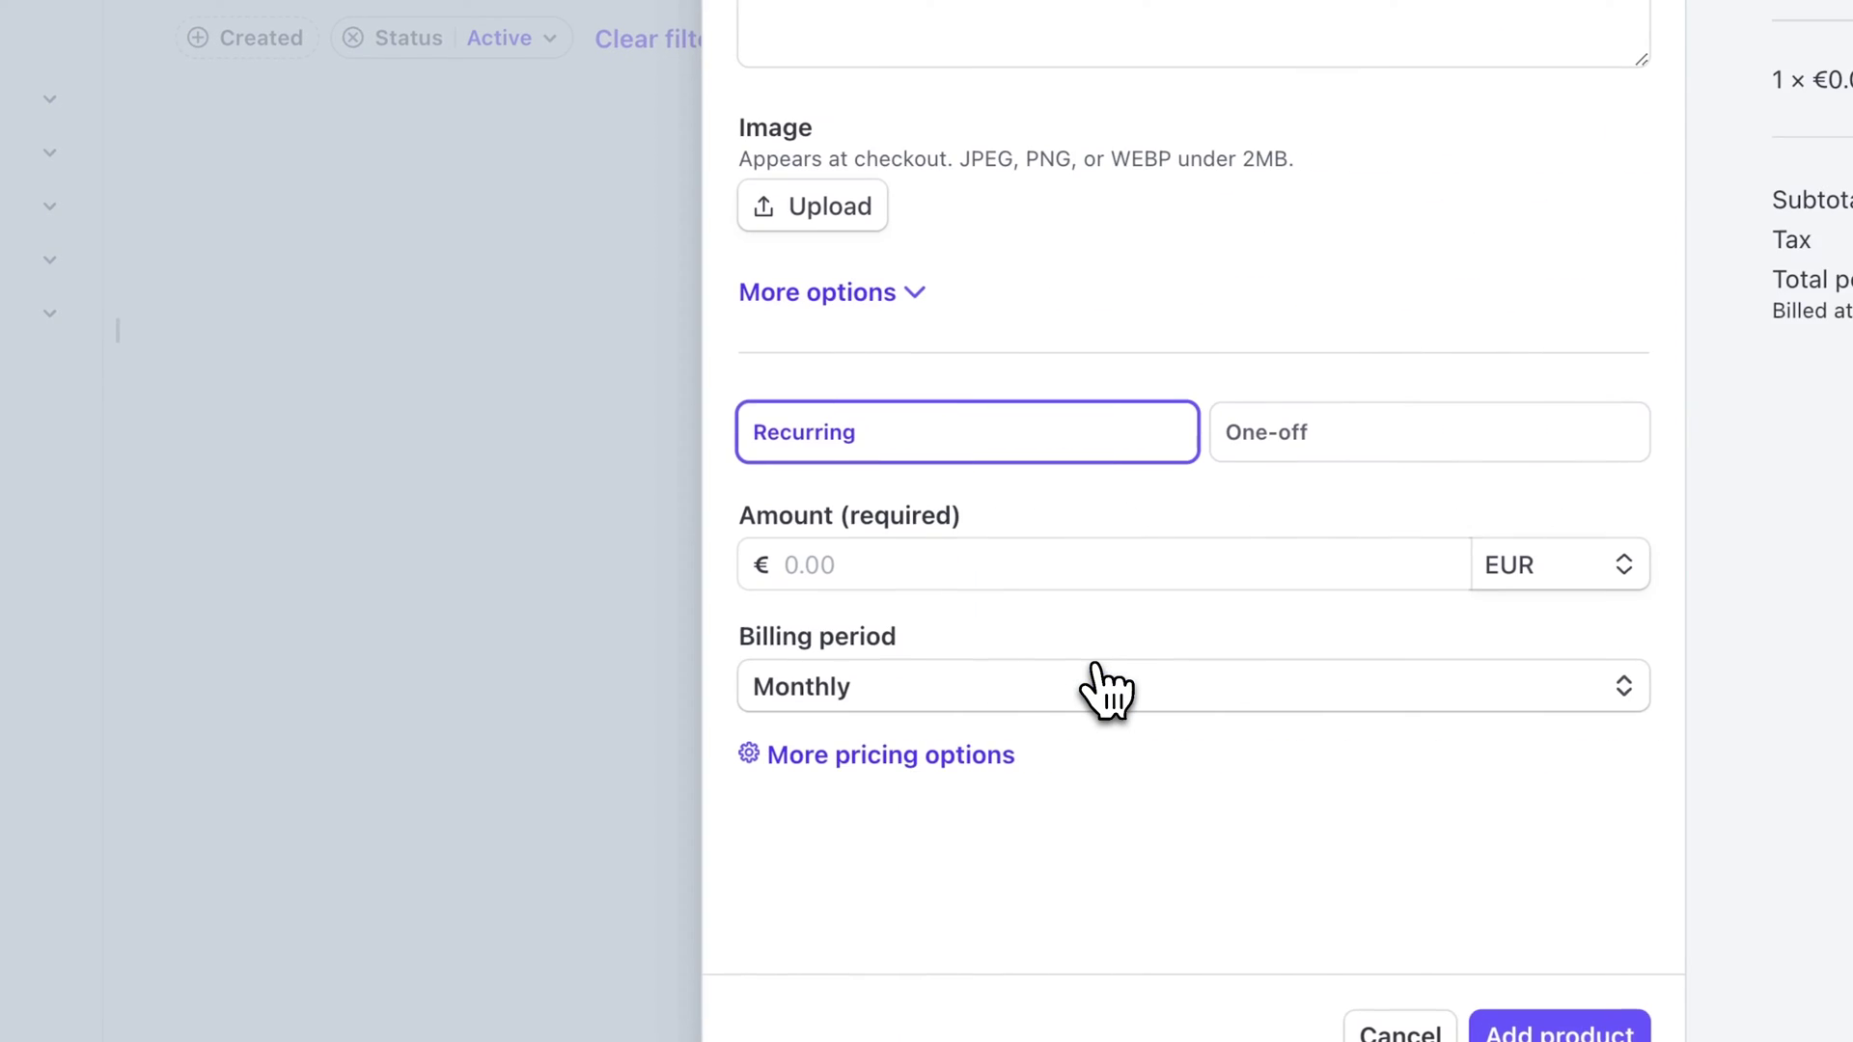
{"action": "type", "text": "Biketribe Membership"}
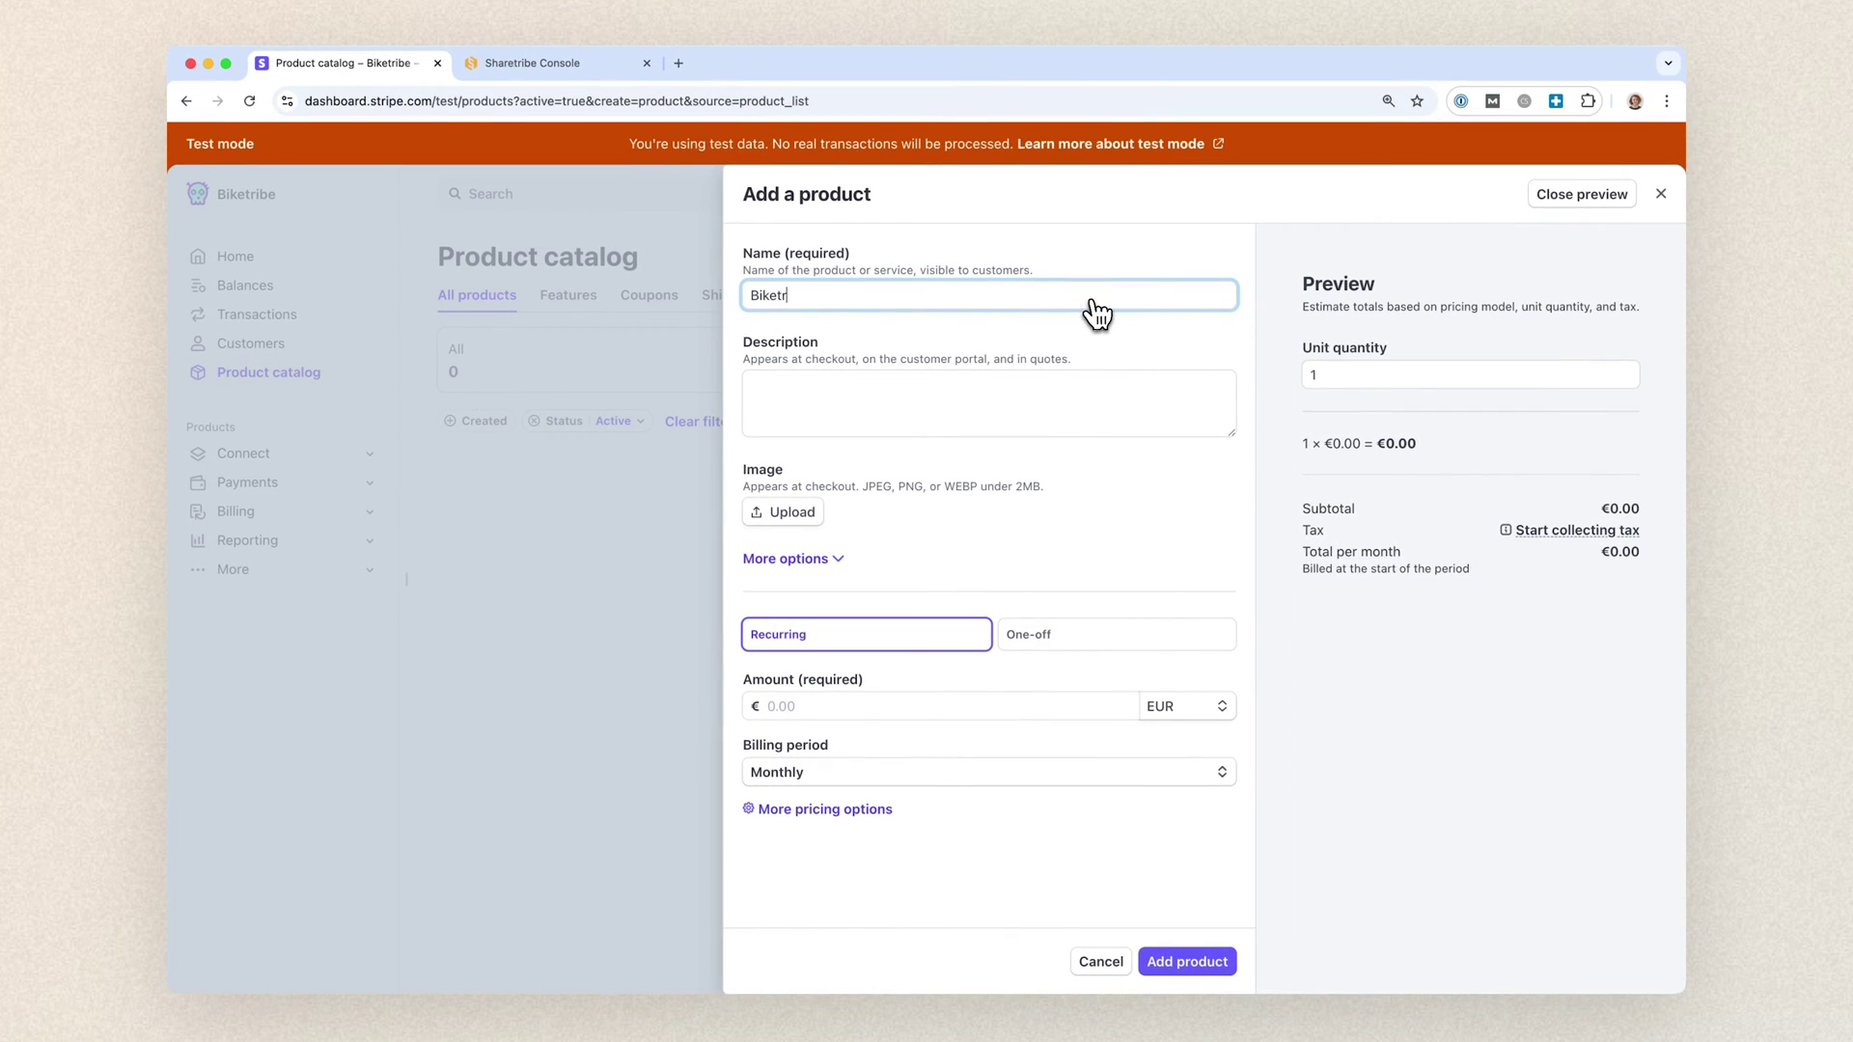
{"action": "left_click", "coordinate": [1045, 398]}
{"action": "type", "text": "This is a monthly member"}
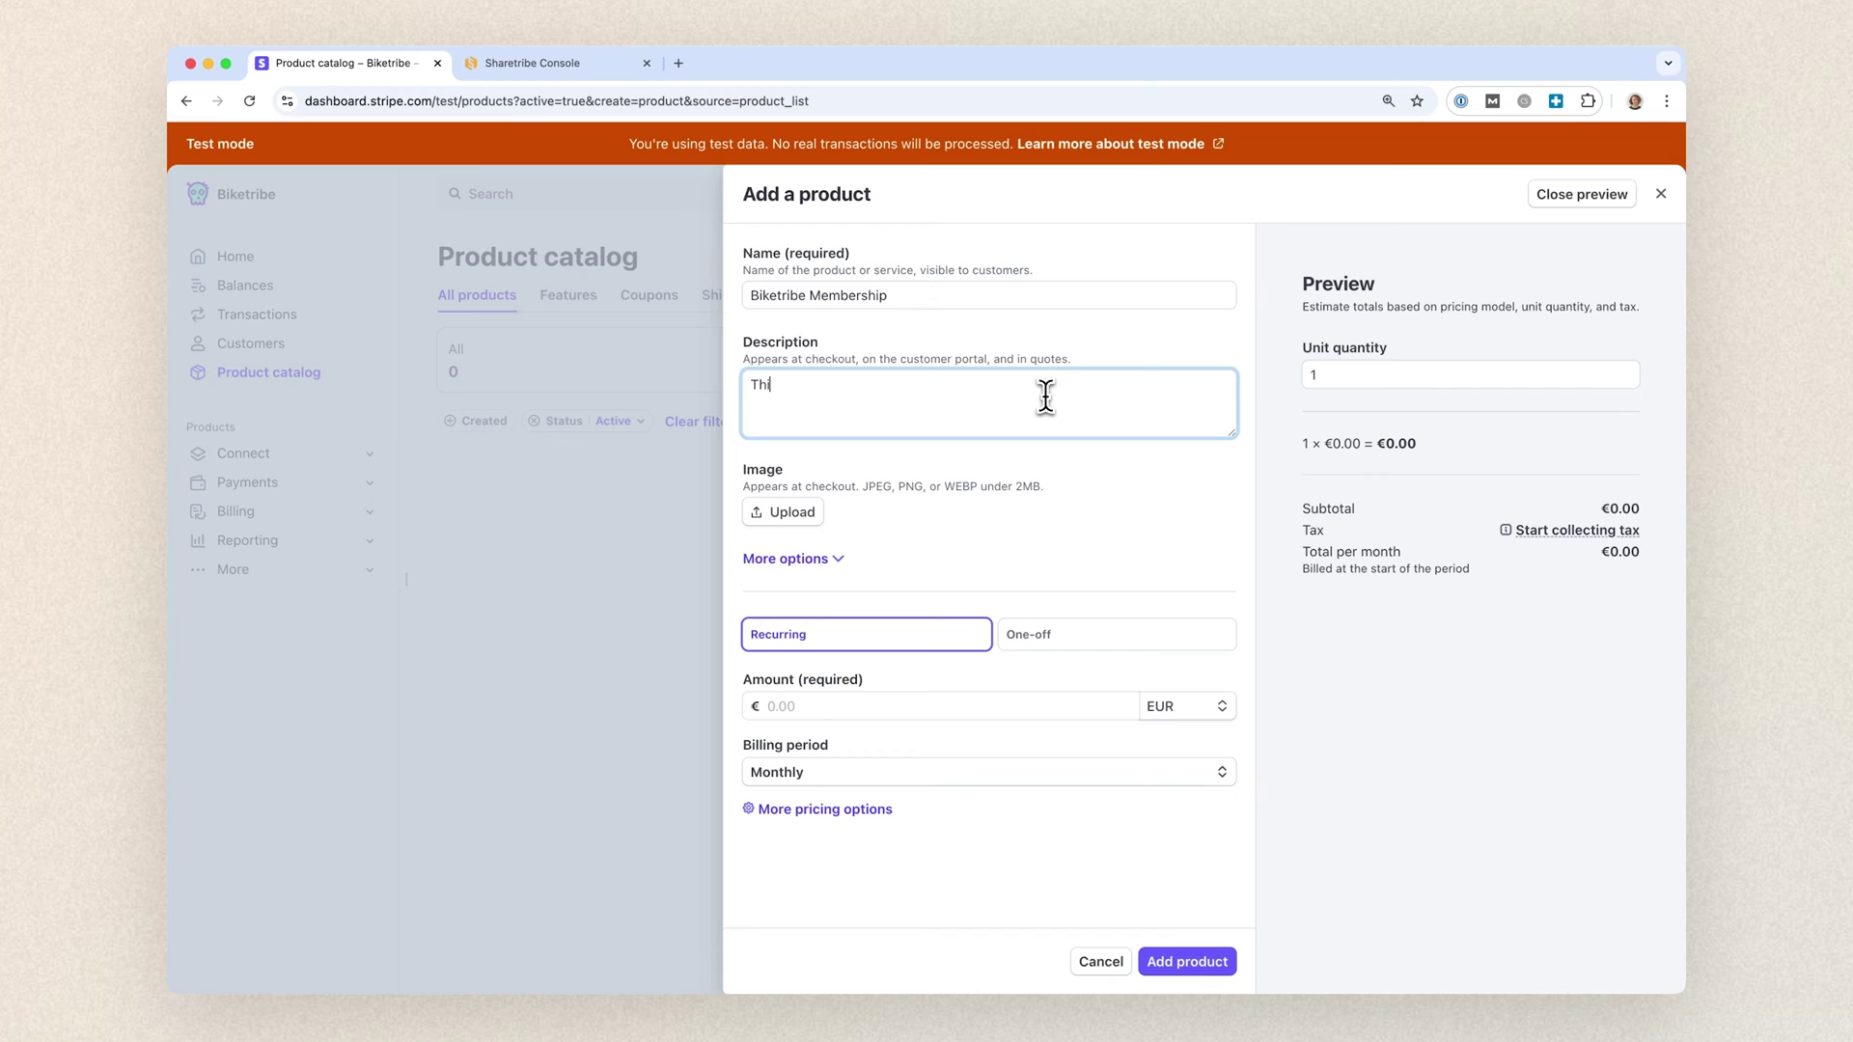
{"action": "type", "text": "ship to the Biketribe platform."}
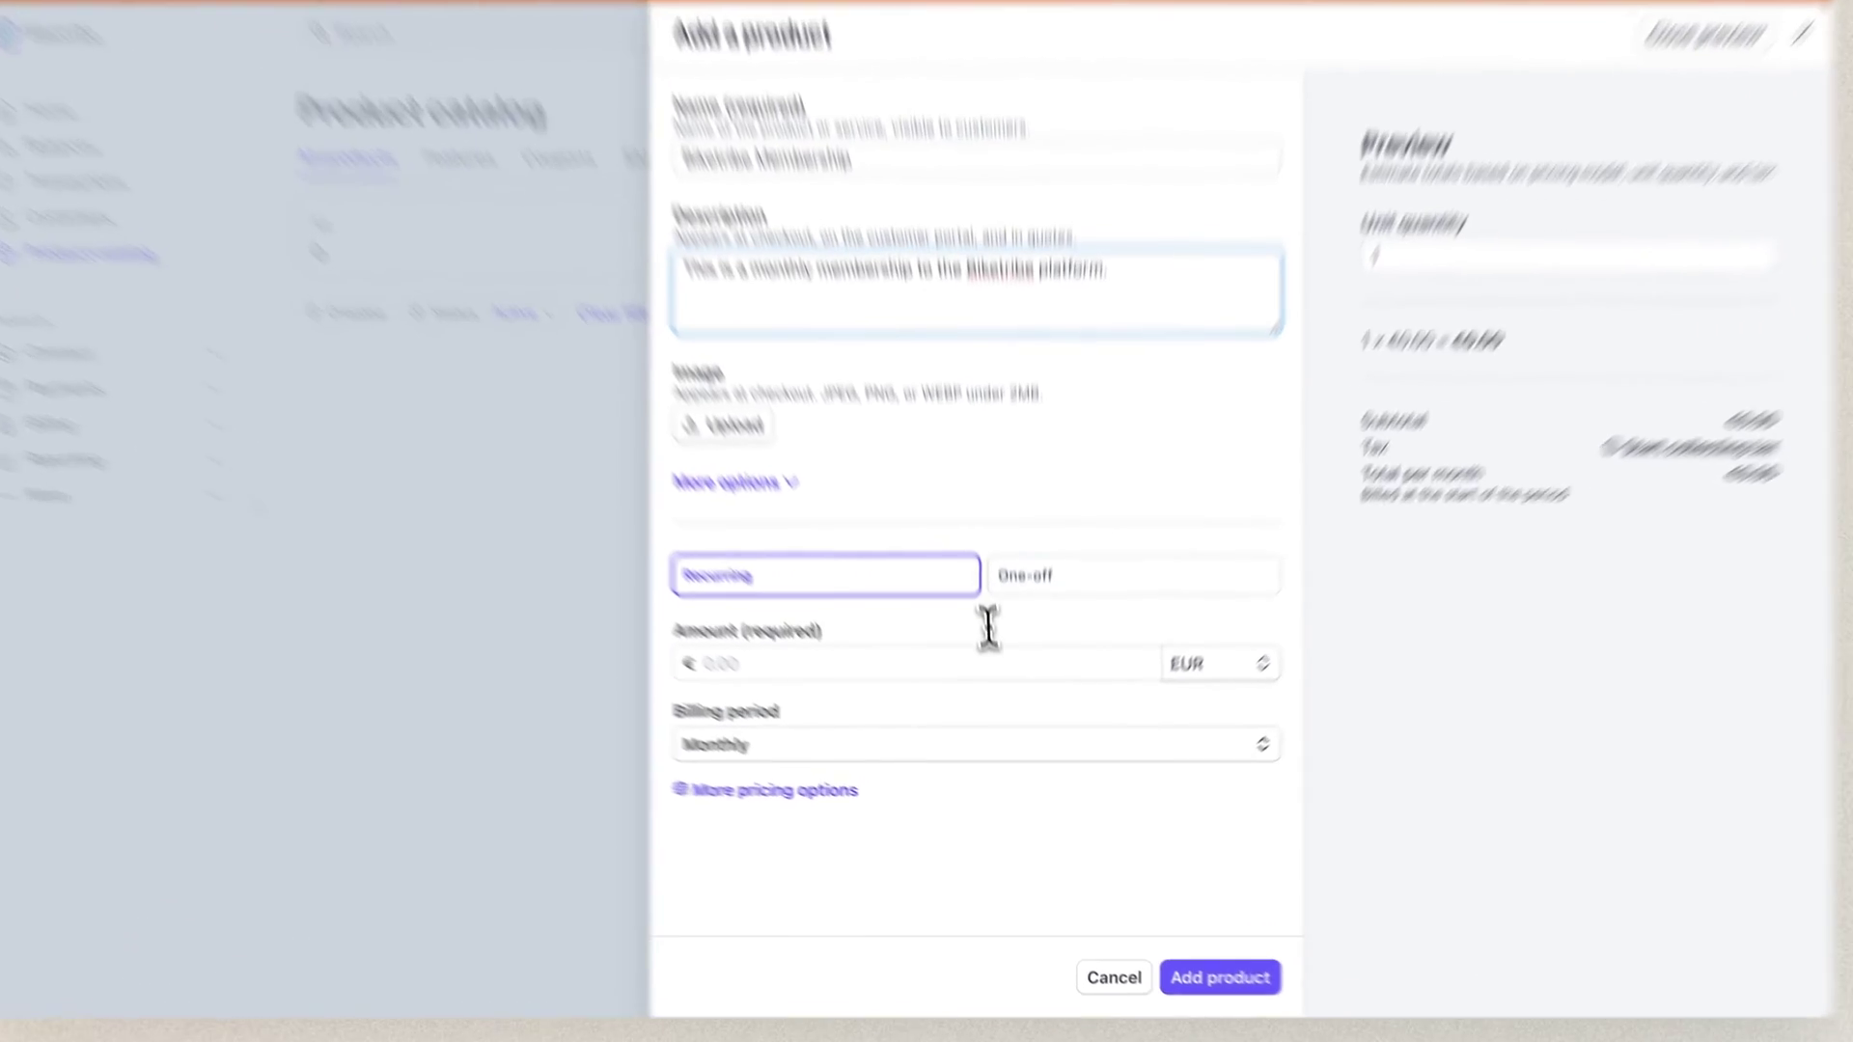
Step: Price it at 9.90 EUR, recurring monthly, and save the product
{"action": "left_click", "coordinate": [962, 704]}
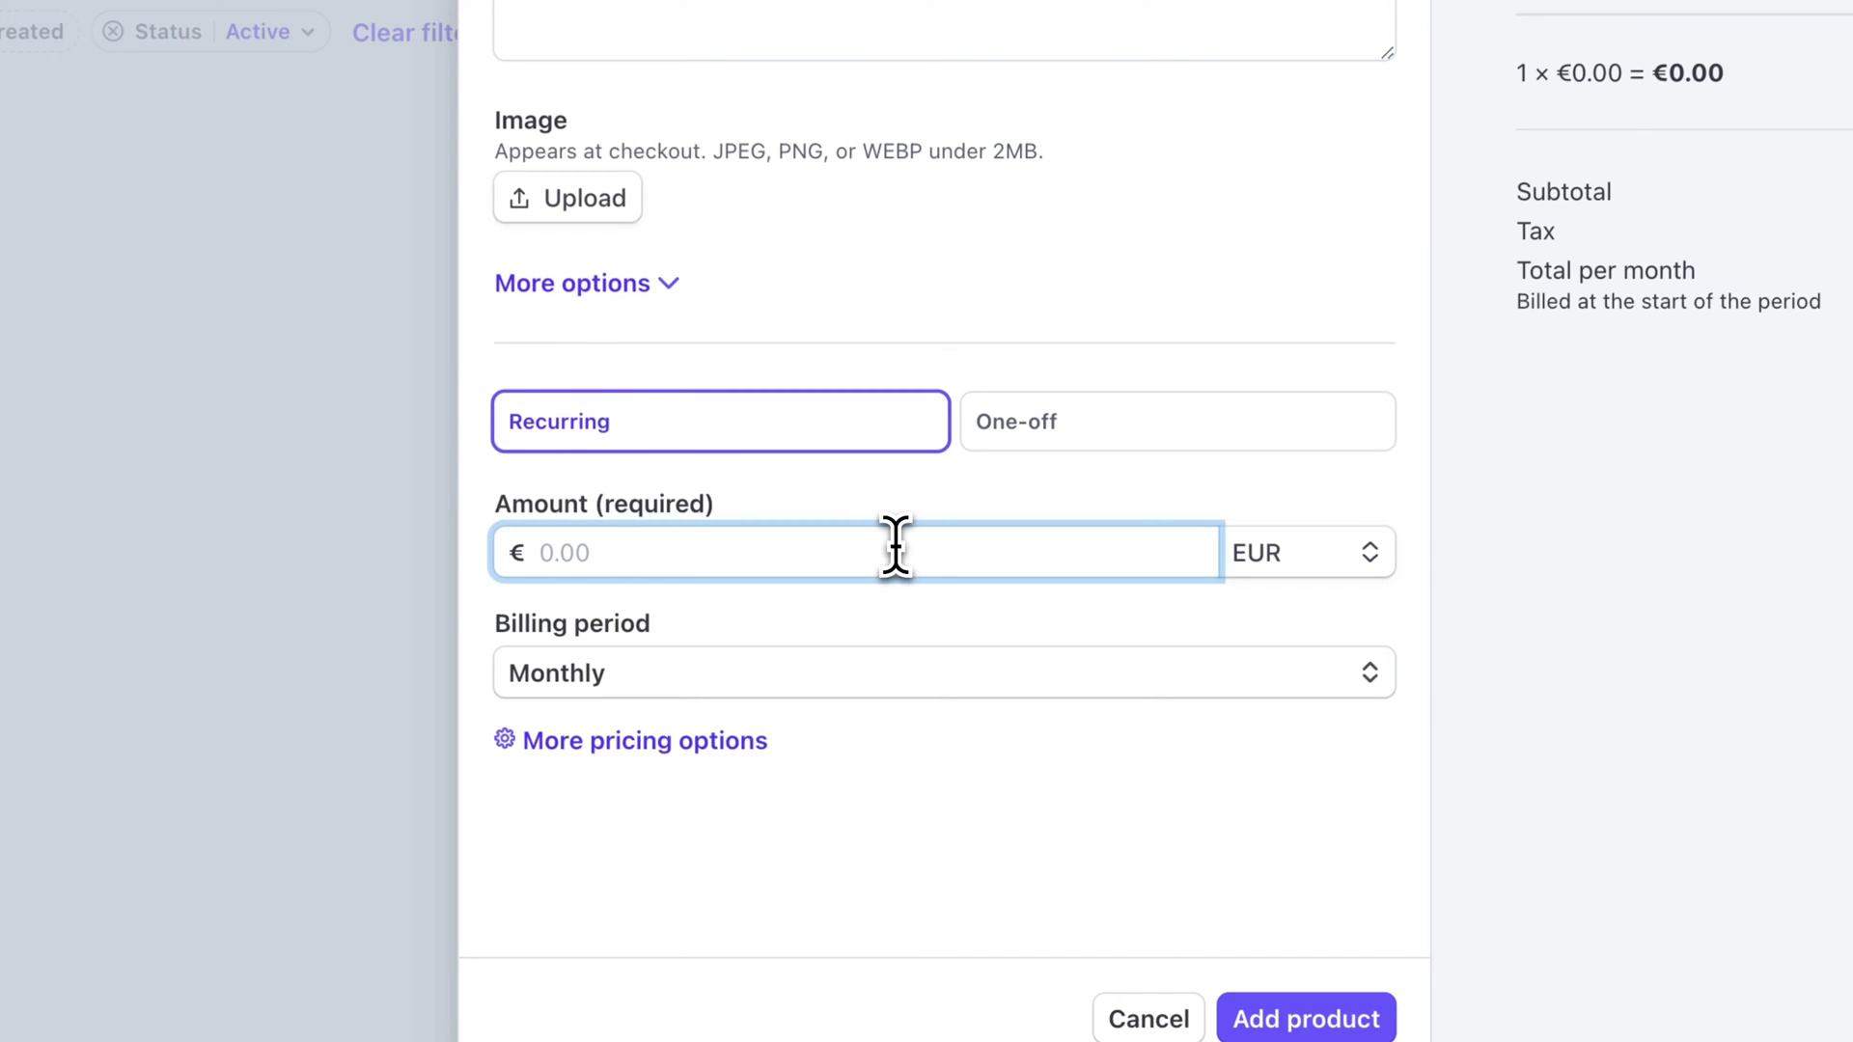
{"action": "type", "text": "9.90"}
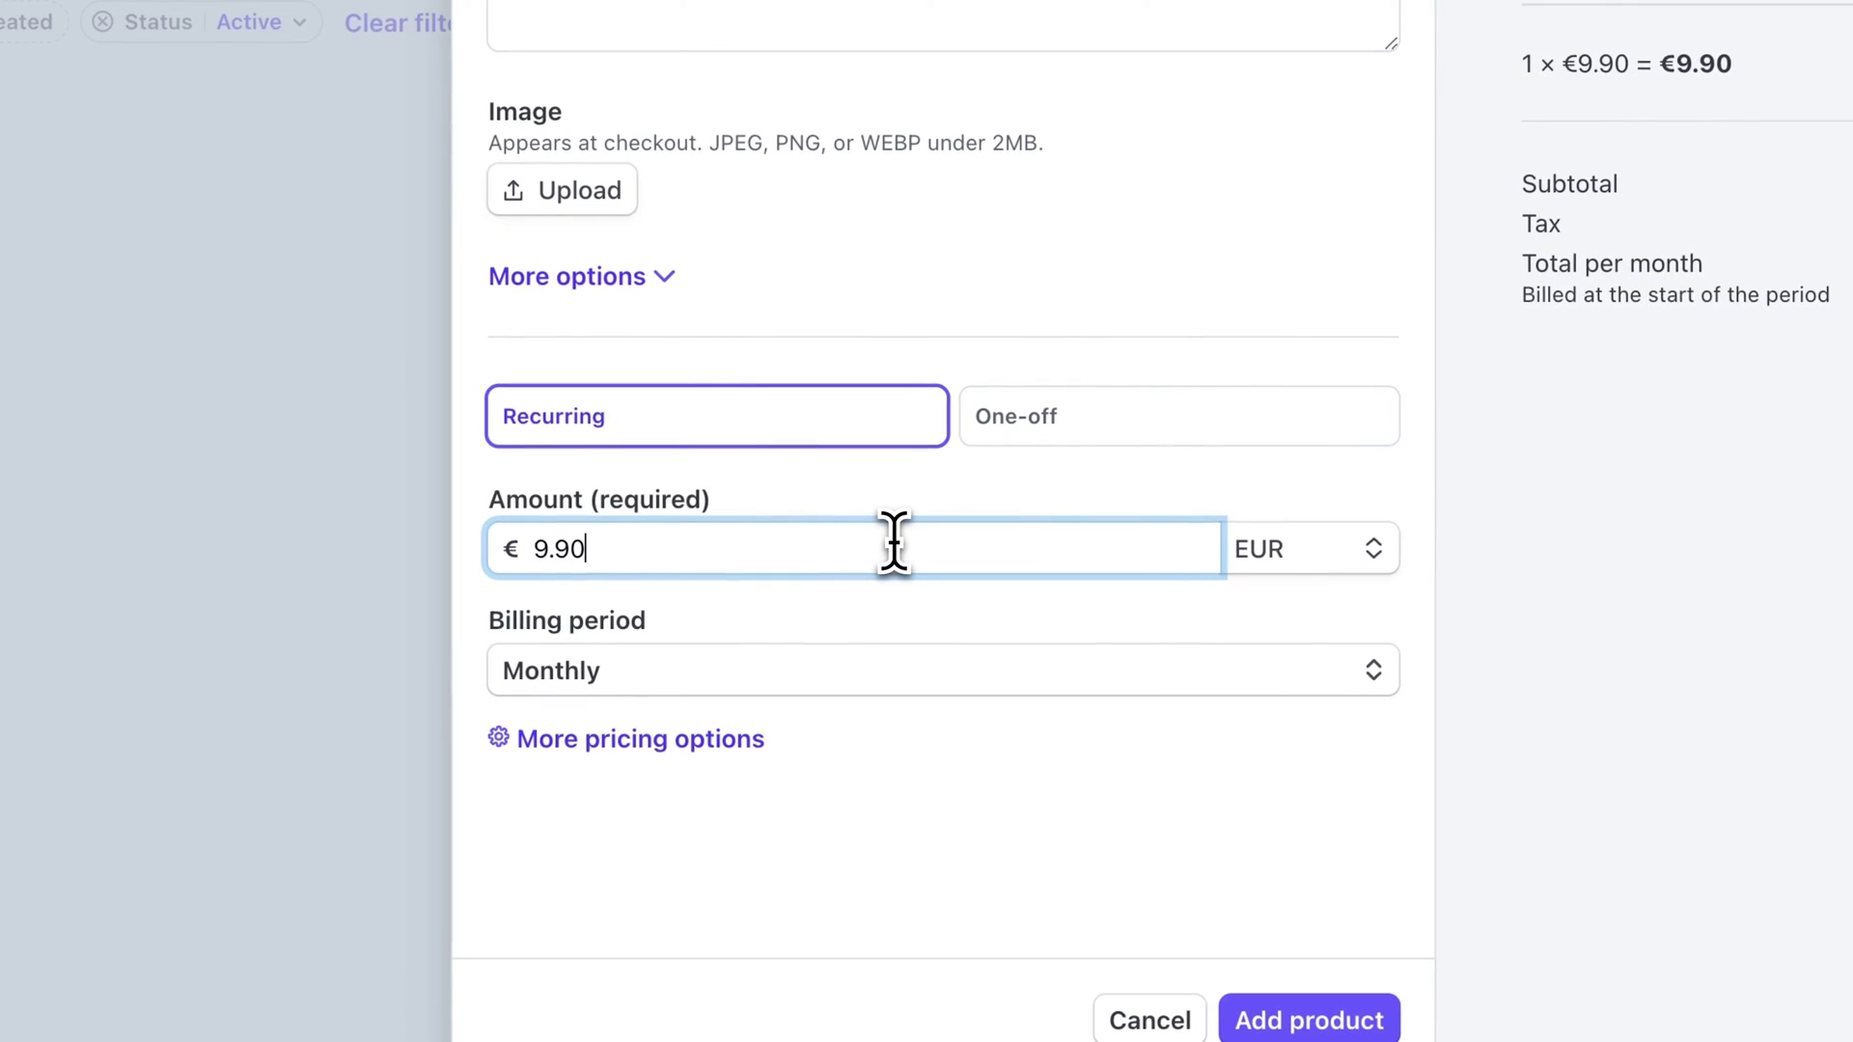
{"action": "left_click", "coordinate": [1448, 579]}
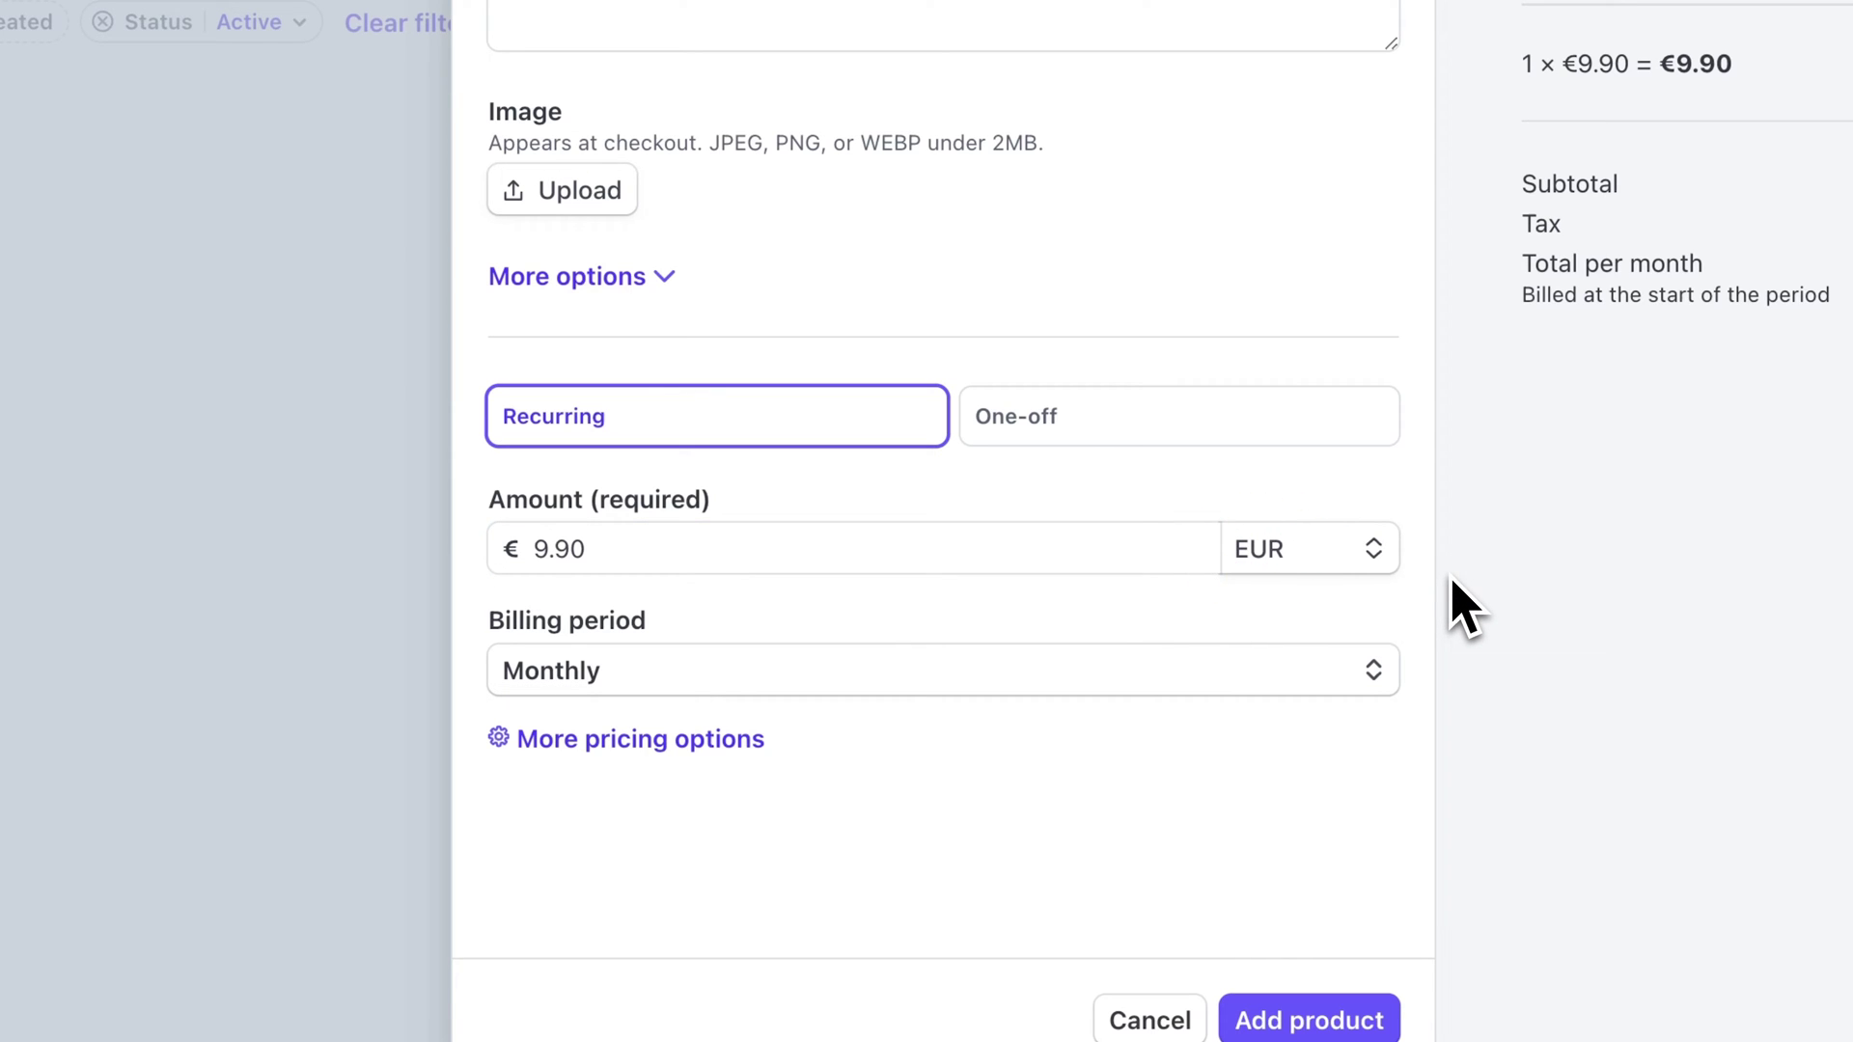
{"action": "left_click", "coordinate": [1388, 665]}
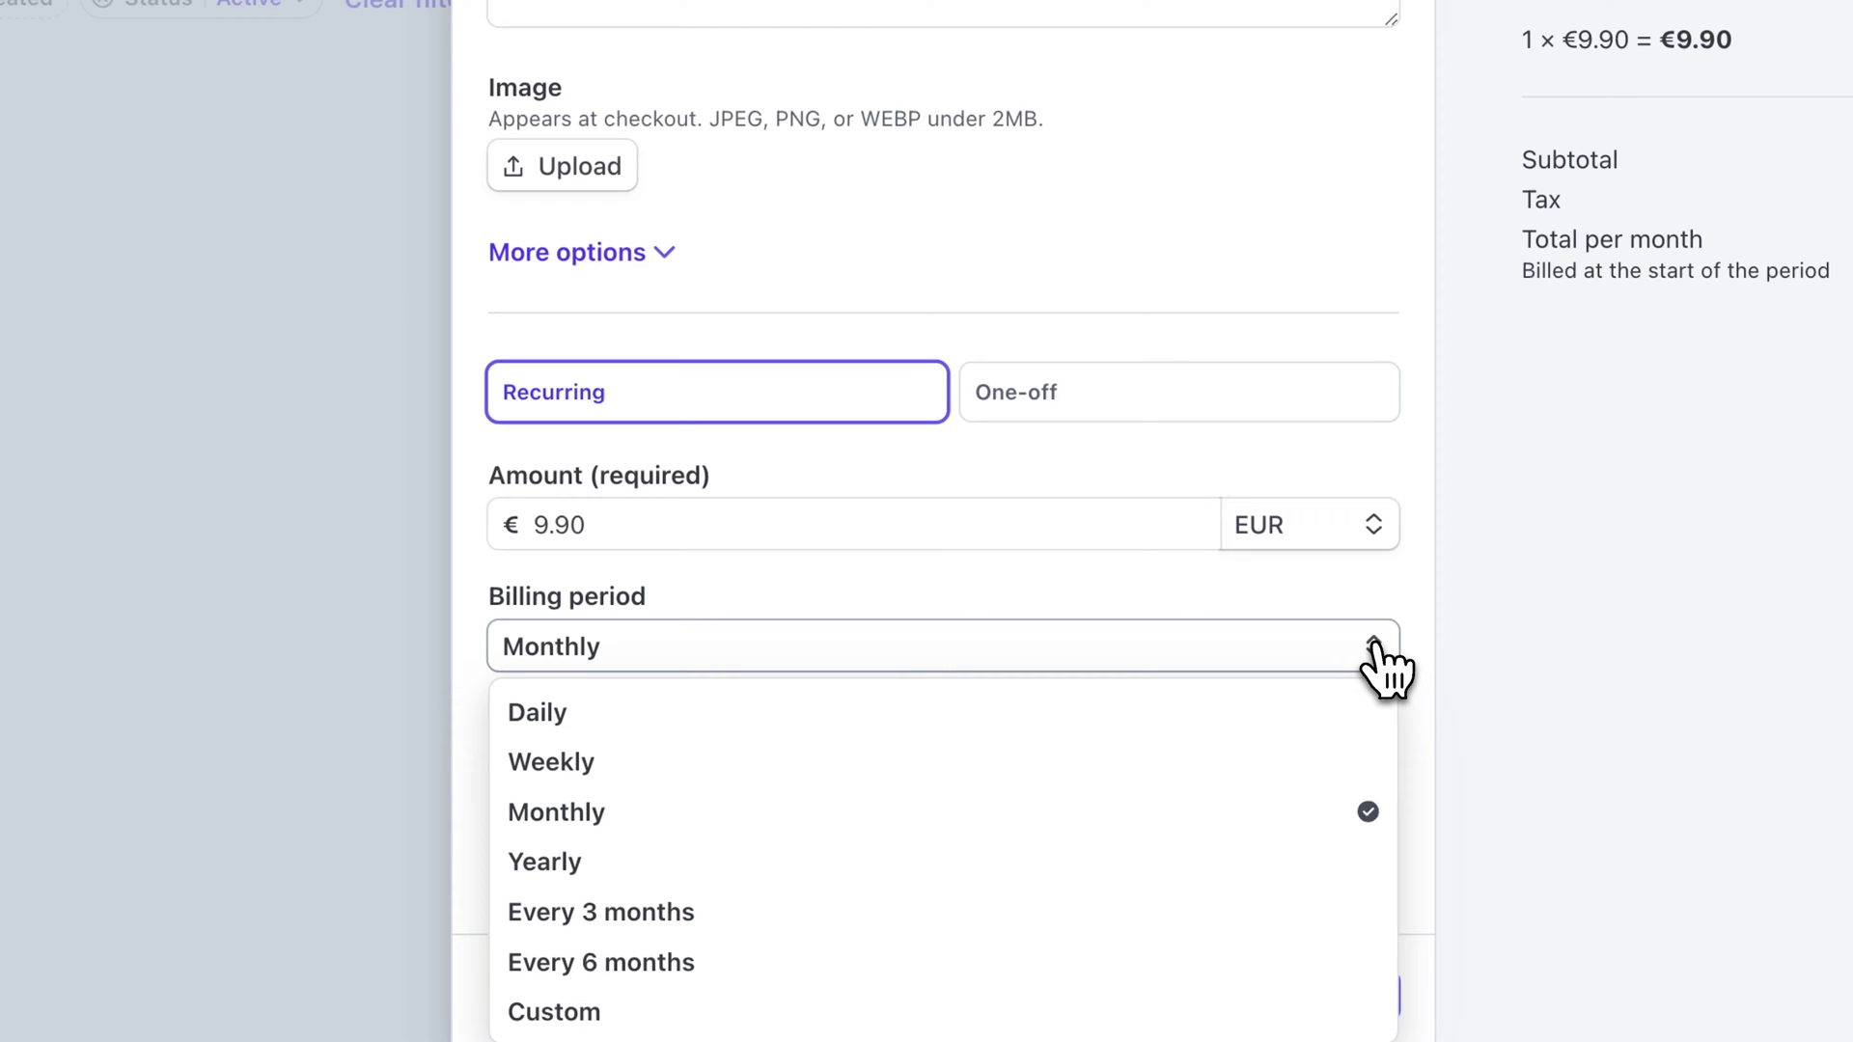
{"action": "left_click", "coordinate": [1356, 815]}
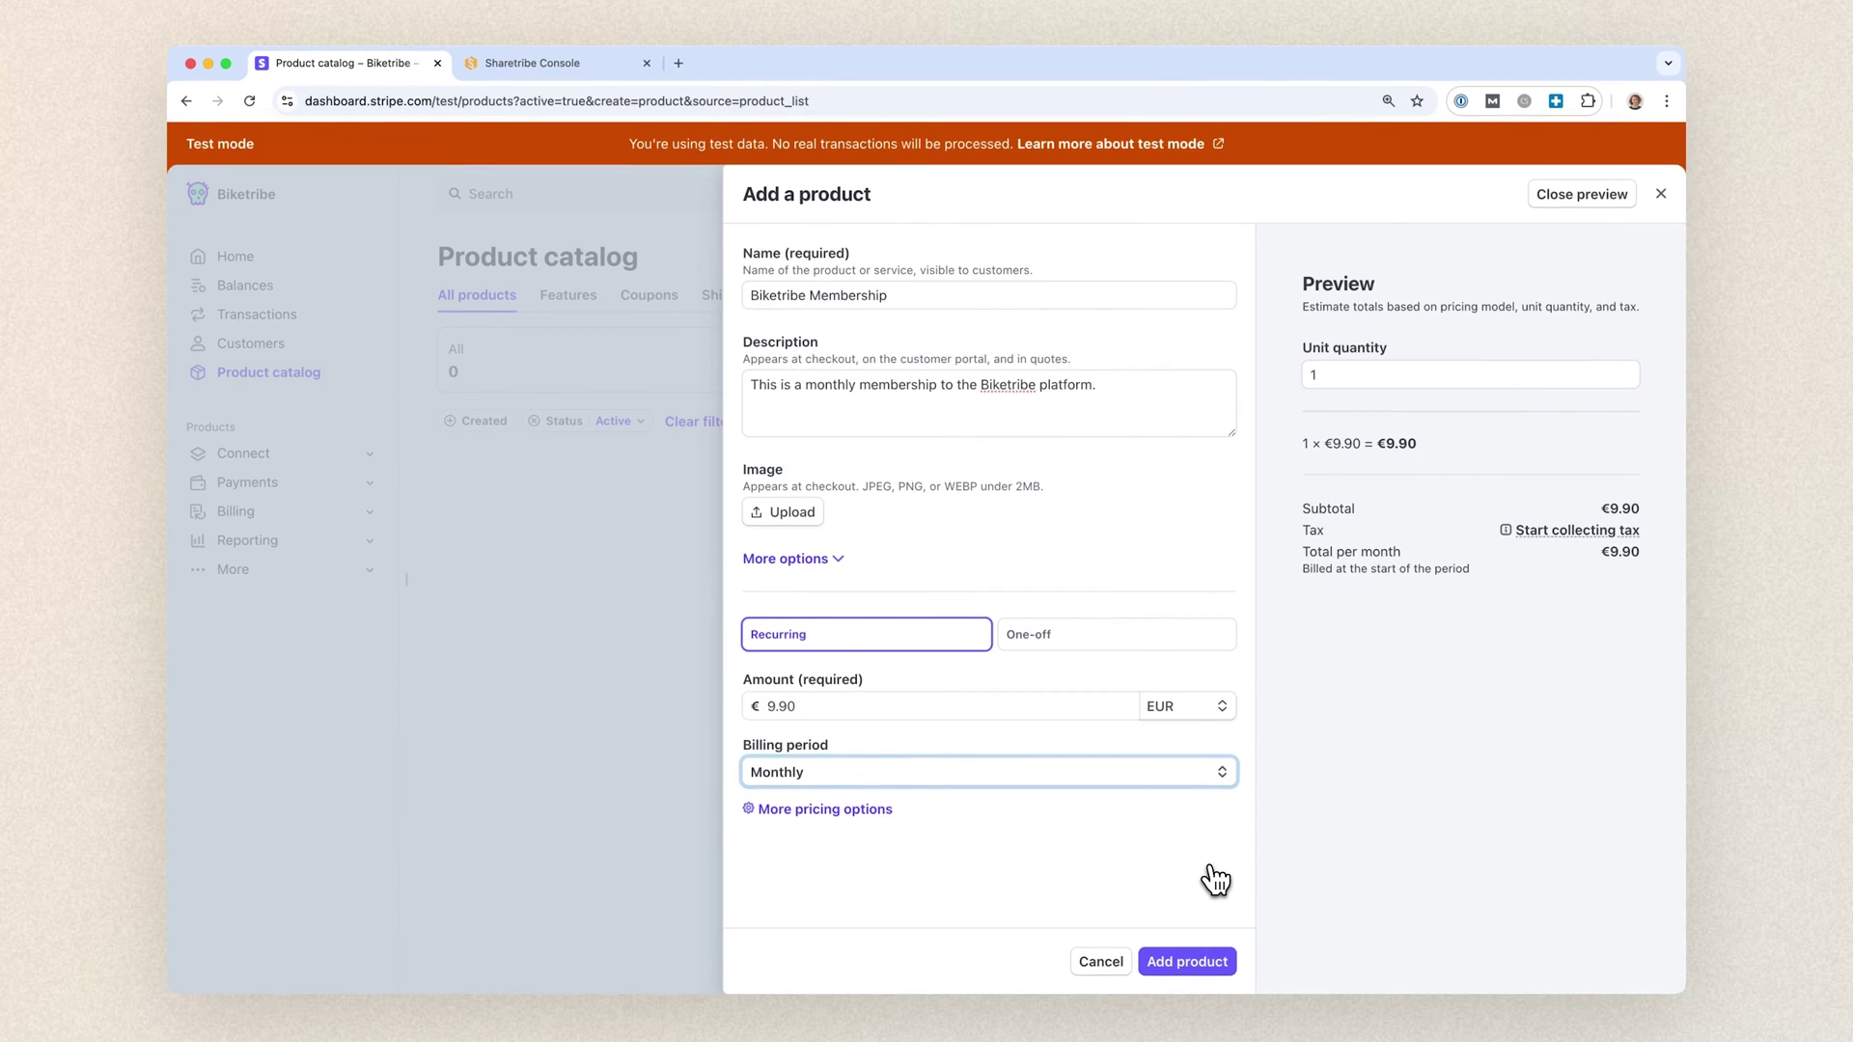
{"action": "left_click", "coordinate": [1195, 963]}
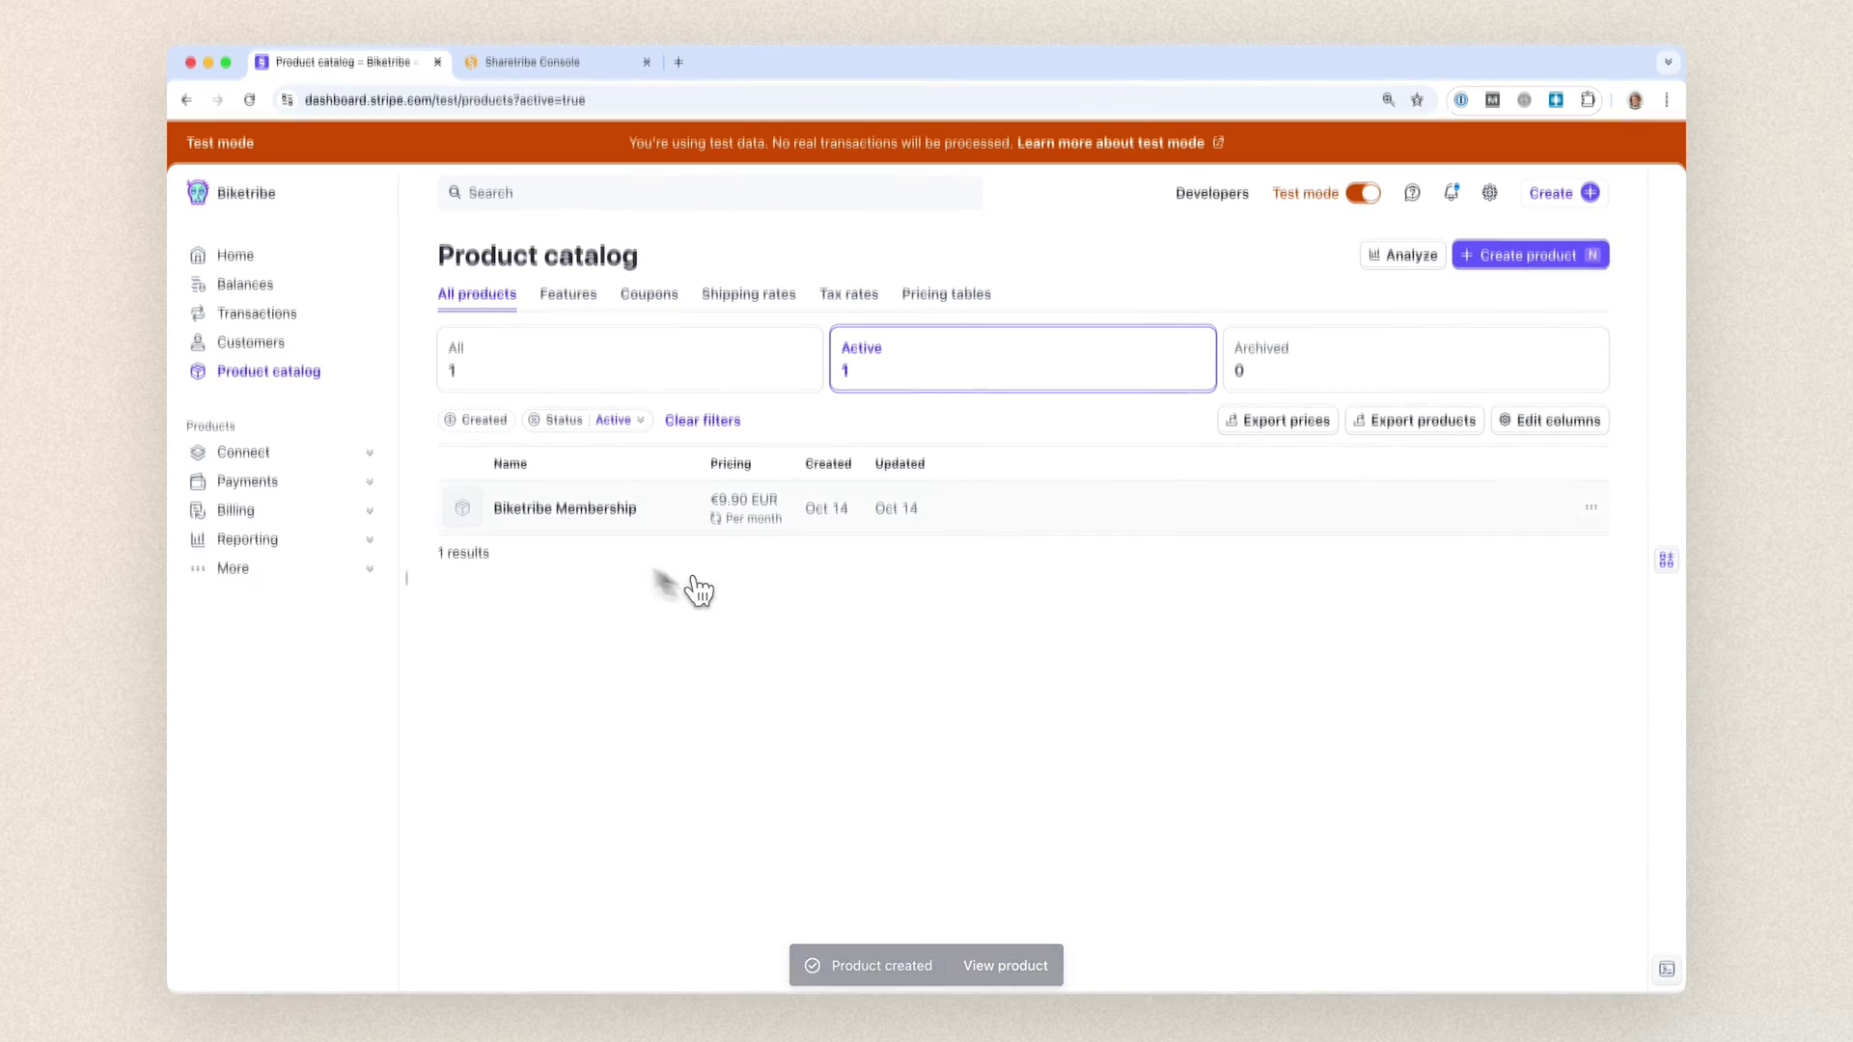
{"action": "left_click", "coordinate": [371, 483]}
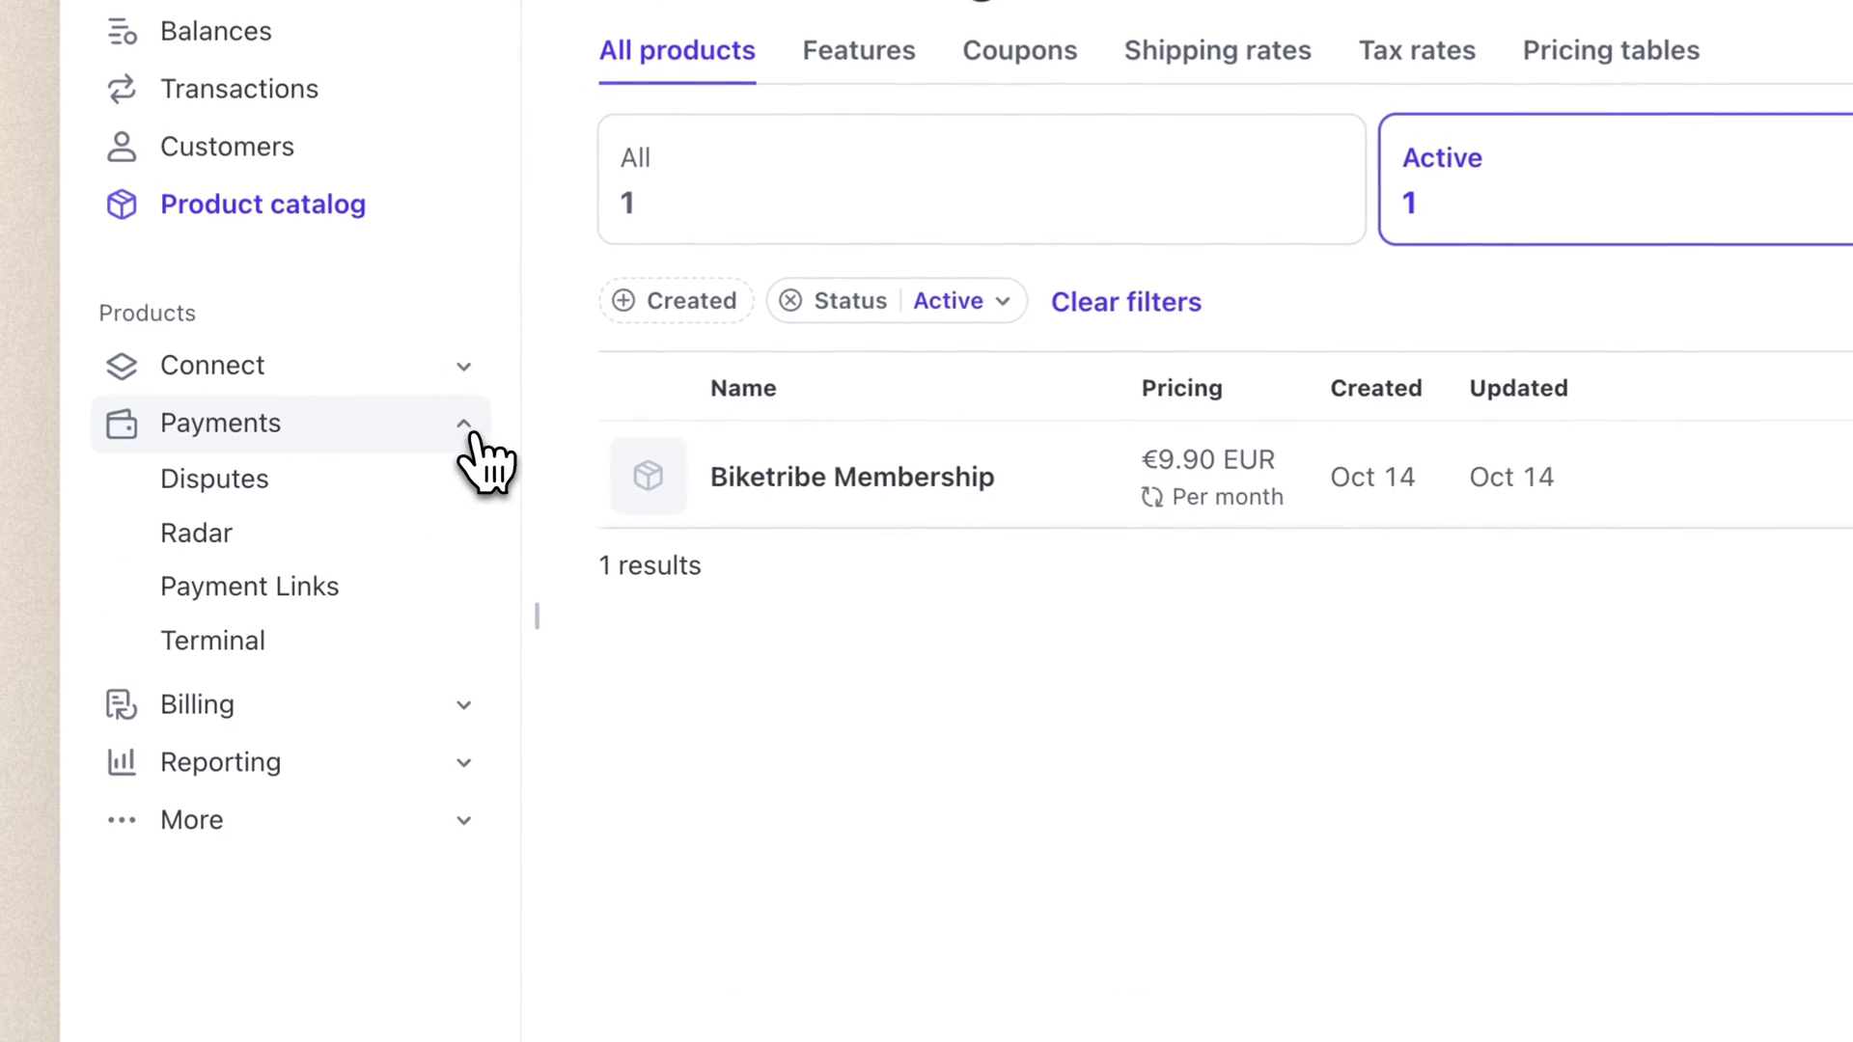
Step: Start a test payment link using the €9.90 EUR / month Biketribe Membership price
{"action": "left_click", "coordinate": [442, 594]}
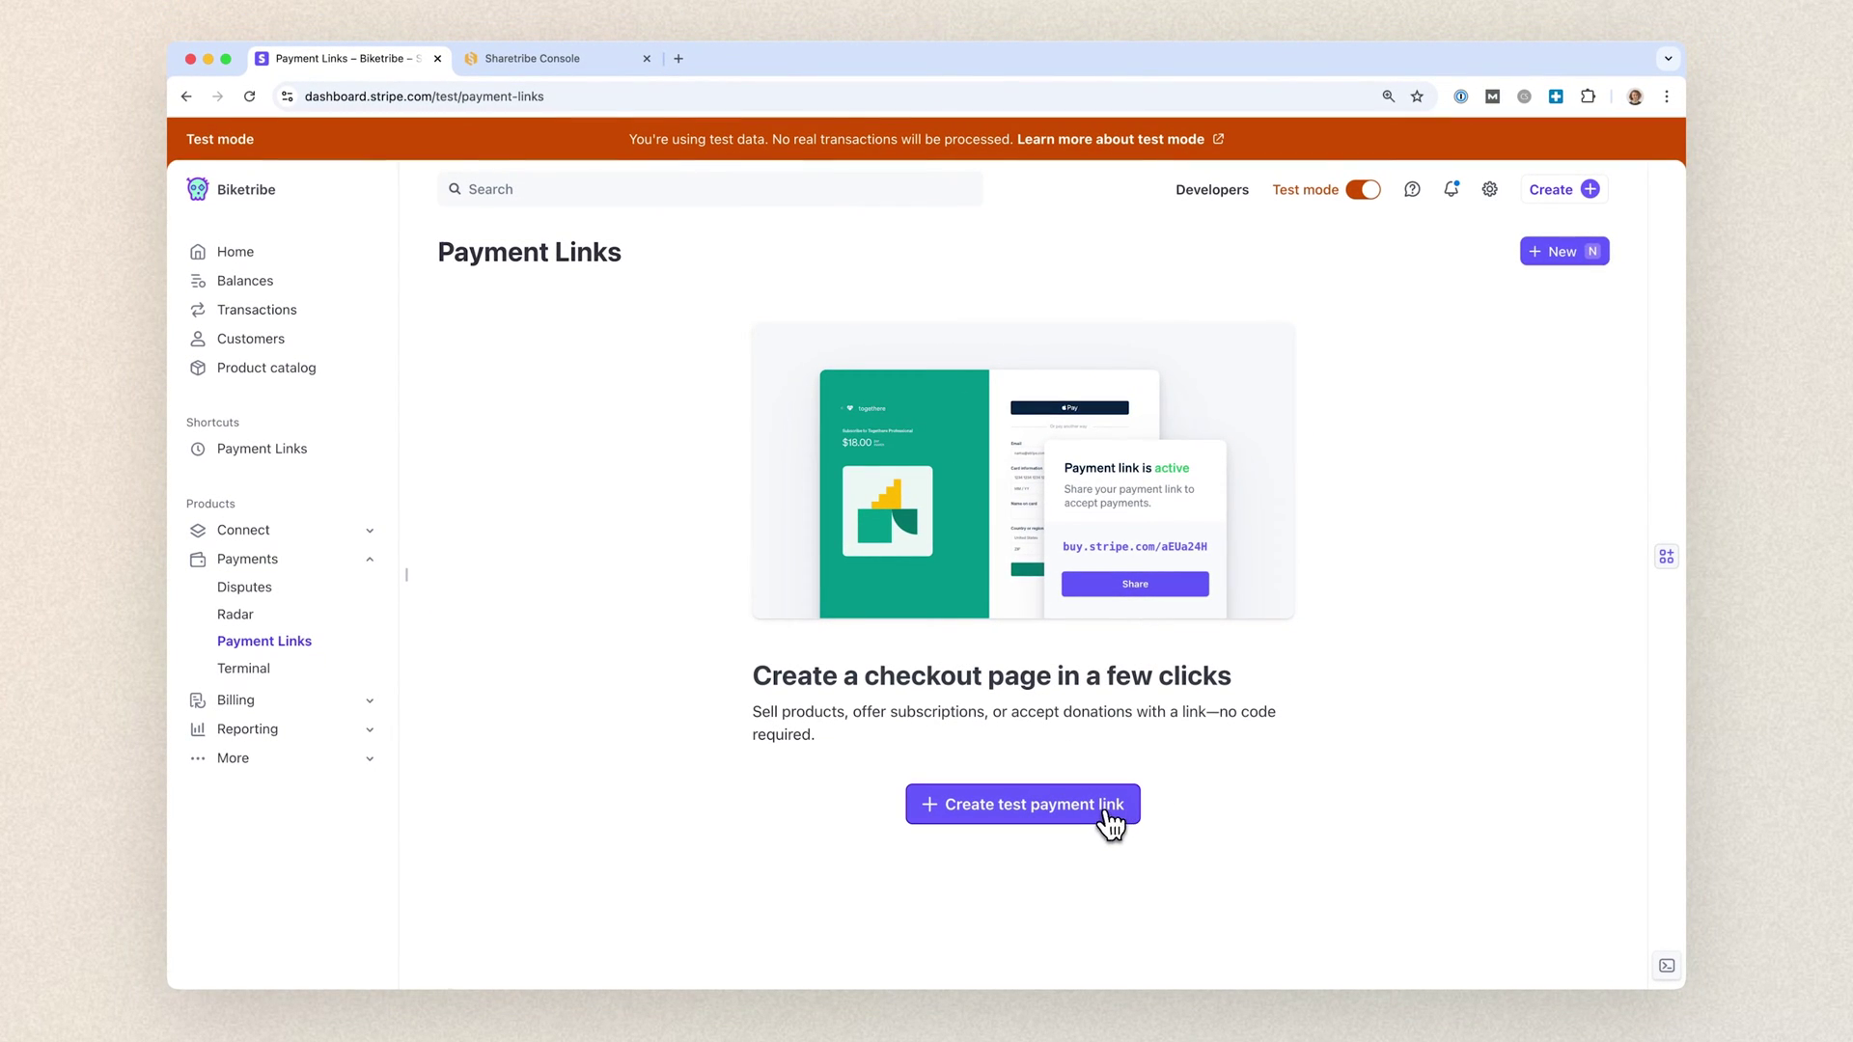
{"action": "left_click", "coordinate": [1109, 818]}
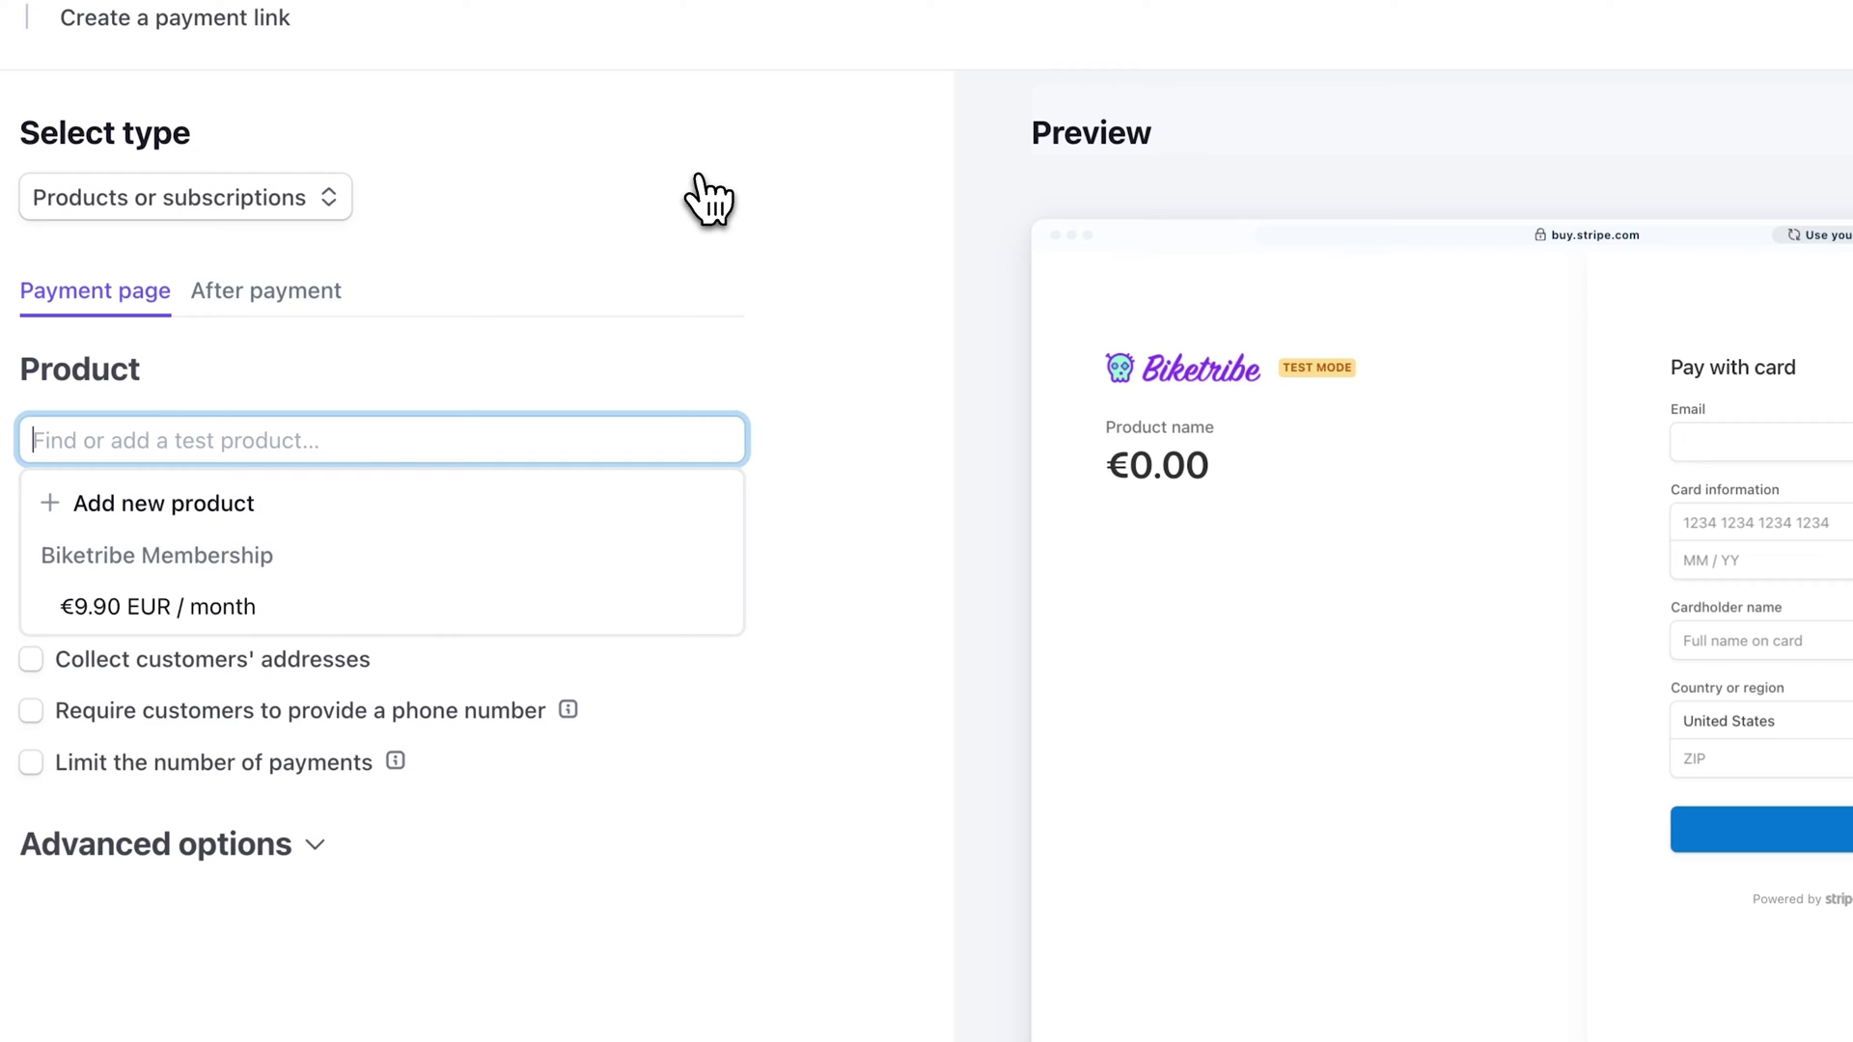
{"action": "left_click", "coordinate": [241, 606]}
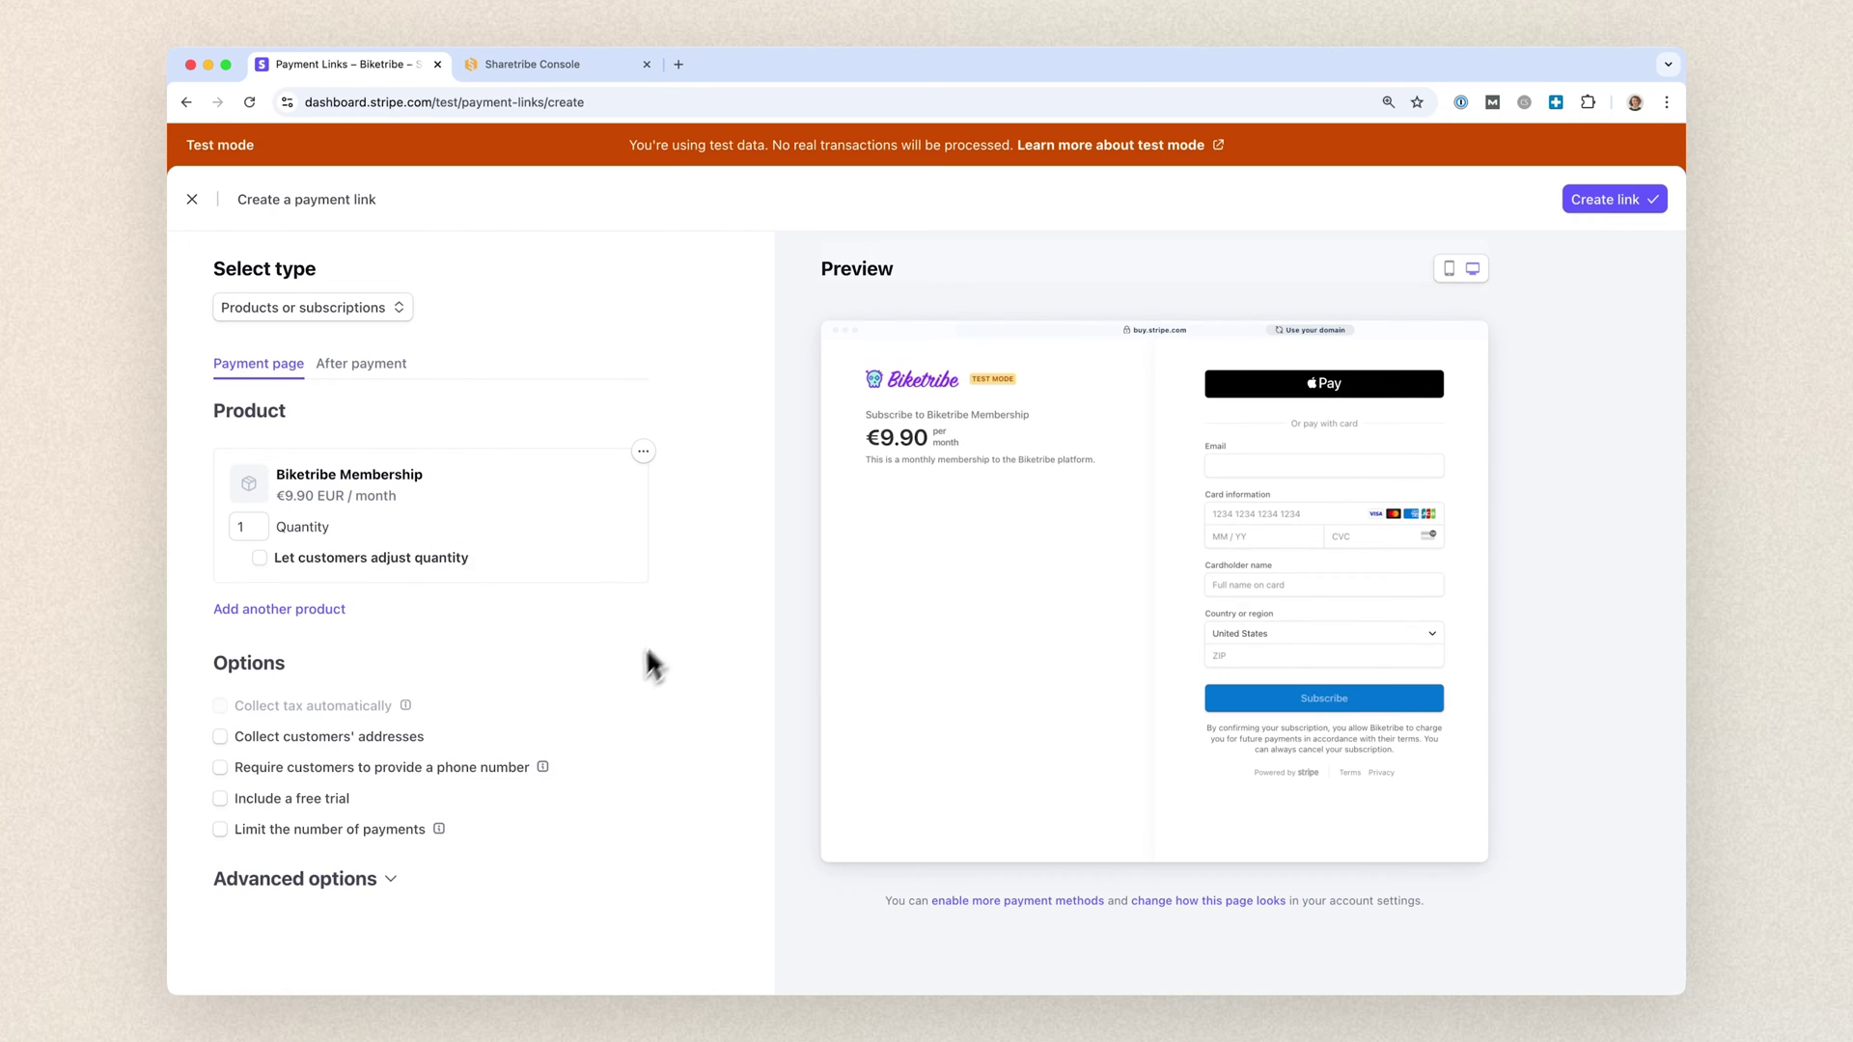
Step: Review the link's advanced options and its after-payment confirmation page settings
{"action": "left_click", "coordinate": [388, 879]}
{"action": "scroll", "coordinate": [386, 888], "scroll_direction": "down", "scroll_amount": 2}
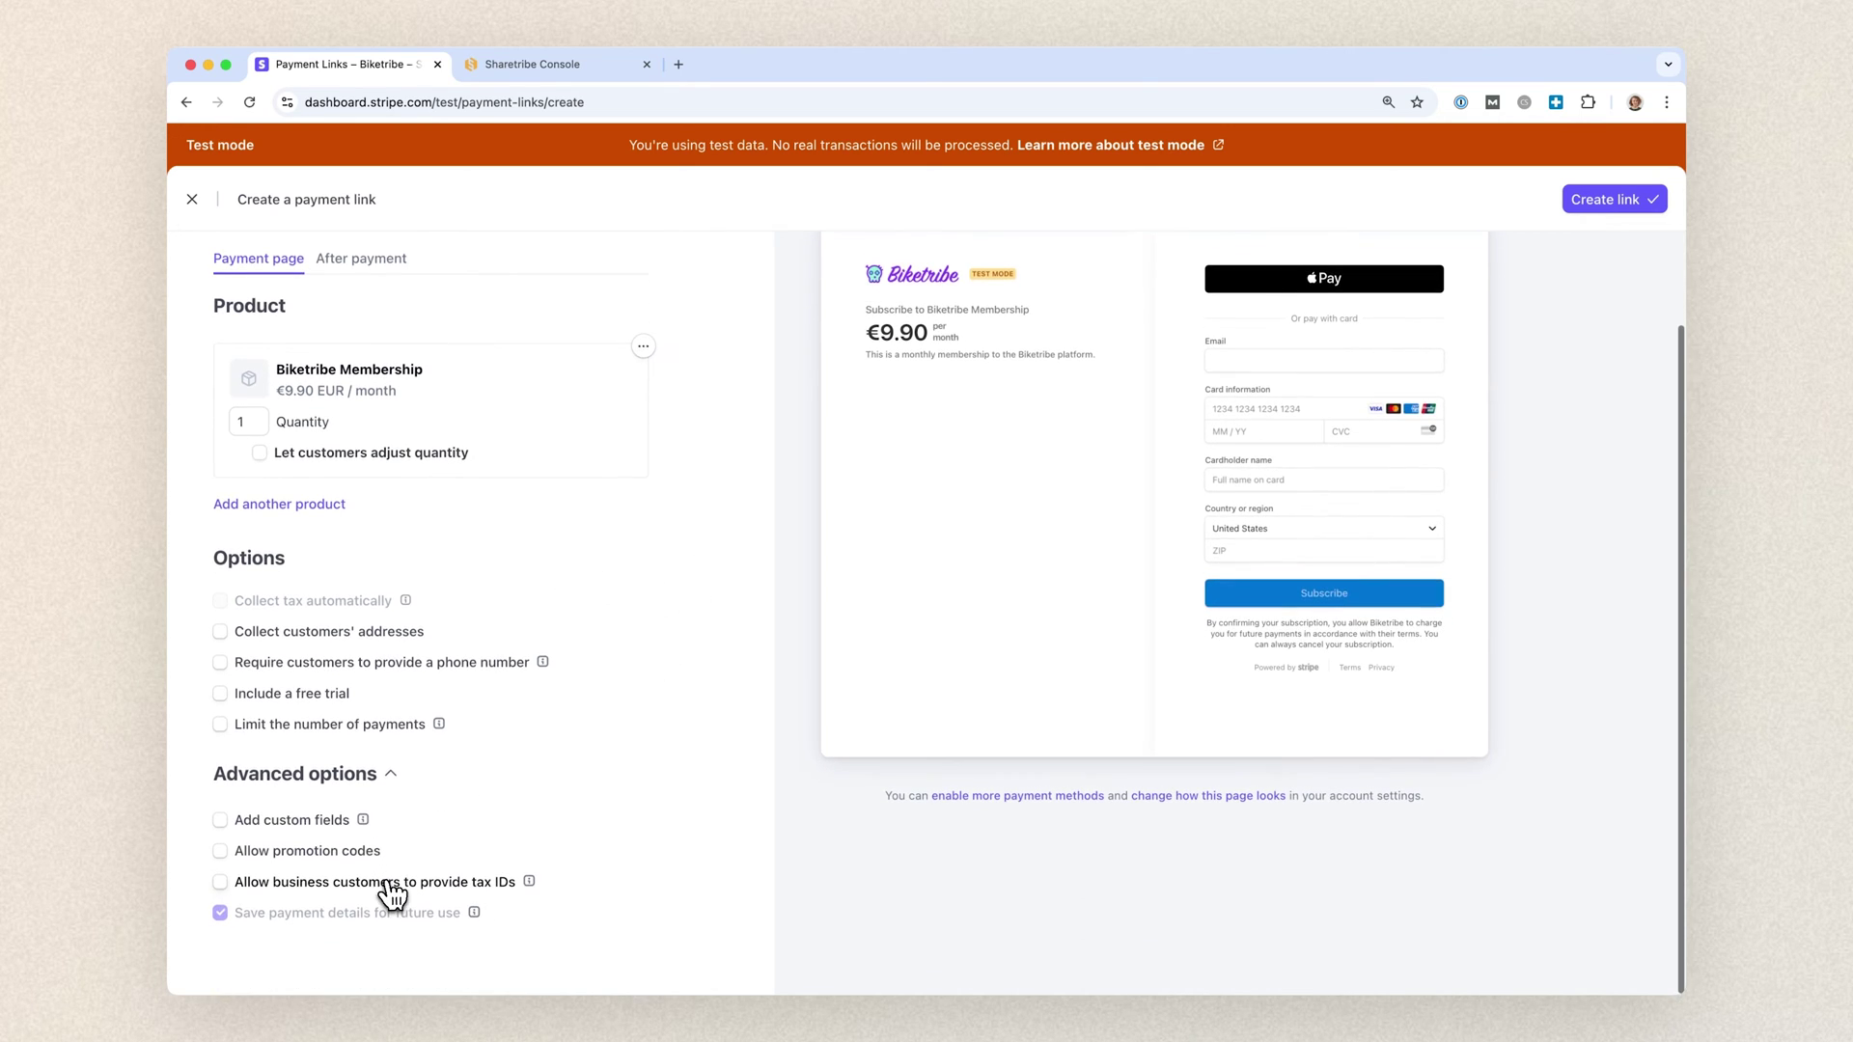
{"action": "scroll", "coordinate": [478, 813], "scroll_direction": "up", "scroll_amount": 2}
{"action": "key", "text": "Return"}
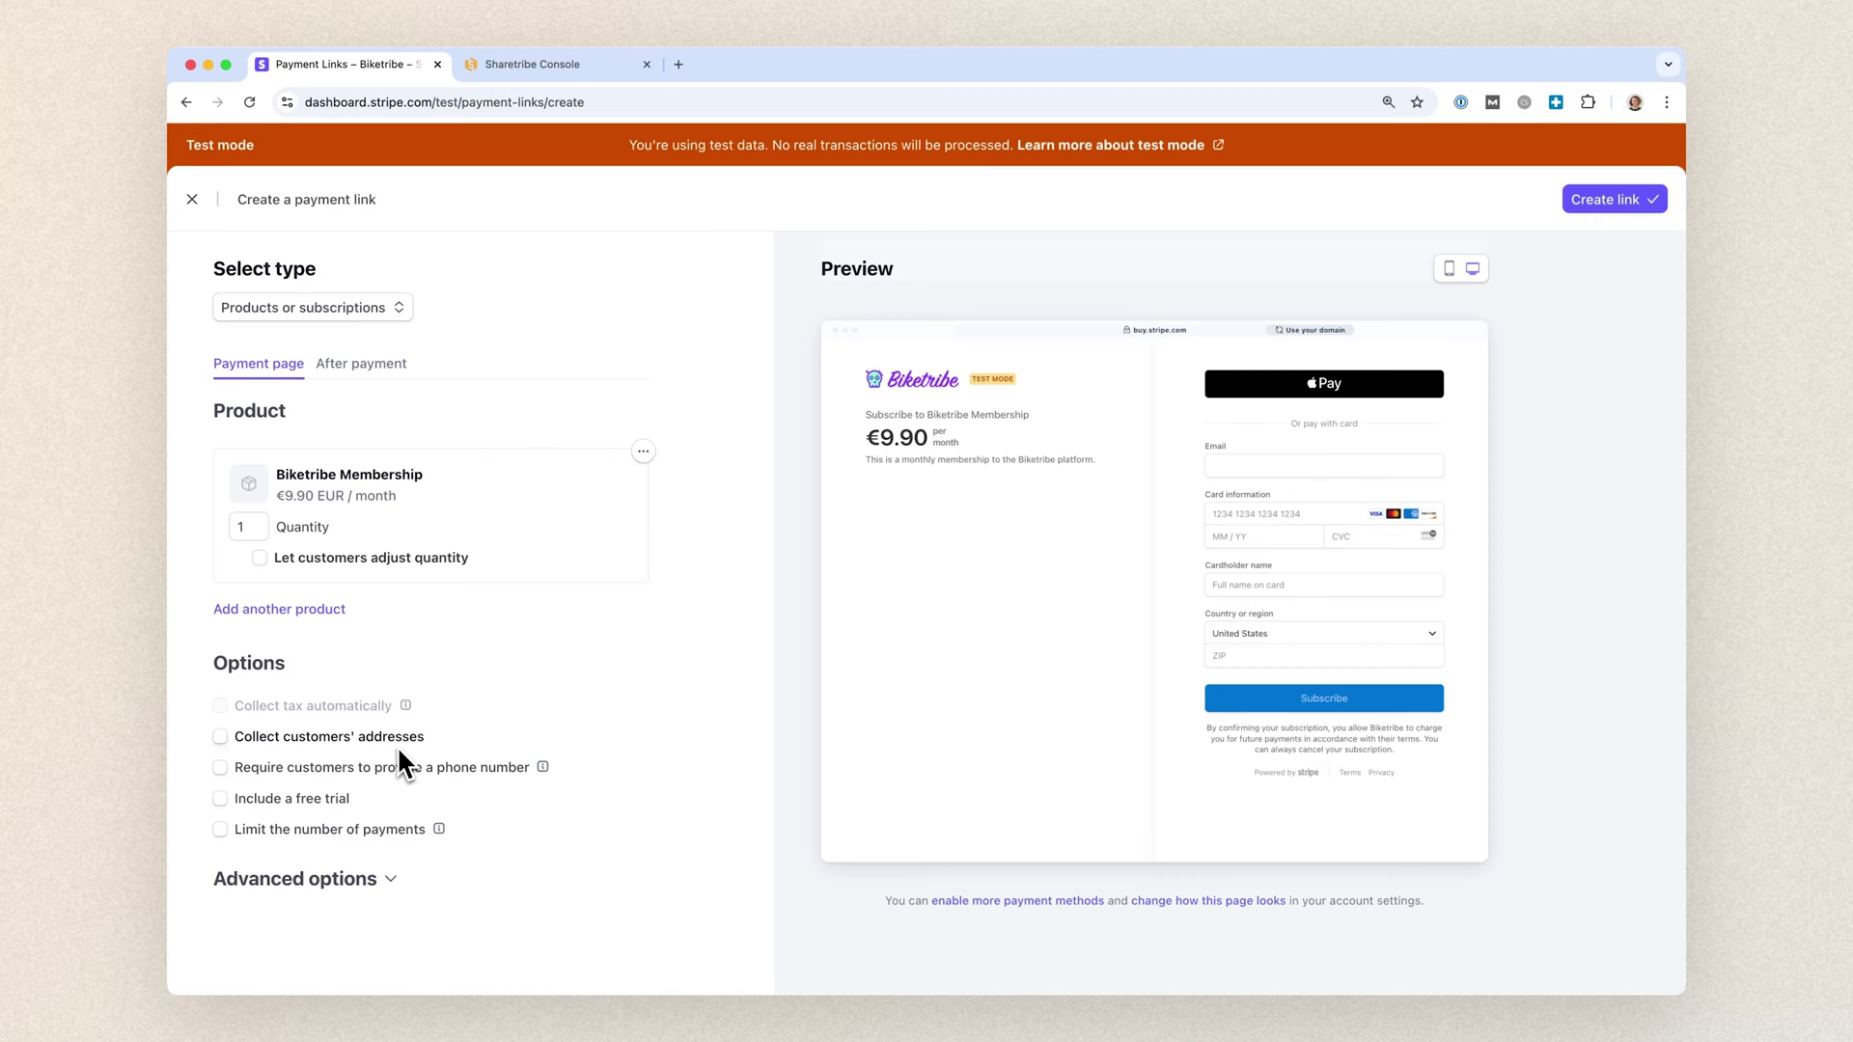
{"action": "left_click", "coordinate": [365, 373]}
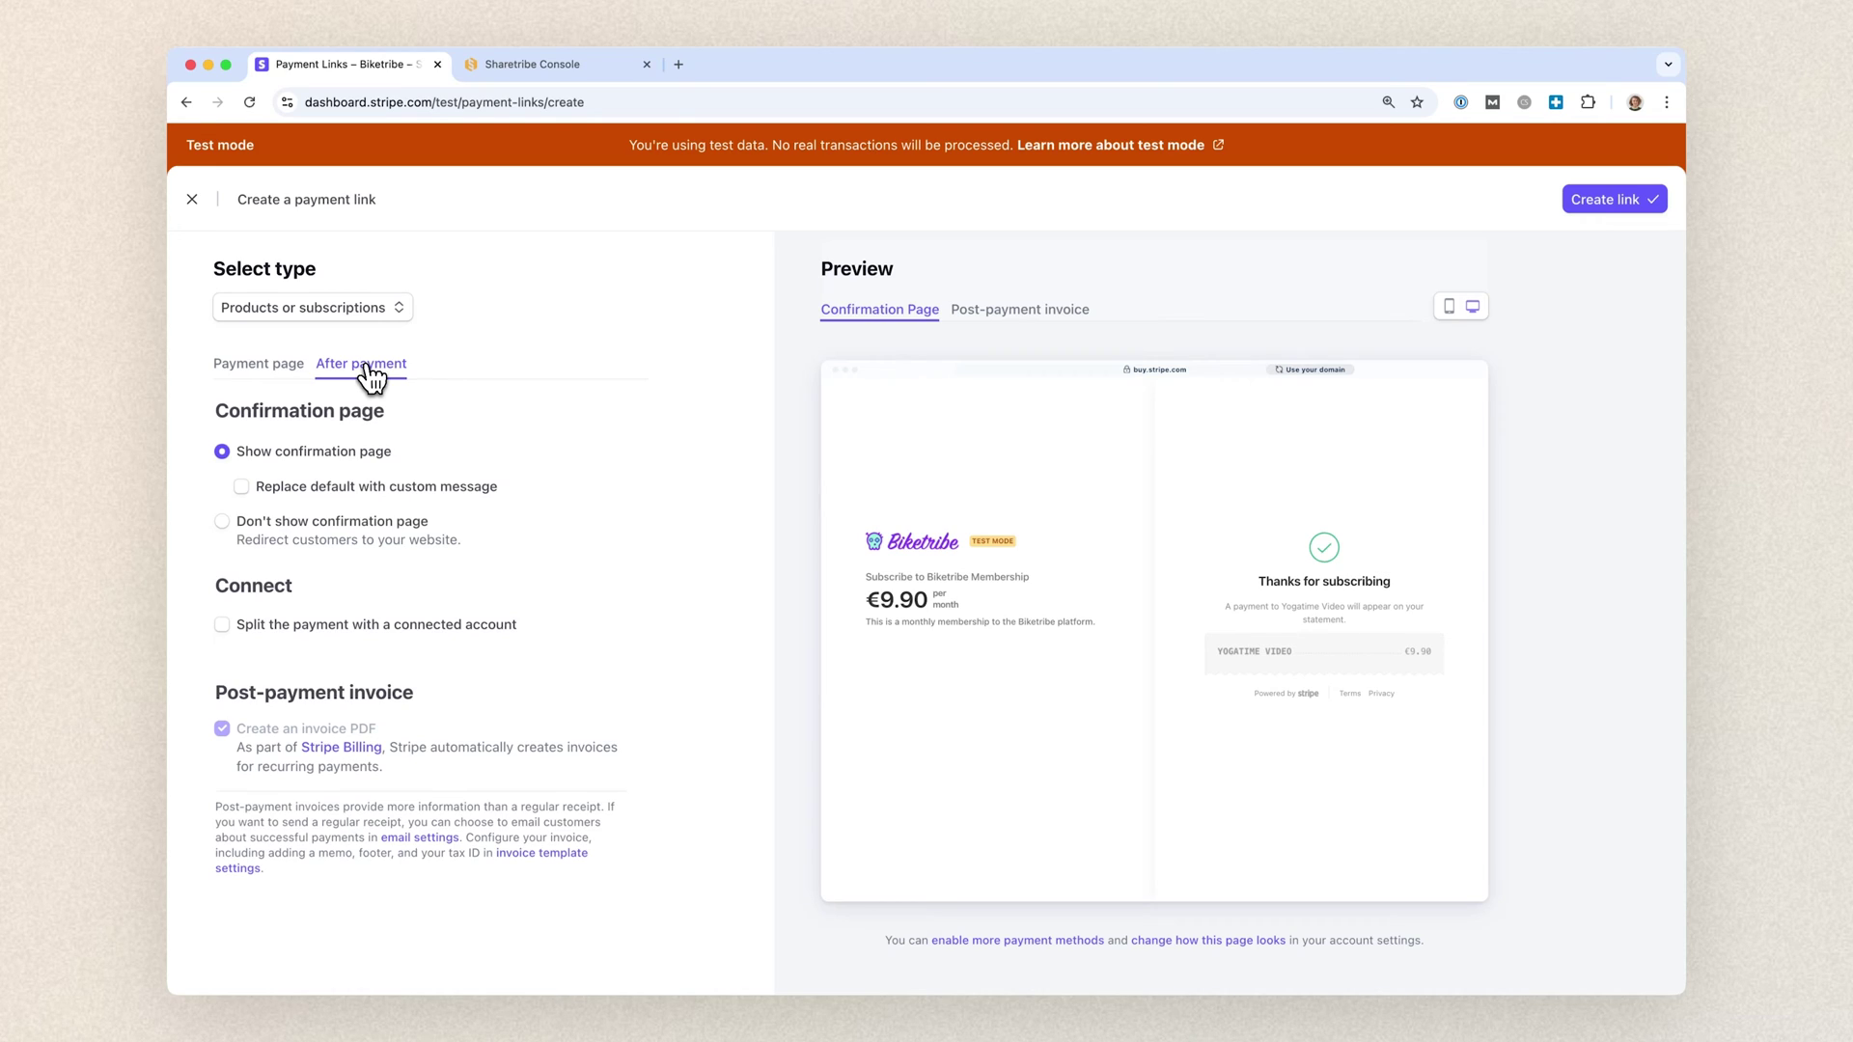
{"action": "left_click", "coordinate": [294, 374]}
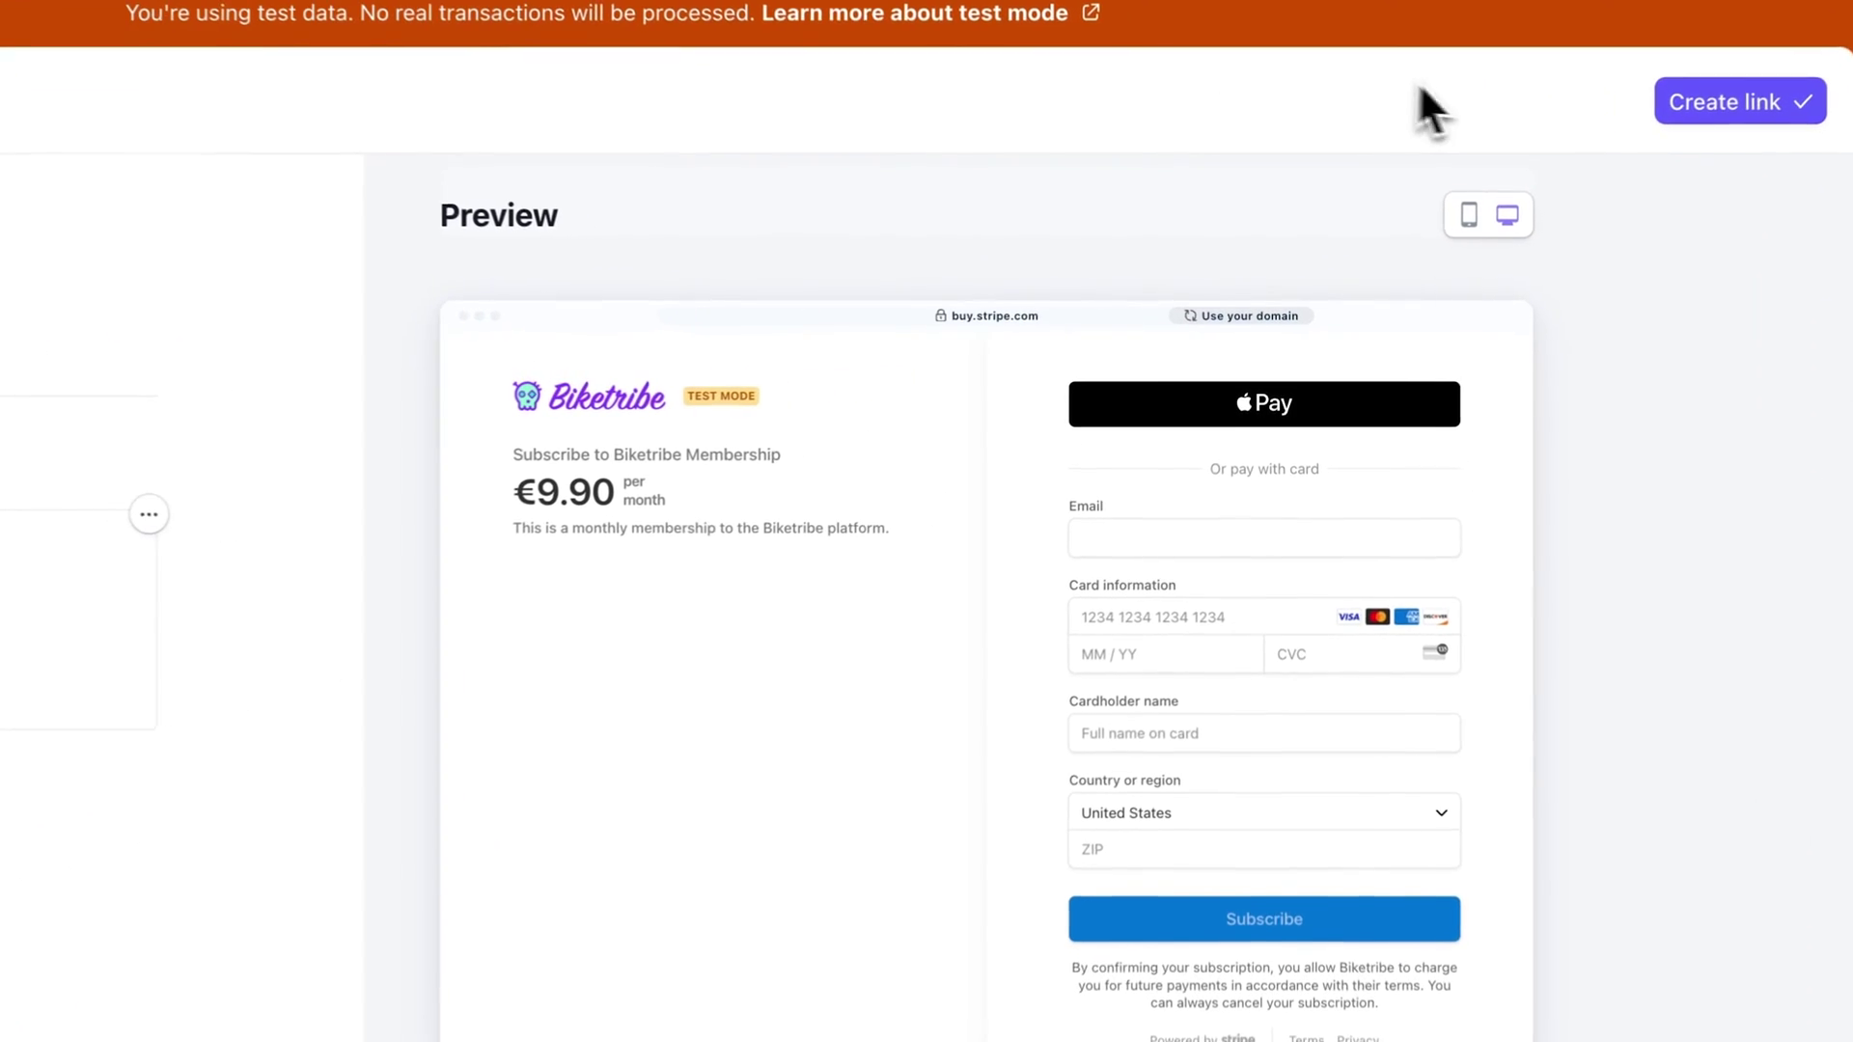
Step: Create the Biketribe Membership payment link and copy its buy.stripe.com URL
{"action": "left_click", "coordinate": [1686, 162]}
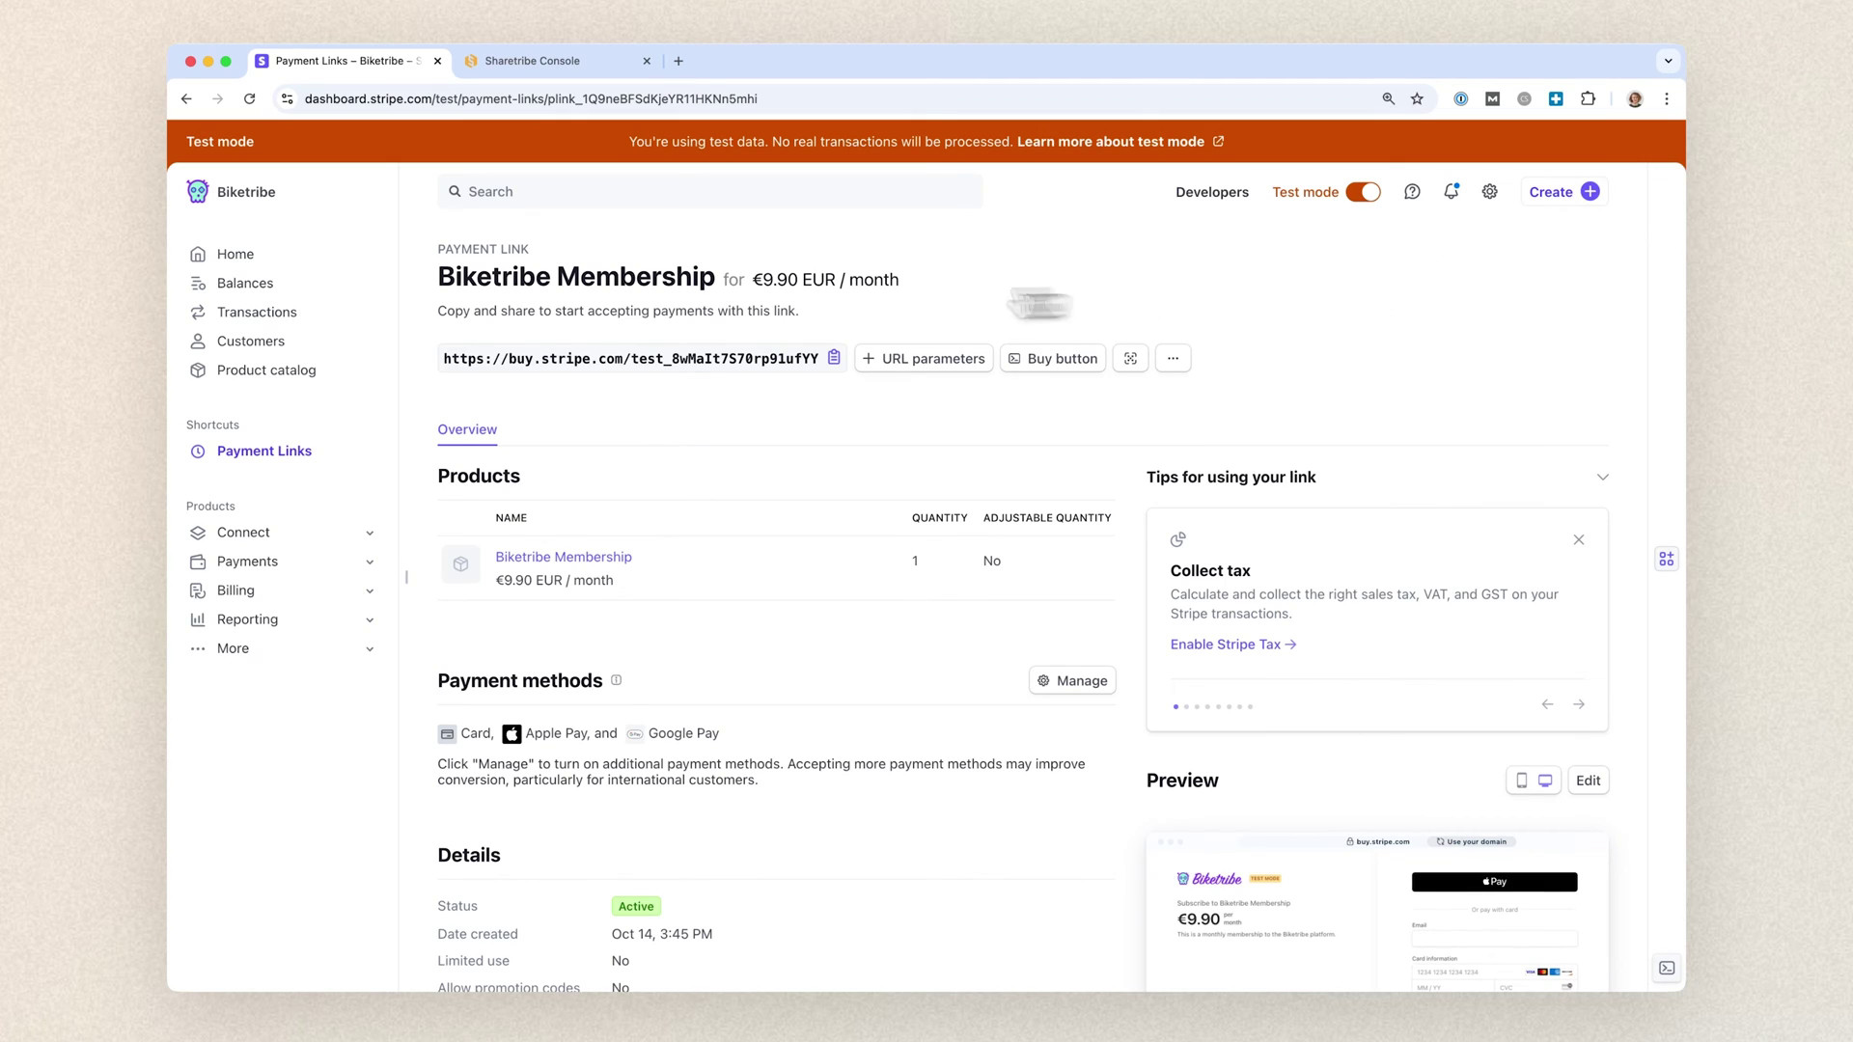
{"action": "left_click", "coordinate": [835, 359]}
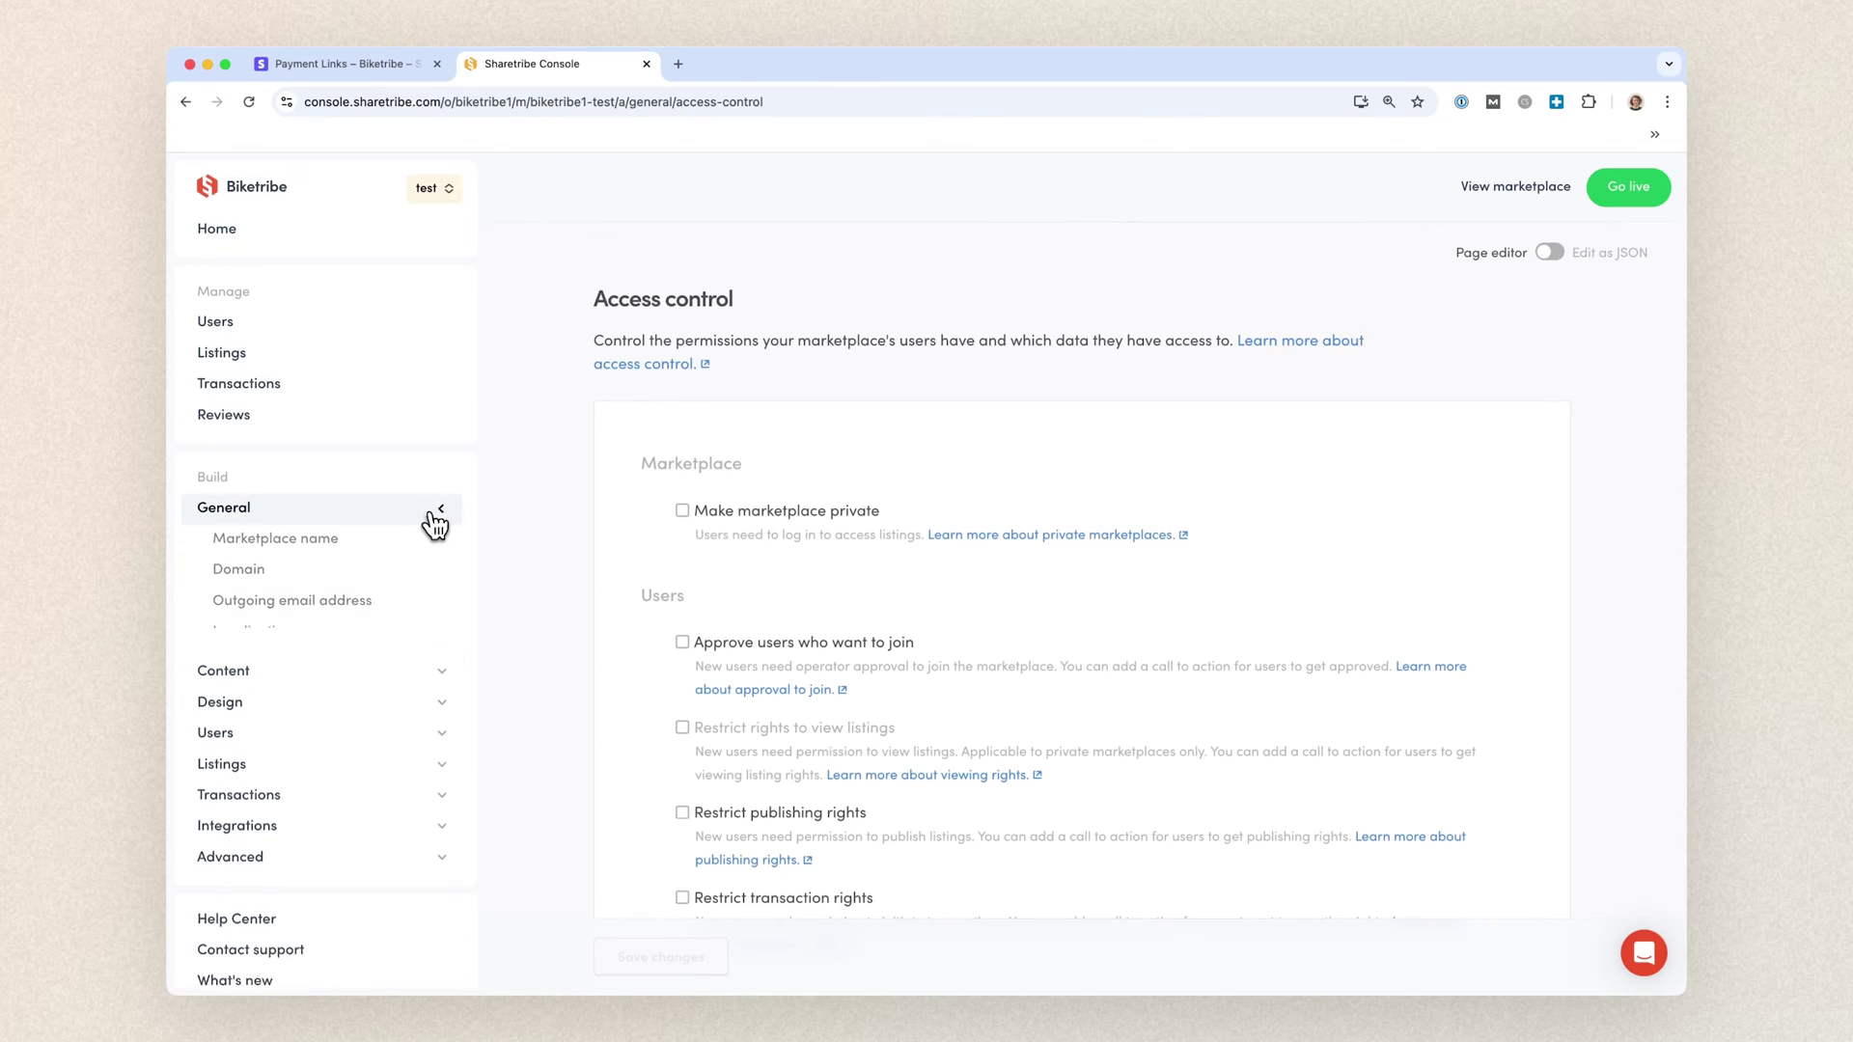
Step: In Access control, make the marketplace private and require approval for users joining
{"action": "left_click", "coordinate": [434, 521]}
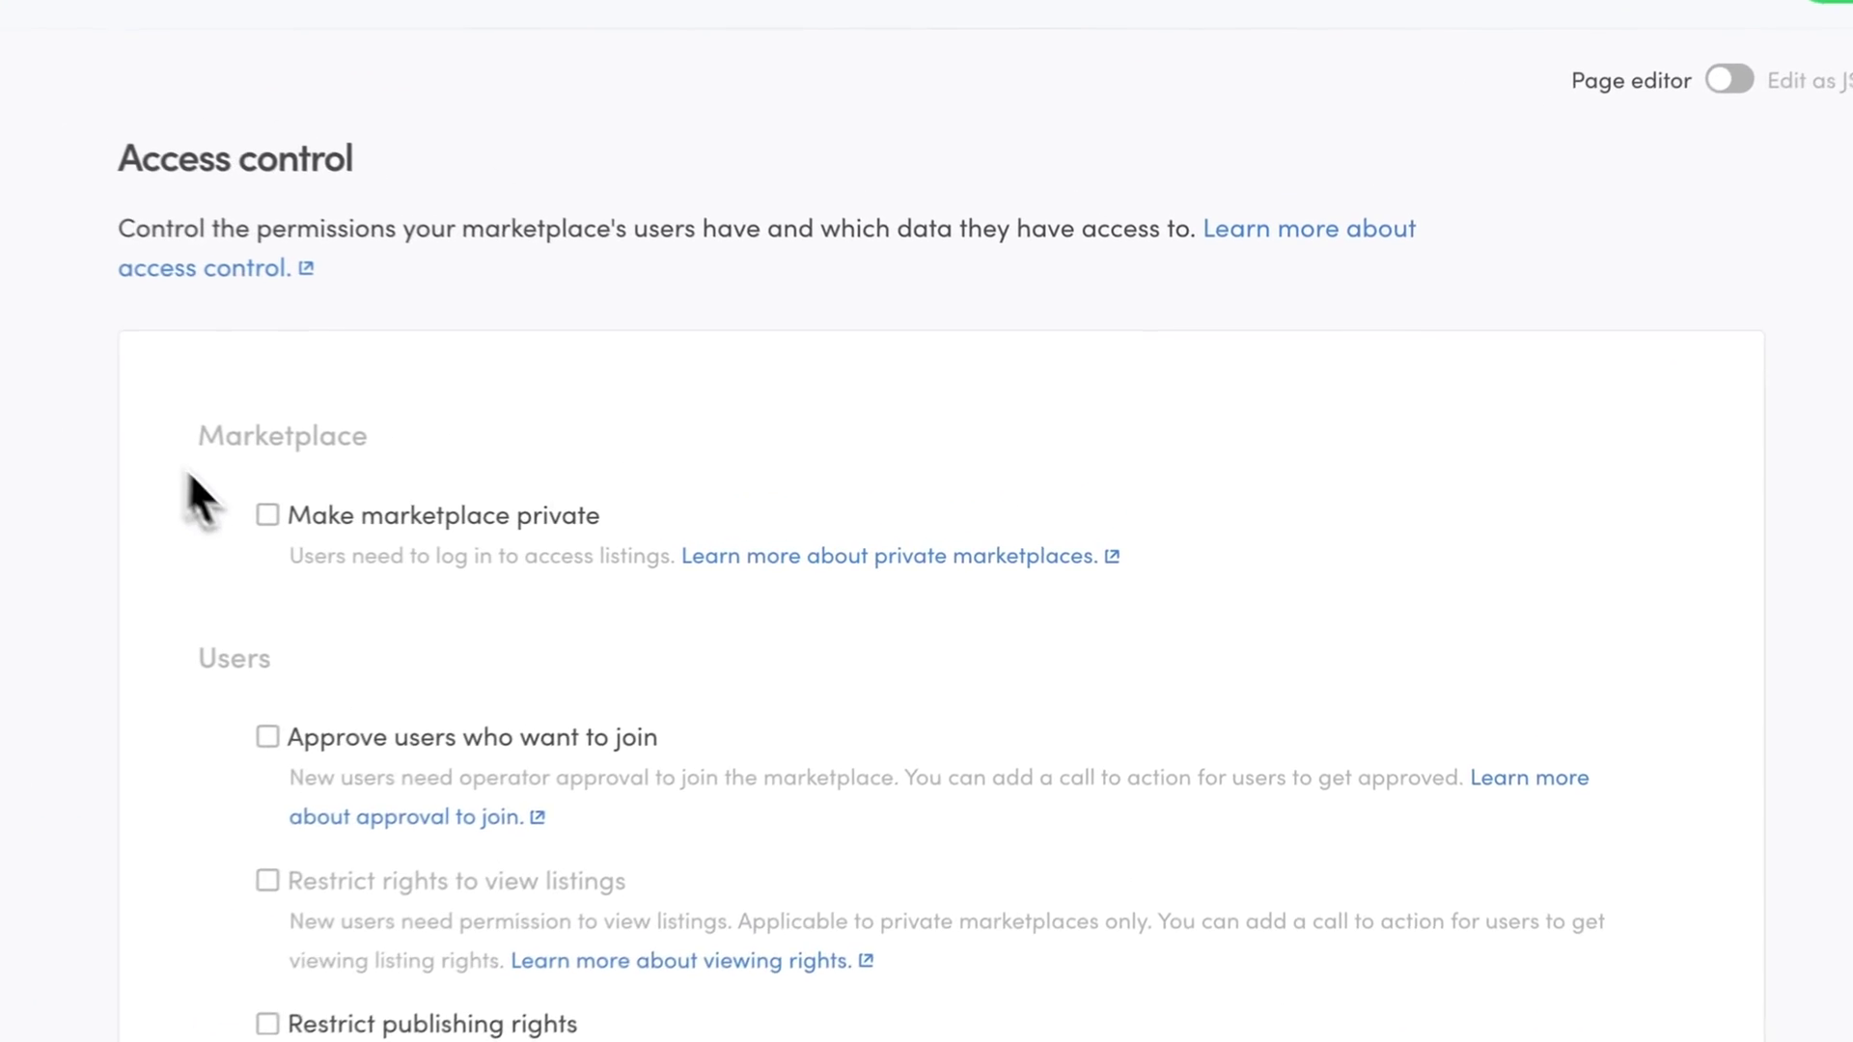
{"action": "left_click", "coordinate": [682, 512]}
{"action": "scroll", "coordinate": [1703, 616], "scroll_direction": "down", "scroll_amount": 4}
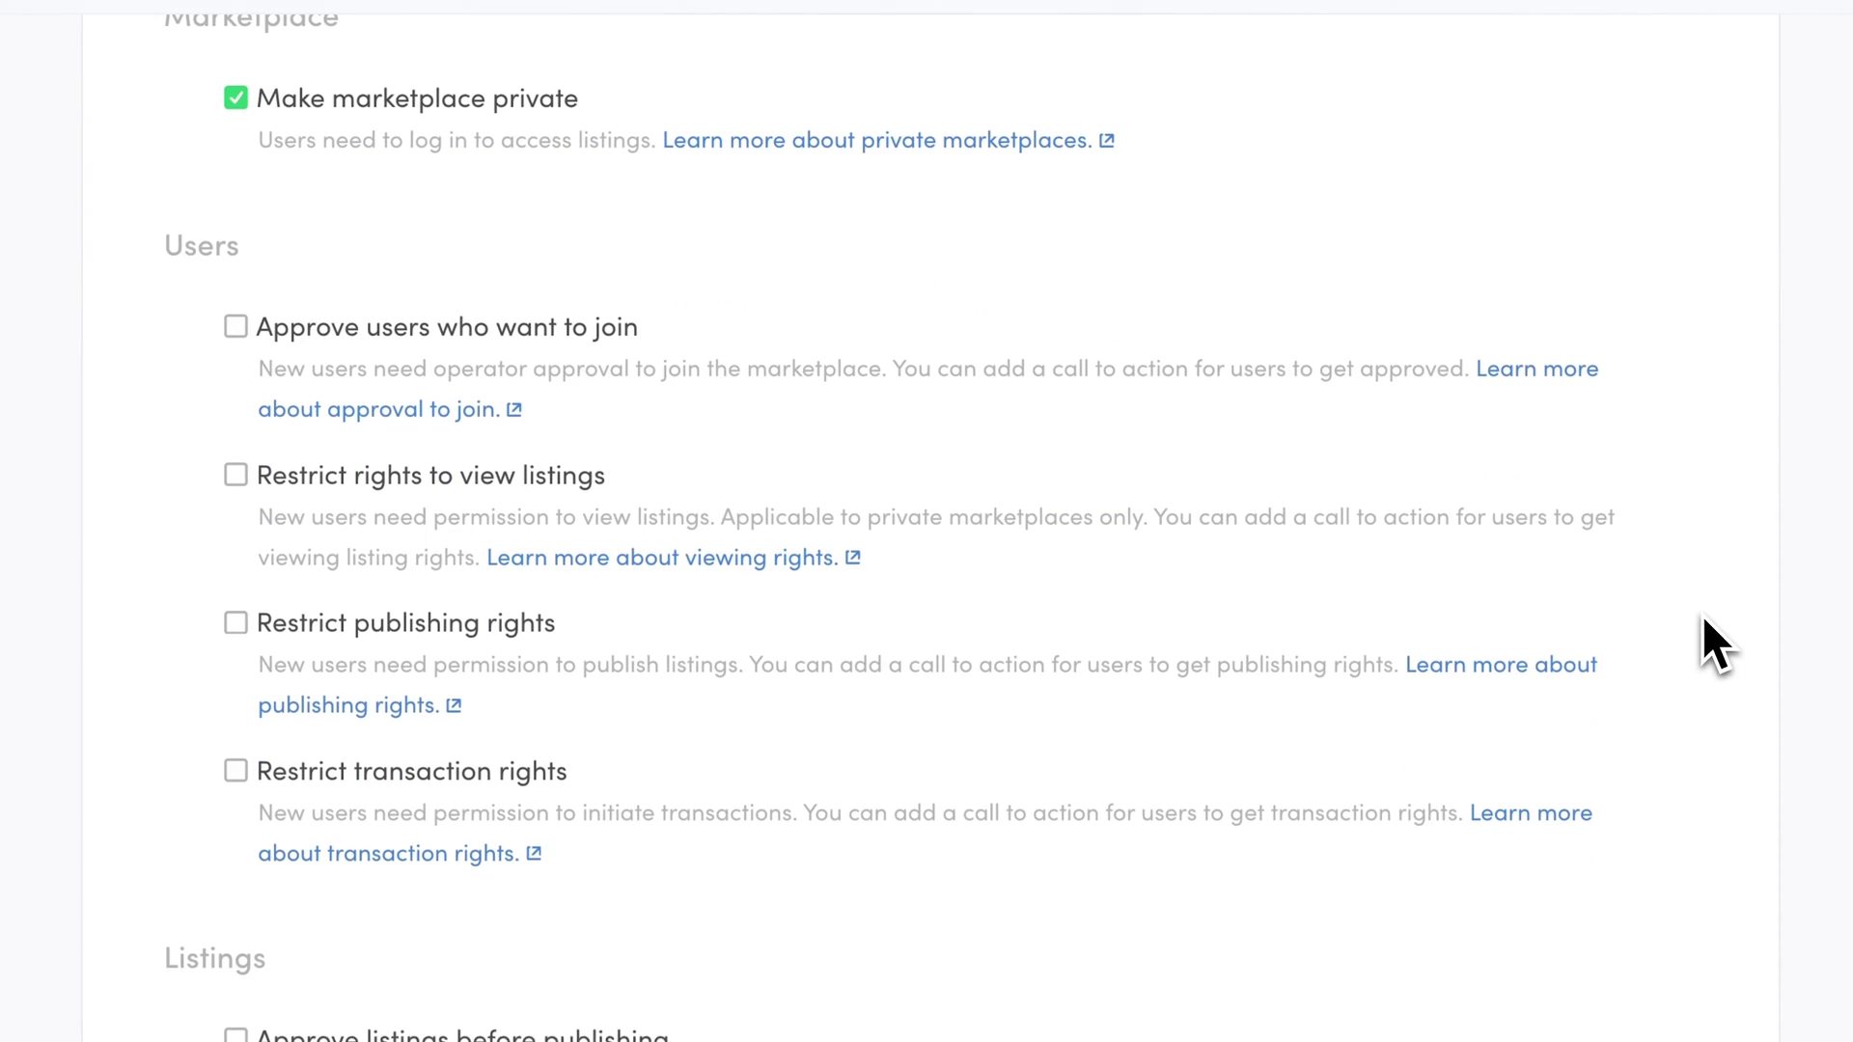
{"action": "left_click", "coordinate": [237, 335]}
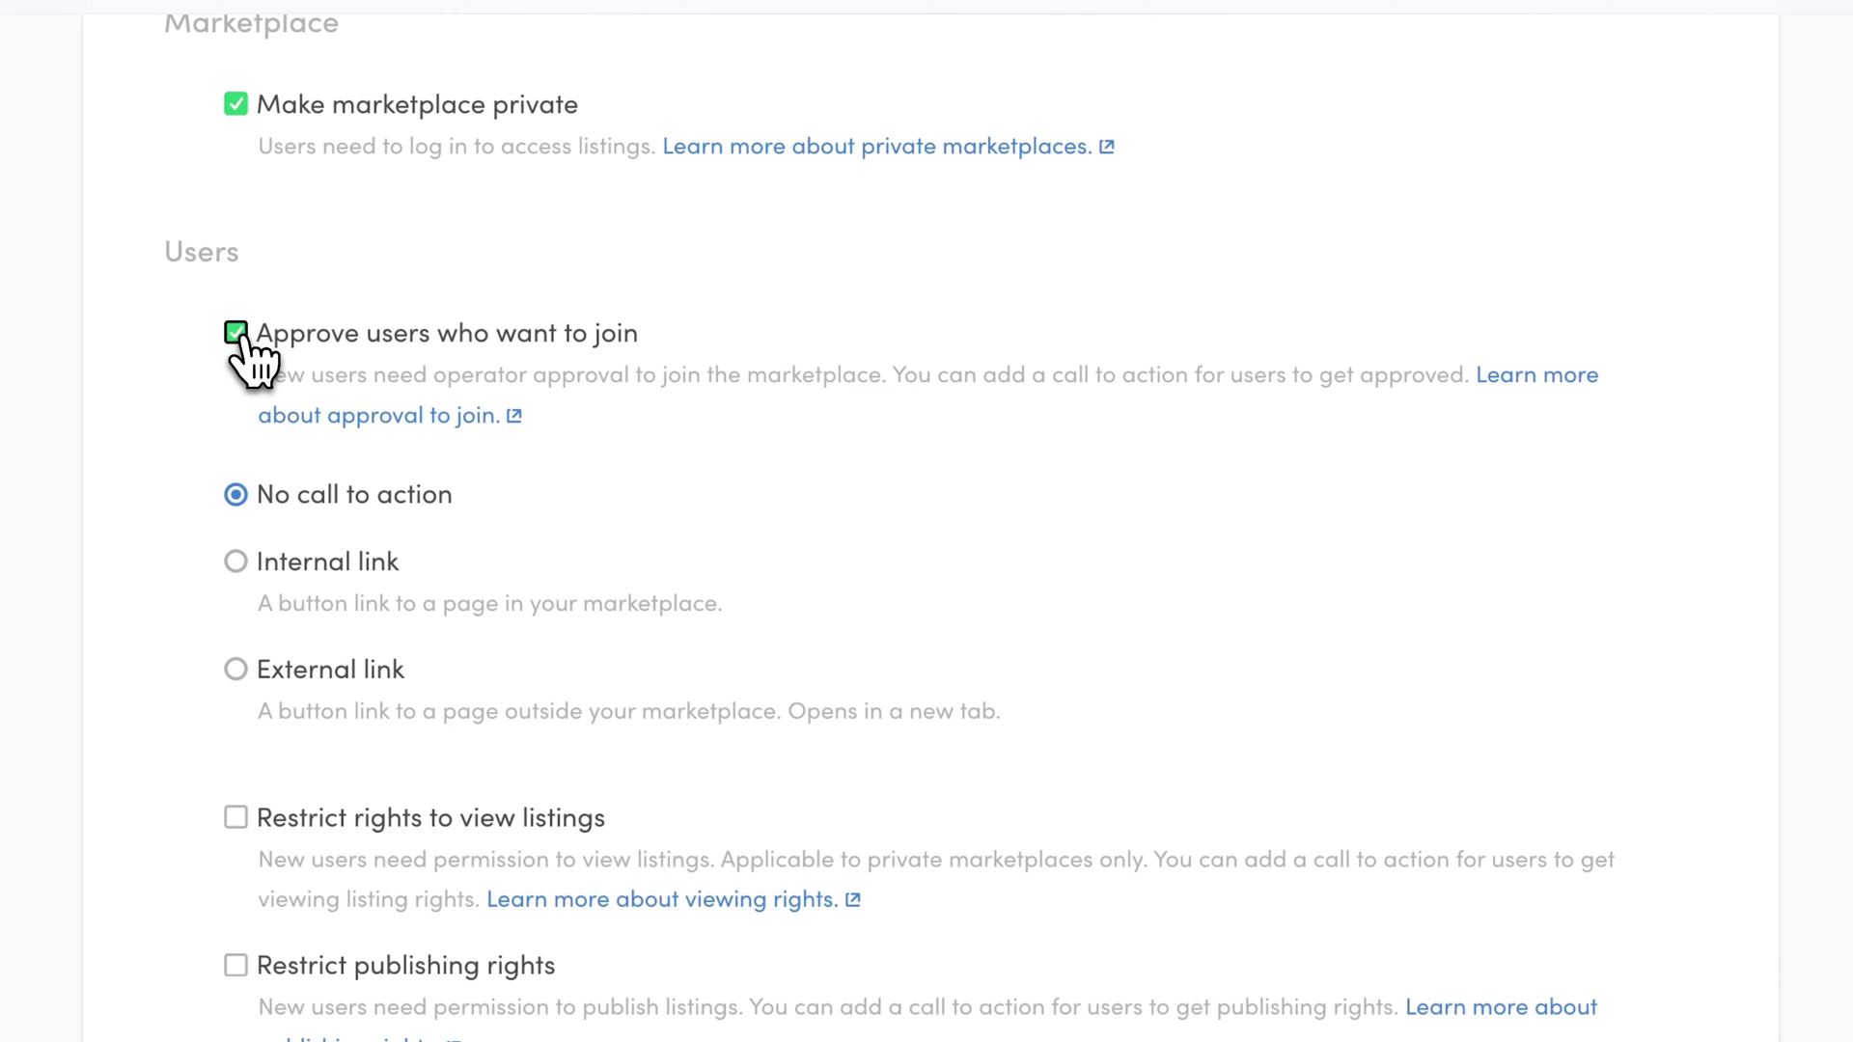
Step: Set the call to action to an external link 'Subscribe' pointing to the pasted Stripe URL
{"action": "left_click", "coordinate": [238, 672]}
{"action": "scroll", "coordinate": [1689, 772], "scroll_direction": "down", "scroll_amount": 3}
{"action": "left_click", "coordinate": [993, 504]}
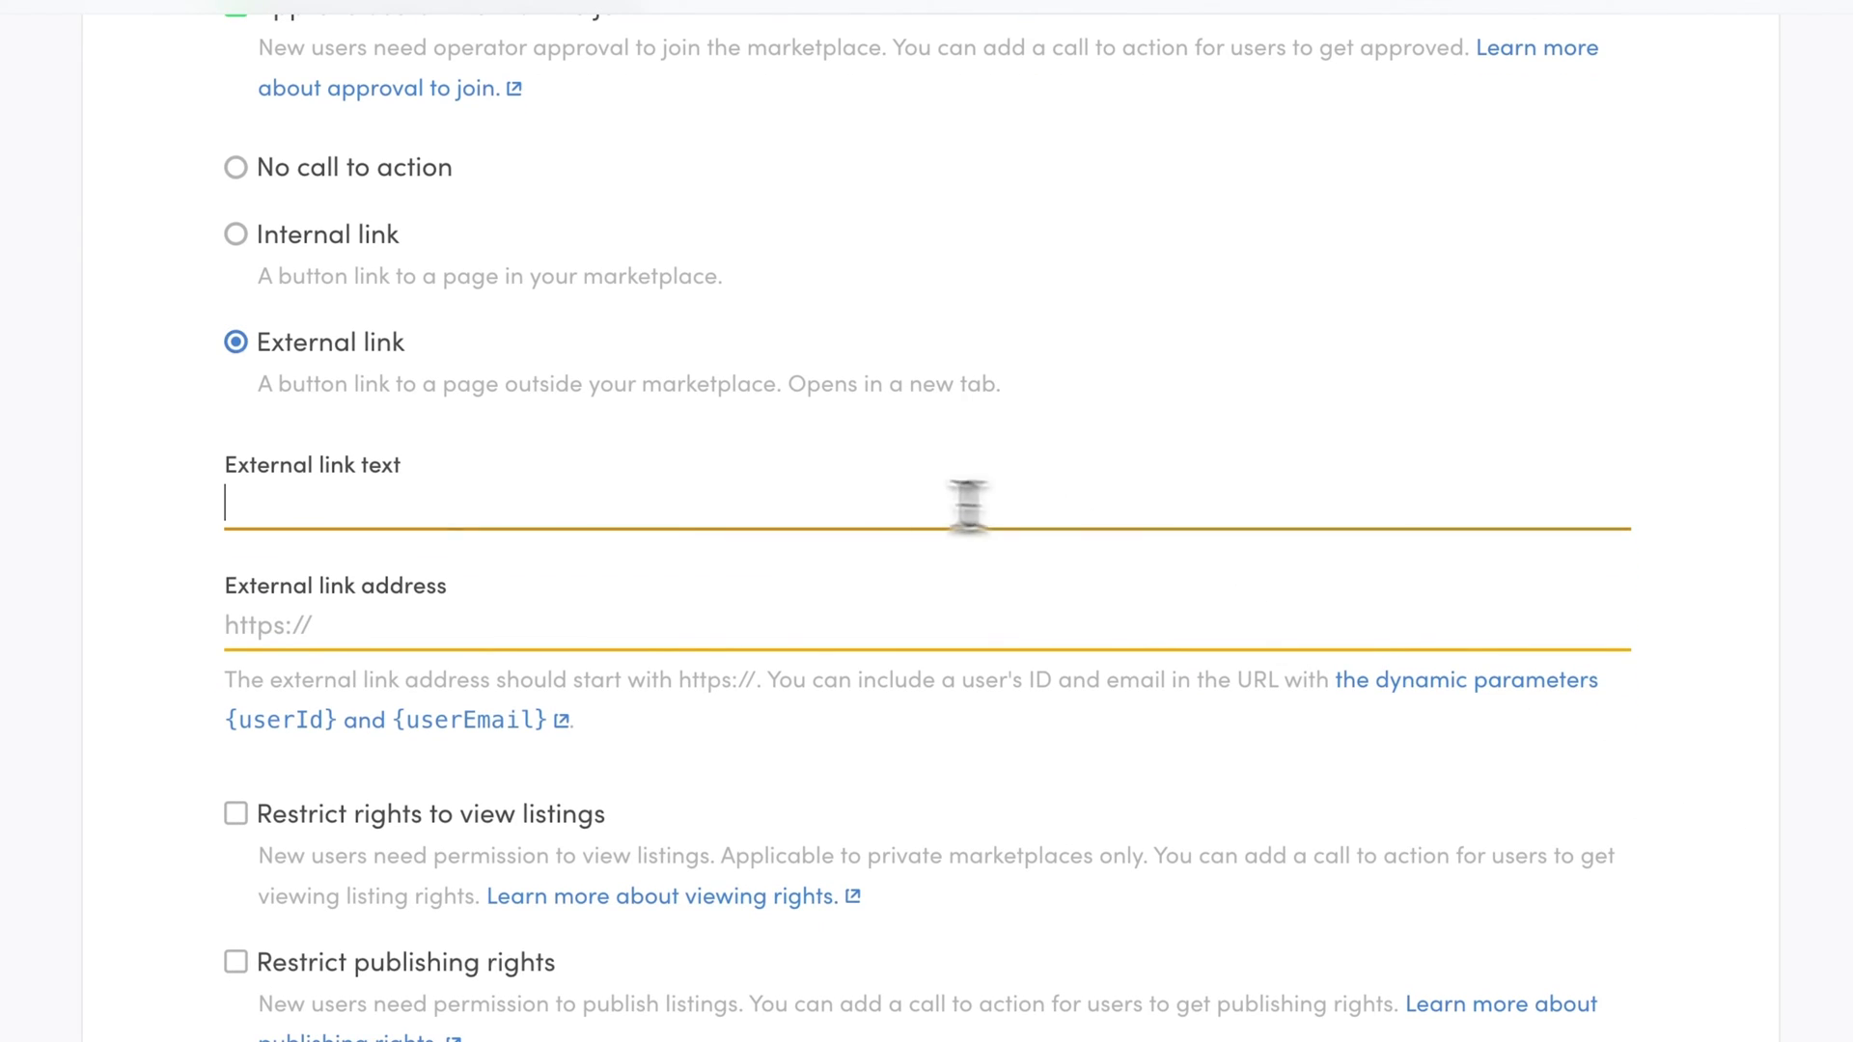
{"action": "type", "text": "Subscribe"}
{"action": "key", "text": "Tab"}
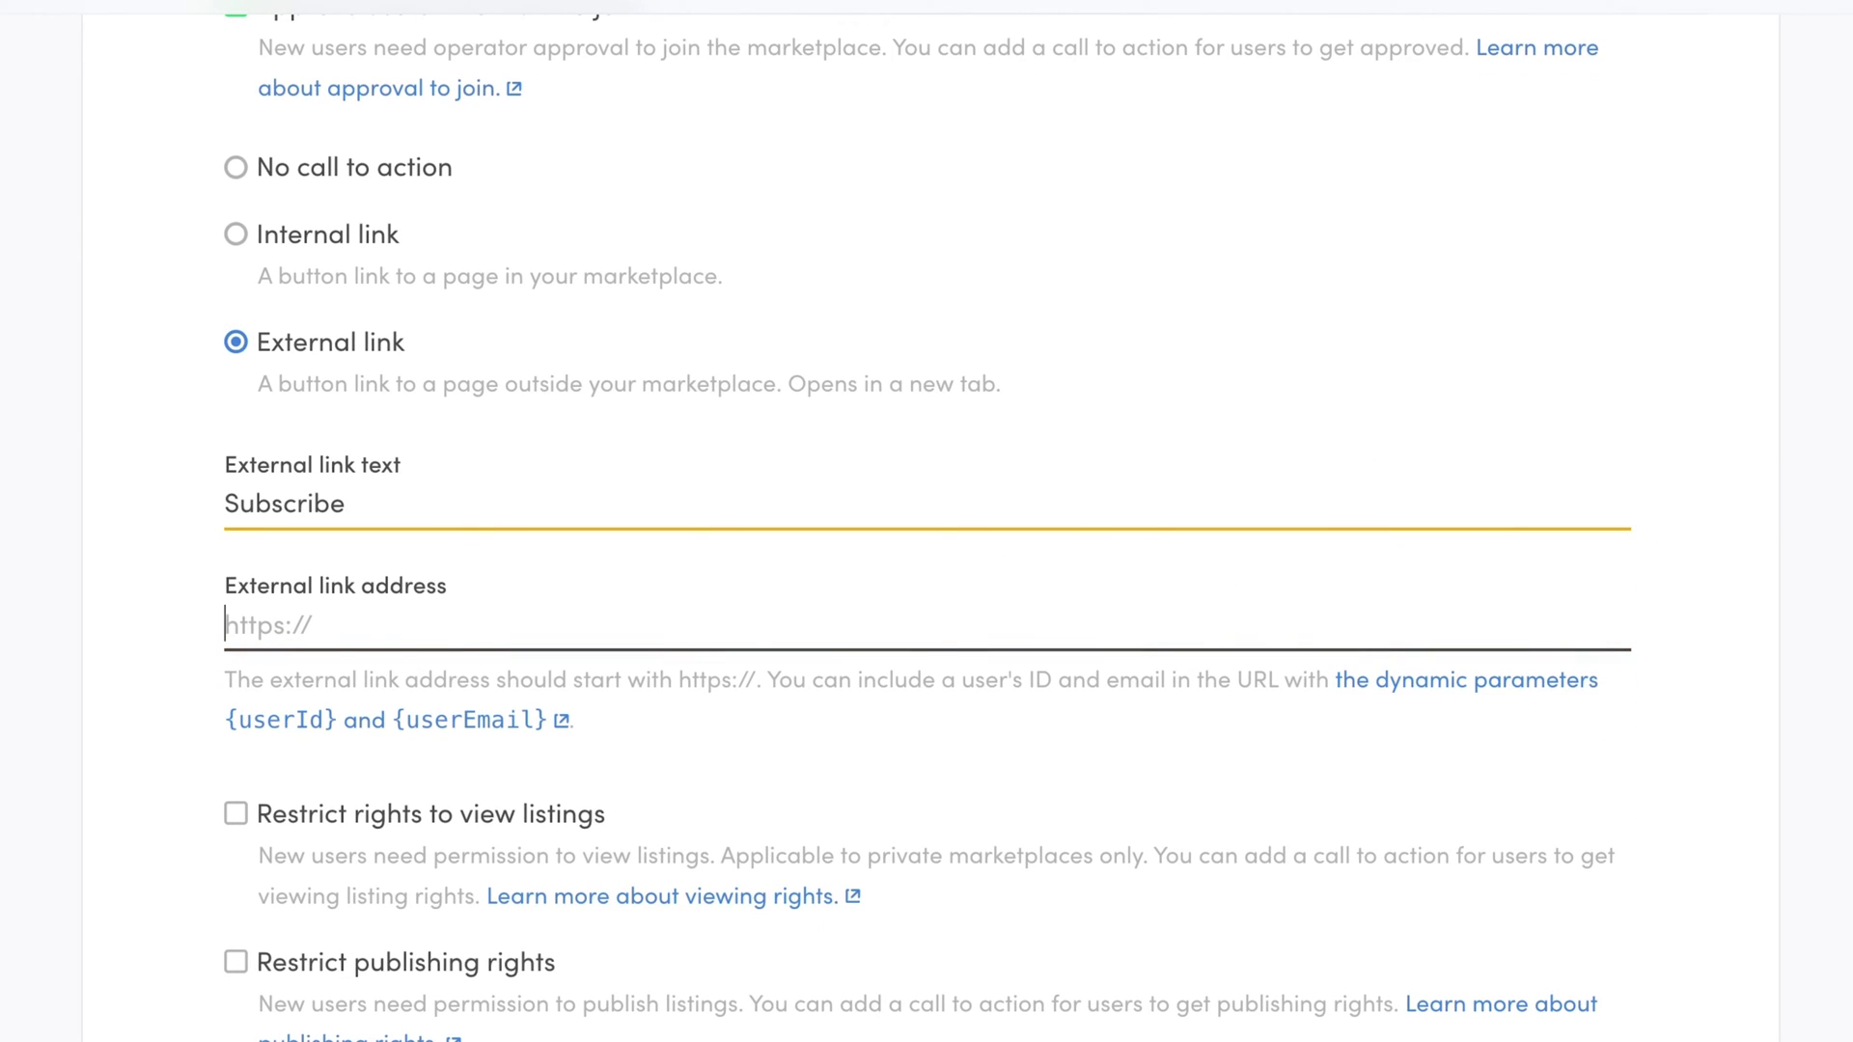
{"action": "key", "text": "ctrl+v"}
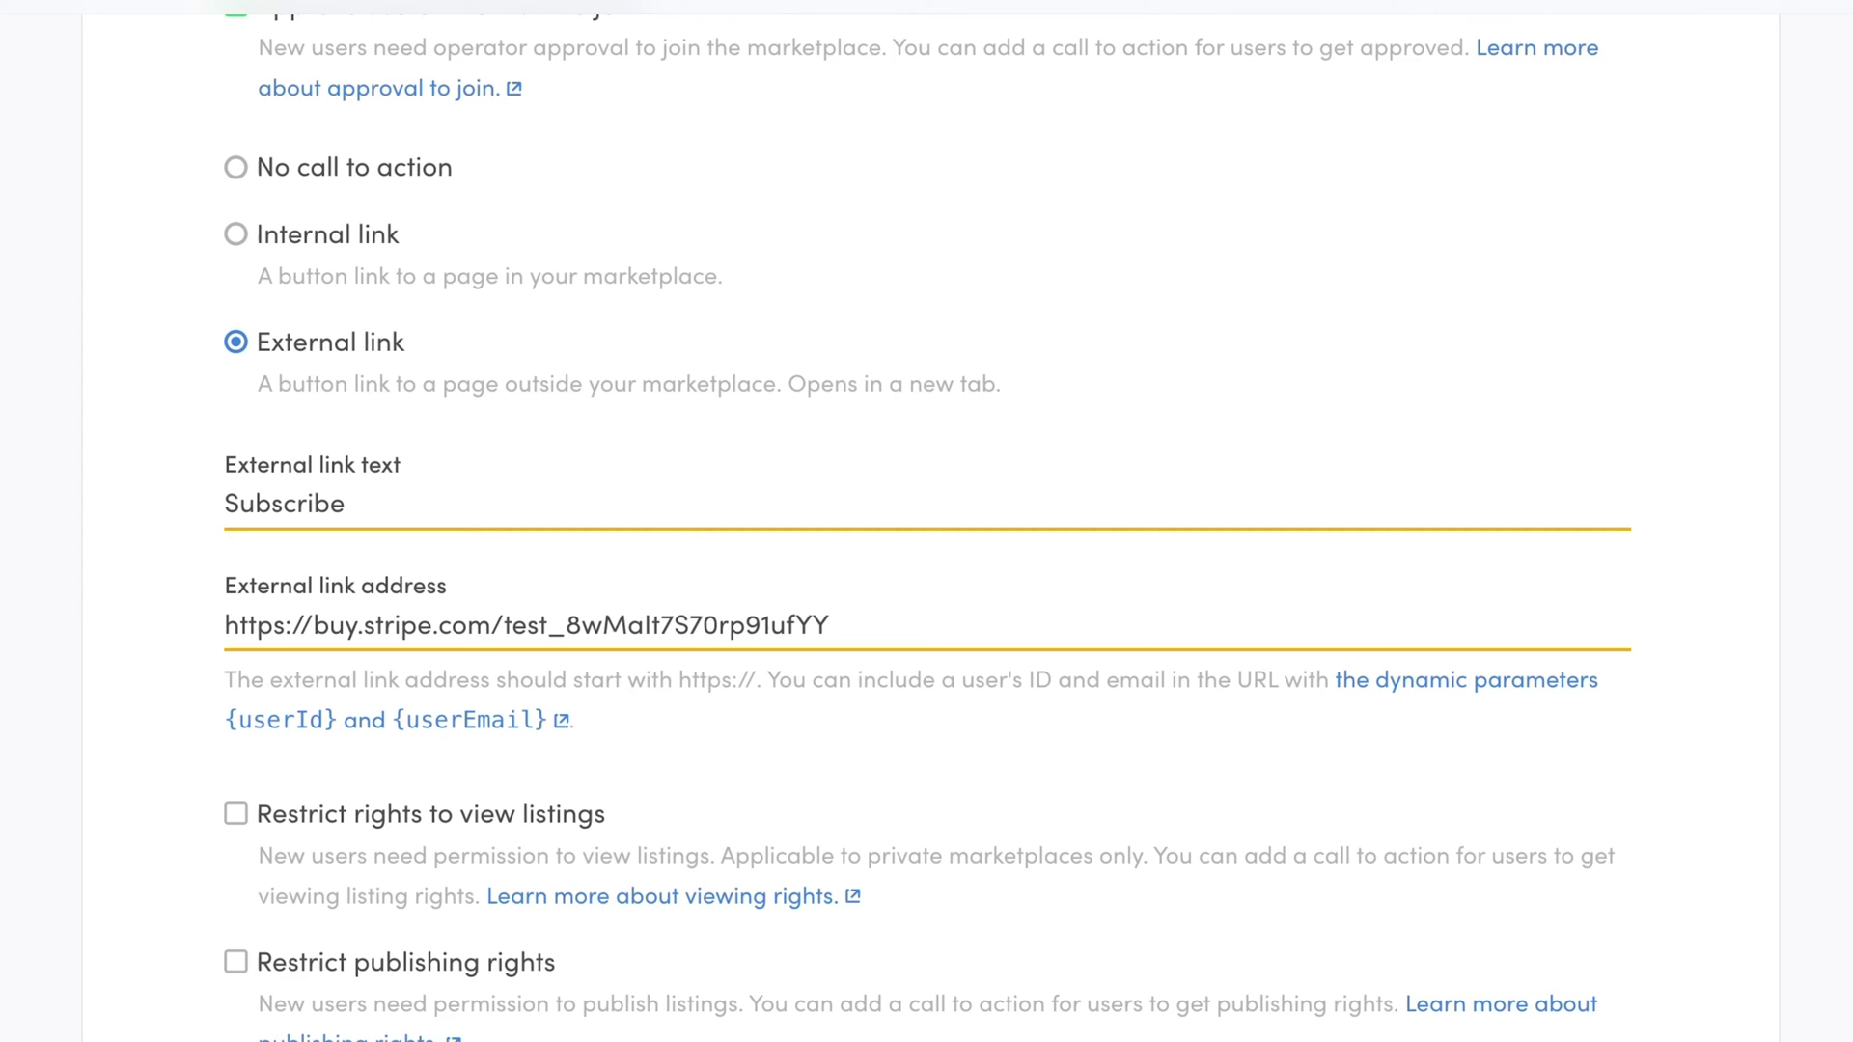
Step: Append ?client_reference_id={userId}&prefilled_email={userEmail} to the Subscribe link and save access control
{"action": "type", "text": "?client_reference_id={userId}&prefilled_email={userEmail}"}
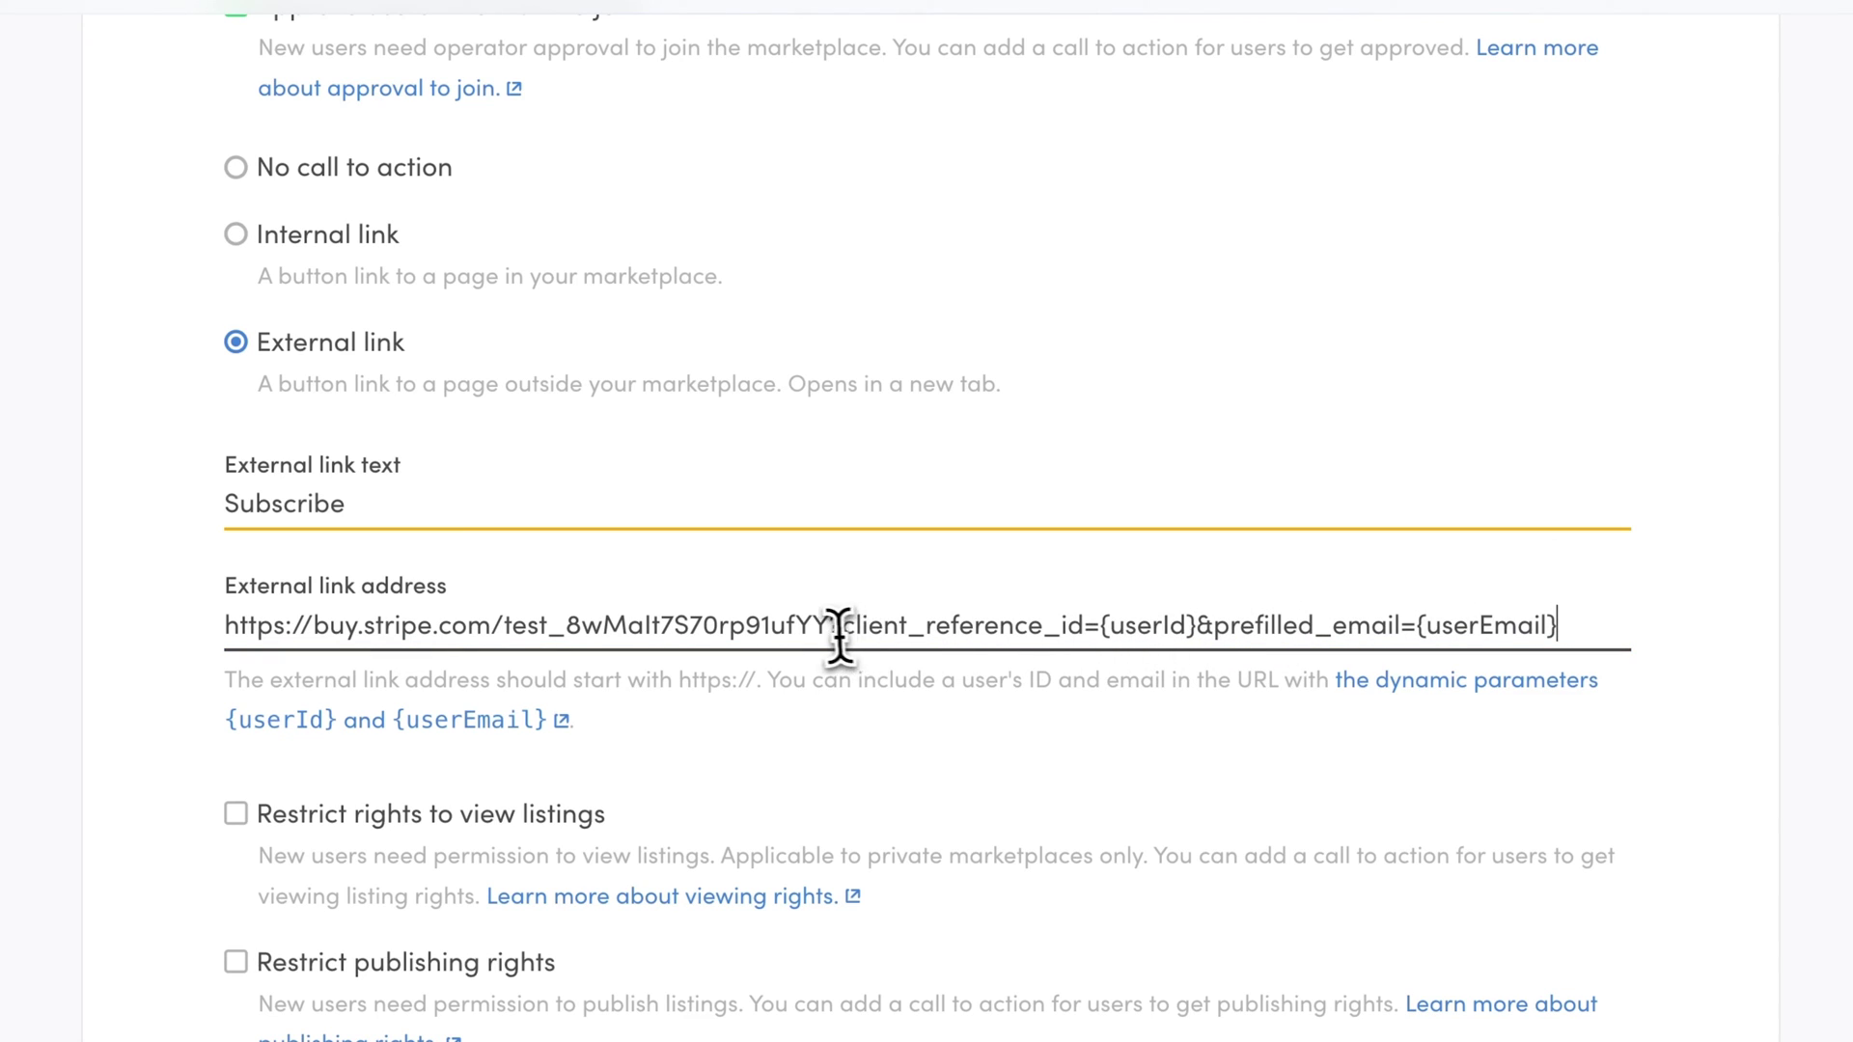
{"action": "left_click_drag", "start_coordinate": [829, 627], "coordinate": [1589, 620]}
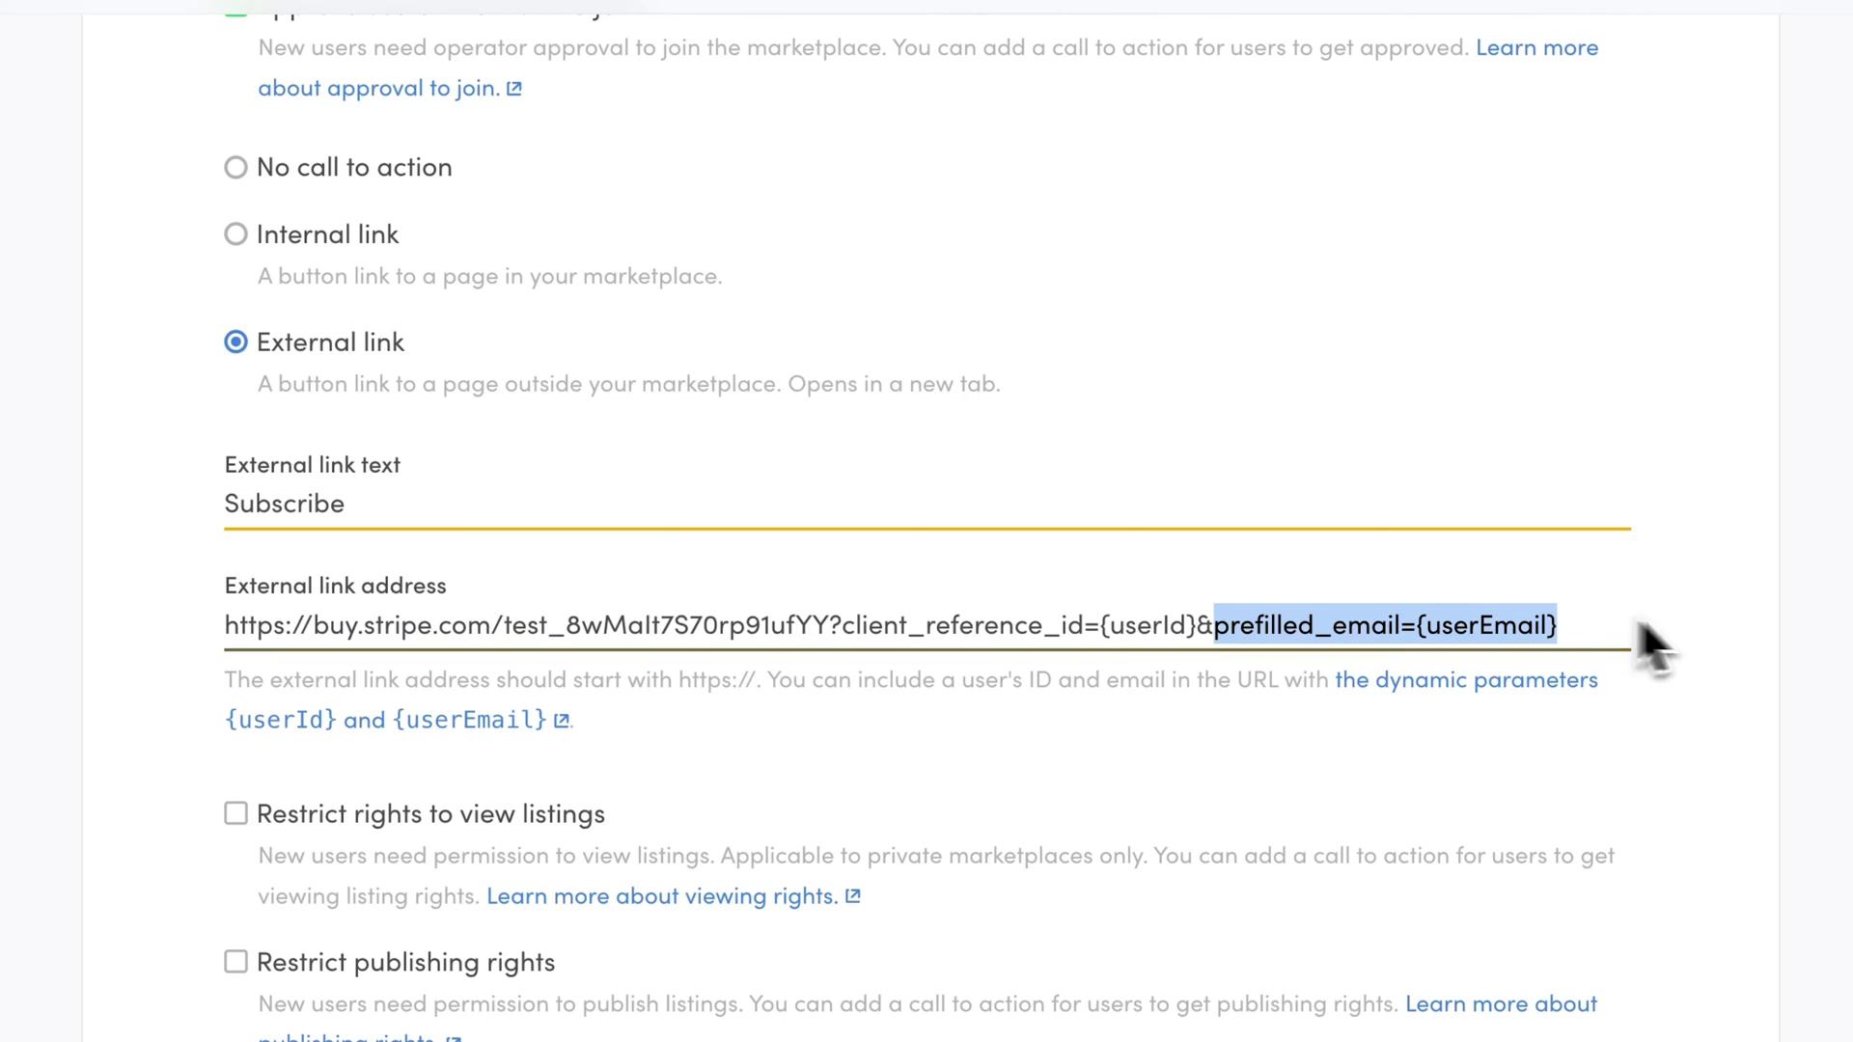
{"action": "left_click", "coordinate": [1805, 644]}
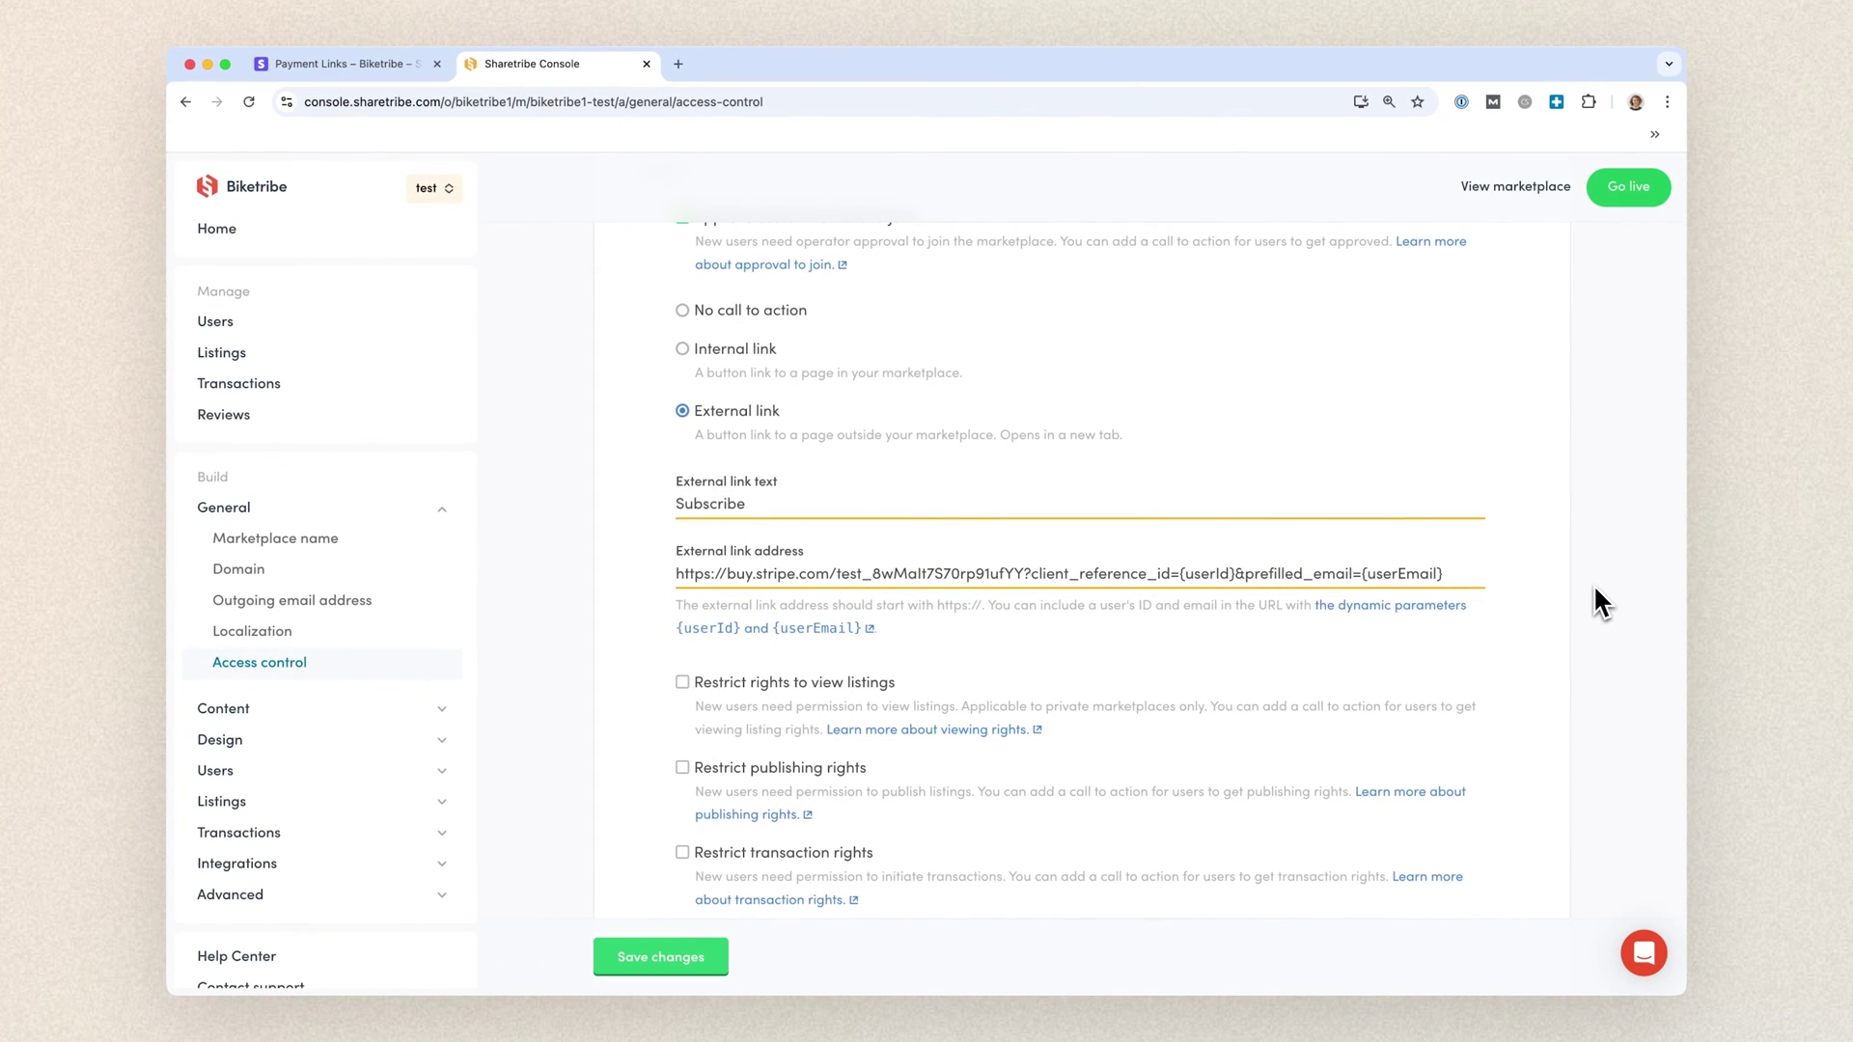
{"action": "scroll", "coordinate": [1594, 588], "scroll_direction": "up", "scroll_amount": 5}
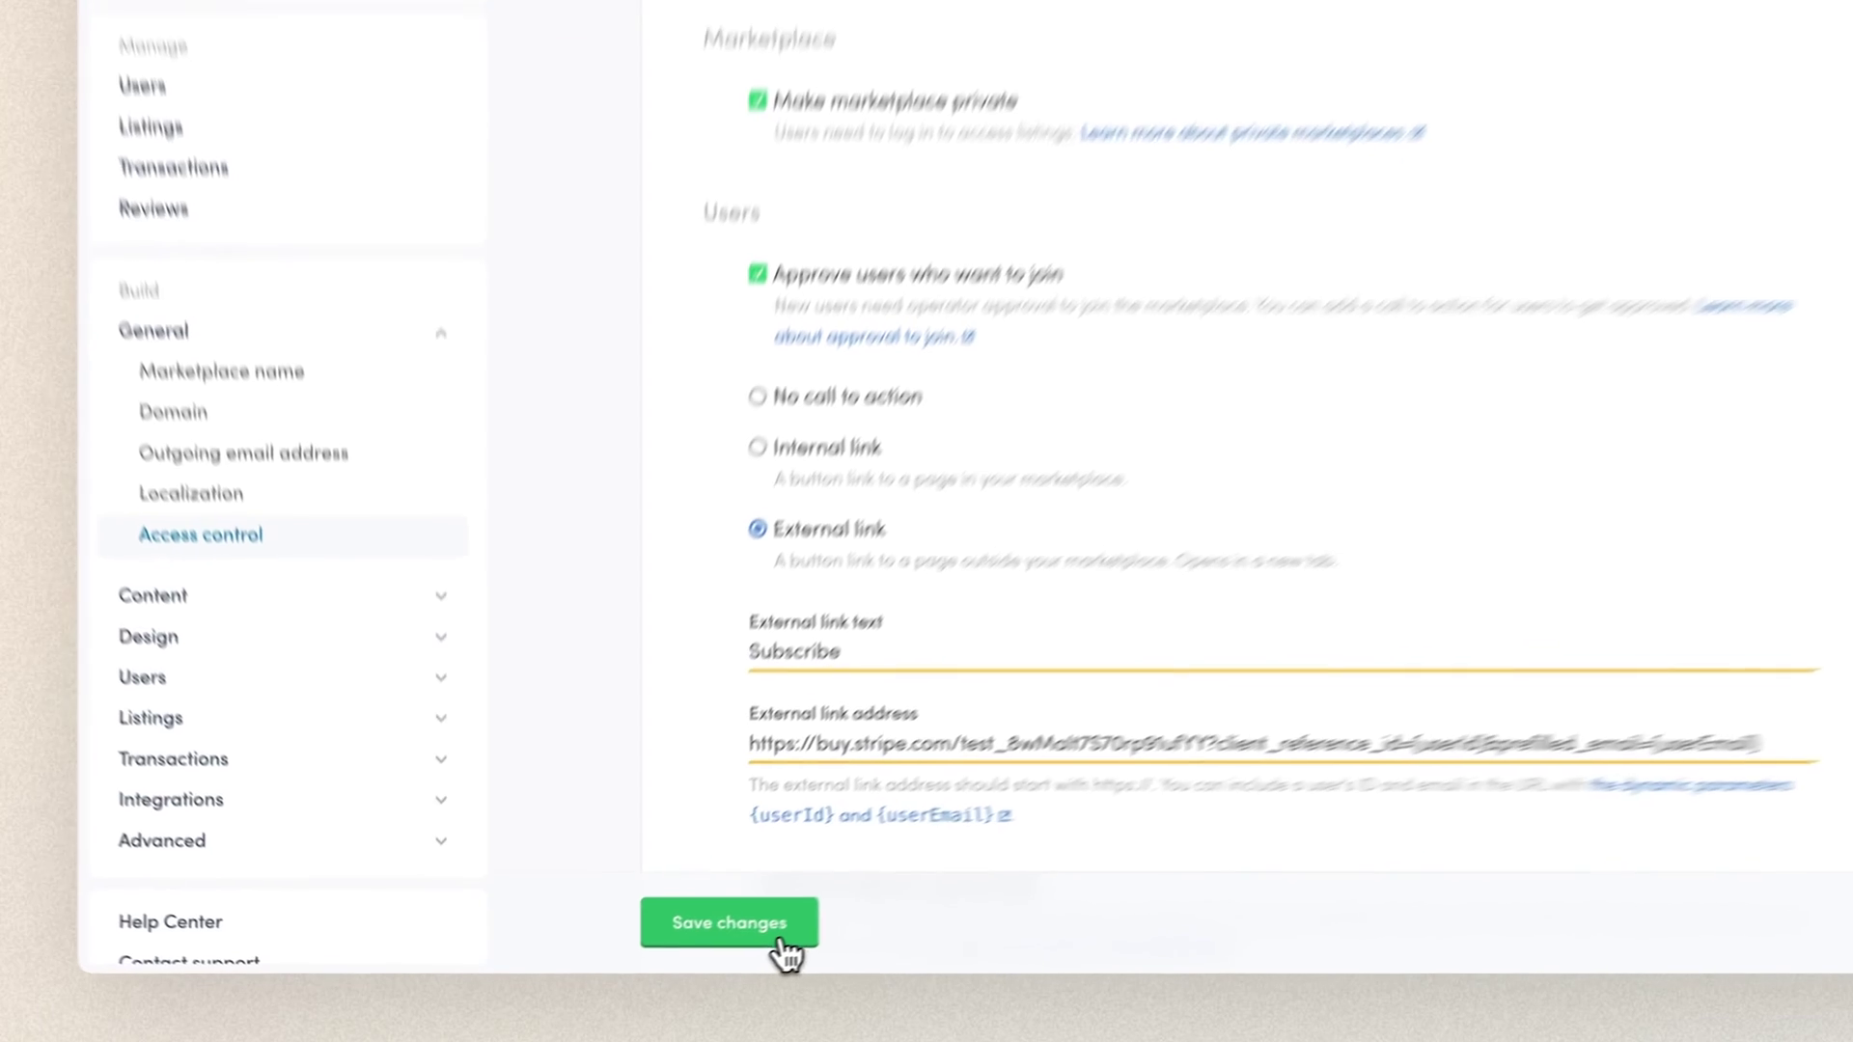
{"action": "left_click", "coordinate": [775, 943]}
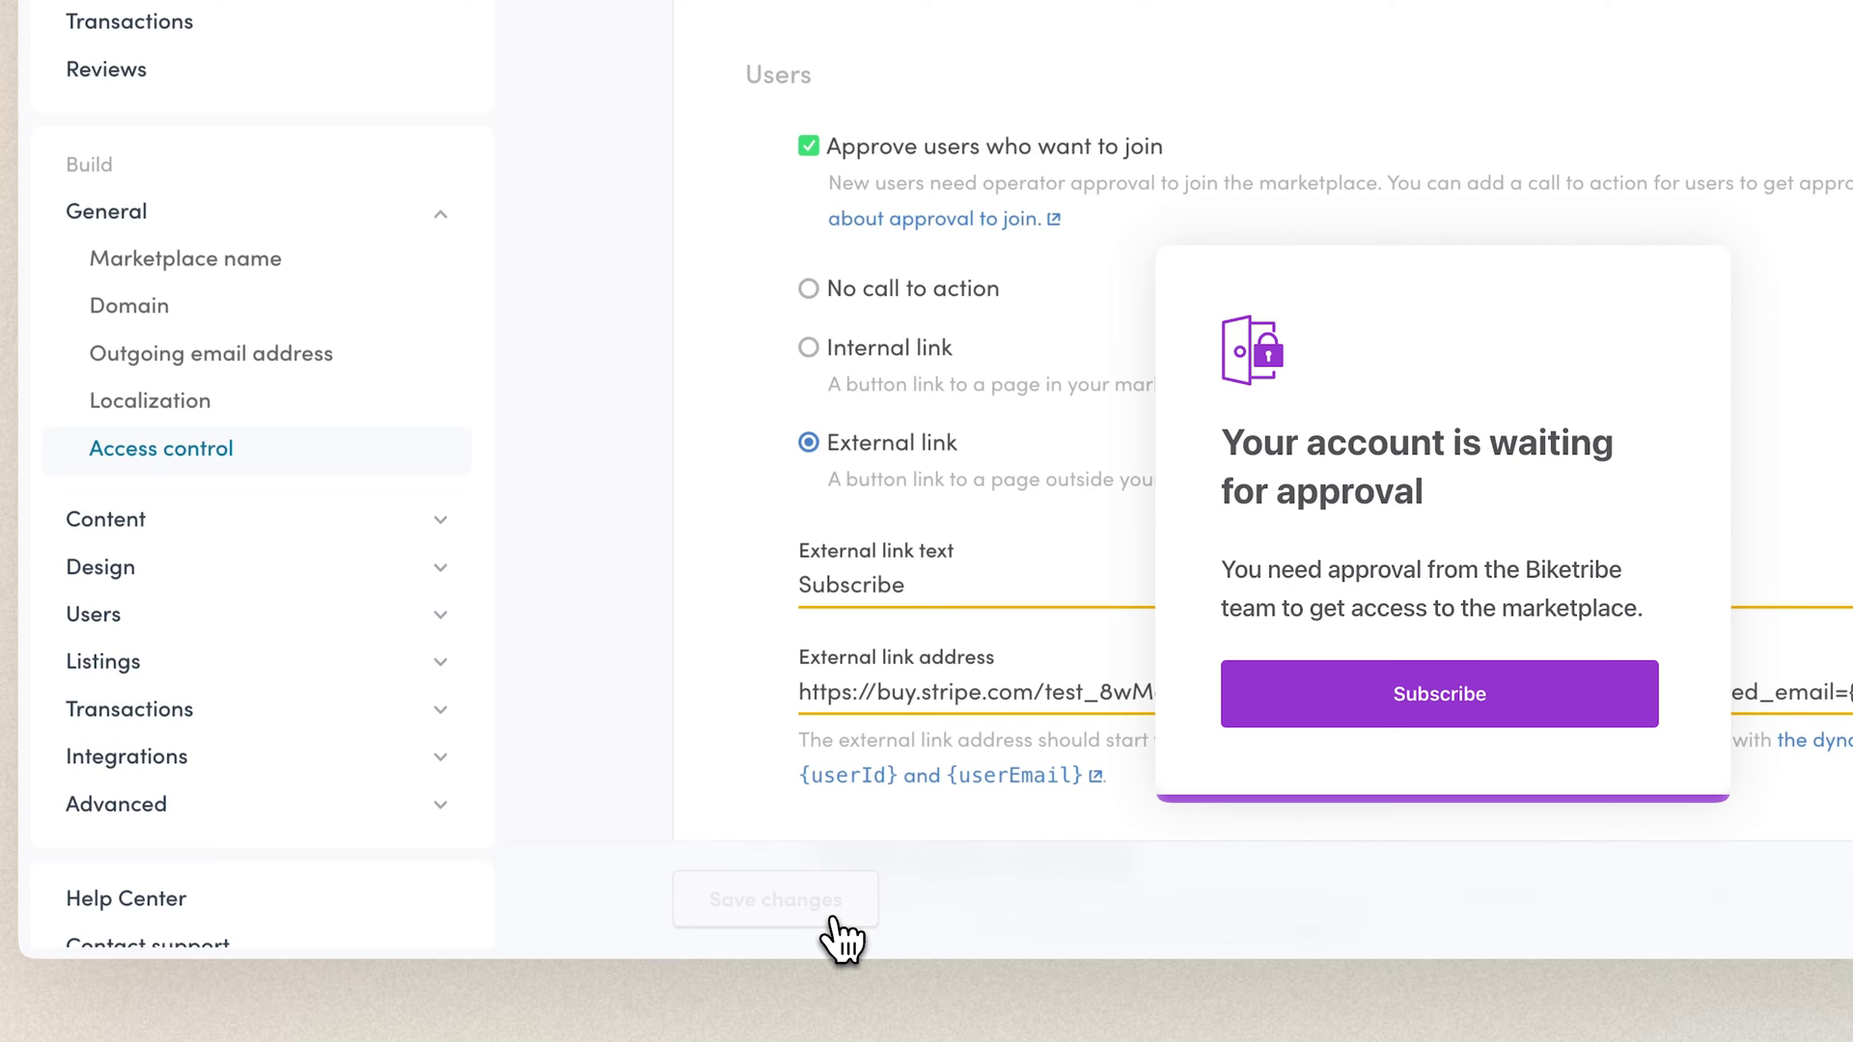
Step: Find the NoAccessPage.userPendingApproval entries in Content > Marketplace texts
{"action": "left_click", "coordinate": [436, 226]}
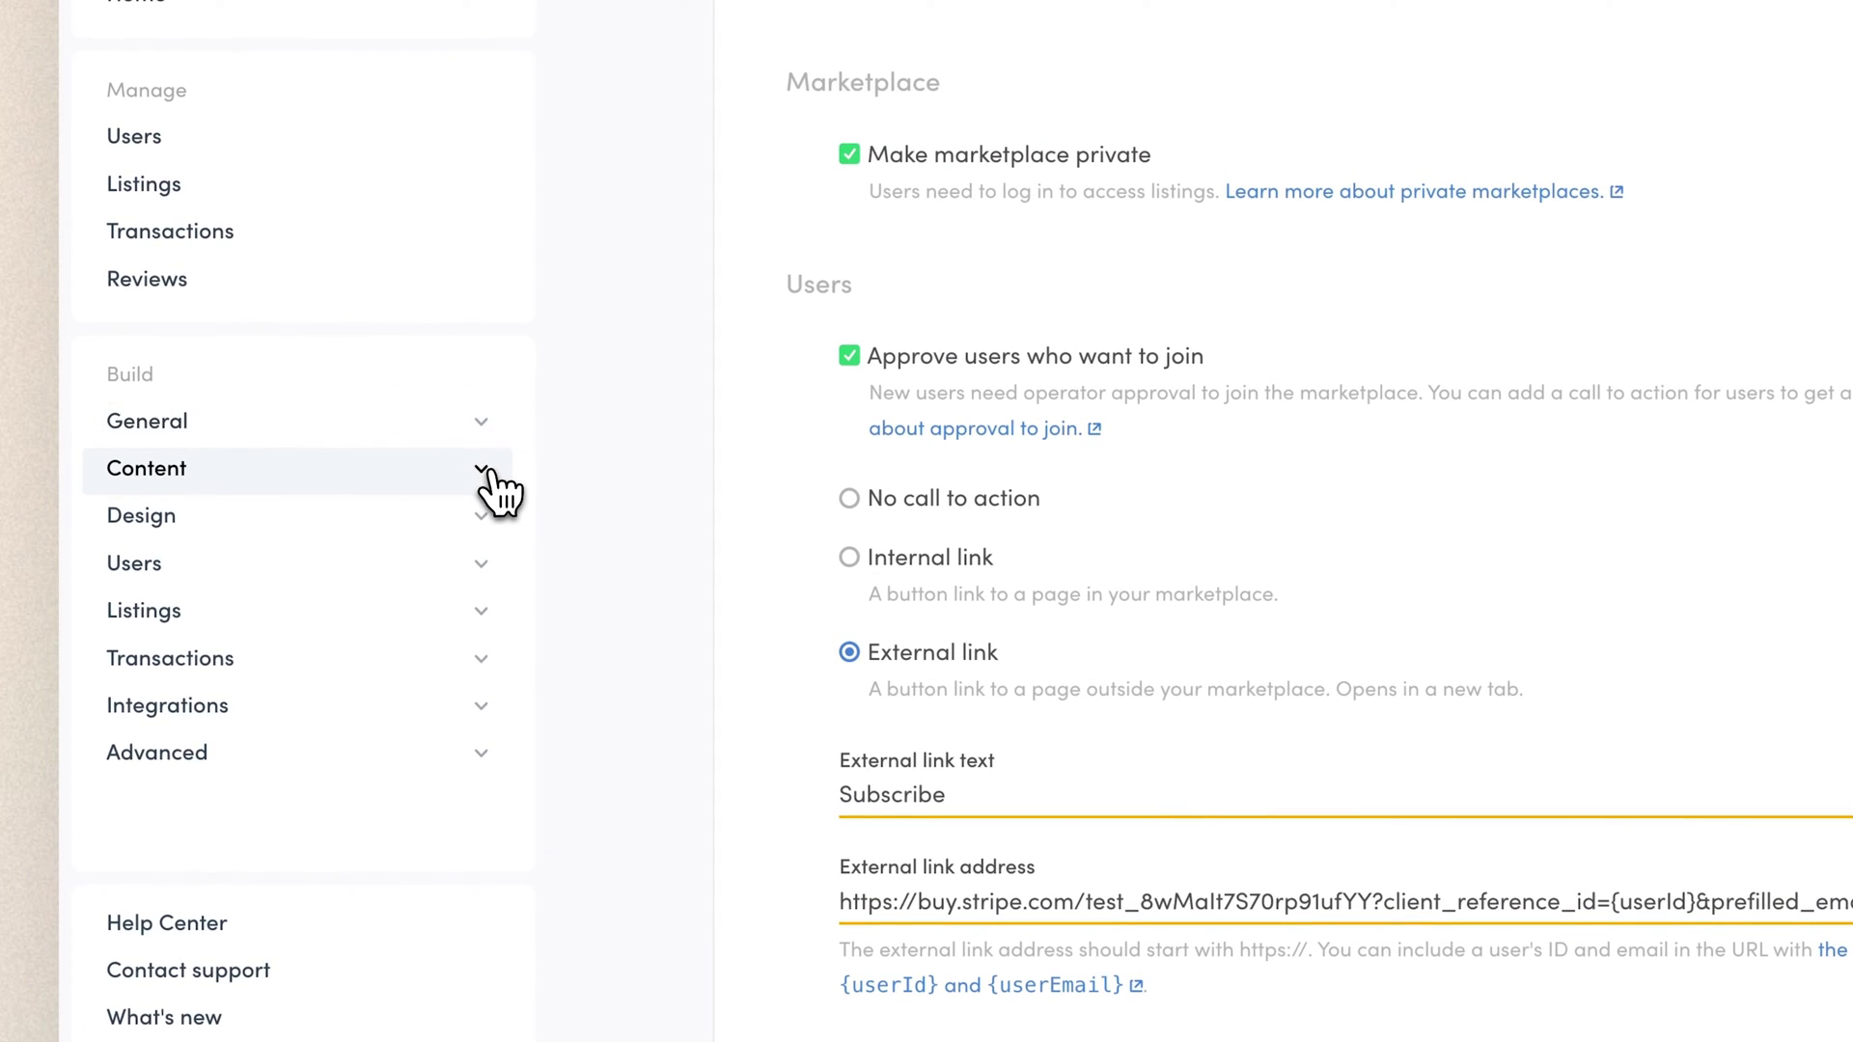
{"action": "left_click", "coordinate": [490, 483]}
{"action": "left_click", "coordinate": [455, 666]}
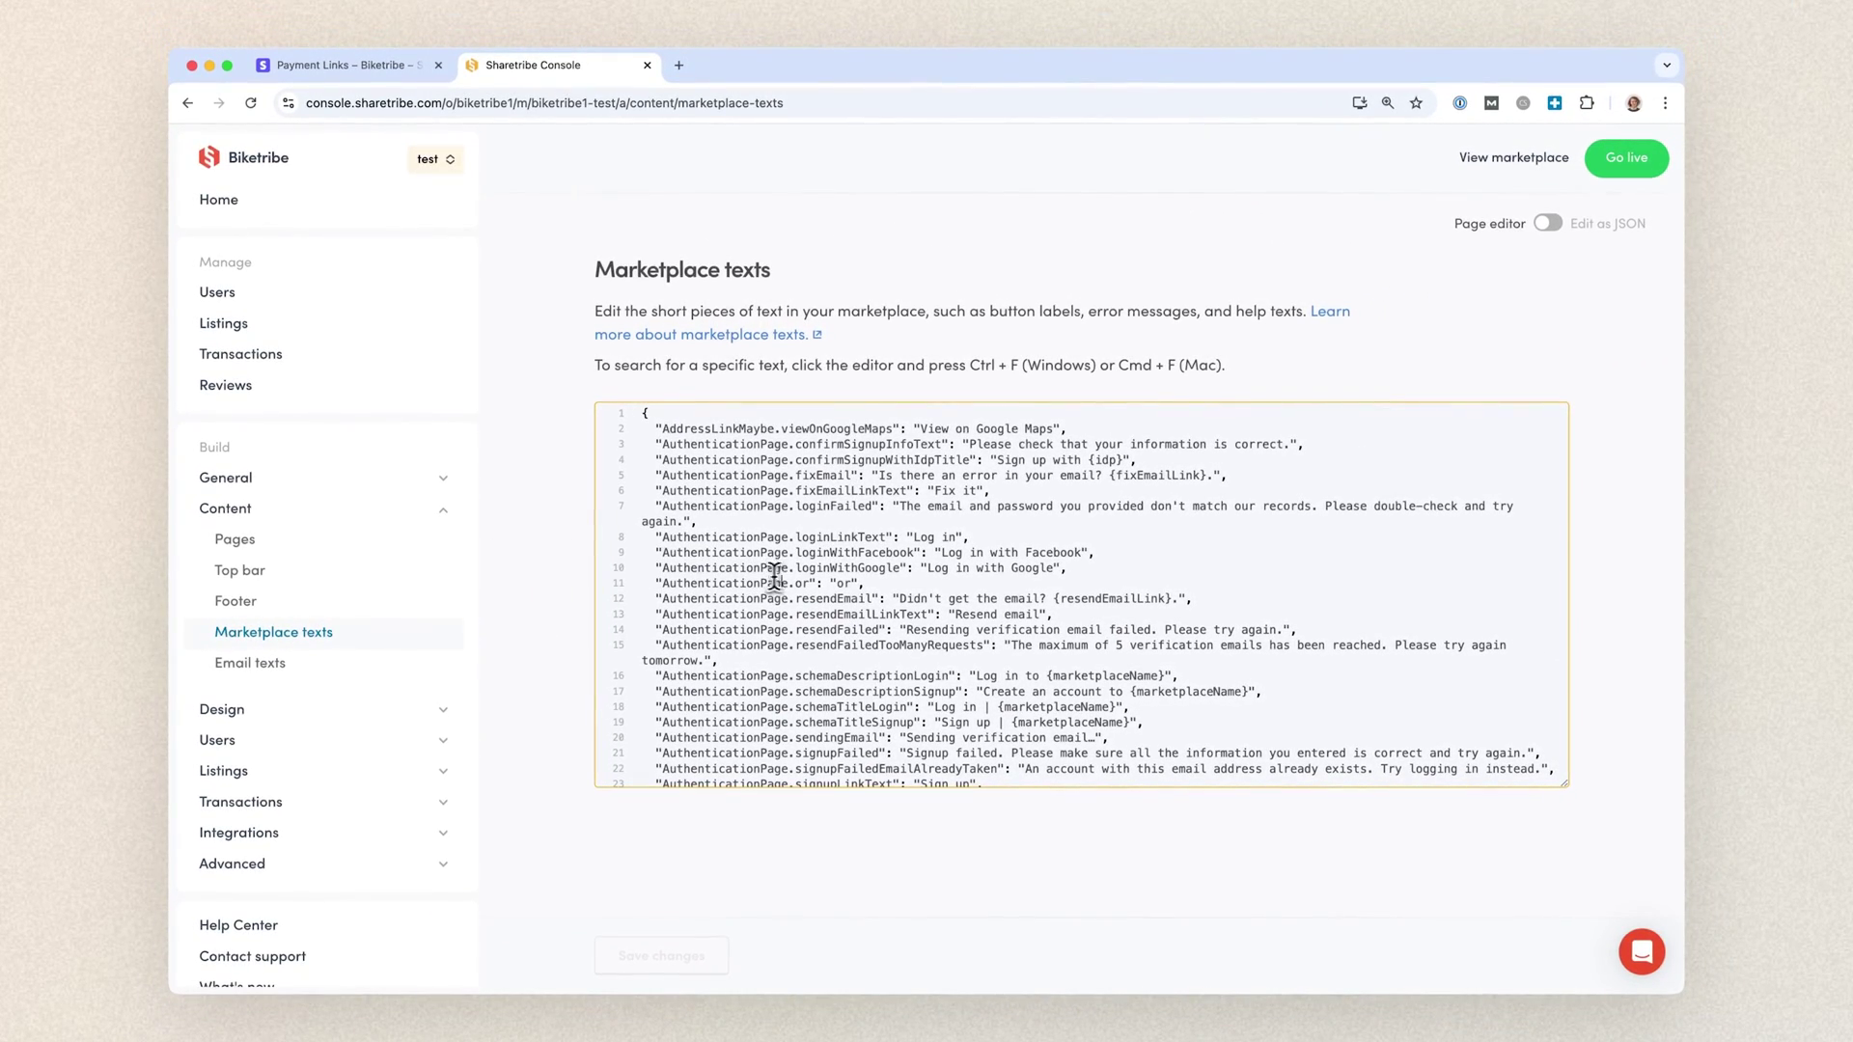
{"action": "key", "text": "super+f"}
{"action": "type", "text": "NoAccessPage.userPendingApproval"}
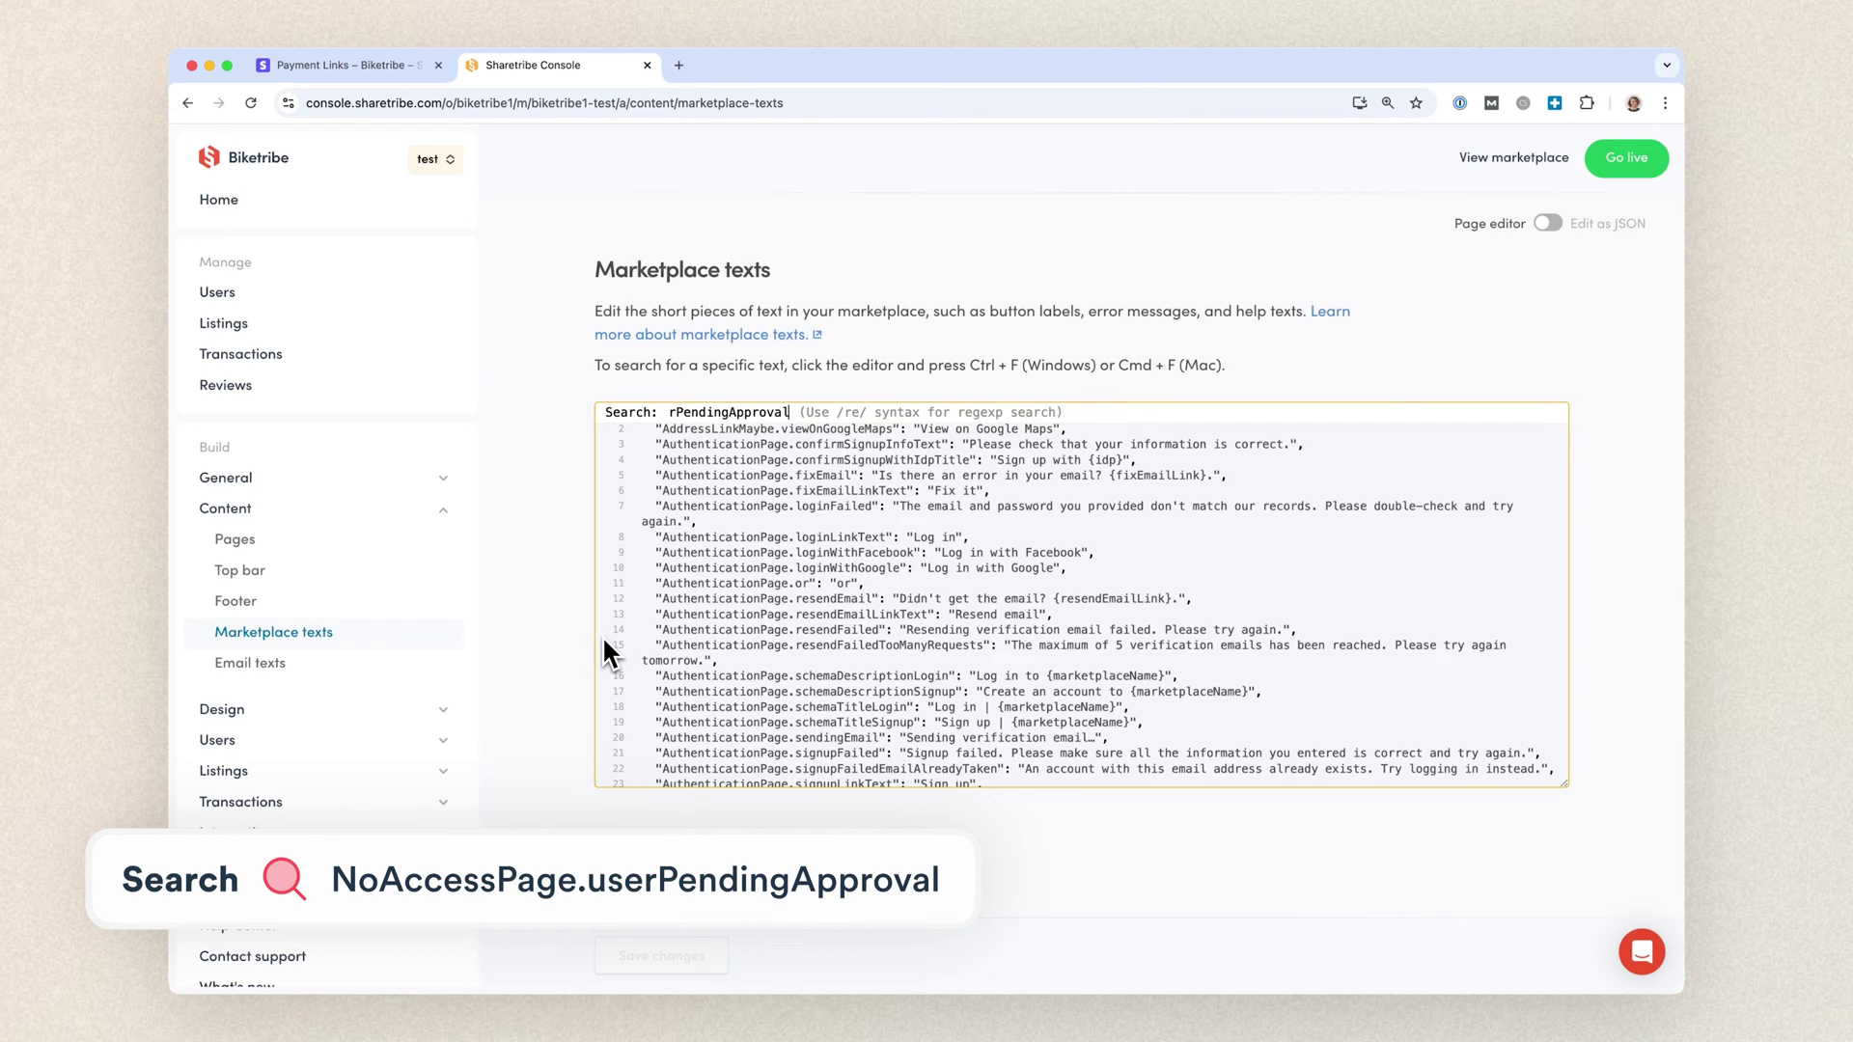
{"action": "key", "text": "Return"}
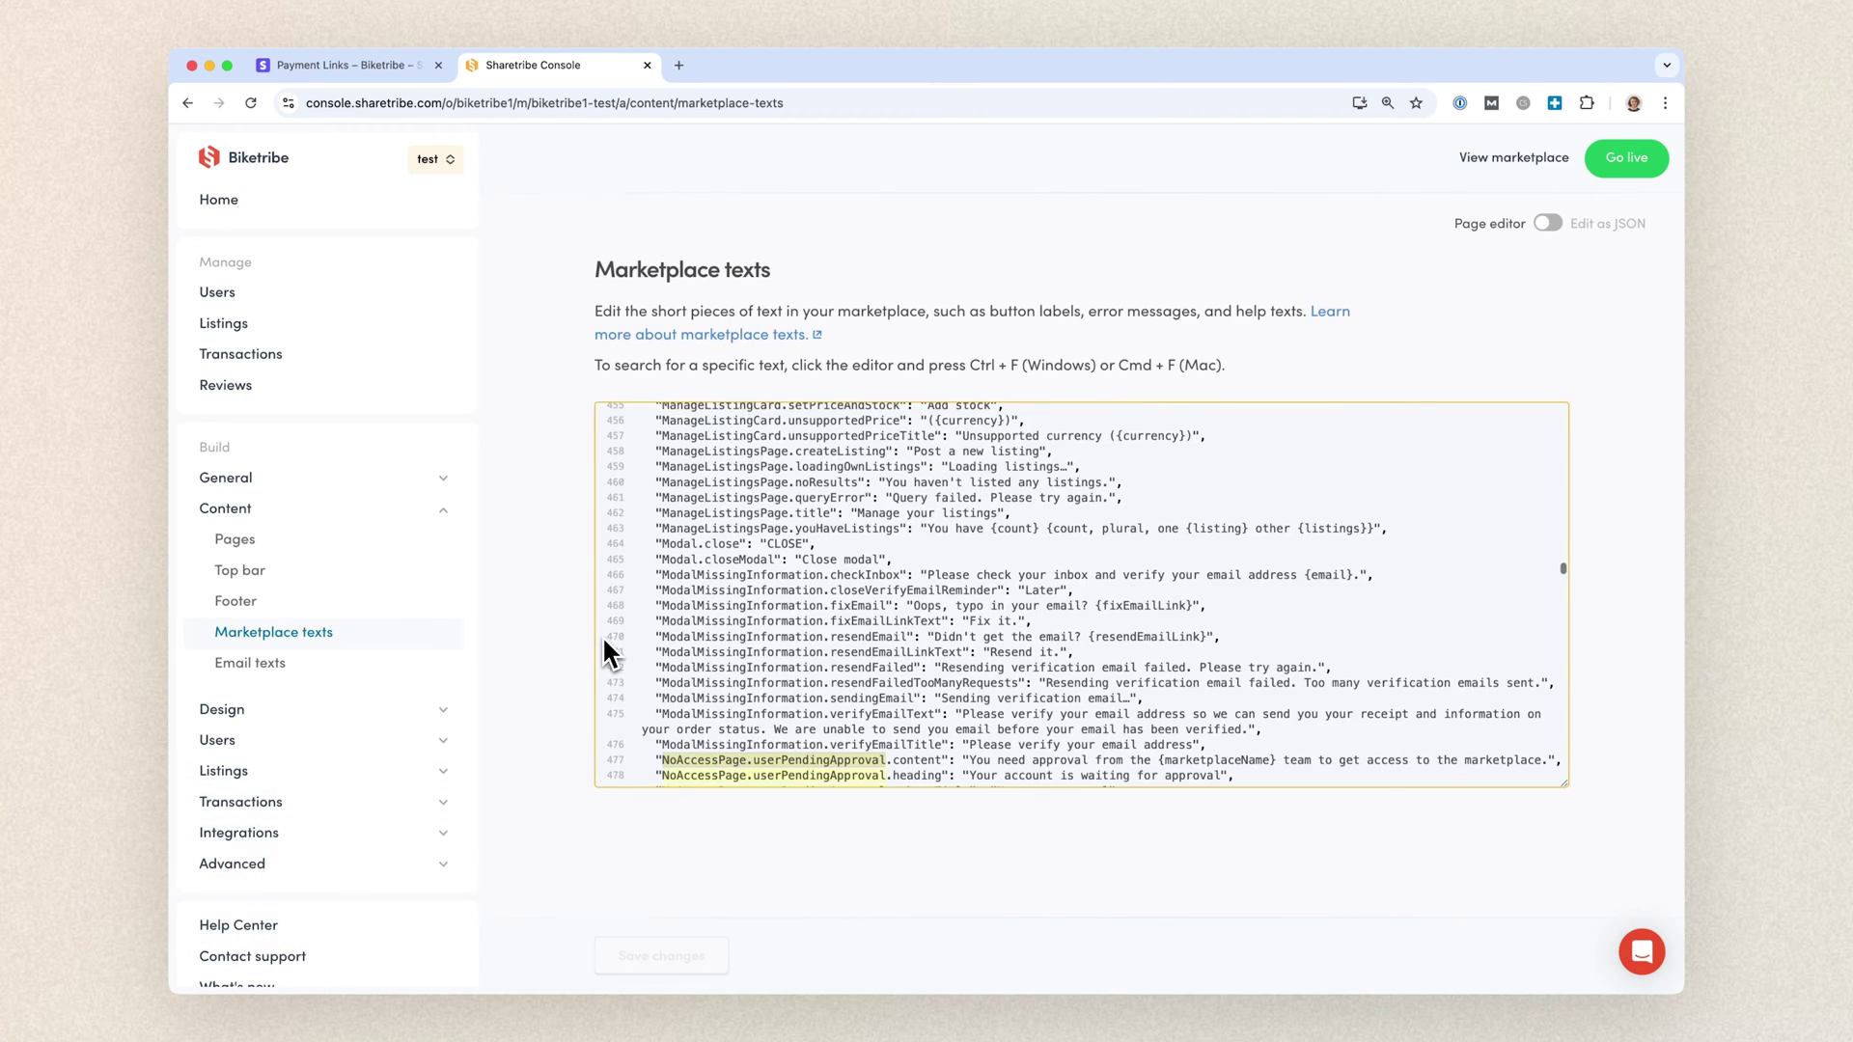
Step: Change the heading to 'Subscribe to Biketribe to get access', update the title and 9.90€/month message, and save
{"action": "scroll", "coordinate": [1212, 594], "scroll_direction": "down", "scroll_amount": 3}
{"action": "scroll", "coordinate": [1213, 599], "scroll_direction": "down", "scroll_amount": 3}
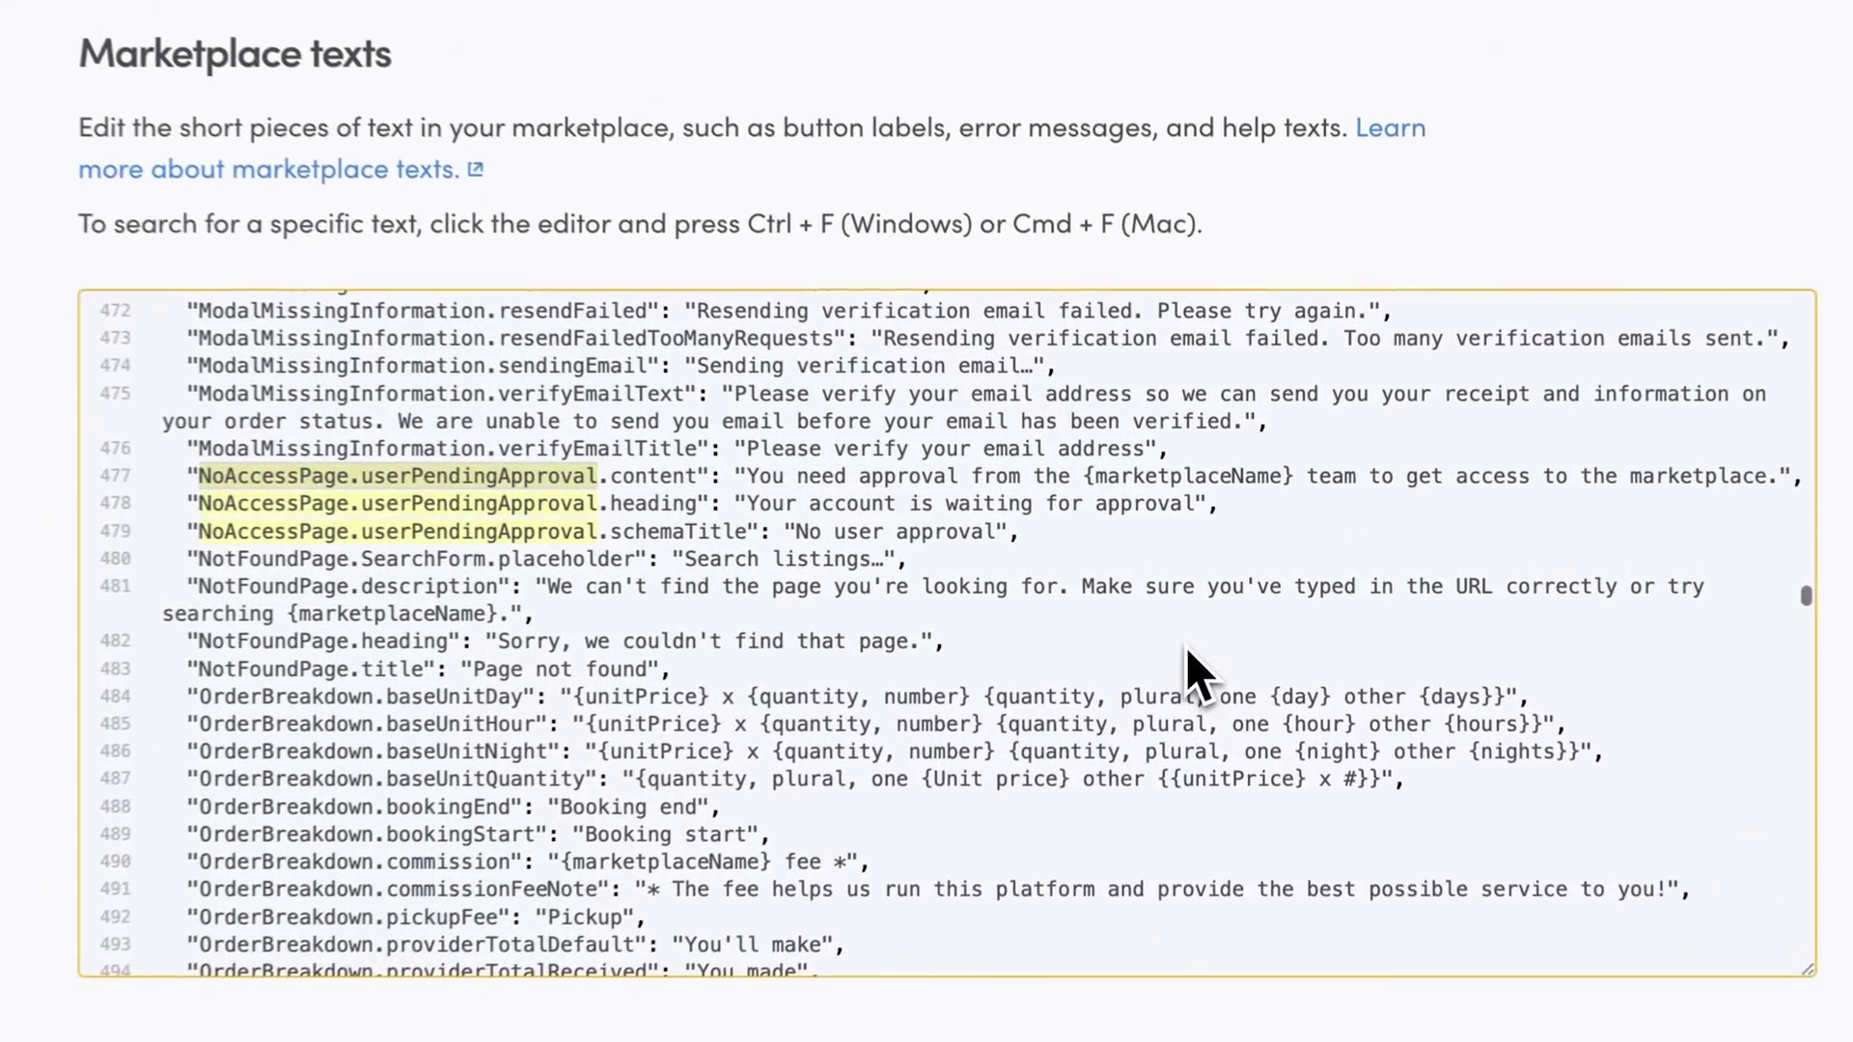
{"action": "left_click_drag", "start_coordinate": [747, 503], "coordinate": [1192, 503]}
{"action": "type", "text": "Subscribe to Biketribe to get access"}
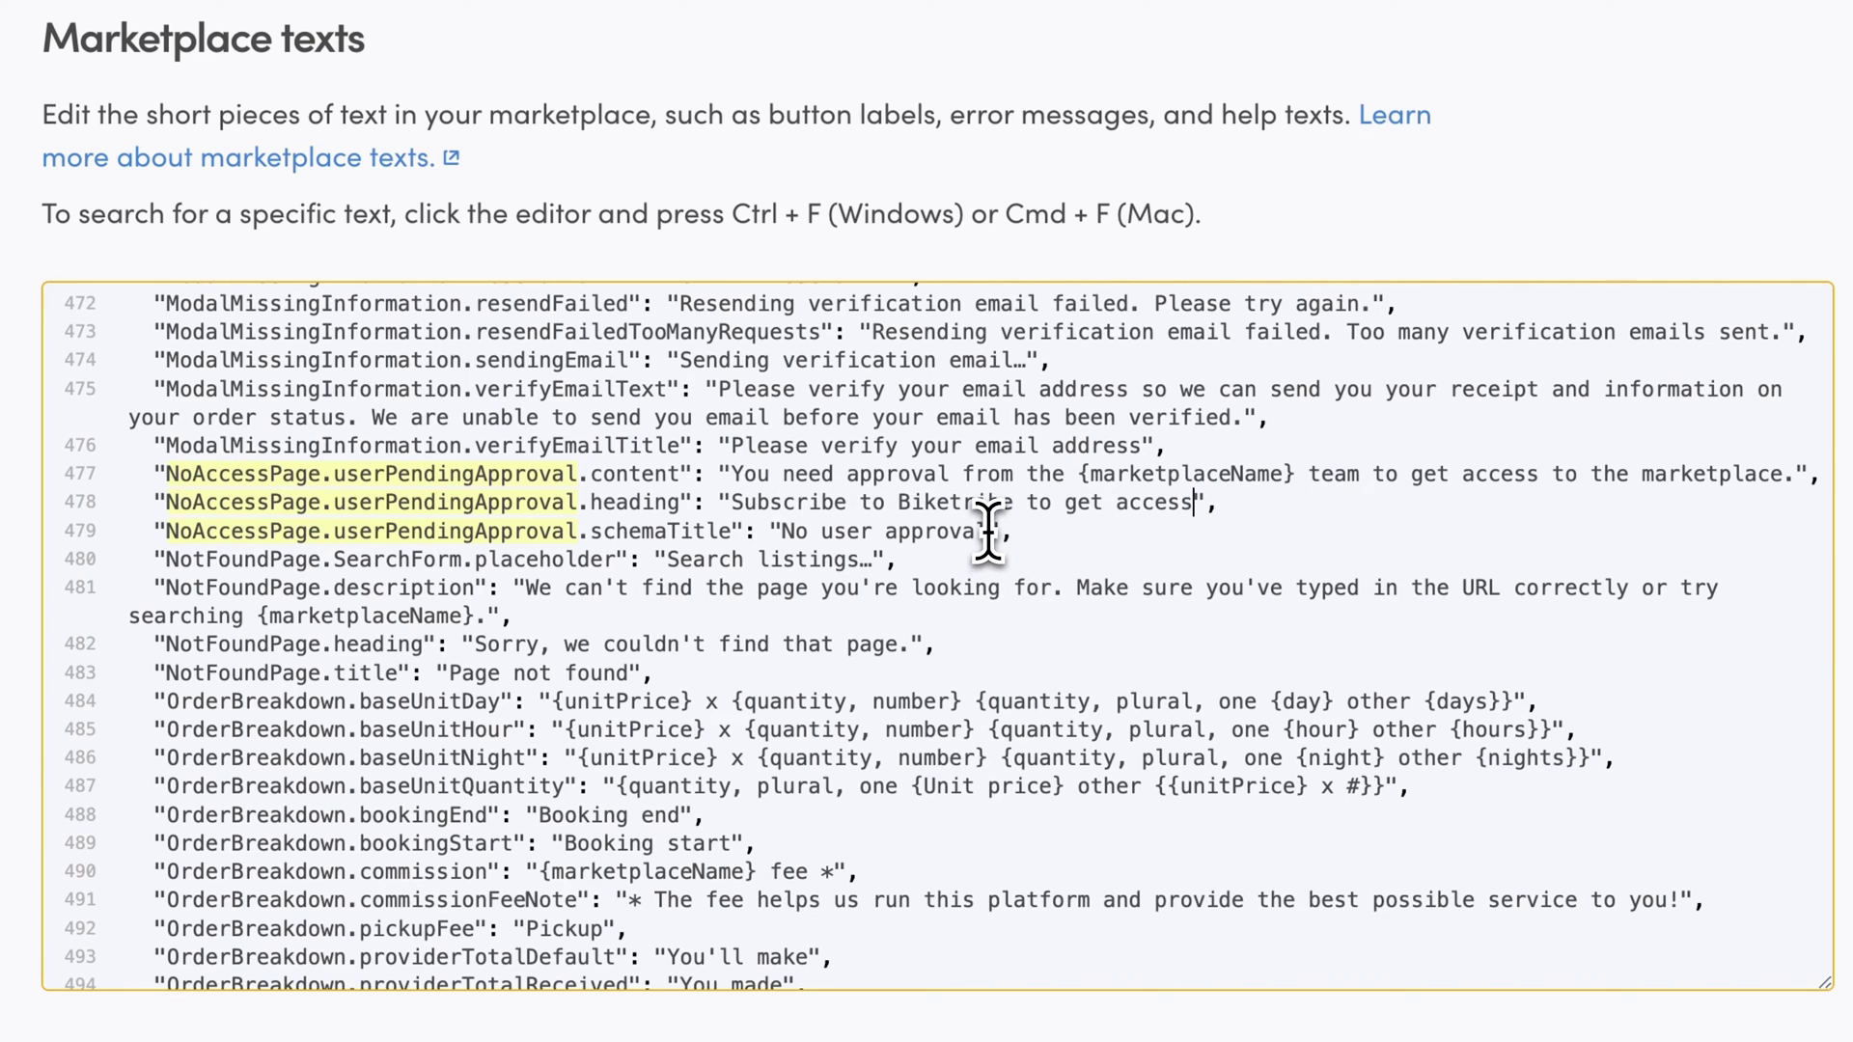
{"action": "left_click_drag", "start_coordinate": [986, 531], "coordinate": [779, 531]}
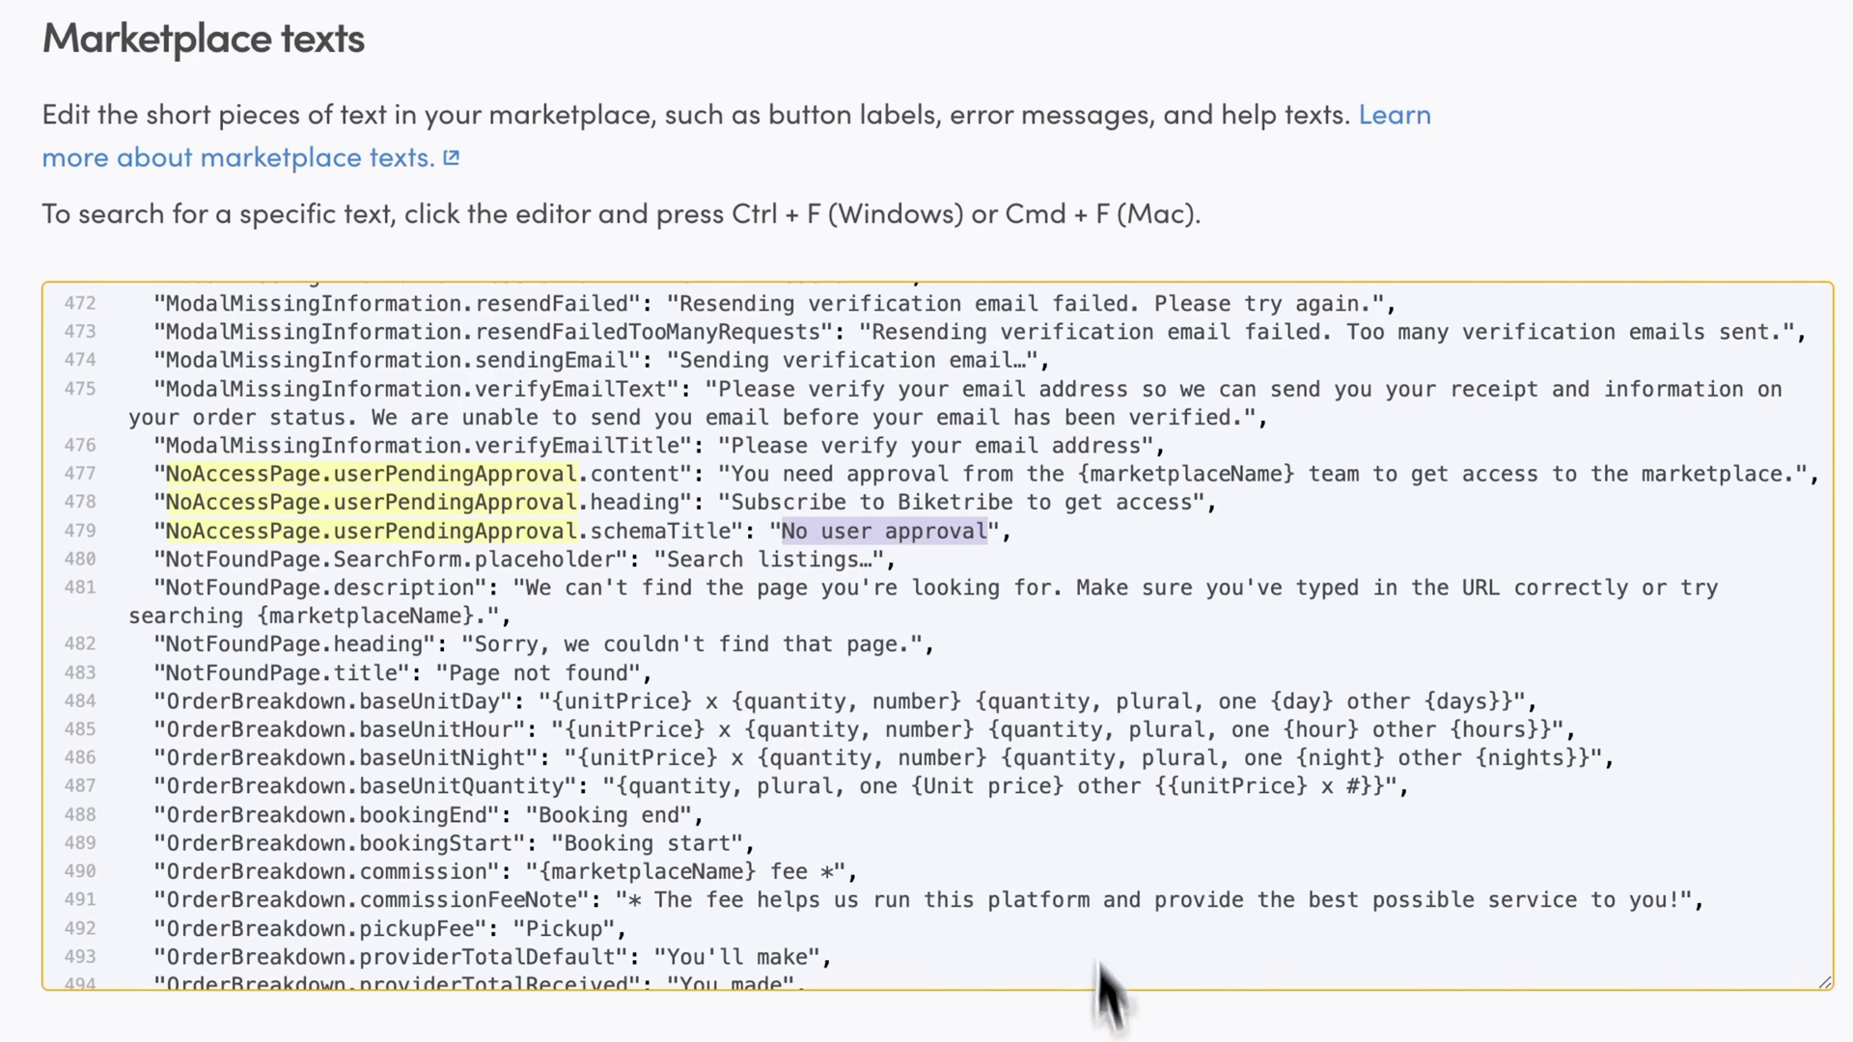
{"action": "type", "text": "Subscribe t"}
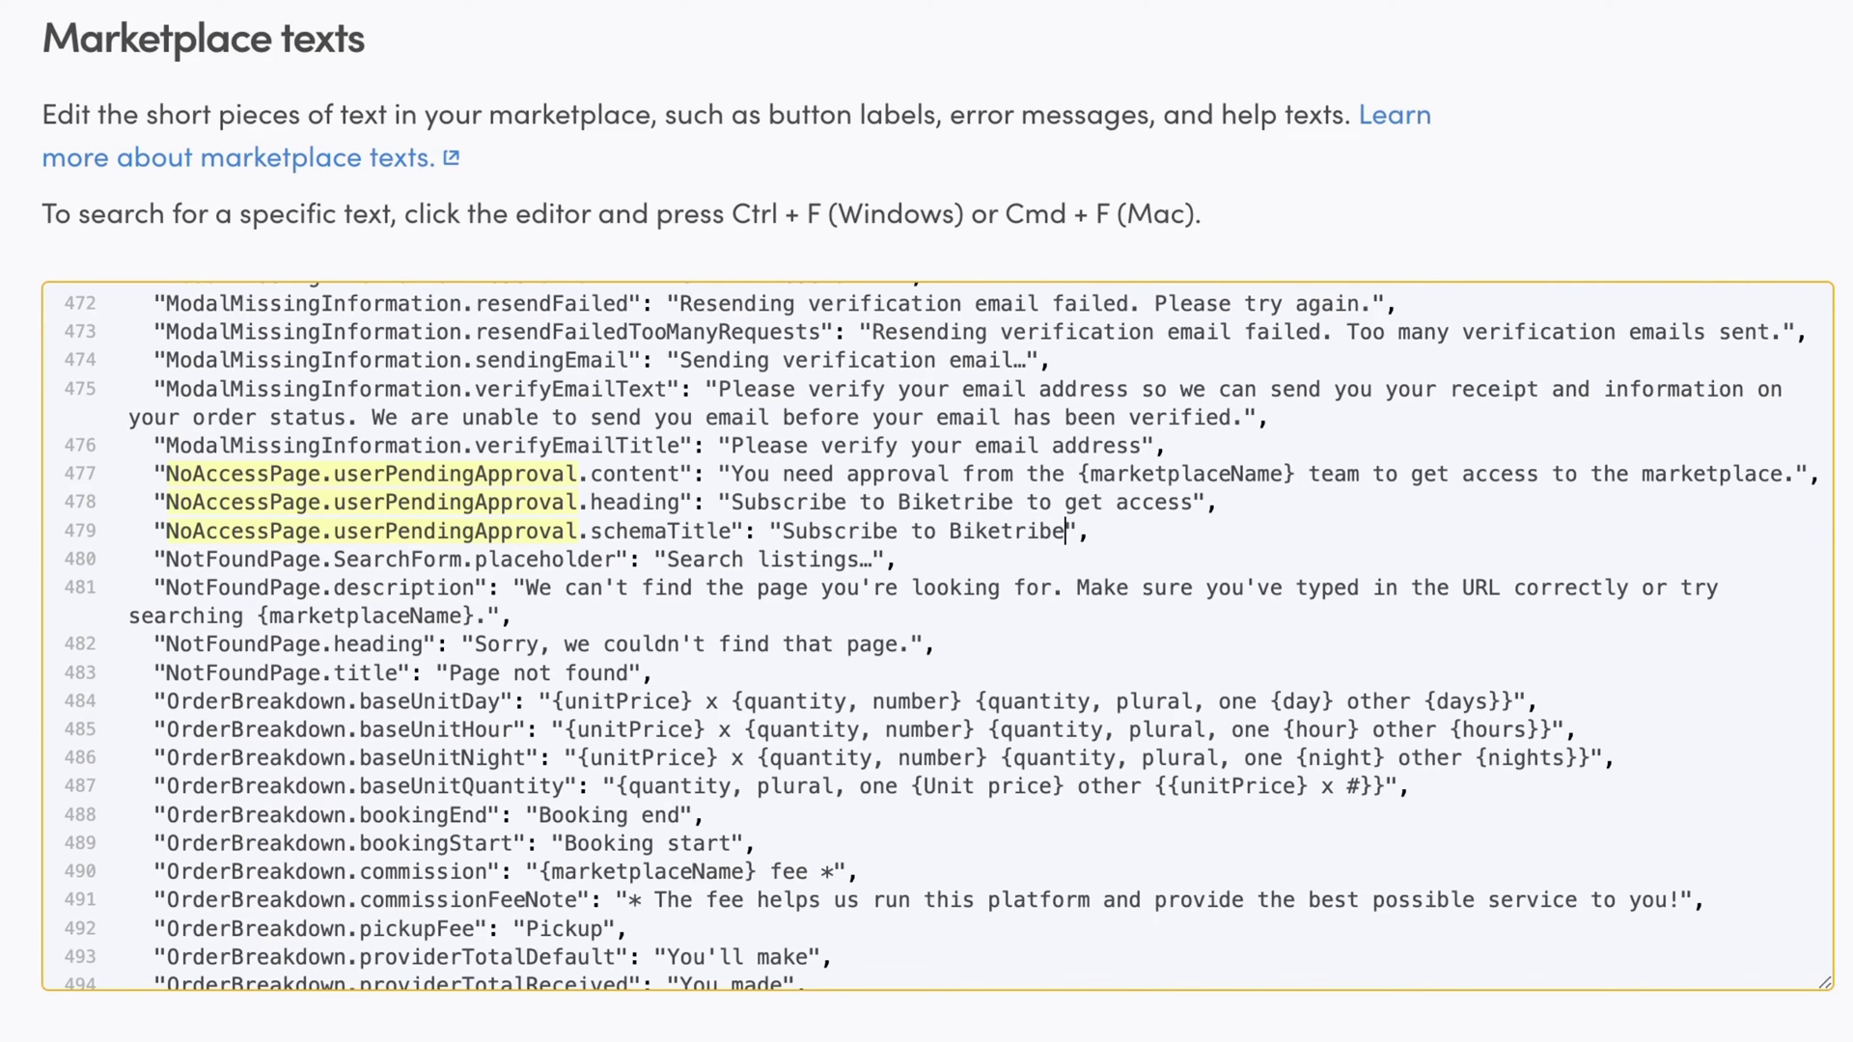
{"action": "left_click_drag", "start_coordinate": [1793, 475], "coordinate": [730, 474]}
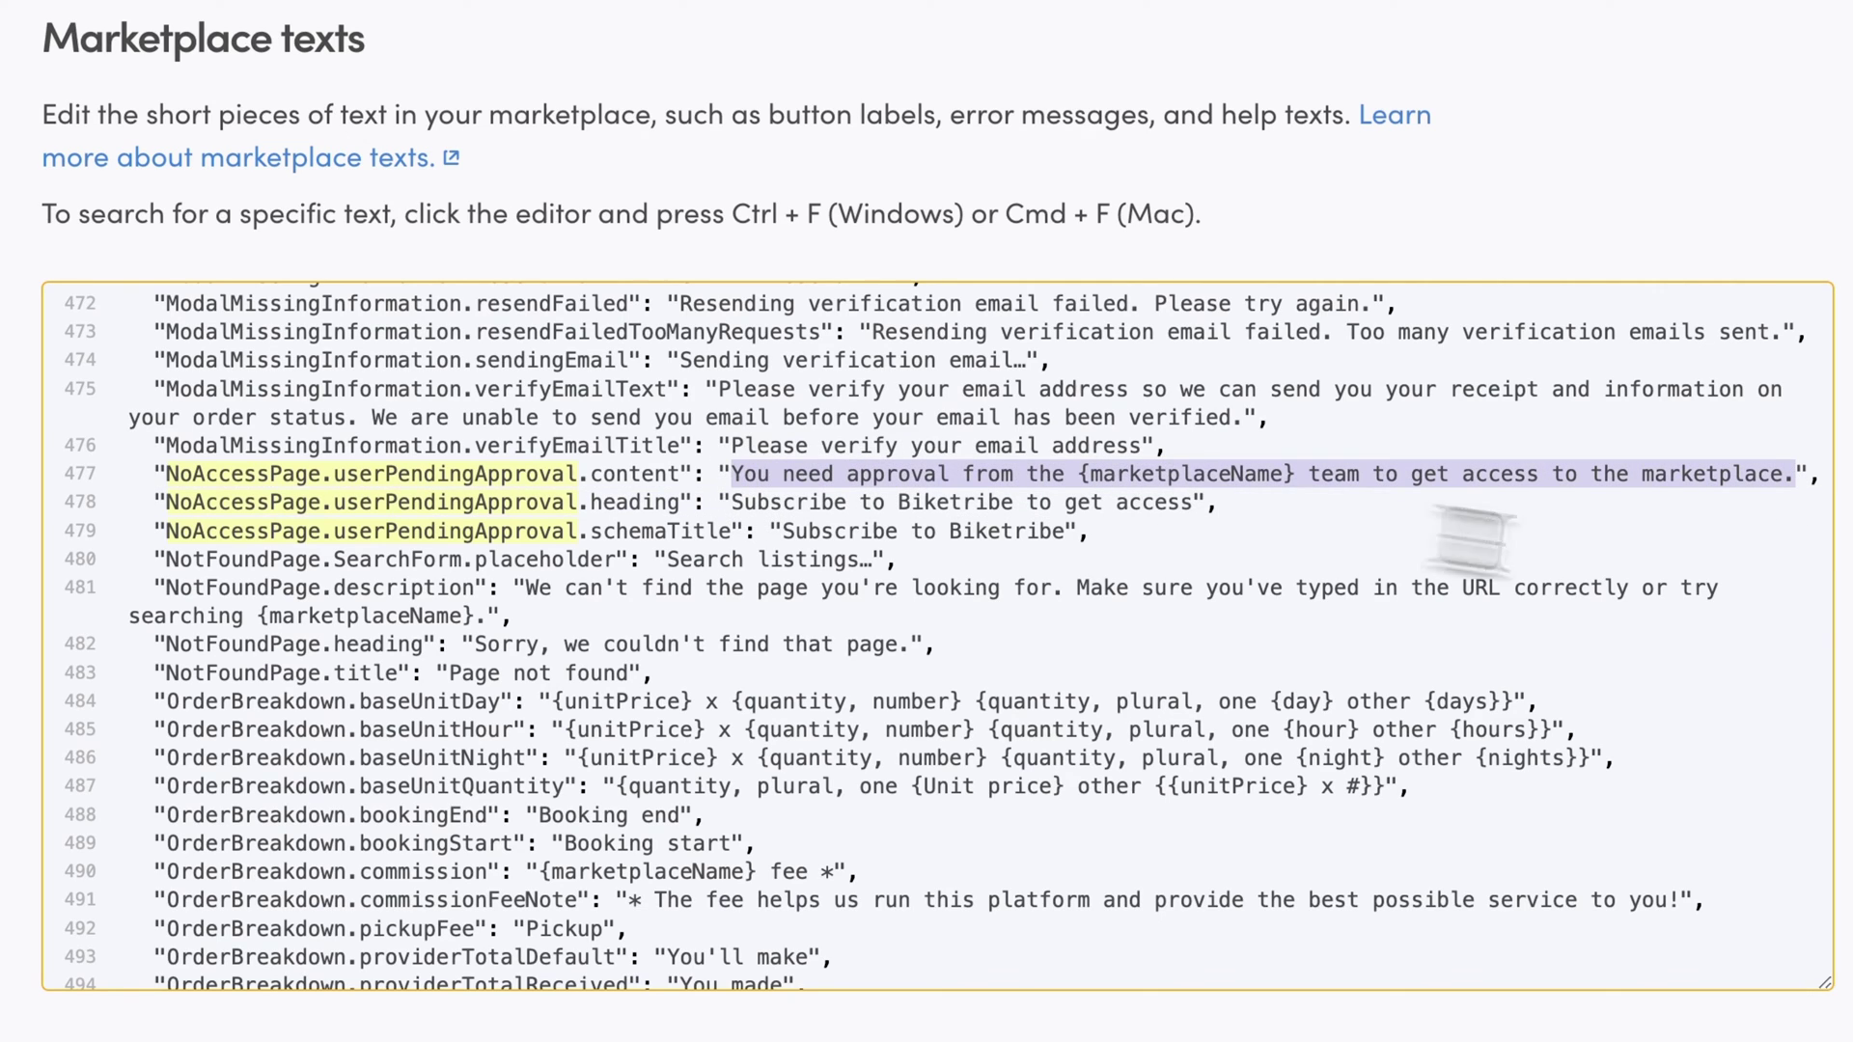
{"action": "type", "text": "Subscribe to {marketplaceName} to get access to the marketplace at only 9.90€/month."}
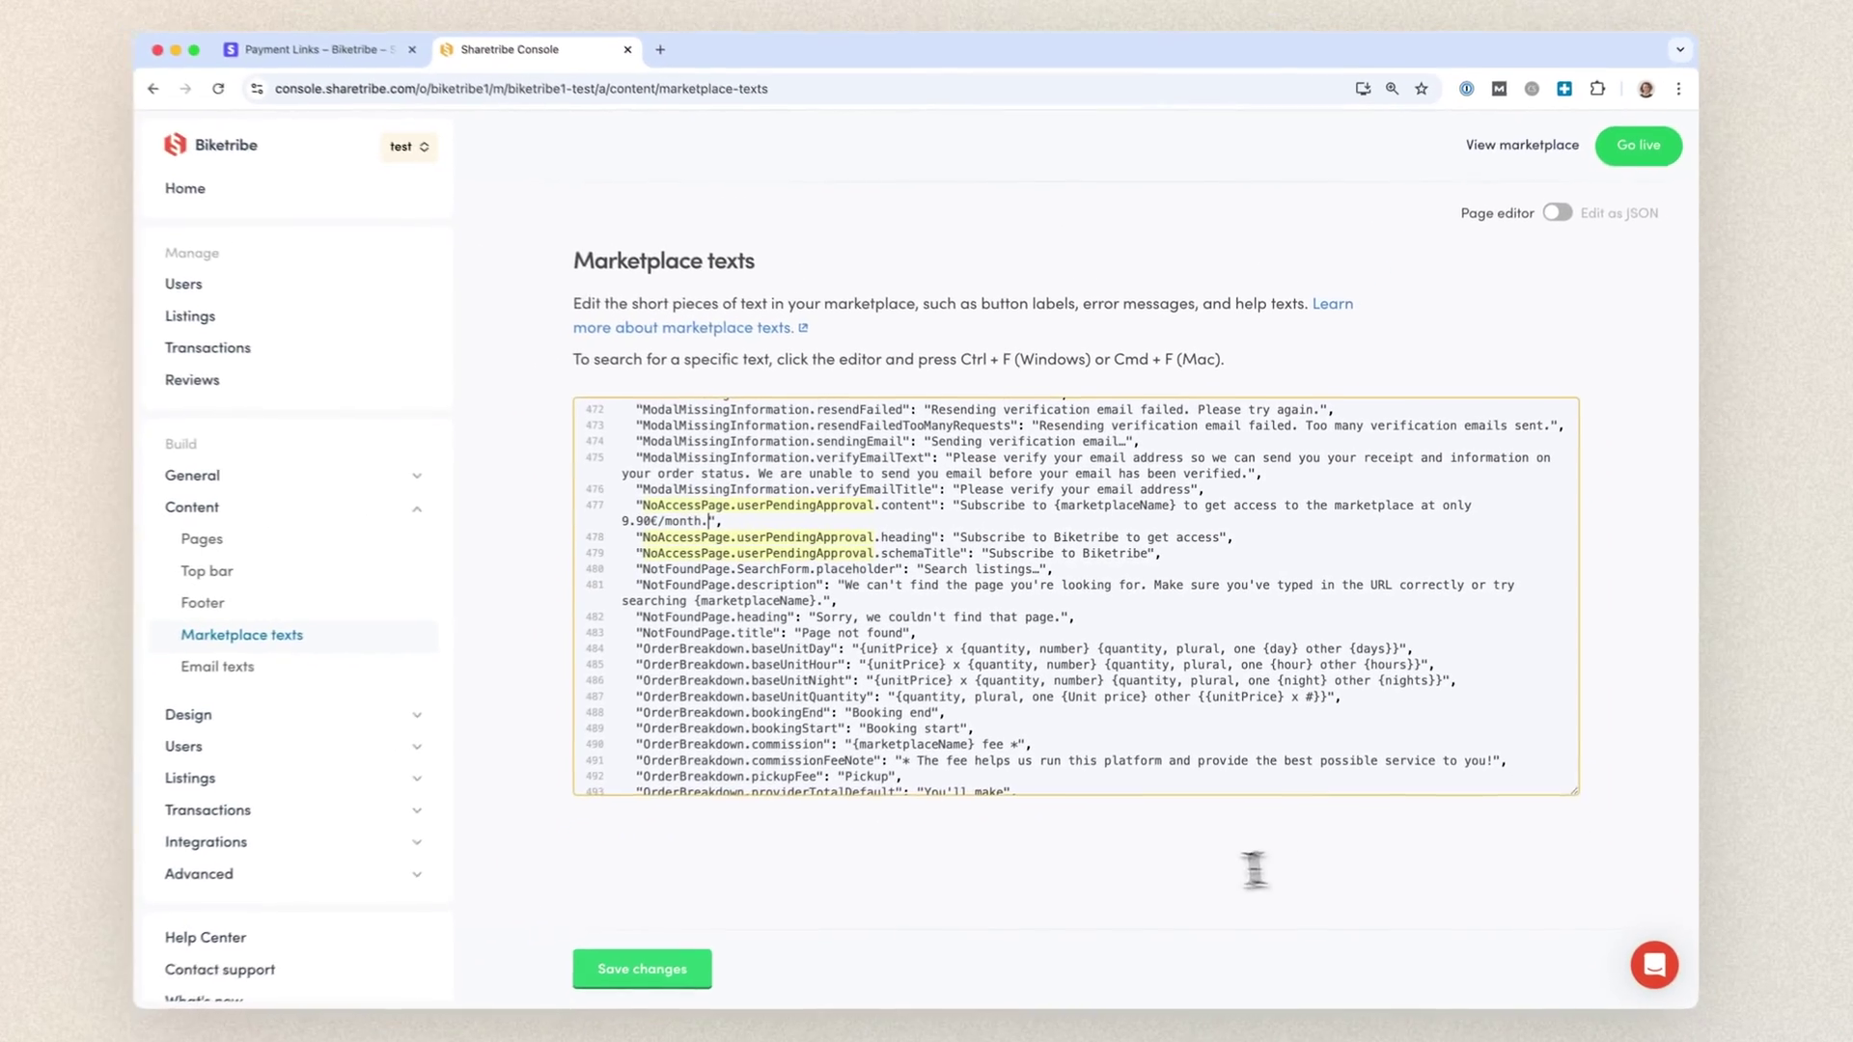
{"action": "left_click", "coordinate": [666, 956]}
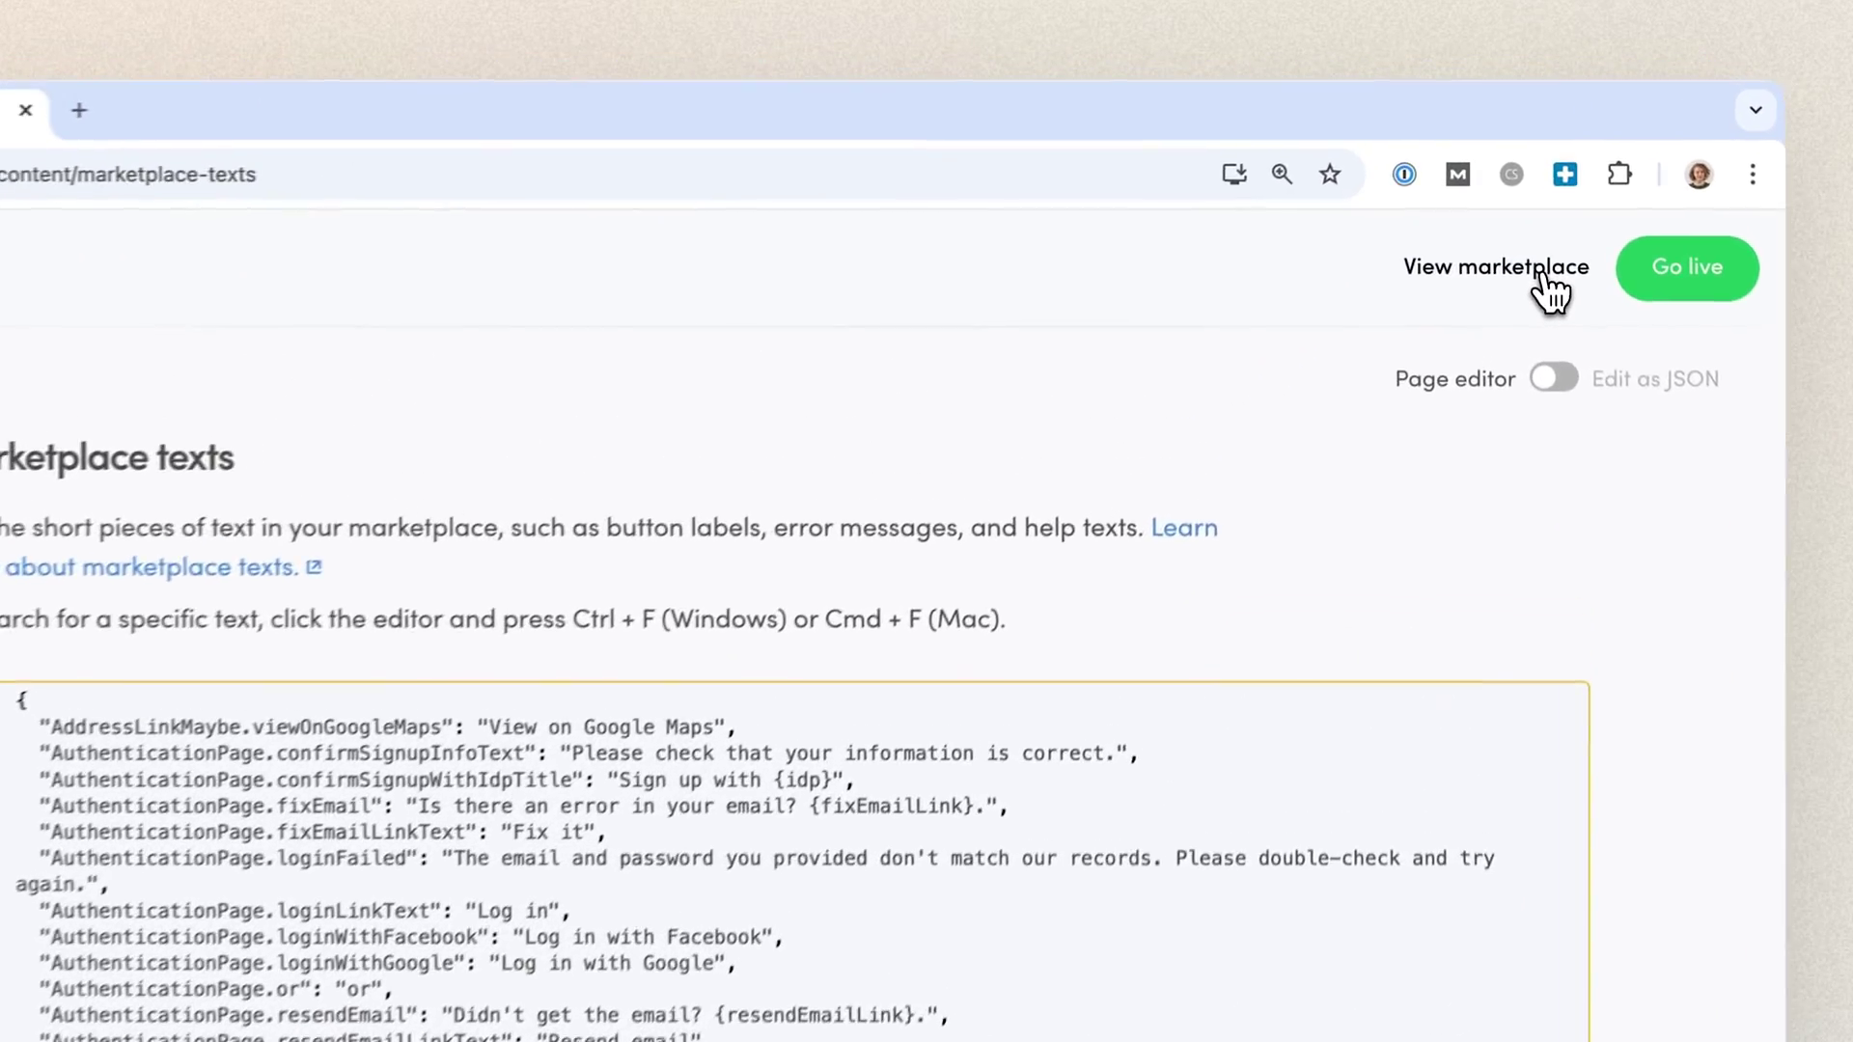
Step: Open the live marketplace's sign-up page and choose Customer as the user type
{"action": "left_click", "coordinate": [1547, 214]}
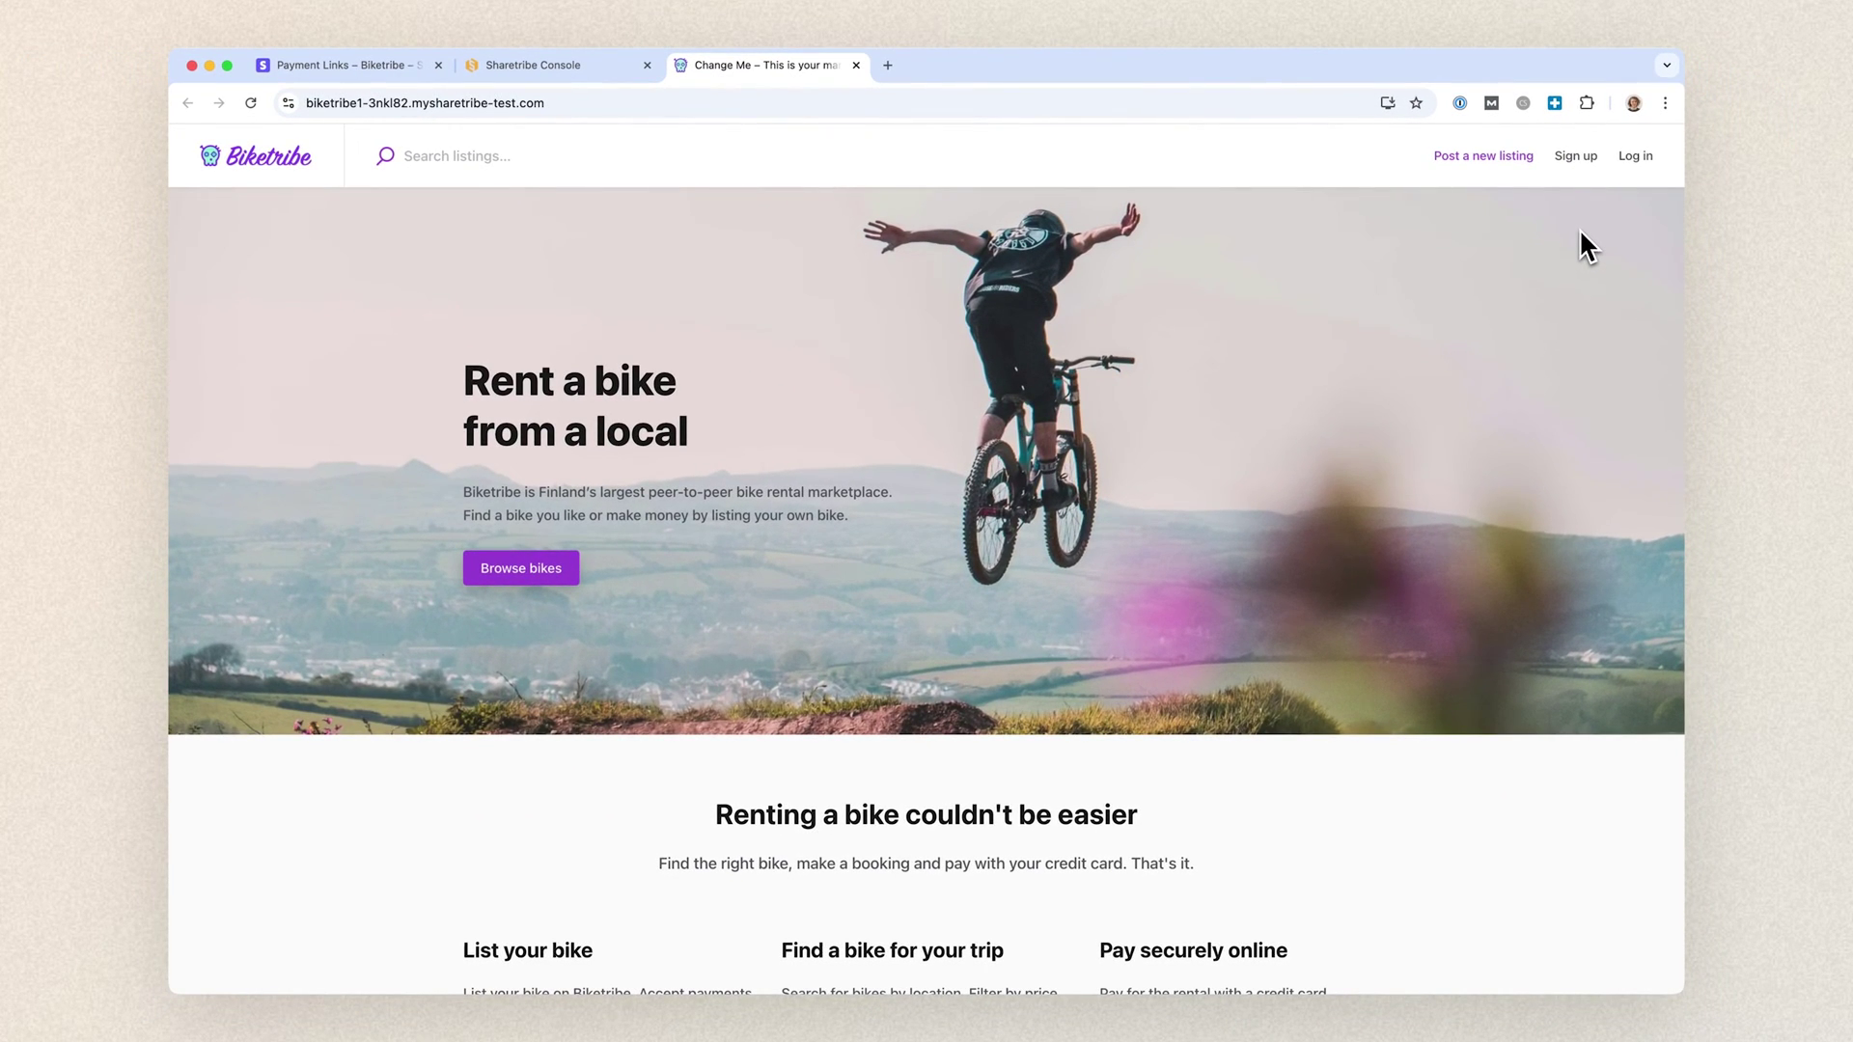
{"action": "left_click", "coordinate": [1576, 157]}
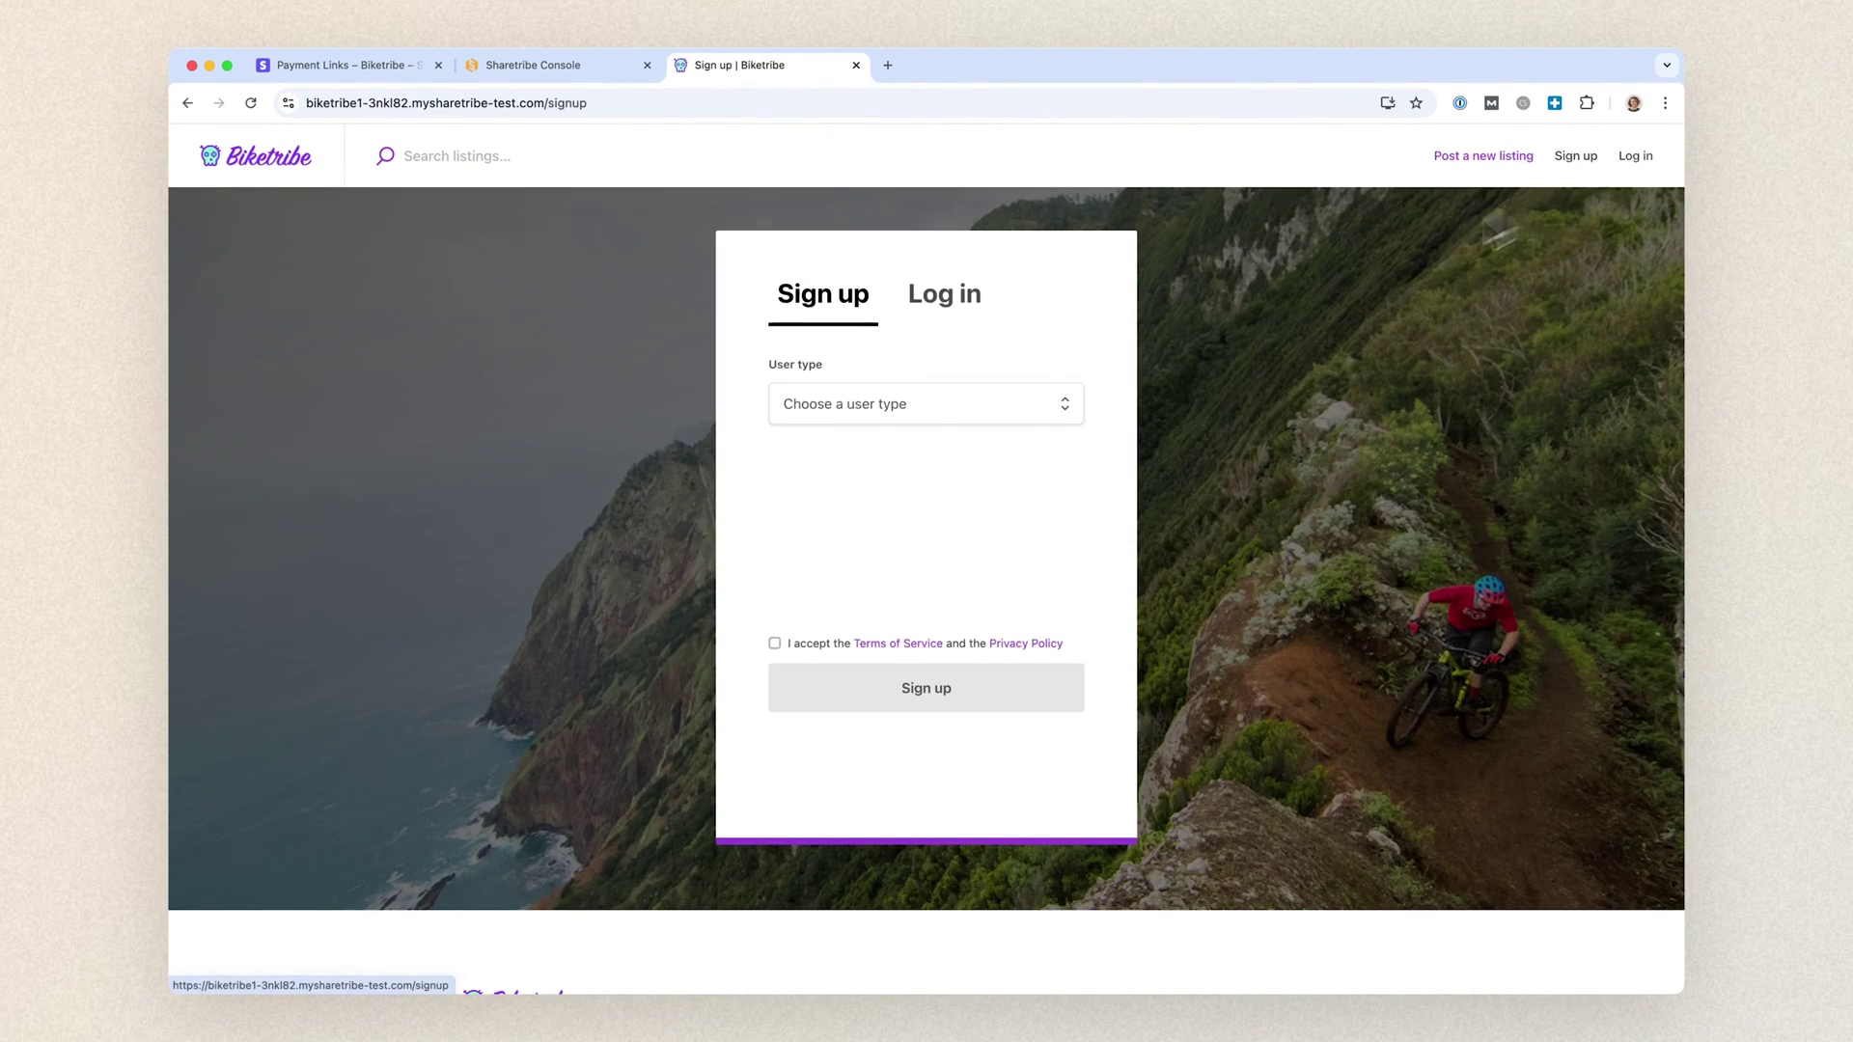
{"action": "left_click", "coordinate": [1069, 403]}
{"action": "left_click", "coordinate": [1044, 460]}
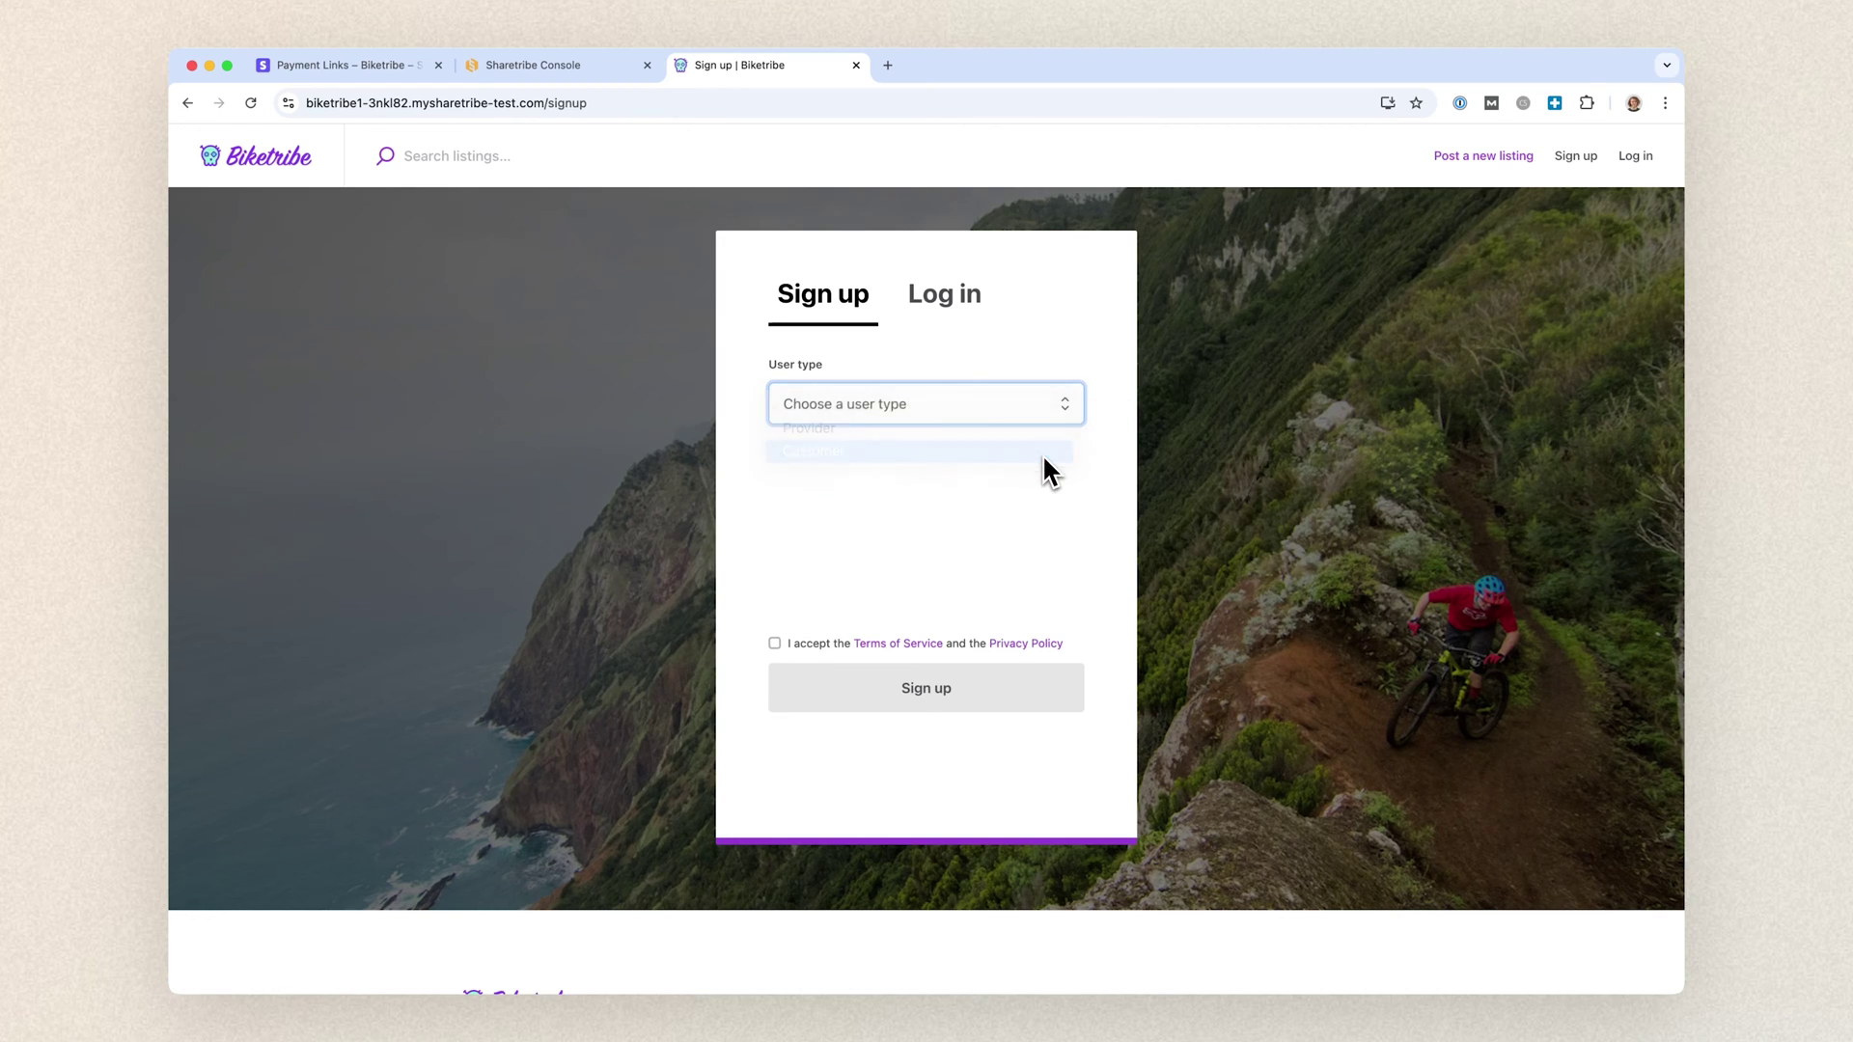
Step: Fill in the new user's email, first and last name and password, accept the terms, and sign up
{"action": "left_click", "coordinate": [1055, 499]}
{"action": "type", "text": "anna@example.com"}
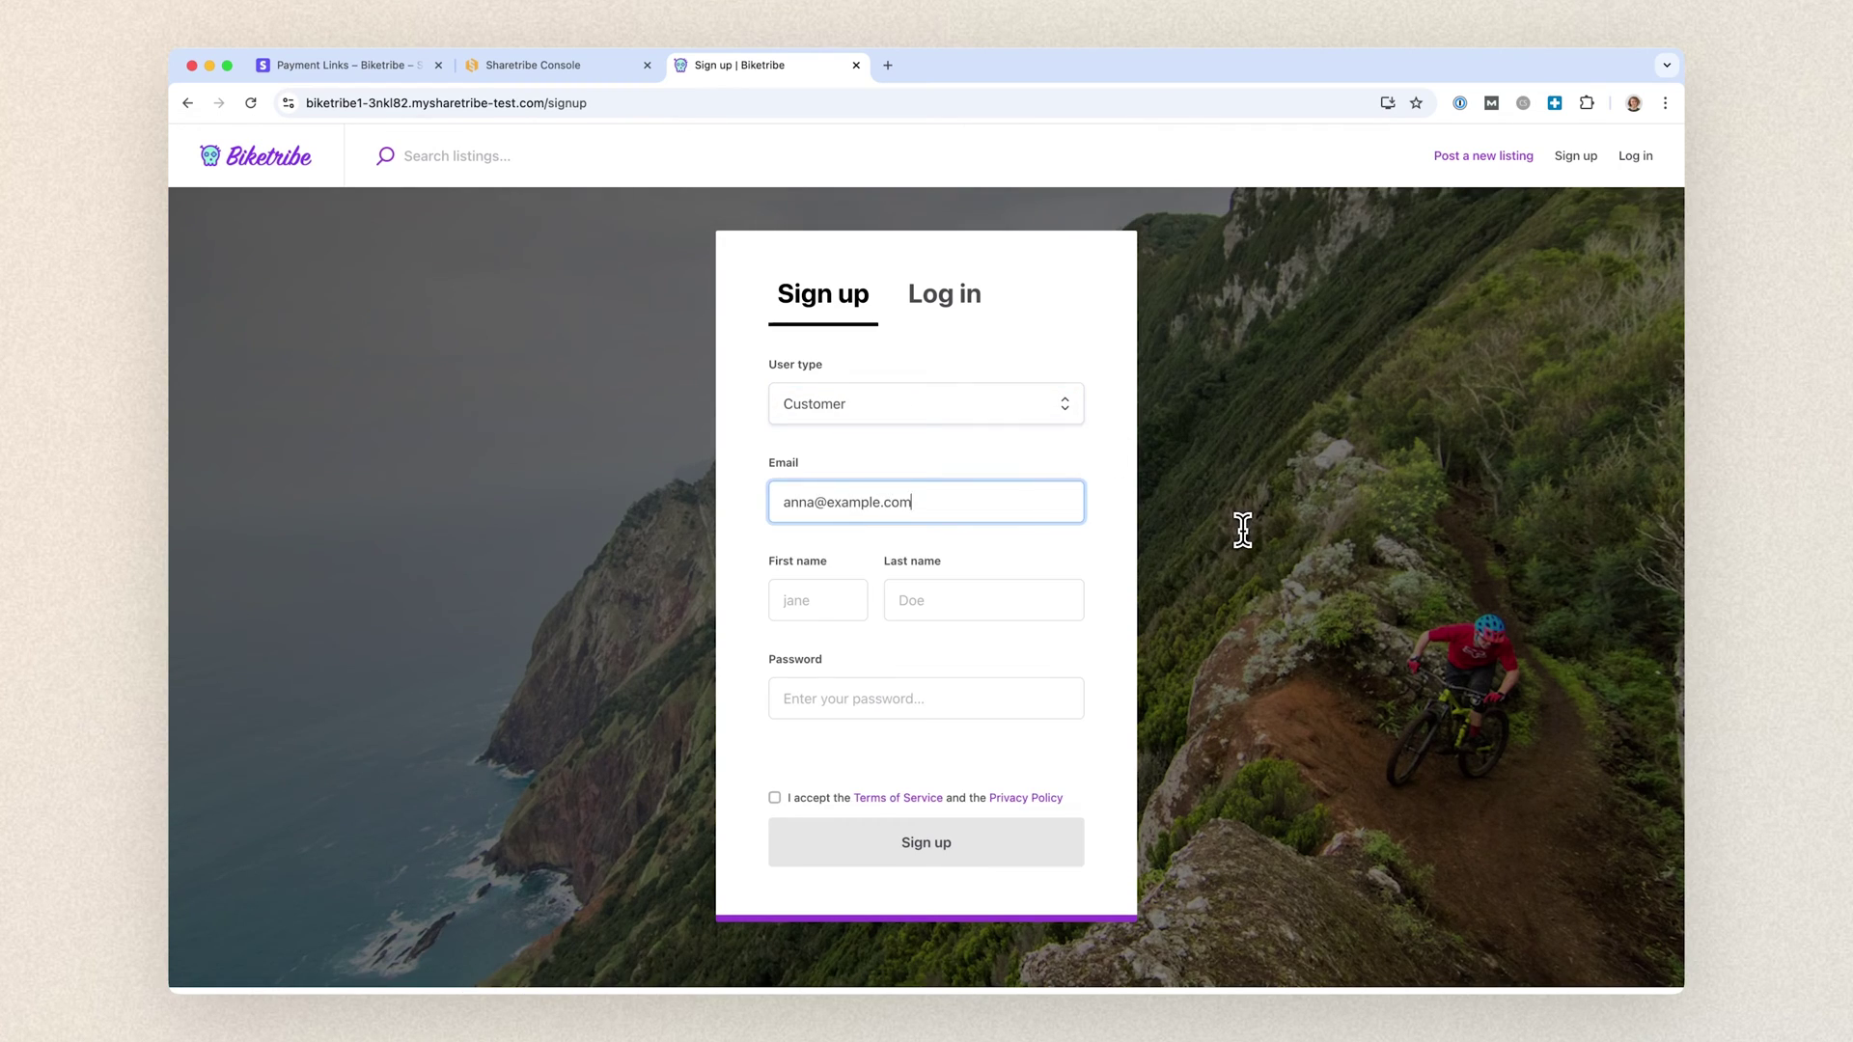
{"action": "key", "text": "Tab"}
{"action": "type", "text": "Anna"}
{"action": "key", "text": "Tab"}
{"action": "type", "text": "Customer"}
{"action": "key", "text": "Tab"}
{"action": "type", "text": "******"}
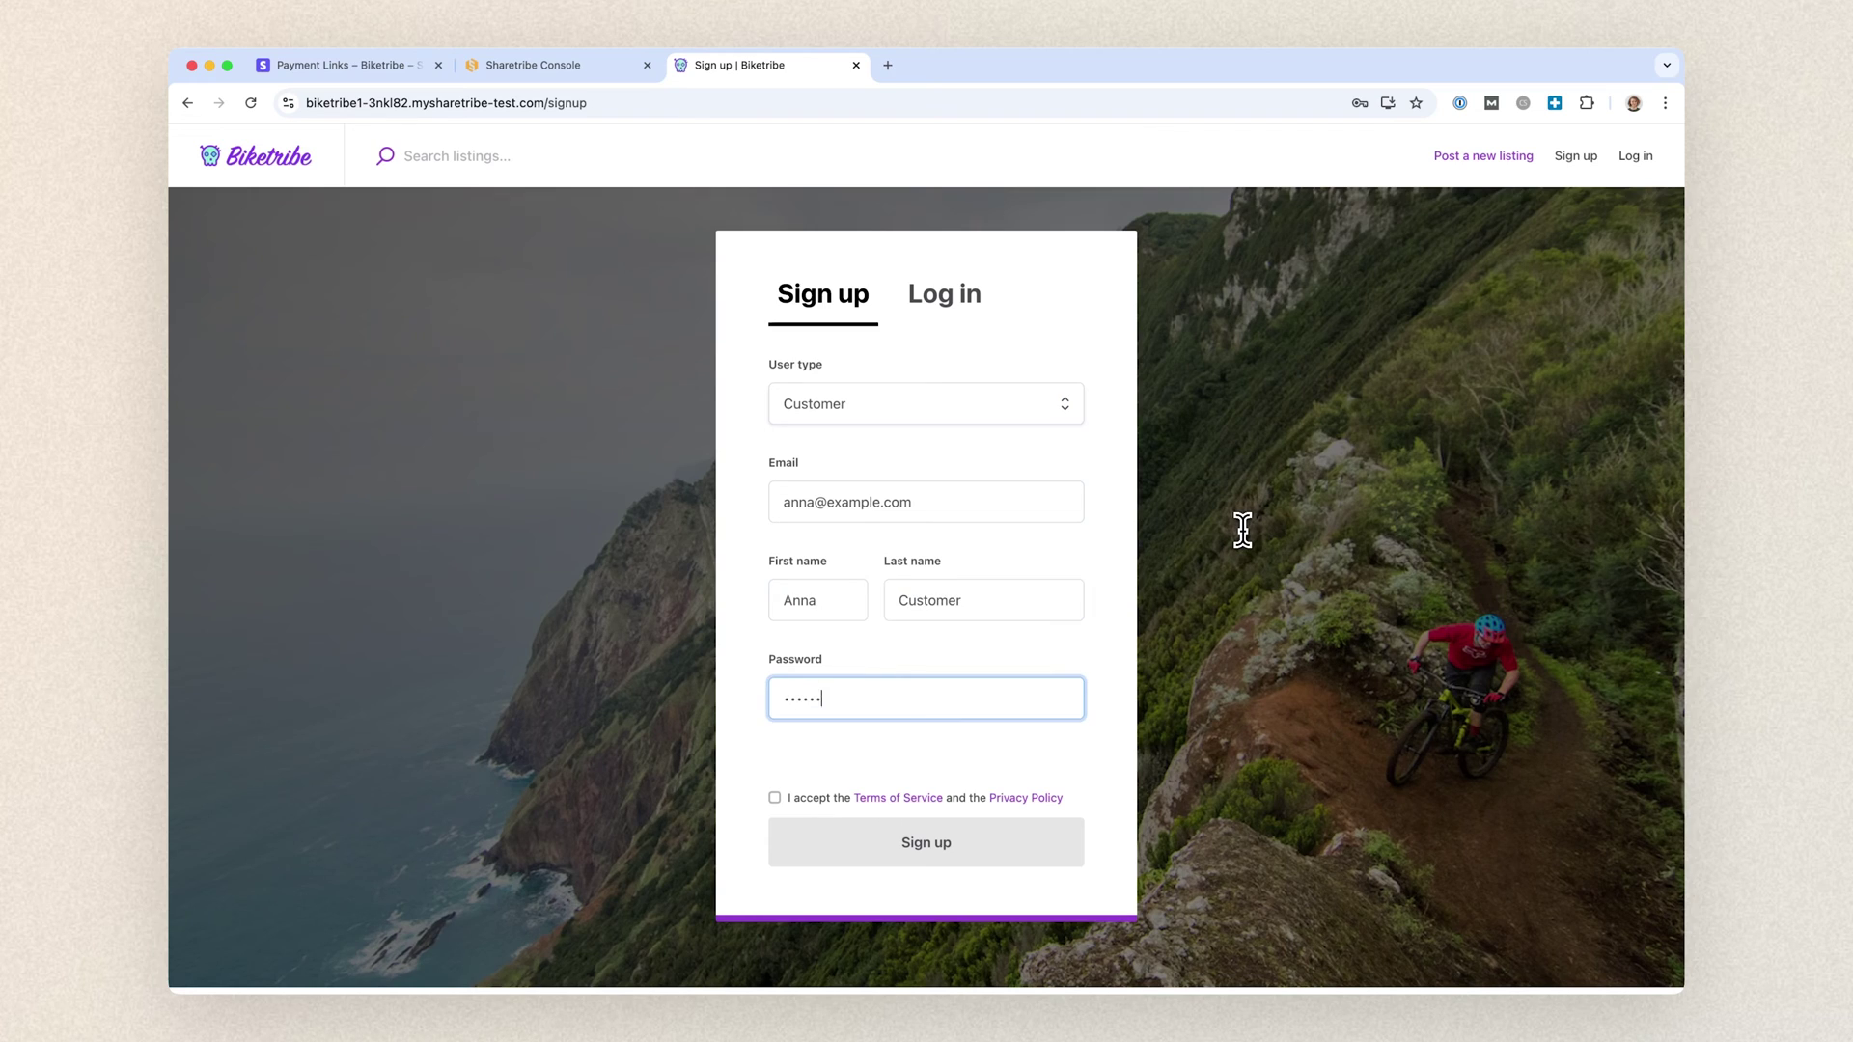
{"action": "left_click", "coordinate": [789, 797]}
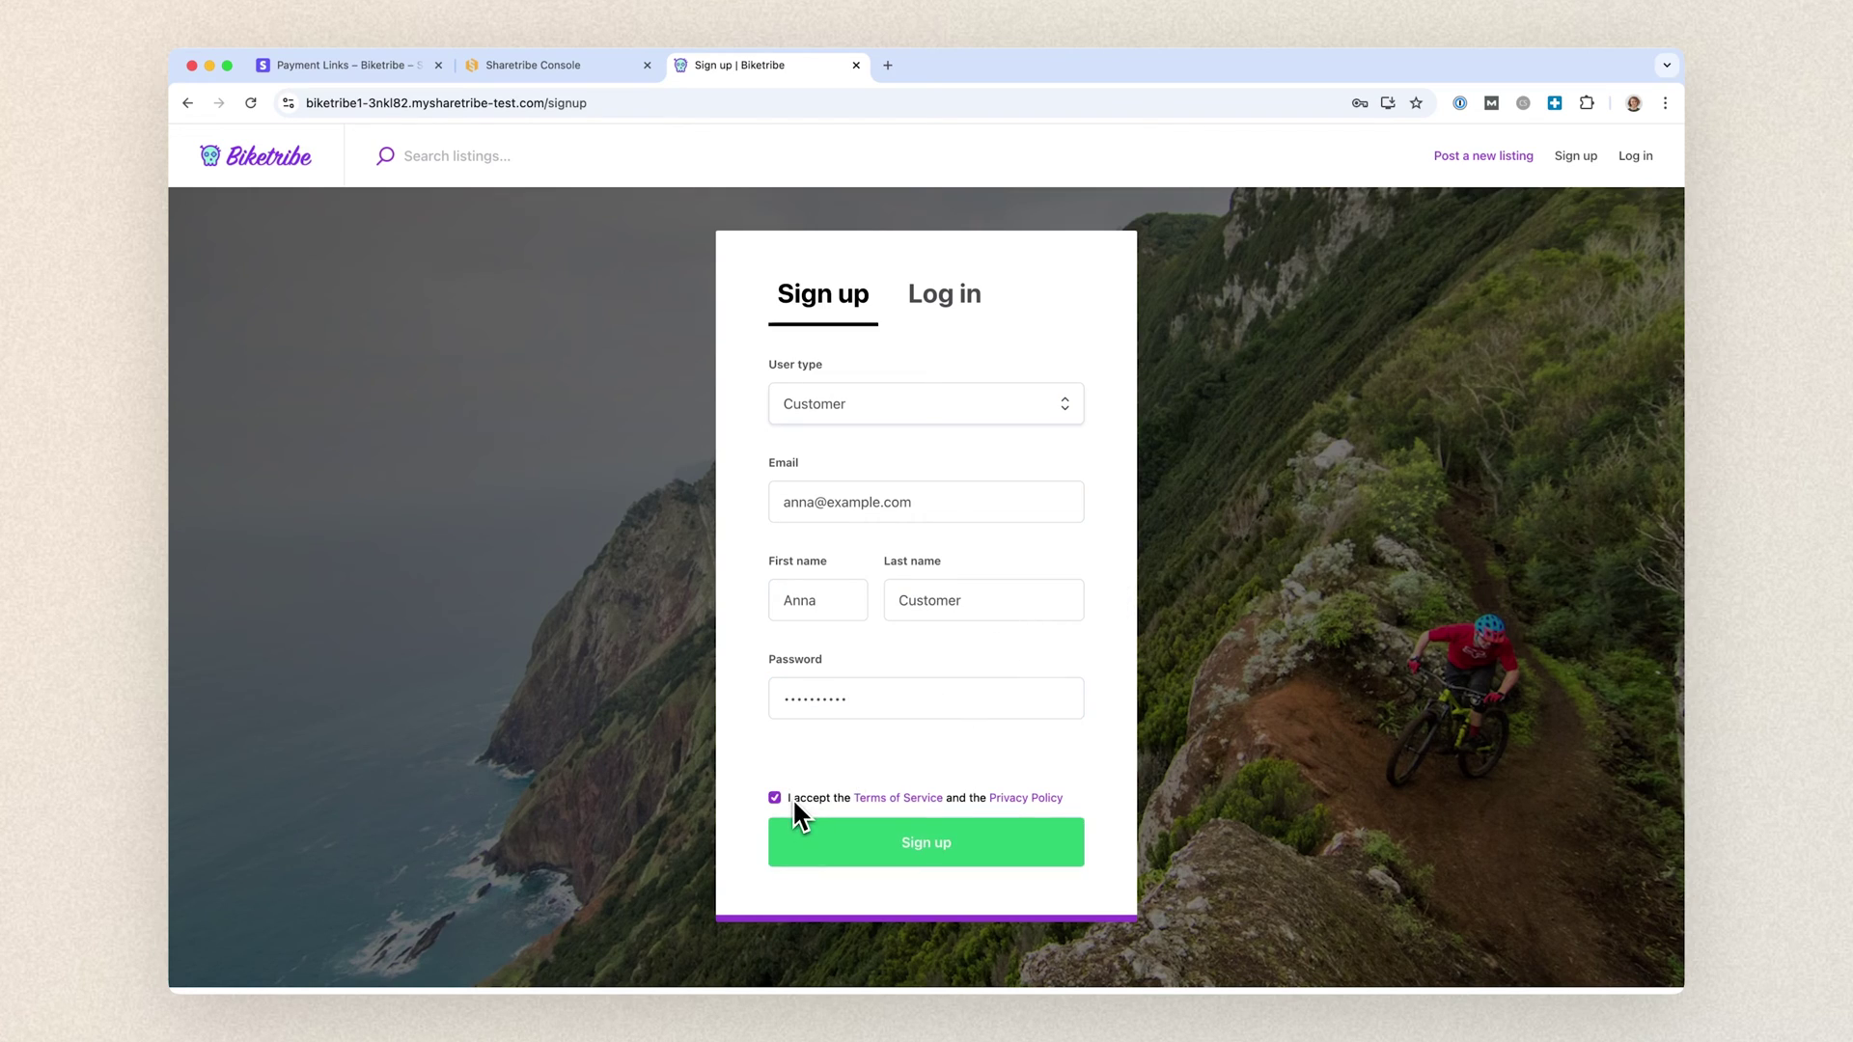
{"action": "left_click", "coordinate": [1047, 859]}
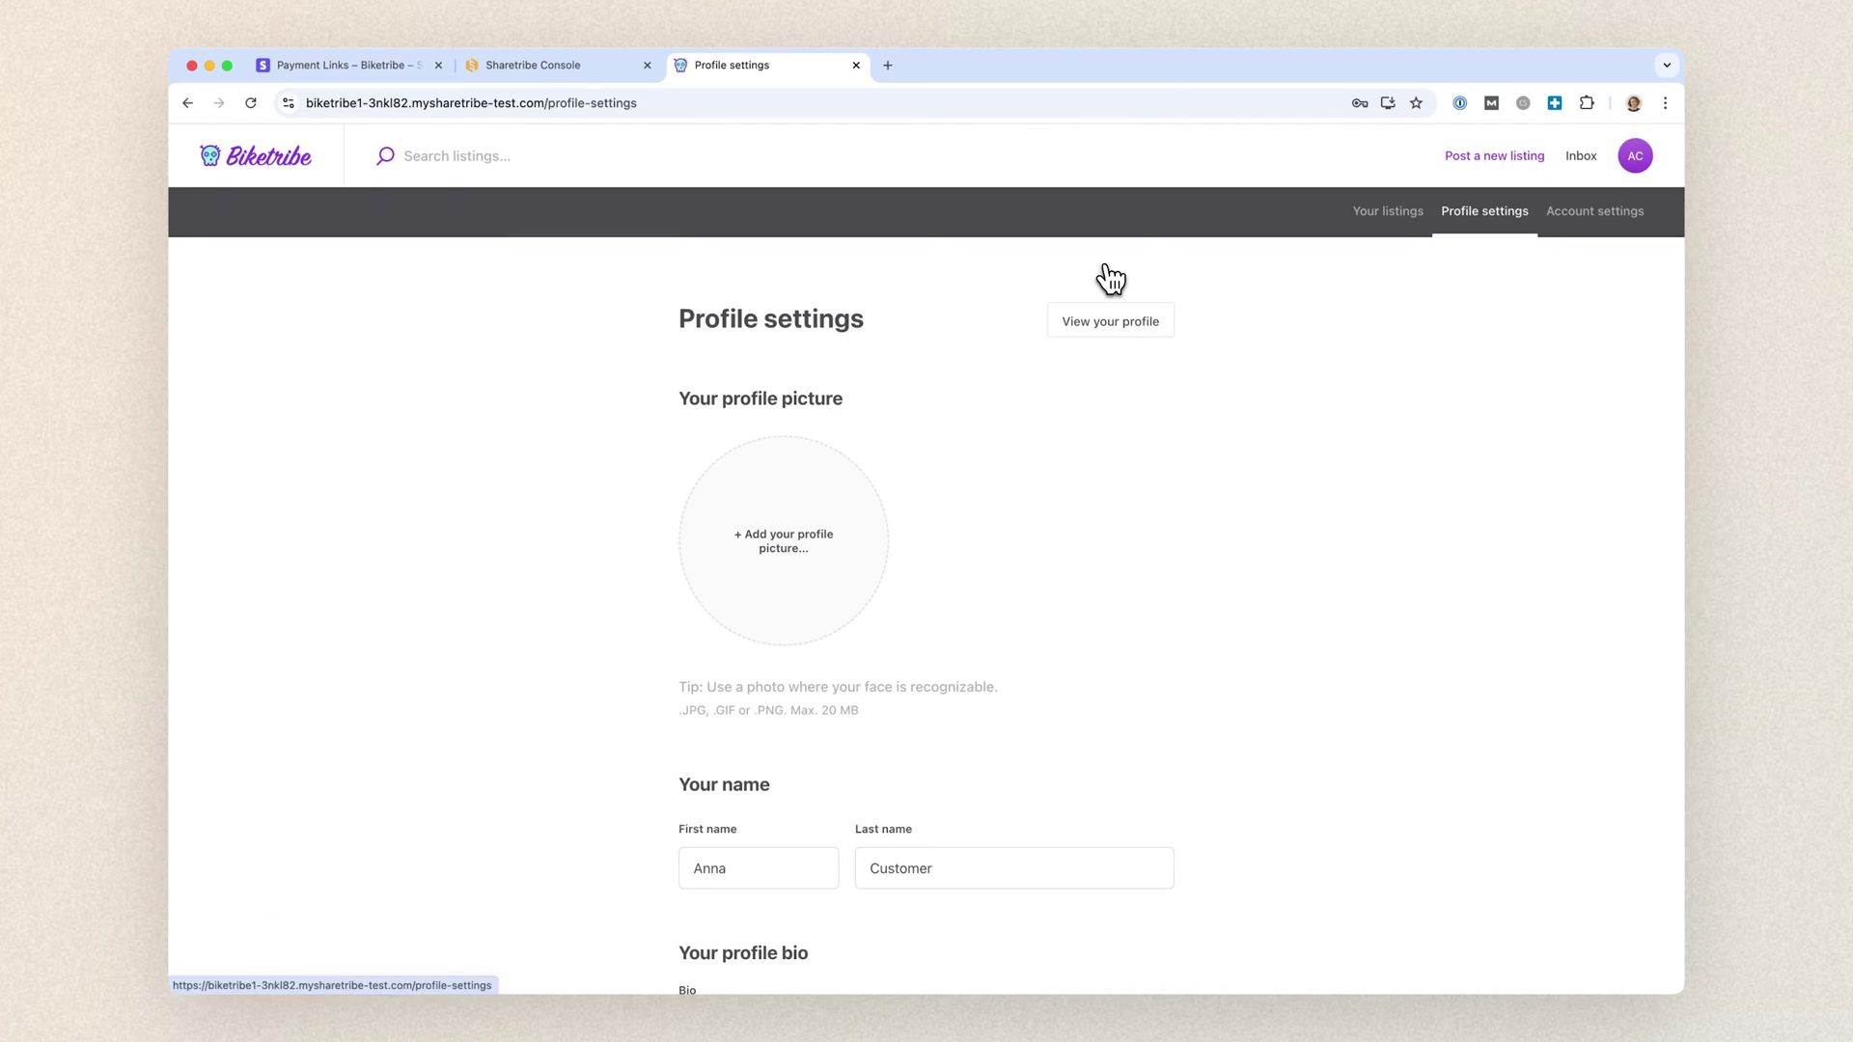
Step: Search for bikes in Helsinki and open the City bike listing
{"action": "left_click", "coordinate": [270, 172]}
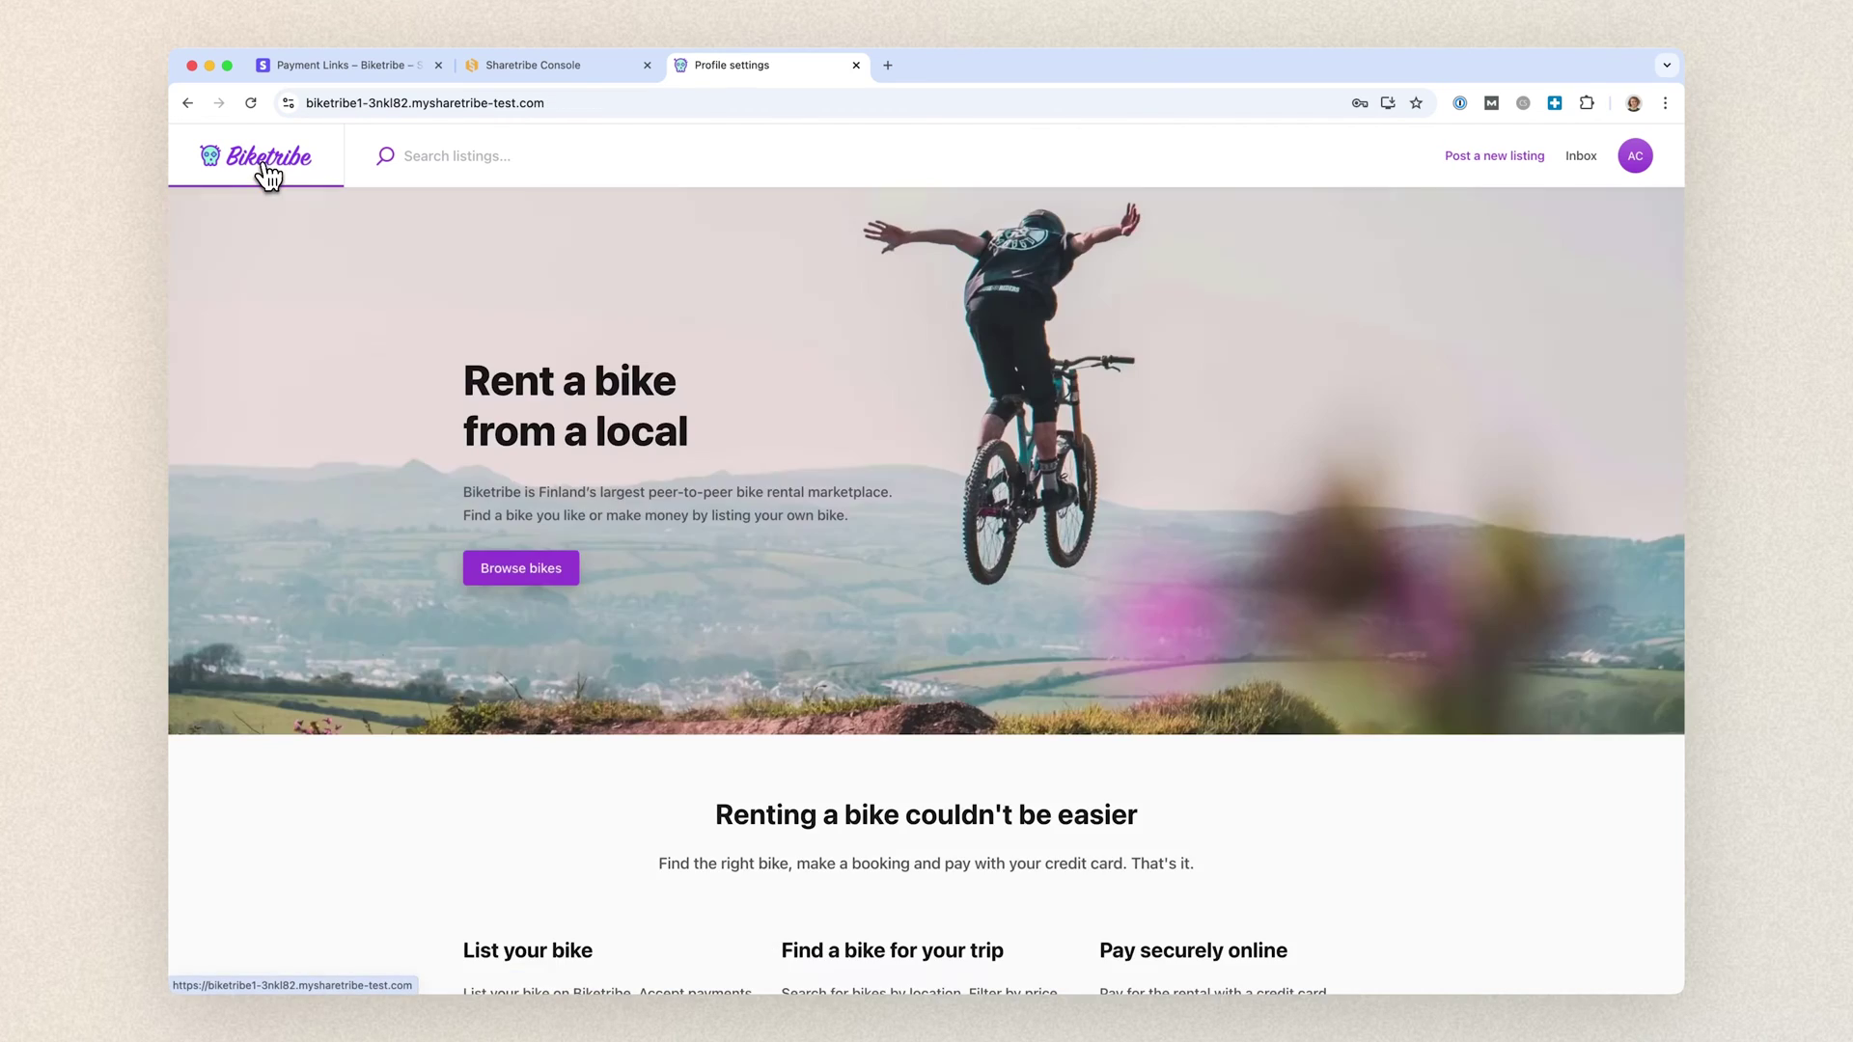
{"action": "left_click", "coordinate": [621, 155]}
{"action": "type", "text": "Helsinki"}
{"action": "key", "text": "Return"}
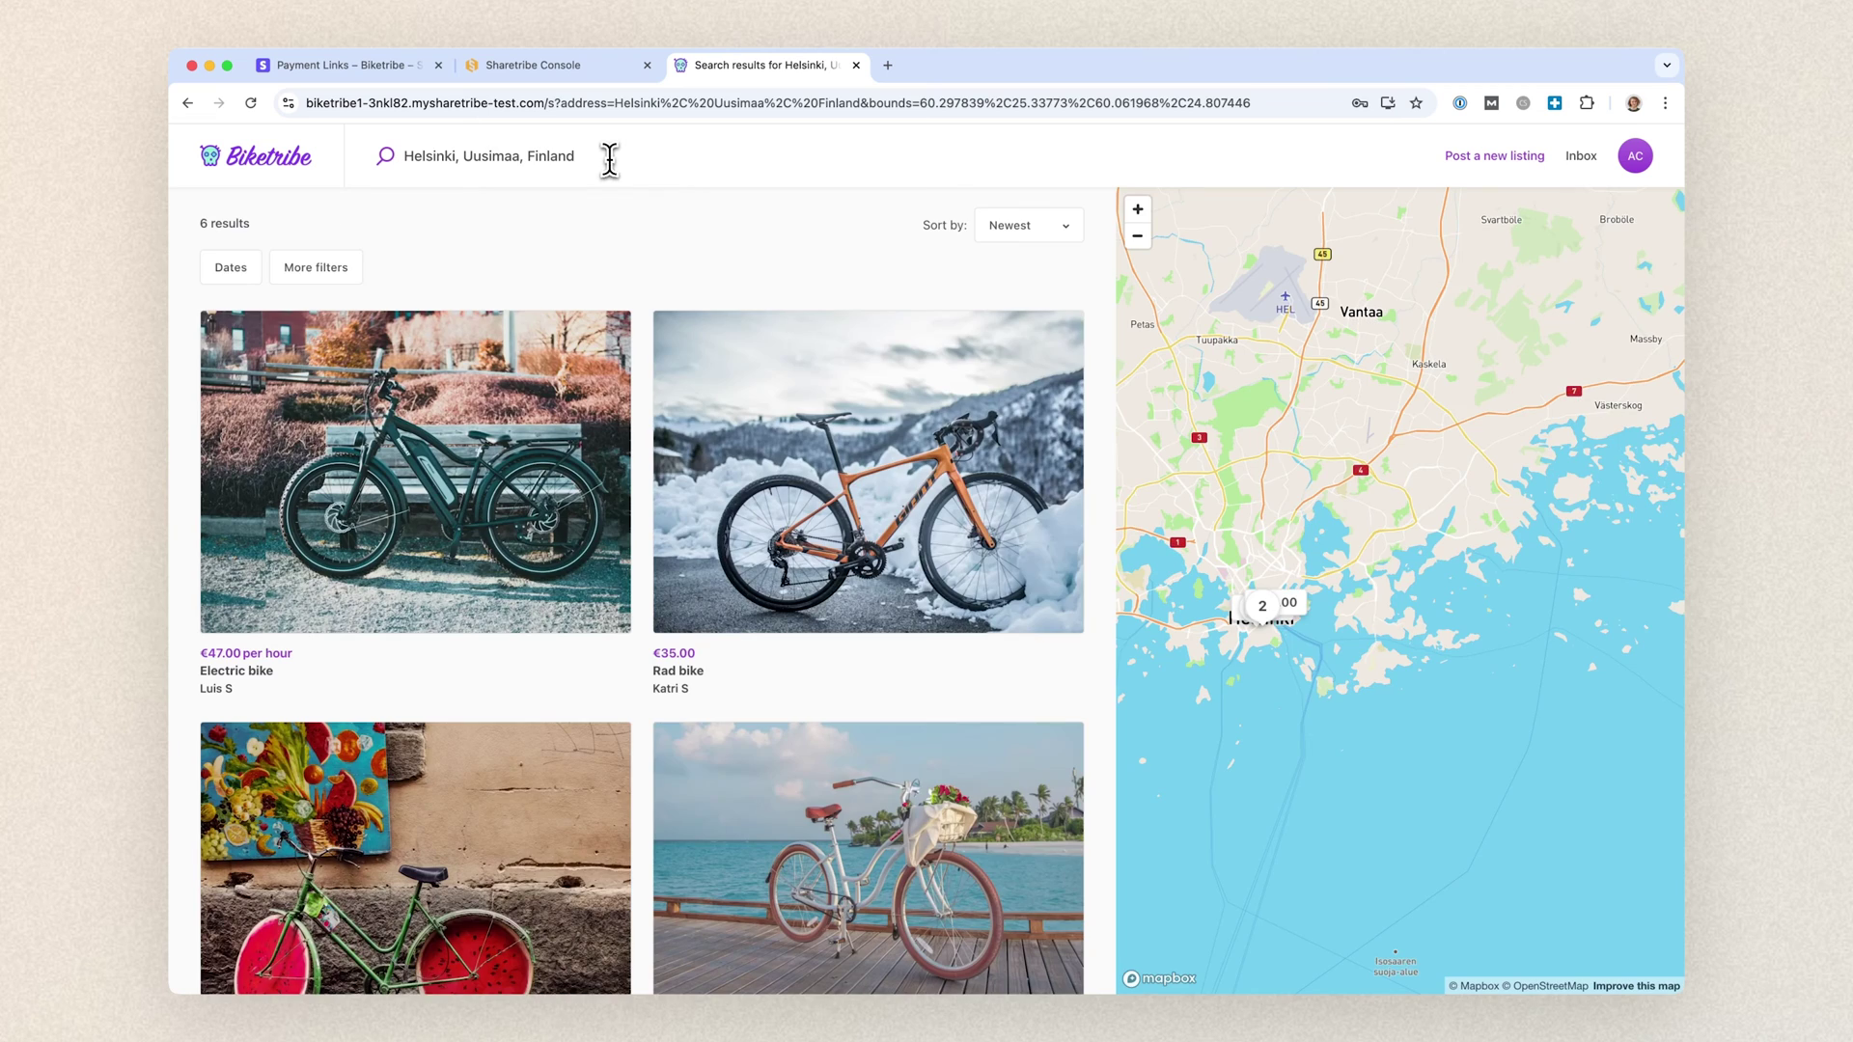
{"action": "scroll", "coordinate": [1104, 443], "scroll_direction": "down", "scroll_amount": 6}
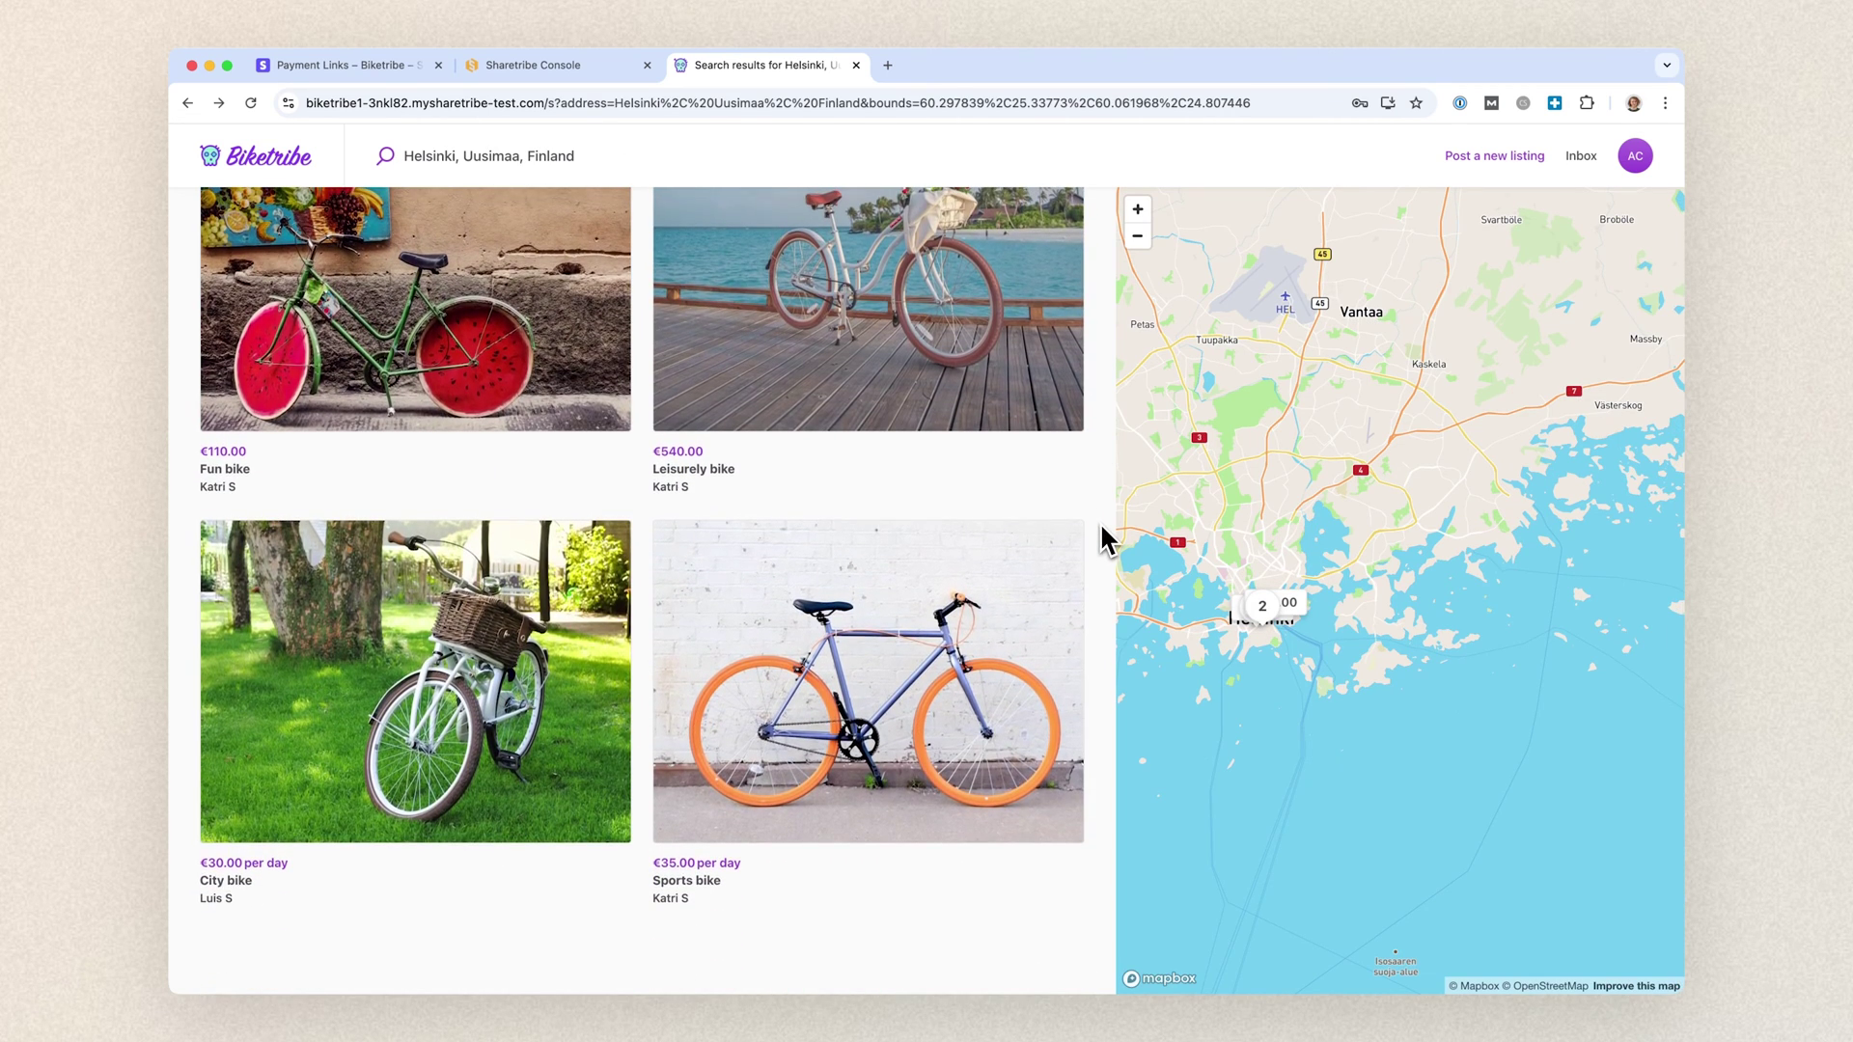
{"action": "left_click", "coordinate": [401, 703]}
Step: Request to book the City bike for October 16–18
{"action": "left_click", "coordinate": [1189, 447]}
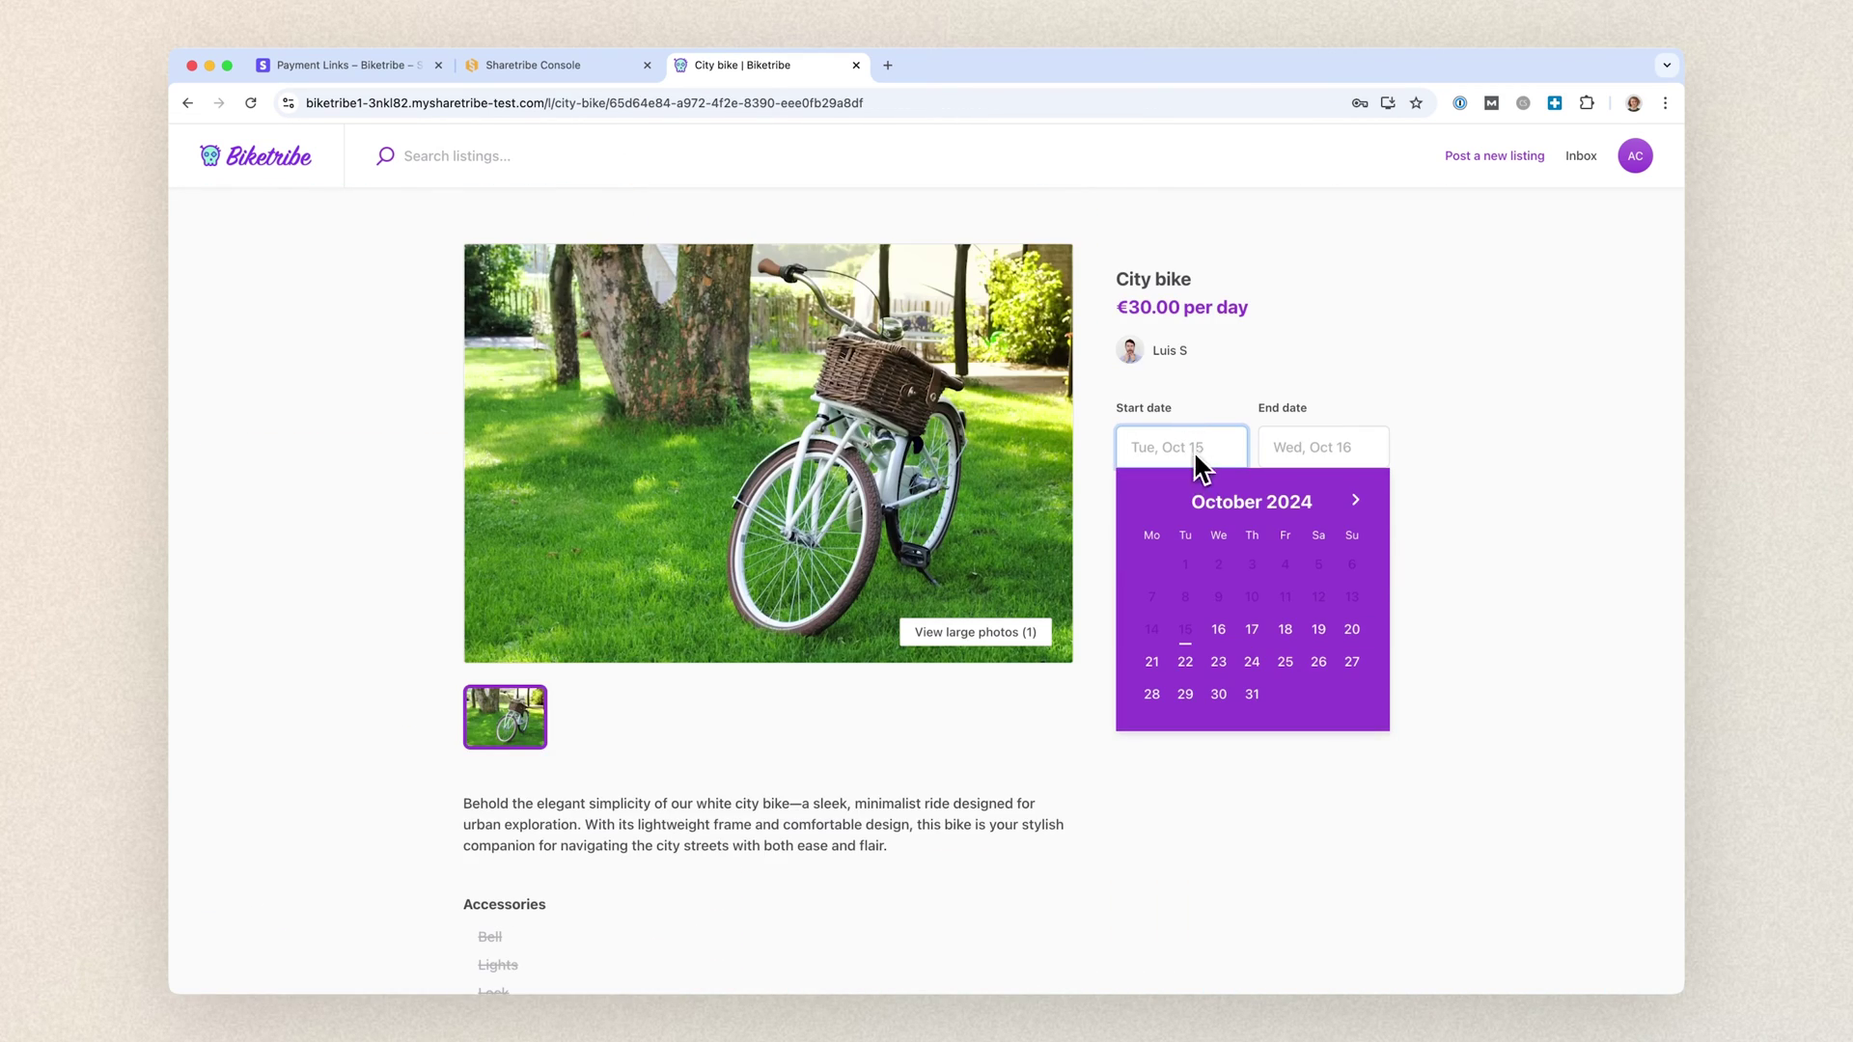
{"action": "left_click", "coordinate": [1223, 629]}
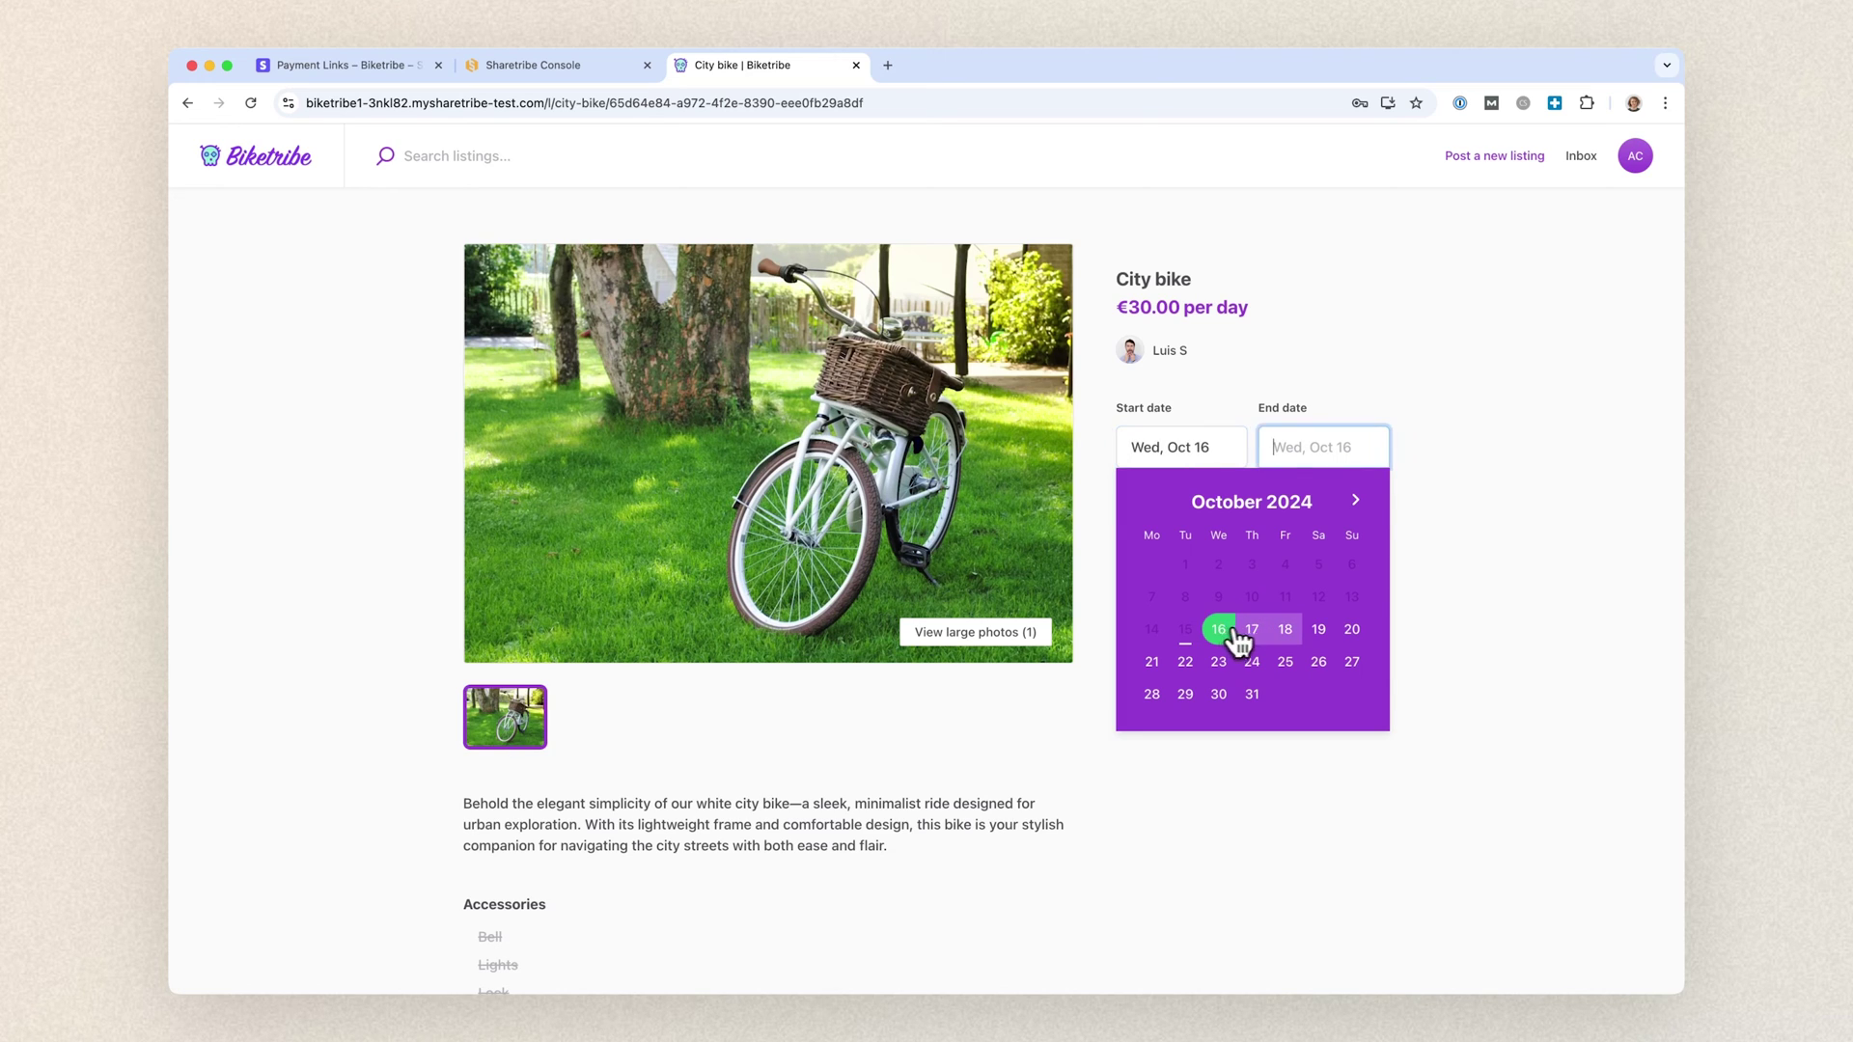
{"action": "left_click", "coordinate": [1294, 636]}
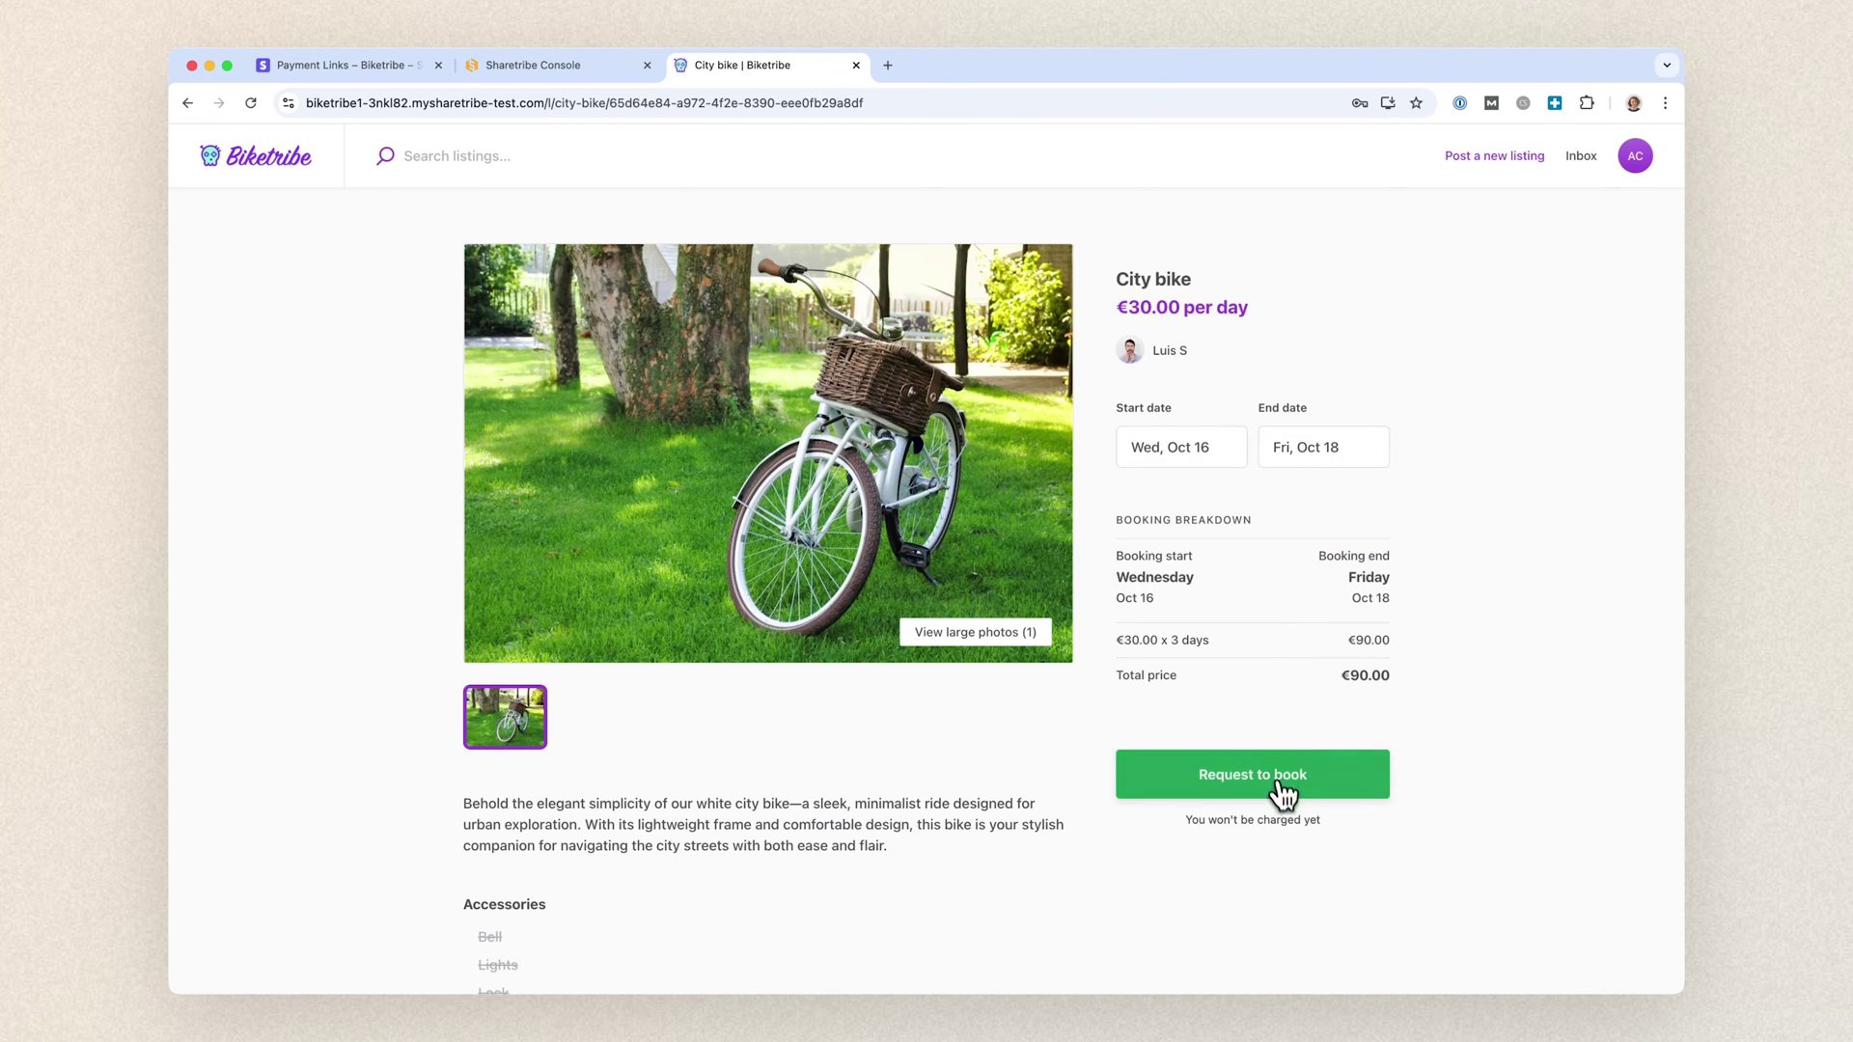
{"action": "left_click", "coordinate": [1287, 786]}
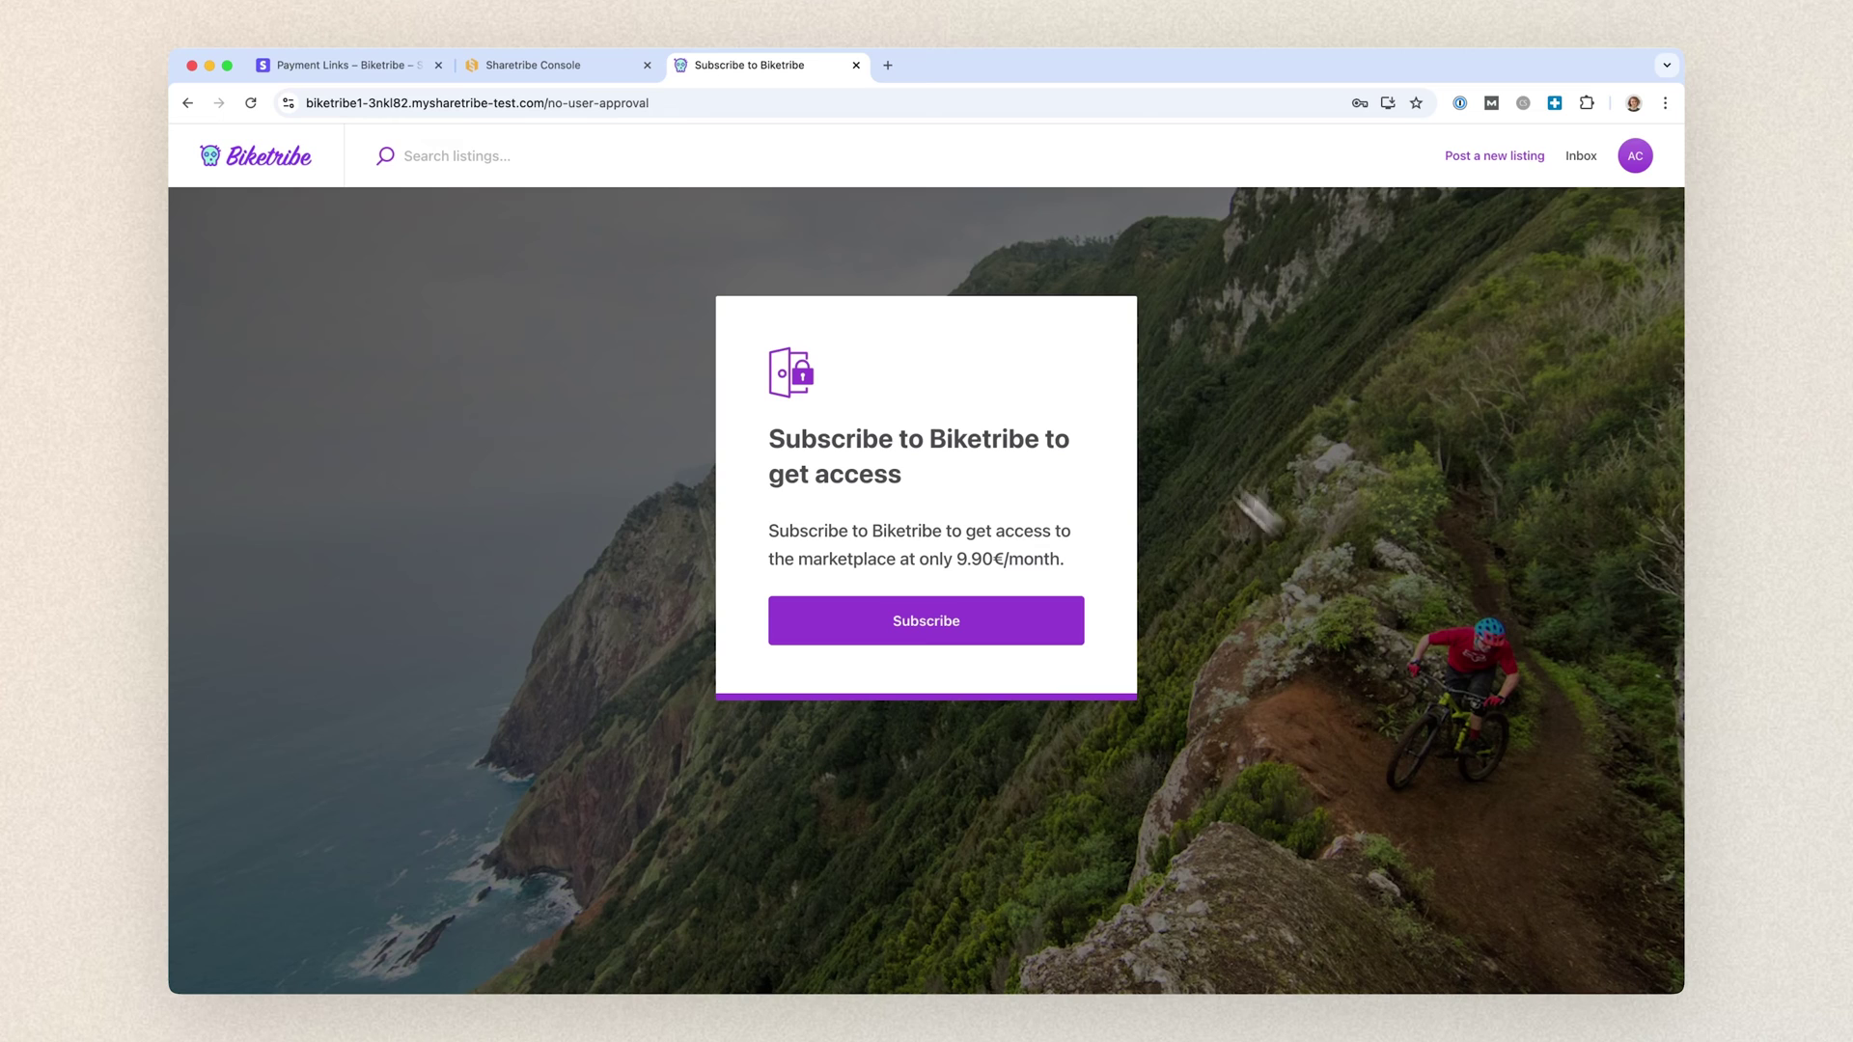
Step: Pay the €9.90/month Biketribe Membership with the Stripe test card, then view the Console's Users list
{"action": "left_click", "coordinate": [985, 637]}
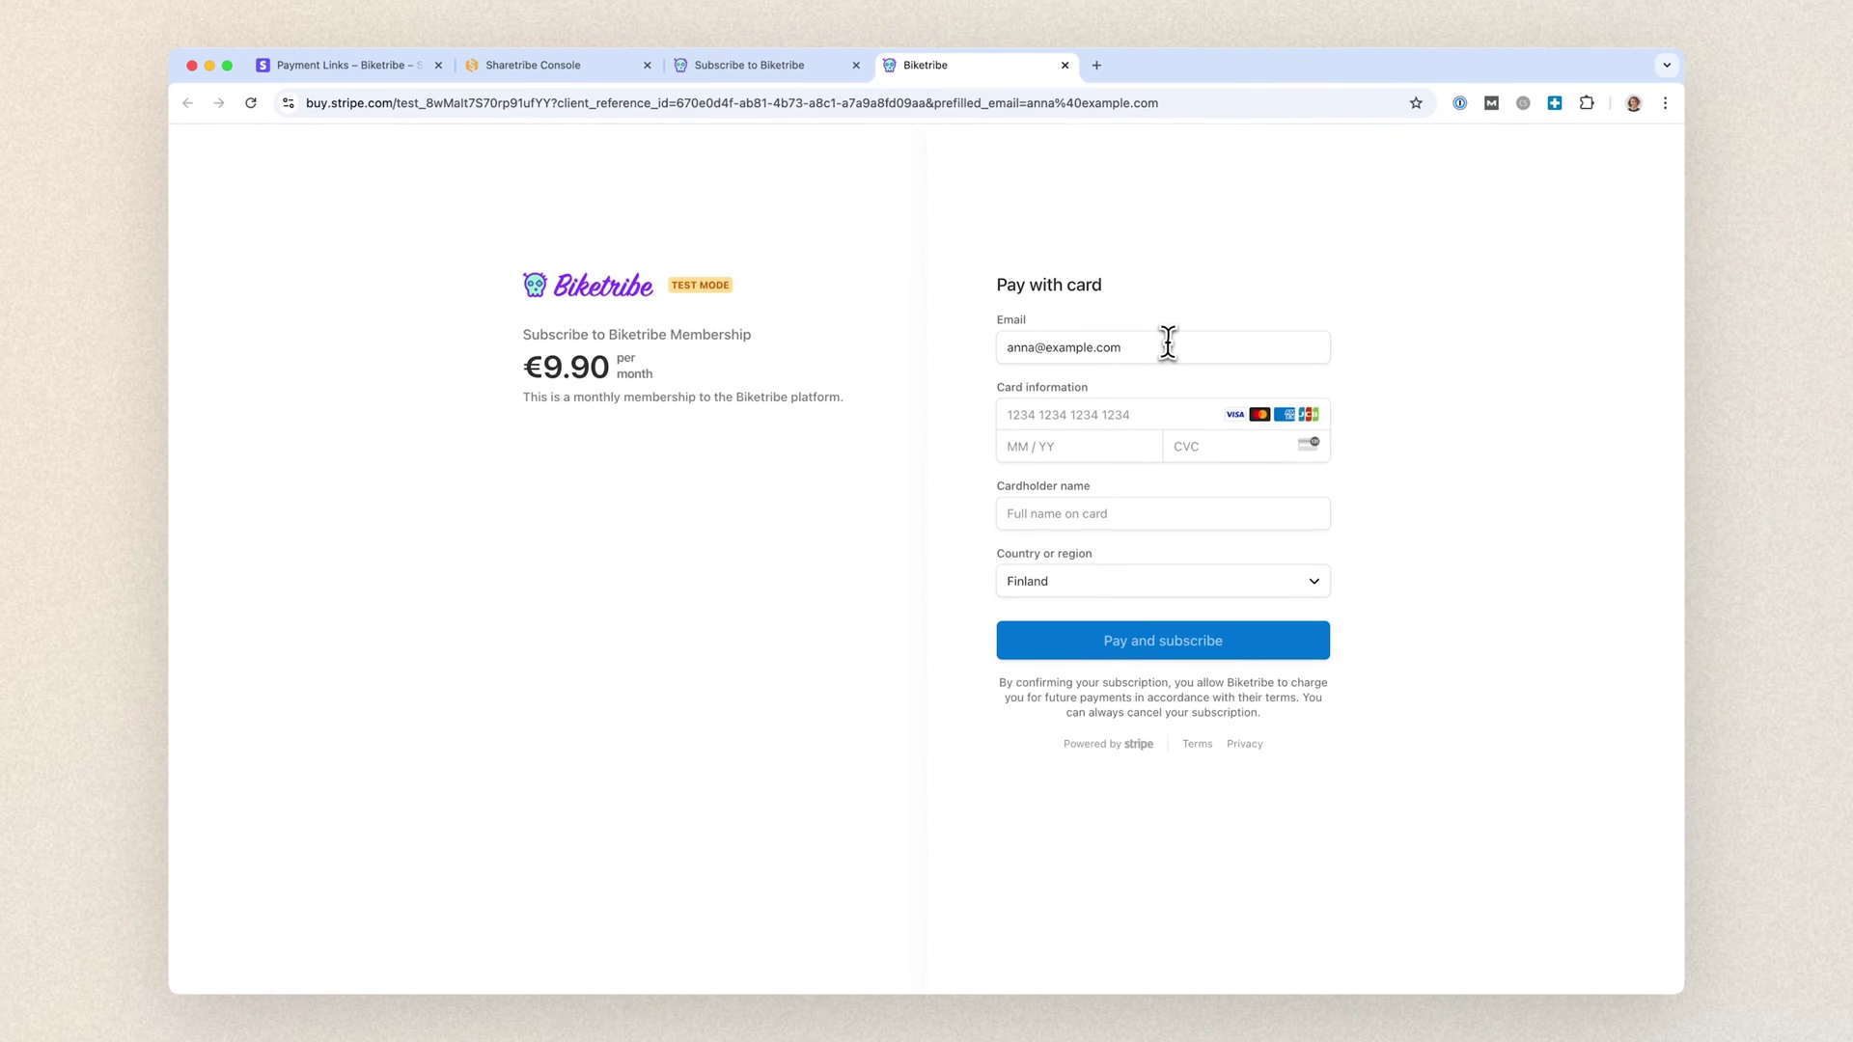
{"action": "triple_click", "coordinate": [1733, 715]}
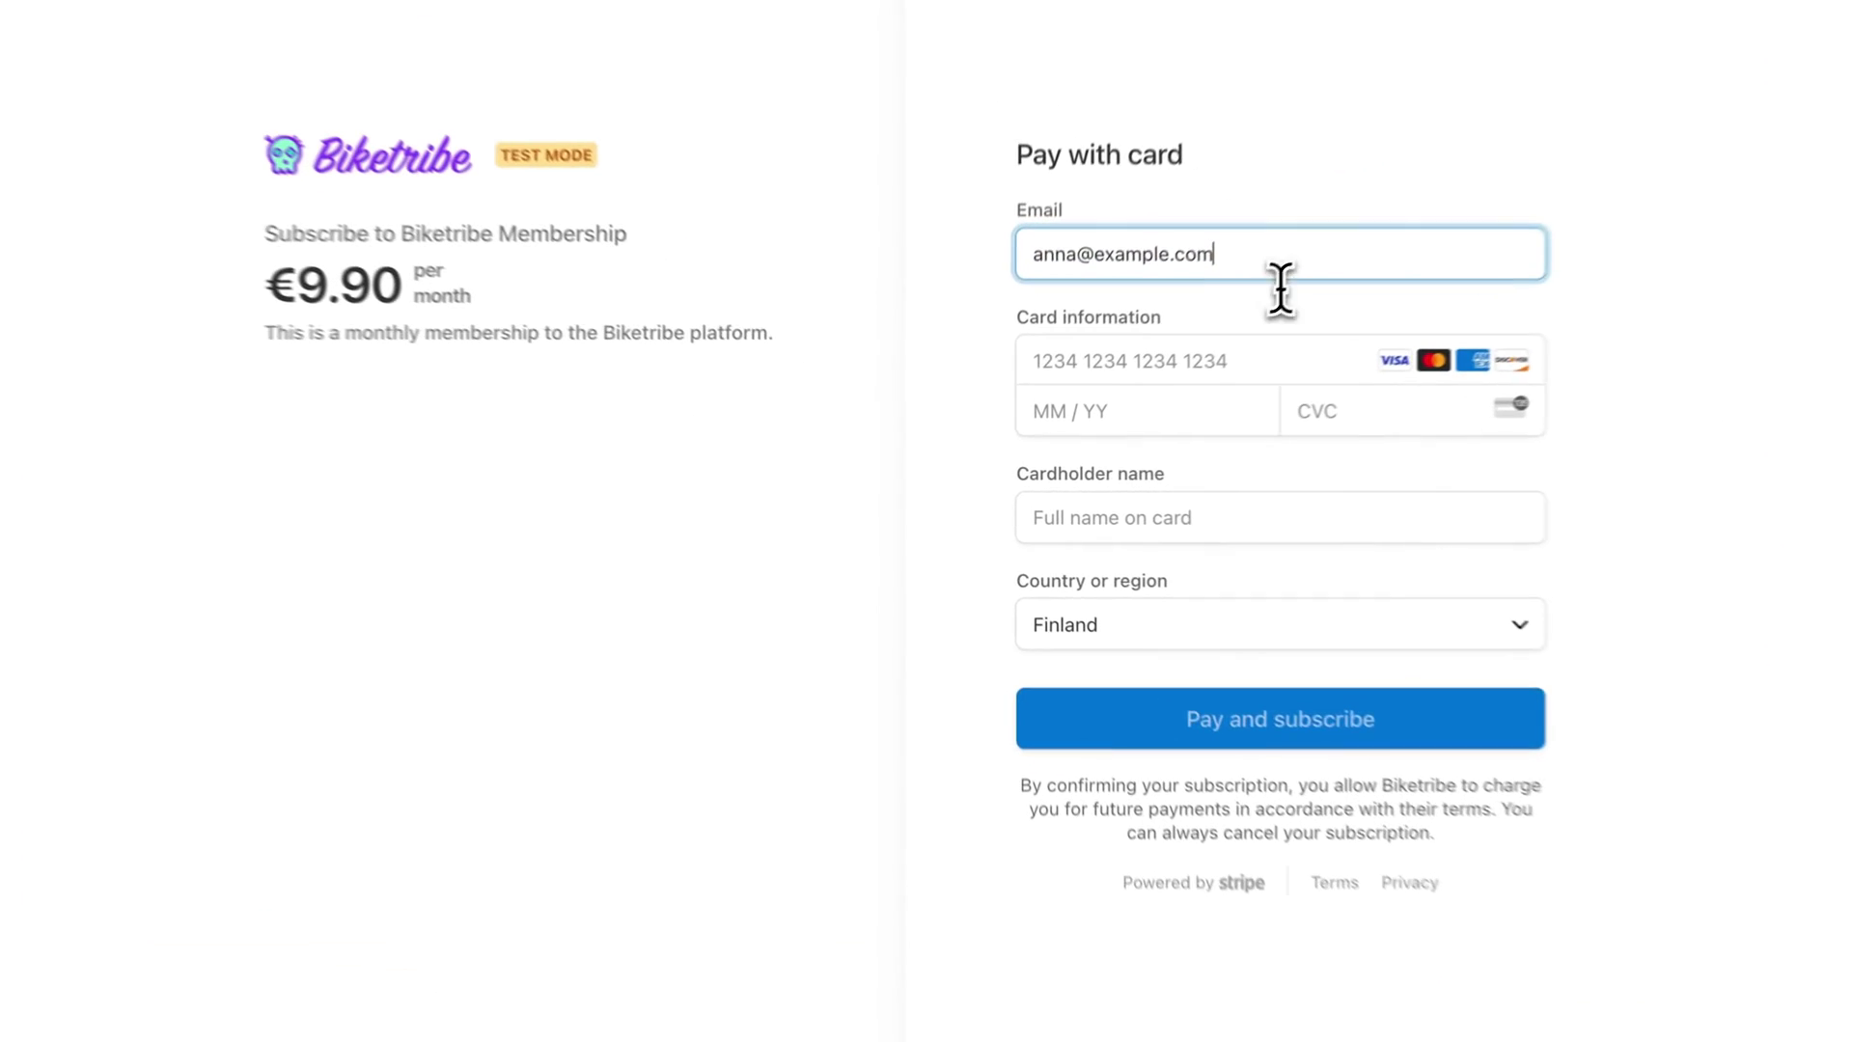
{"action": "left_click", "coordinate": [1151, 417]}
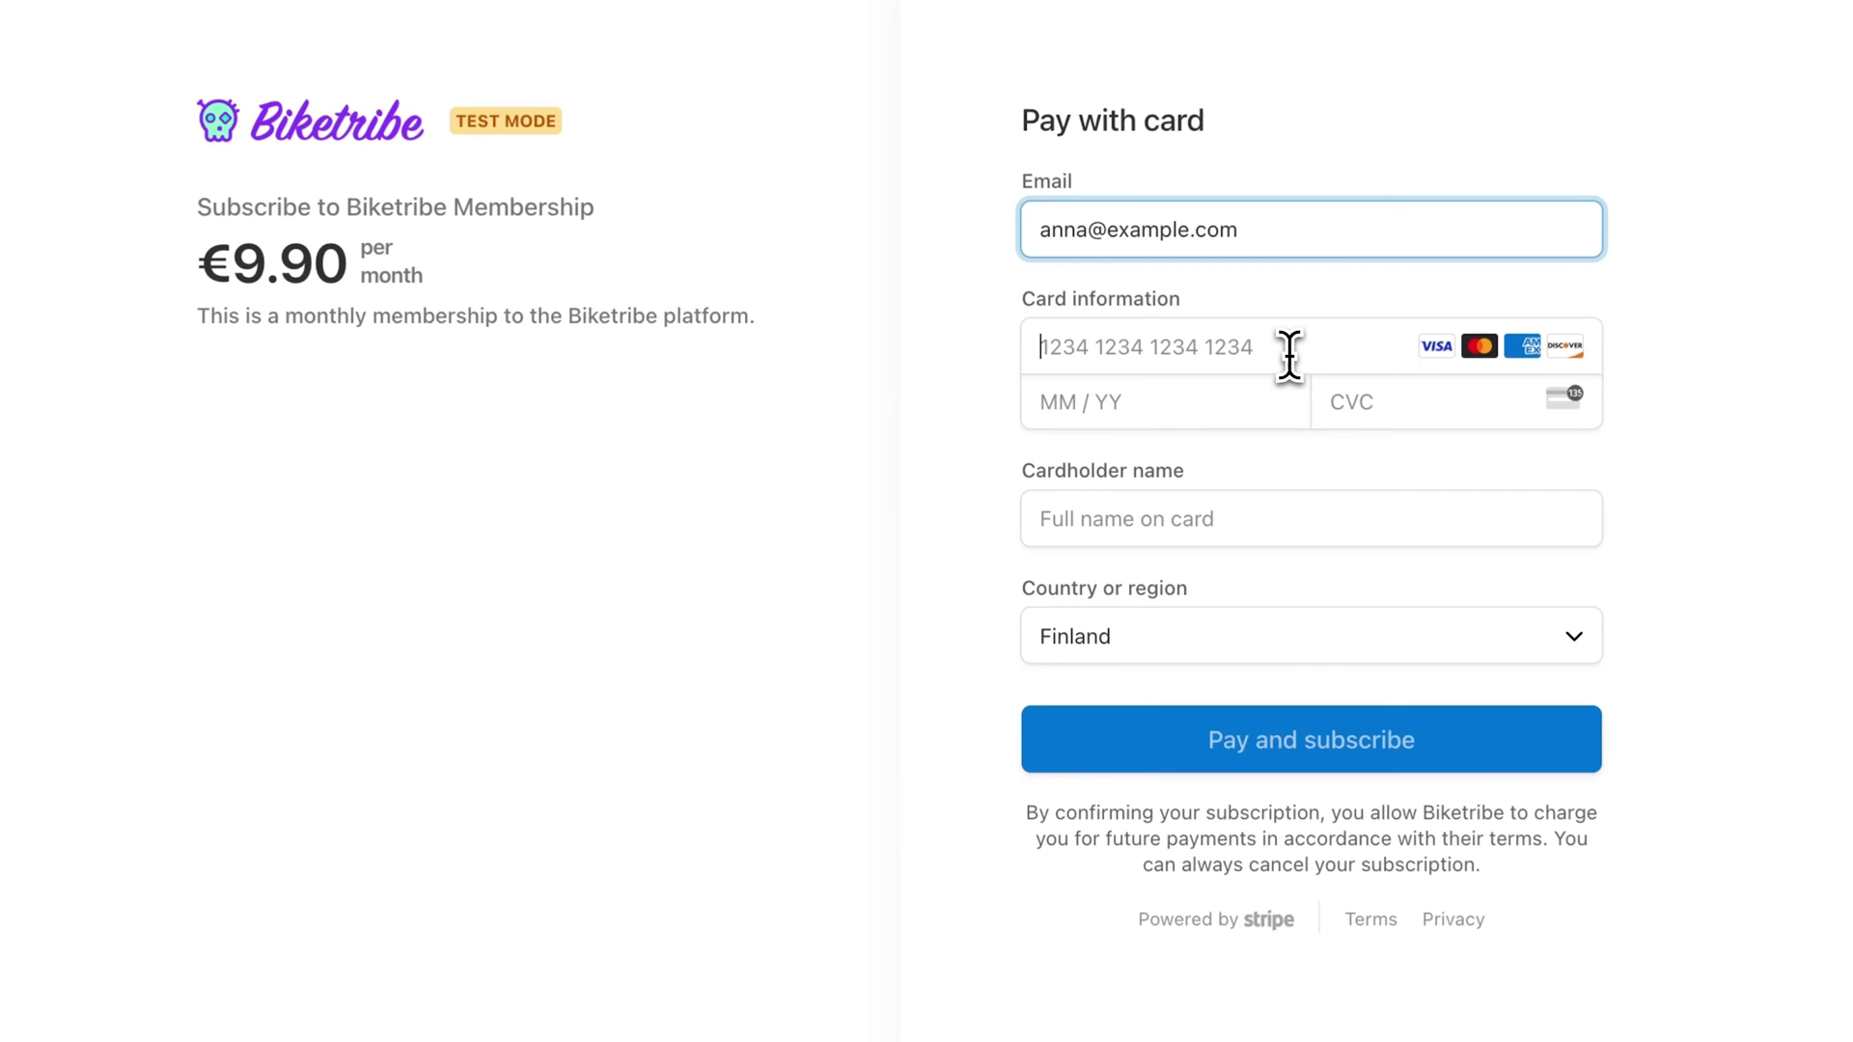
{"action": "type", "text": "4242 4242 4242 4242 "}
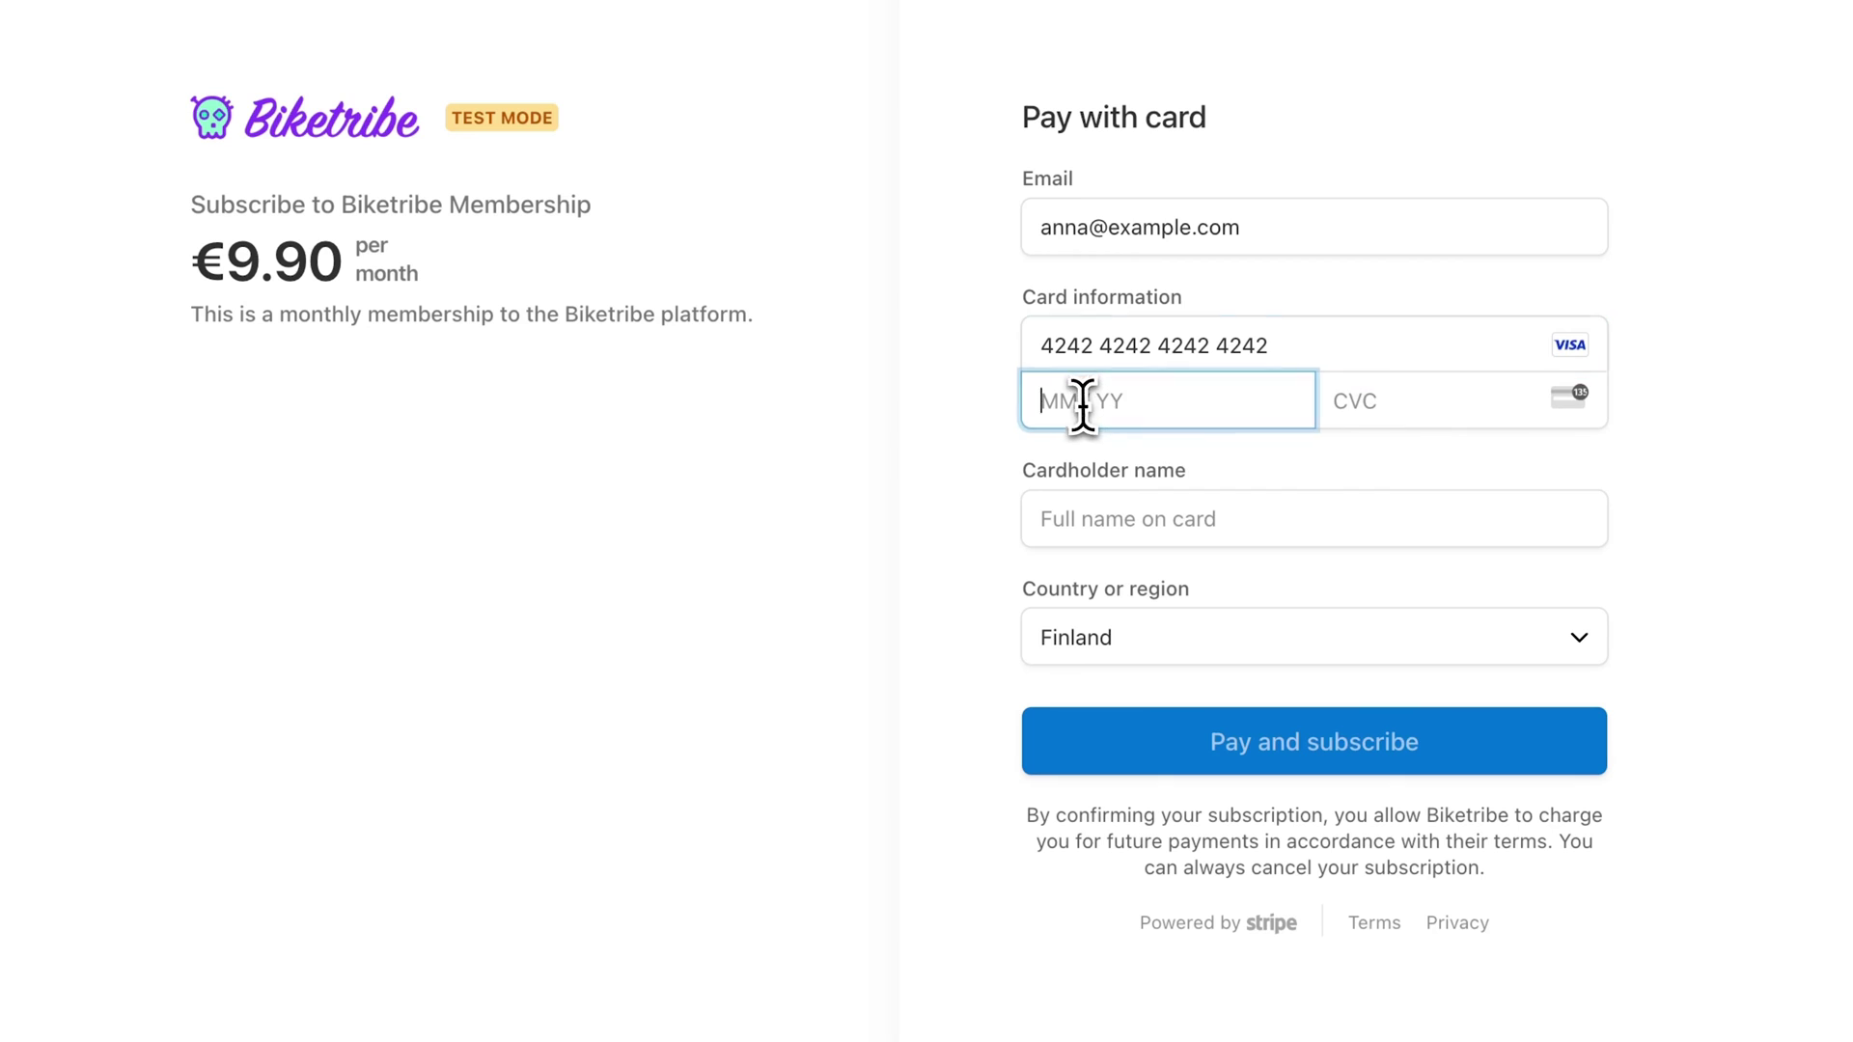
{"action": "type", "text": "04 / 25 424"}
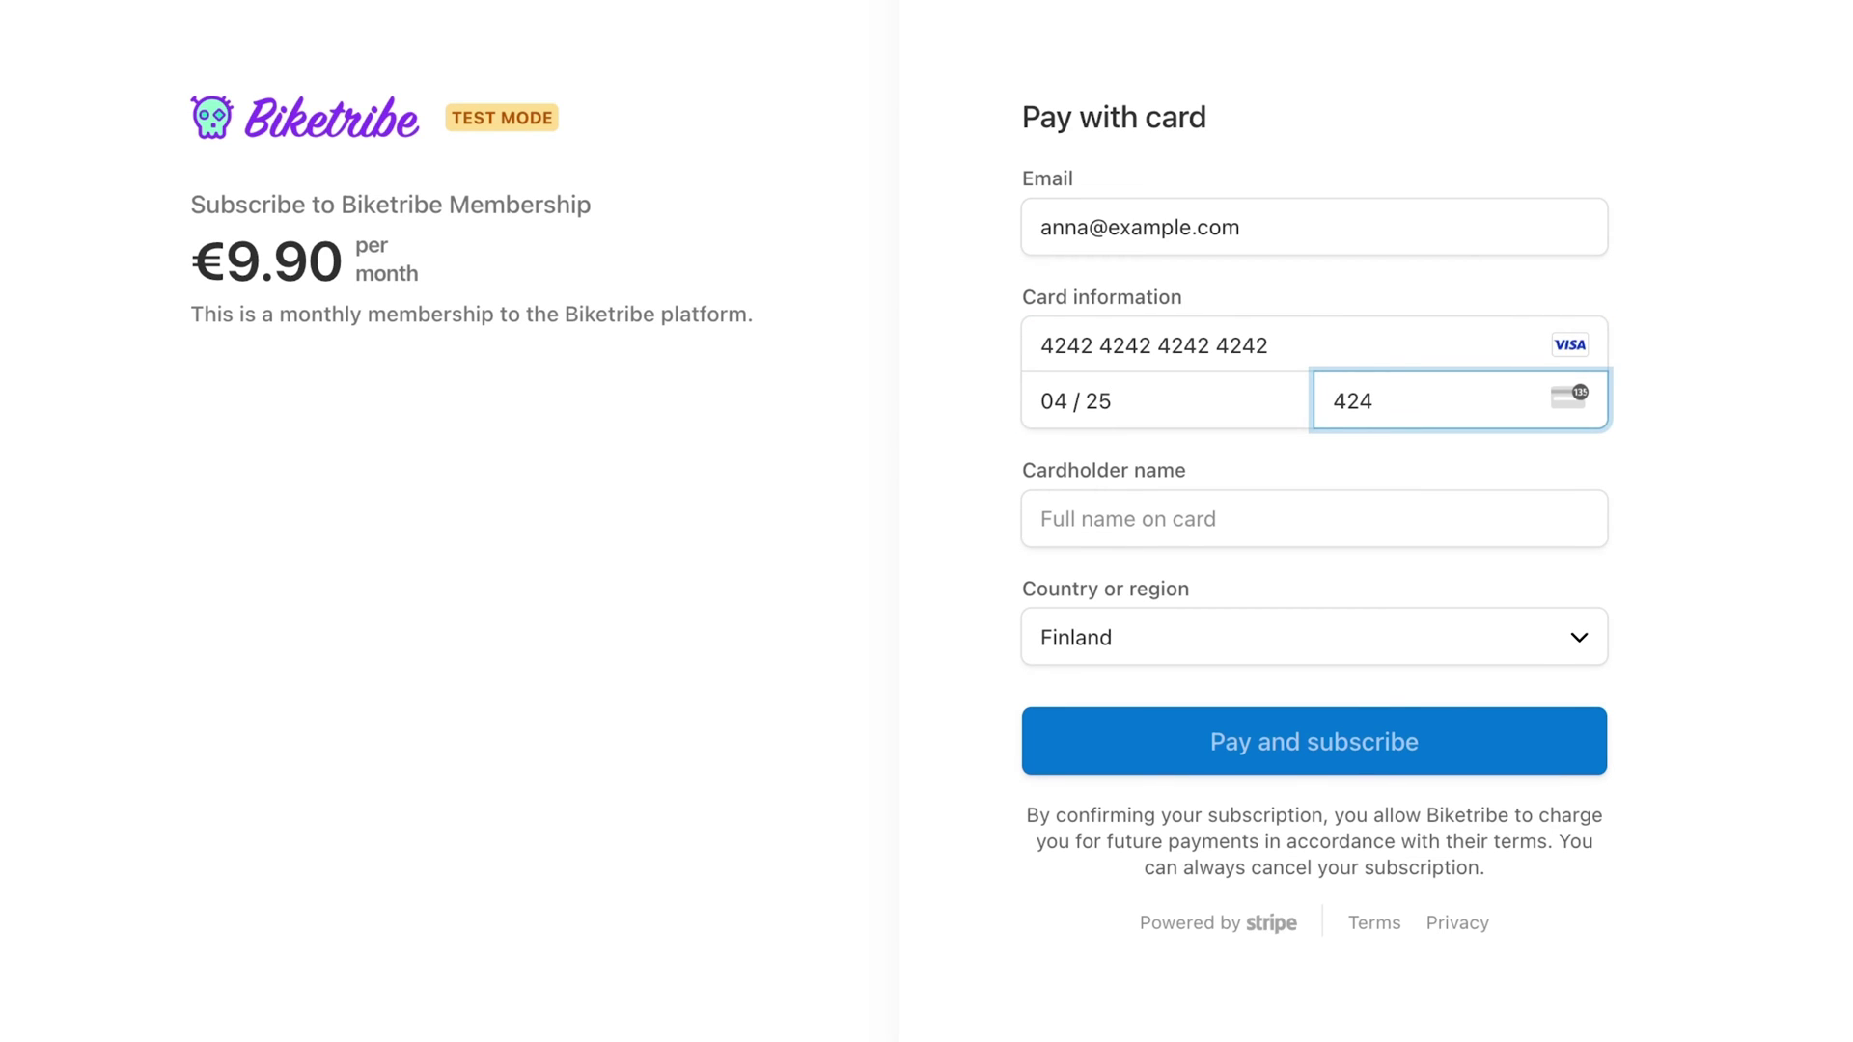
{"action": "key", "text": "Tab"}
{"action": "type", "text": "Anna Customer"}
{"action": "left_click", "coordinate": [1527, 743]}
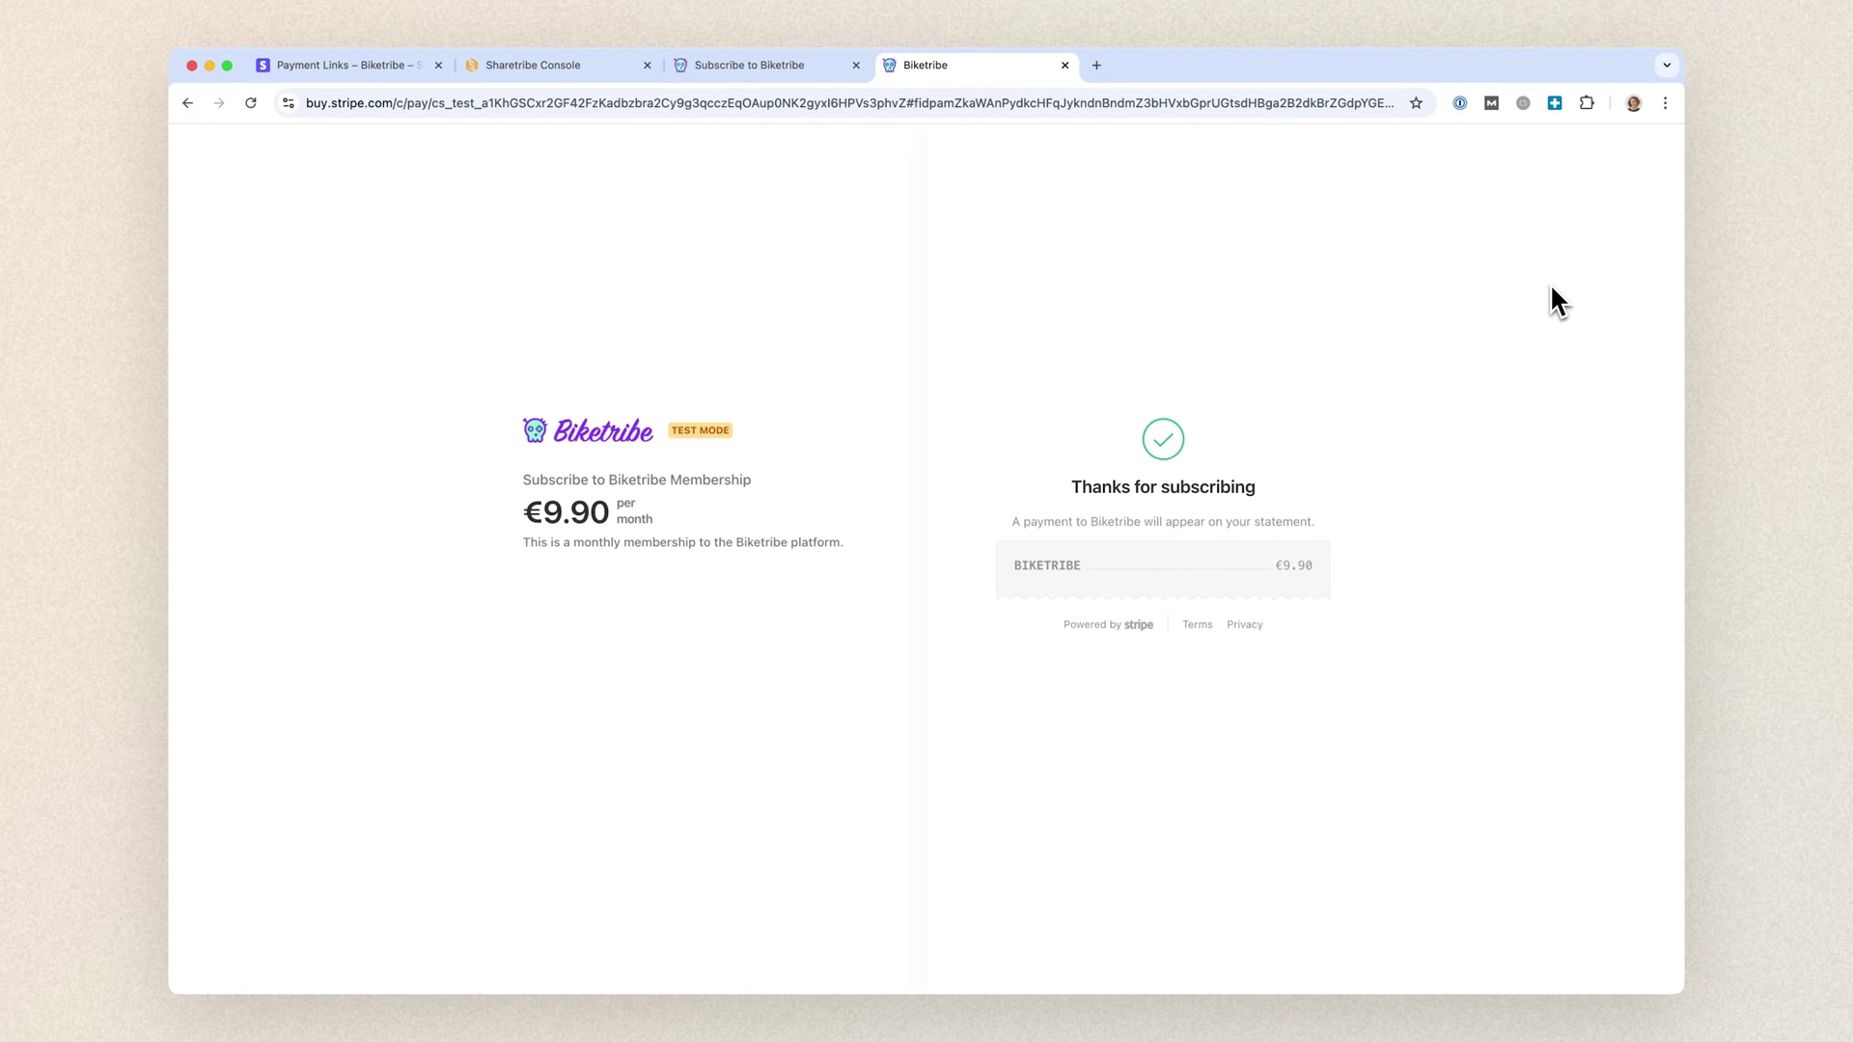
{"action": "left_click", "coordinate": [583, 66]}
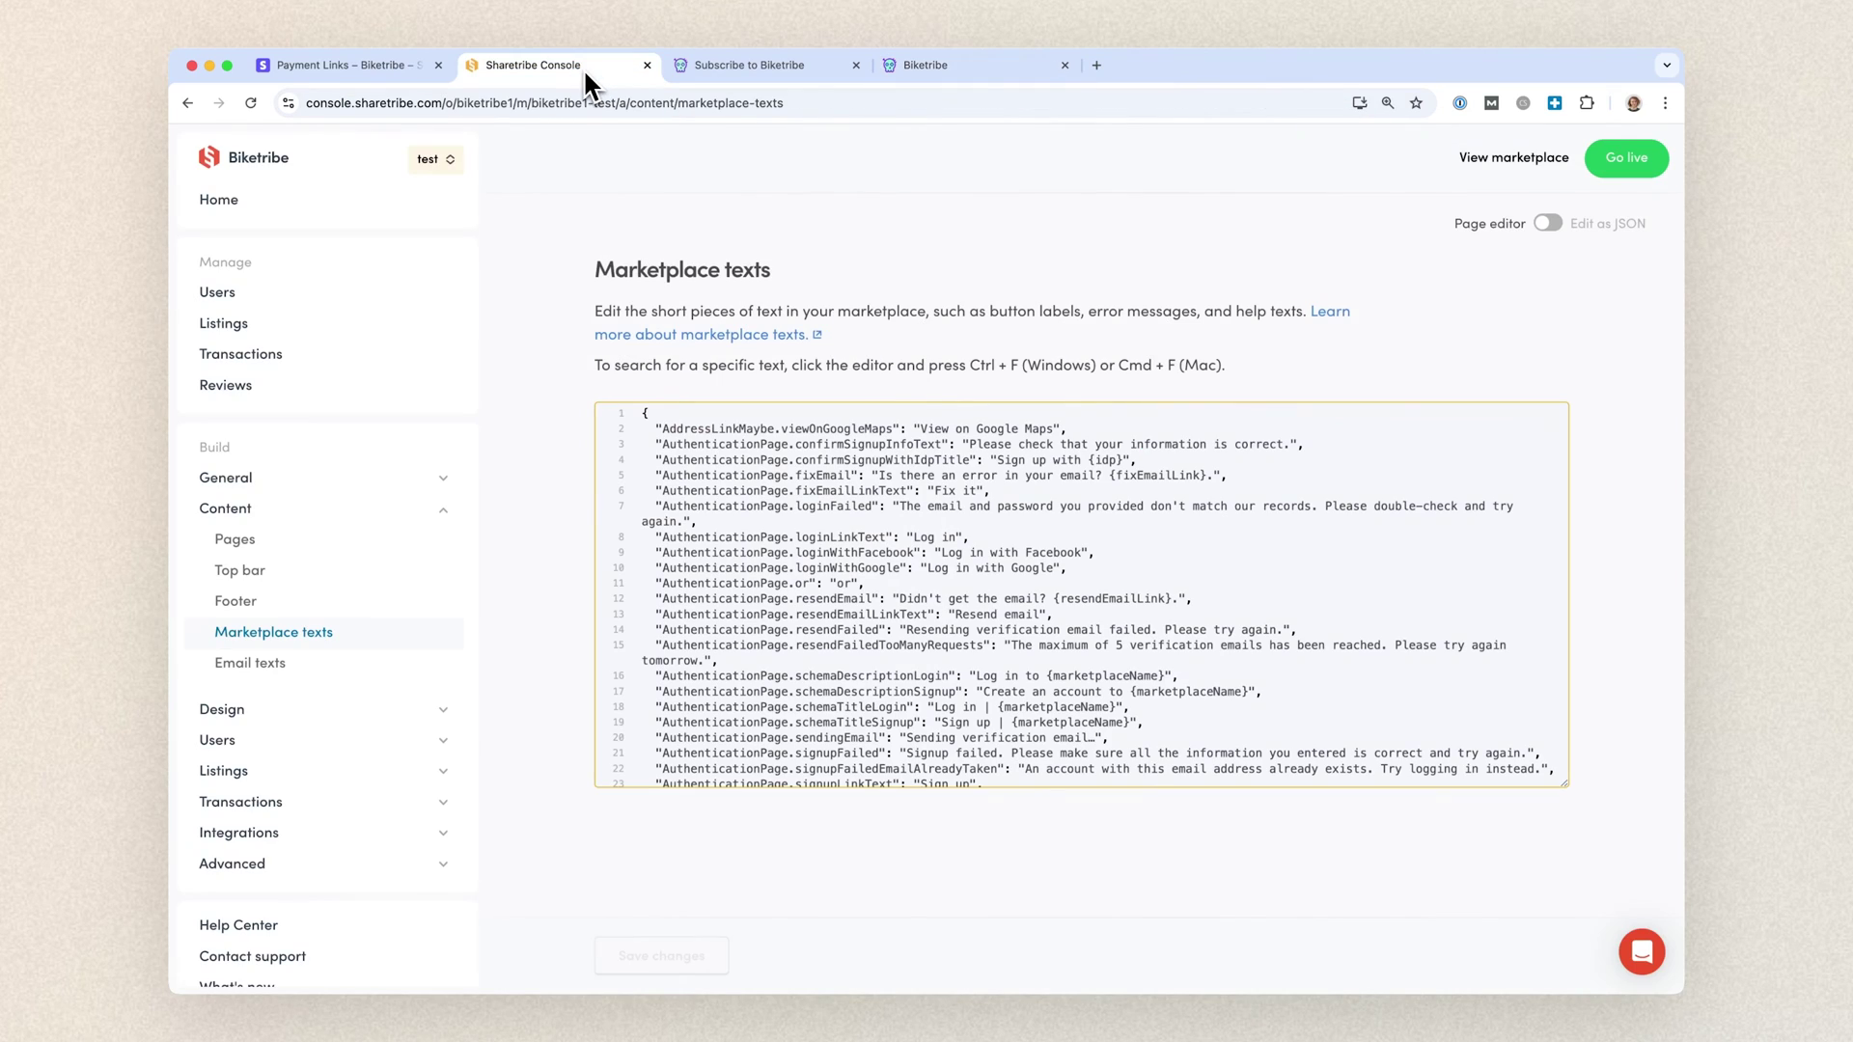
{"action": "left_click", "coordinate": [425, 298]}
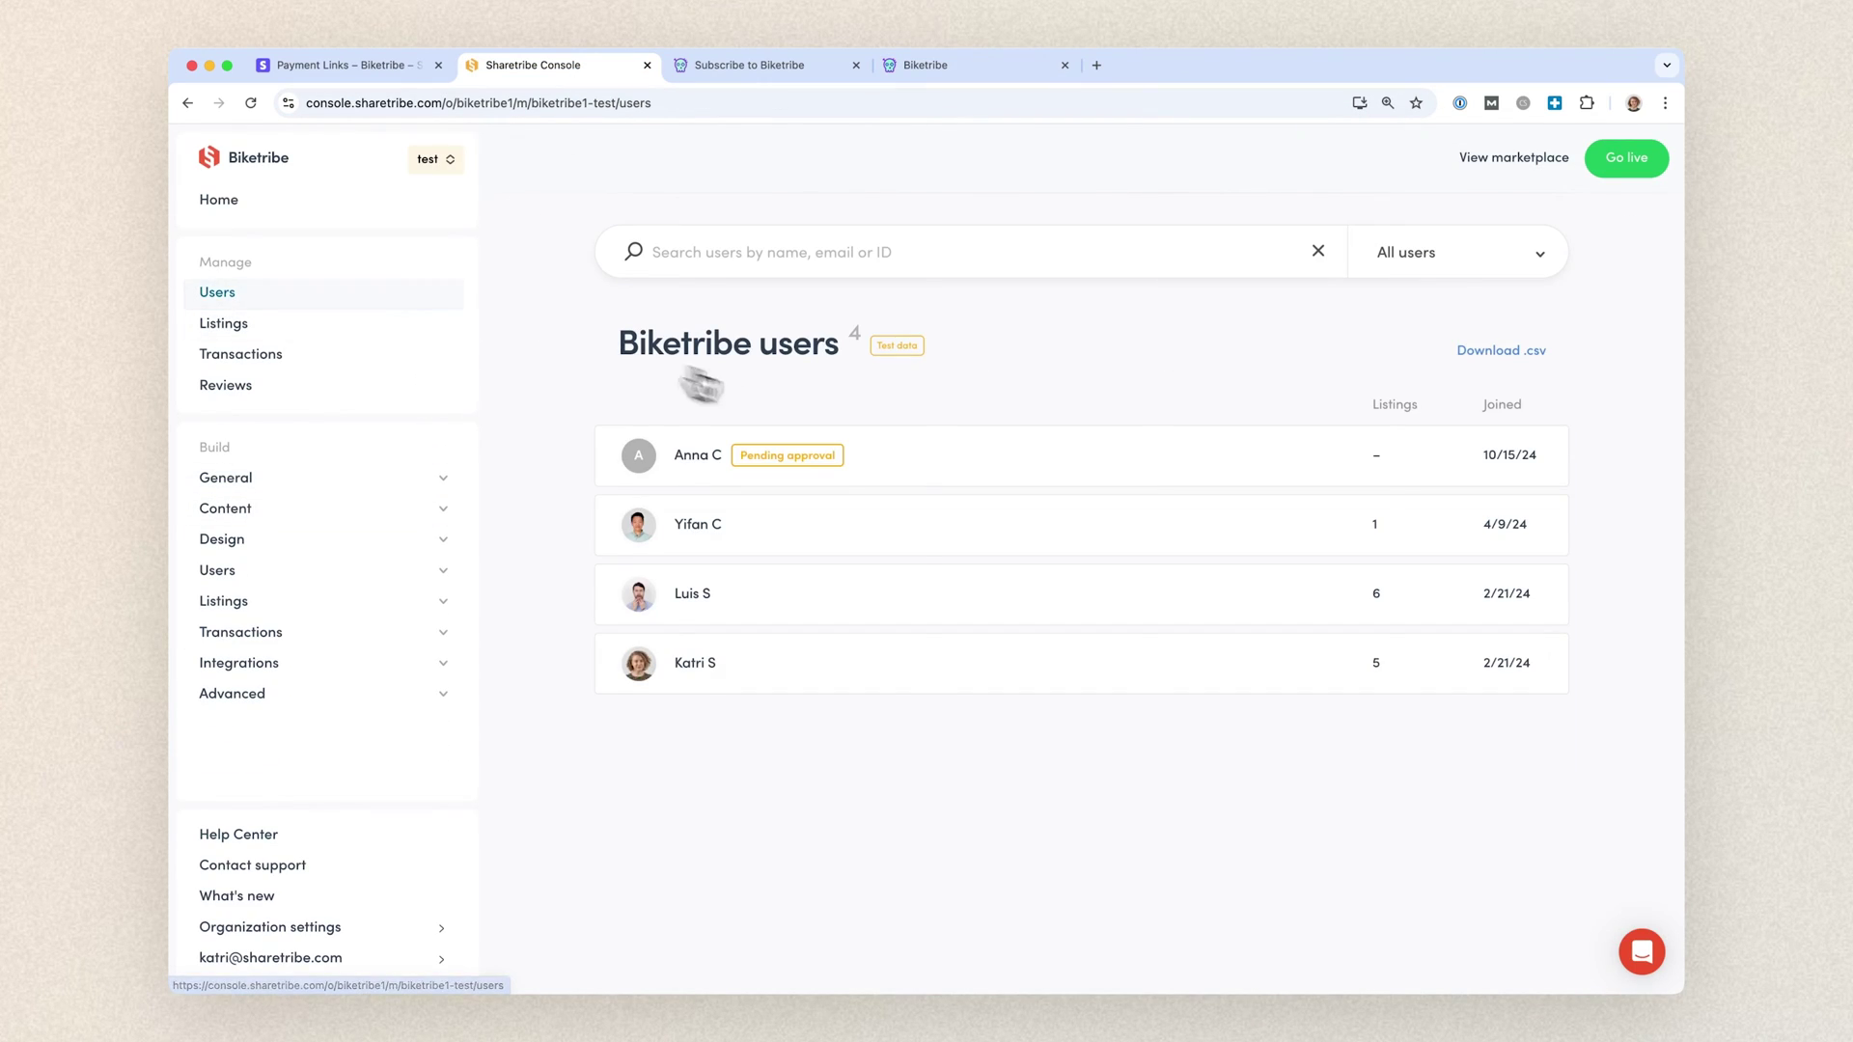
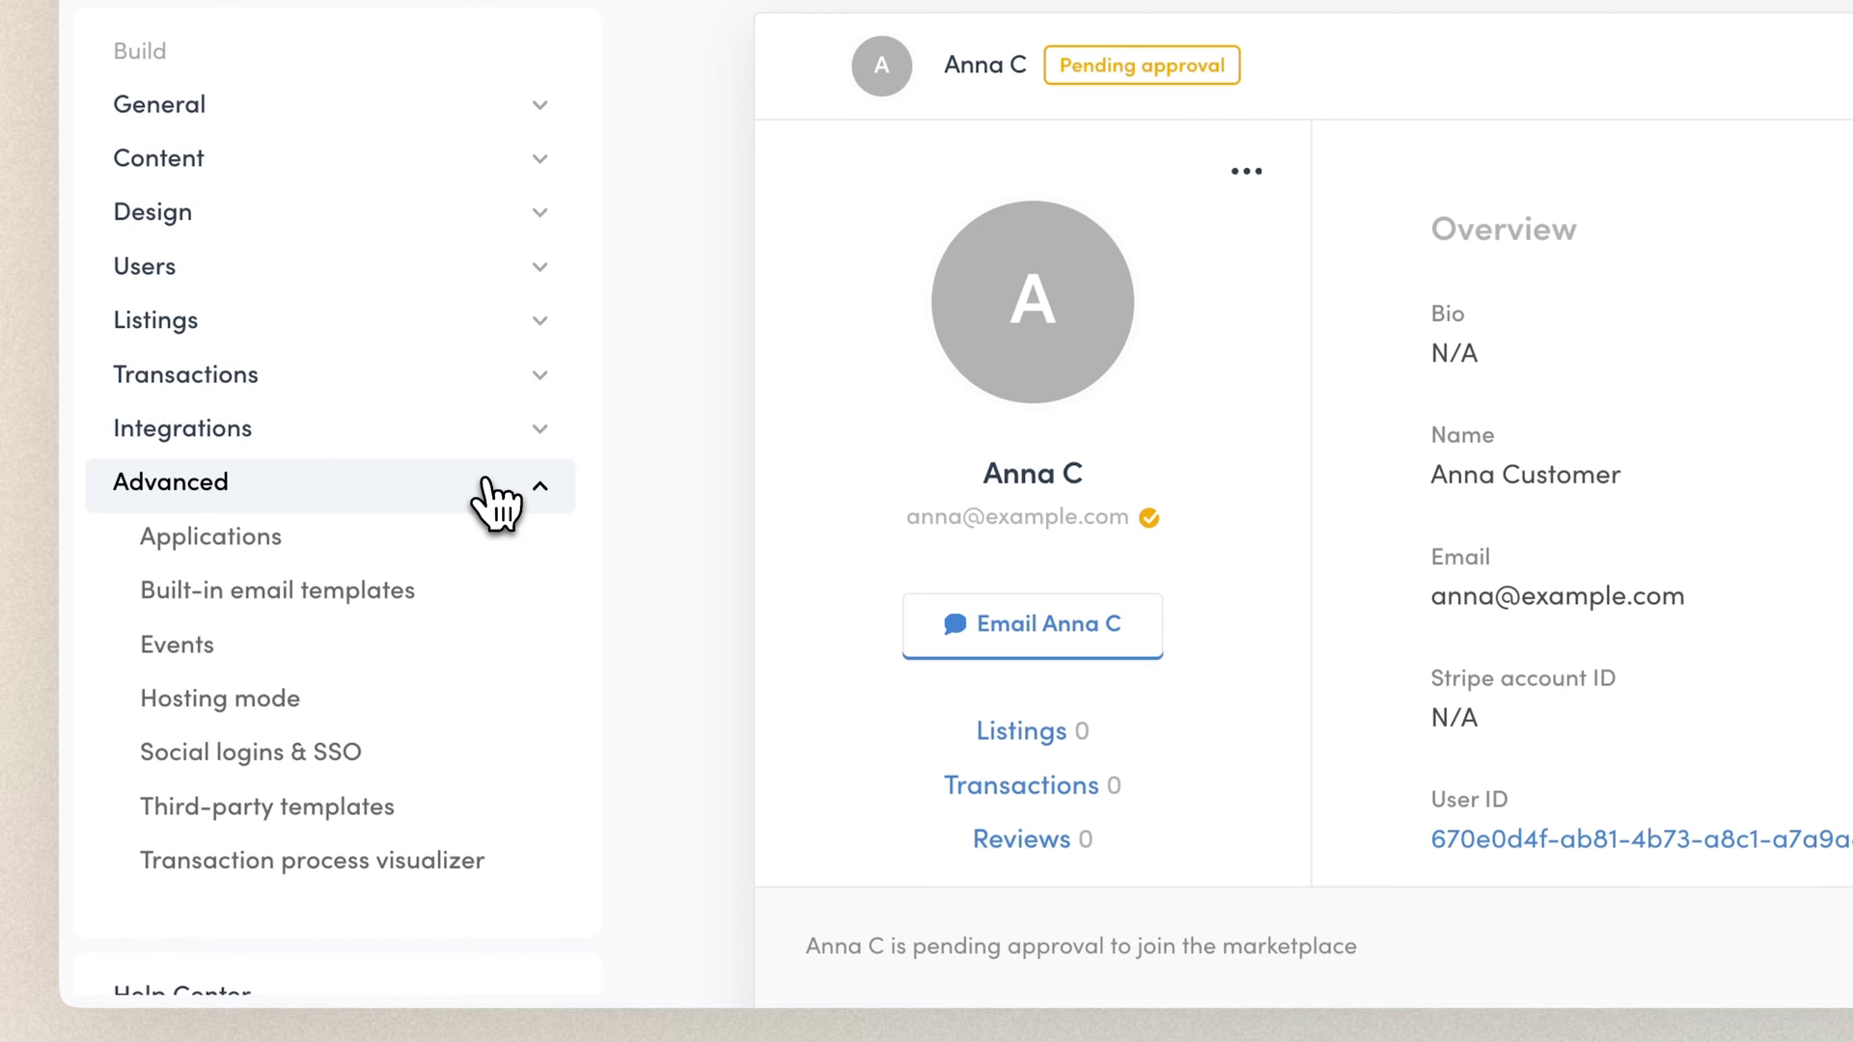
Step: Add a new Integration API application named 'Zapier' under Advanced > Applications
{"action": "left_click", "coordinate": [501, 538]}
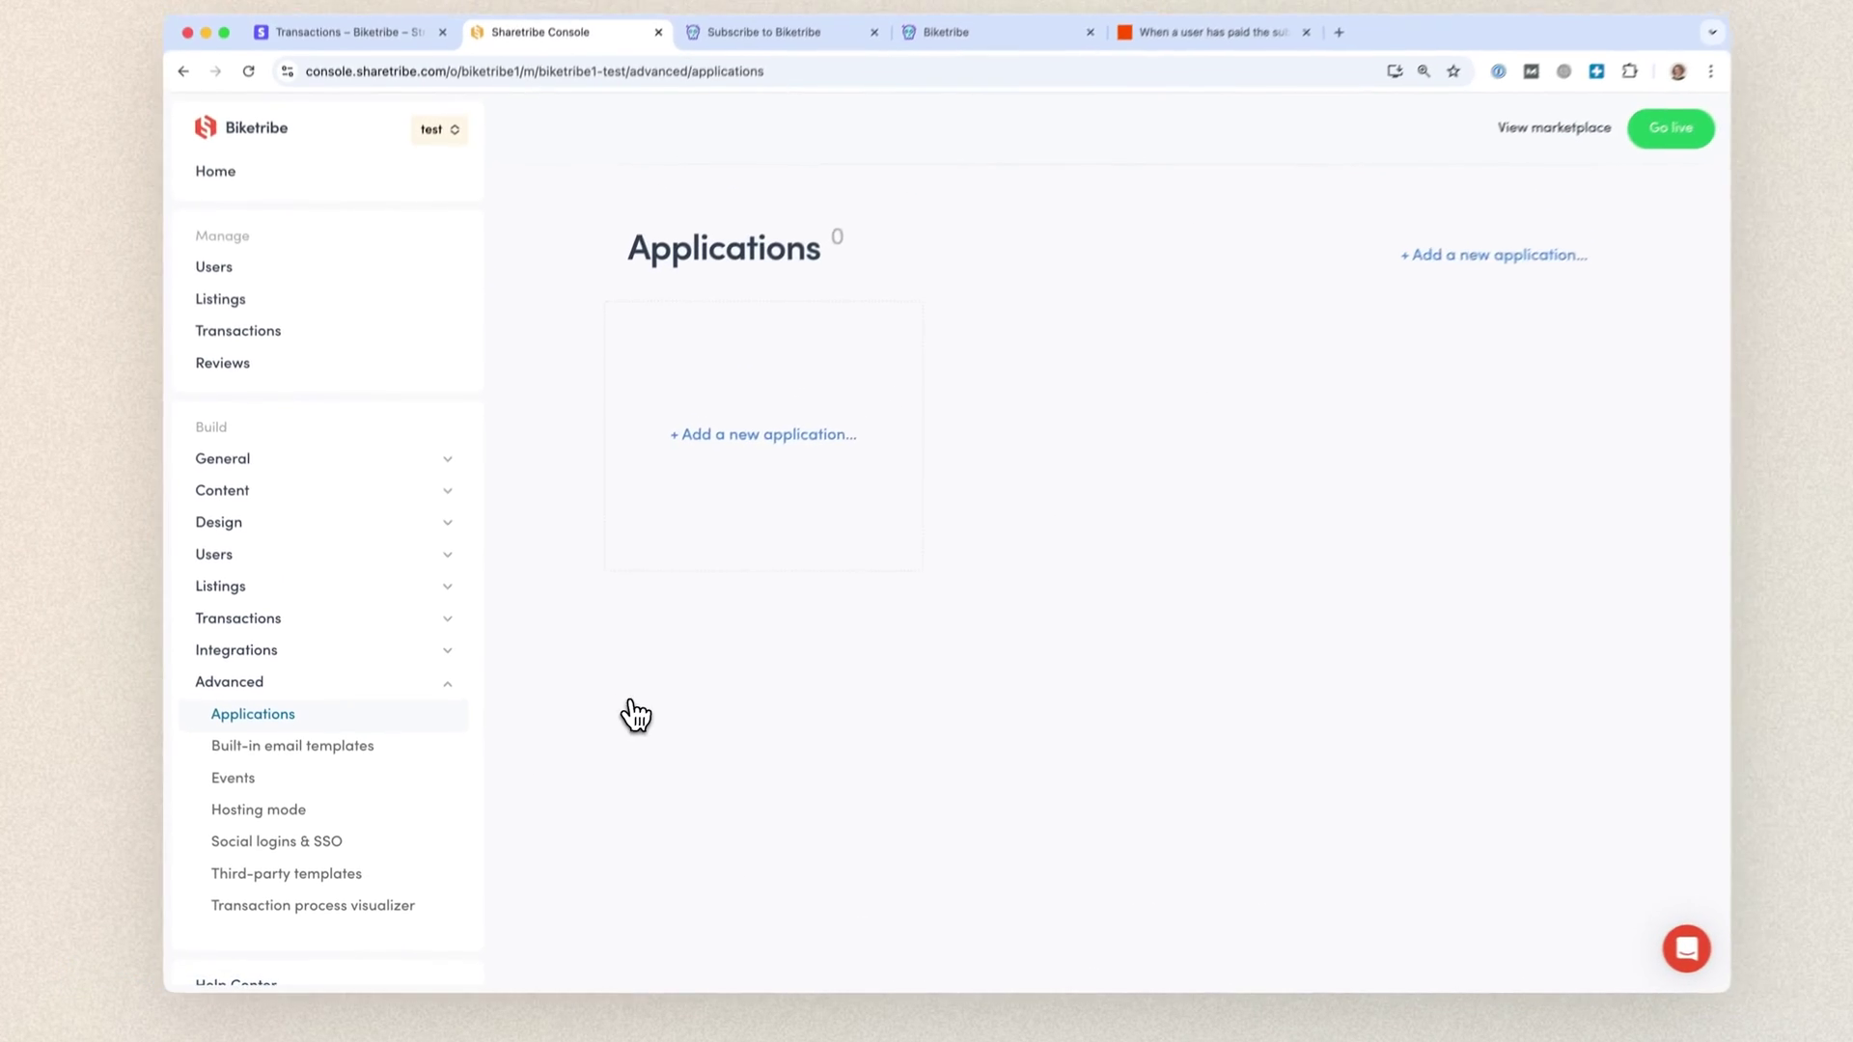
{"action": "left_click", "coordinate": [763, 436]}
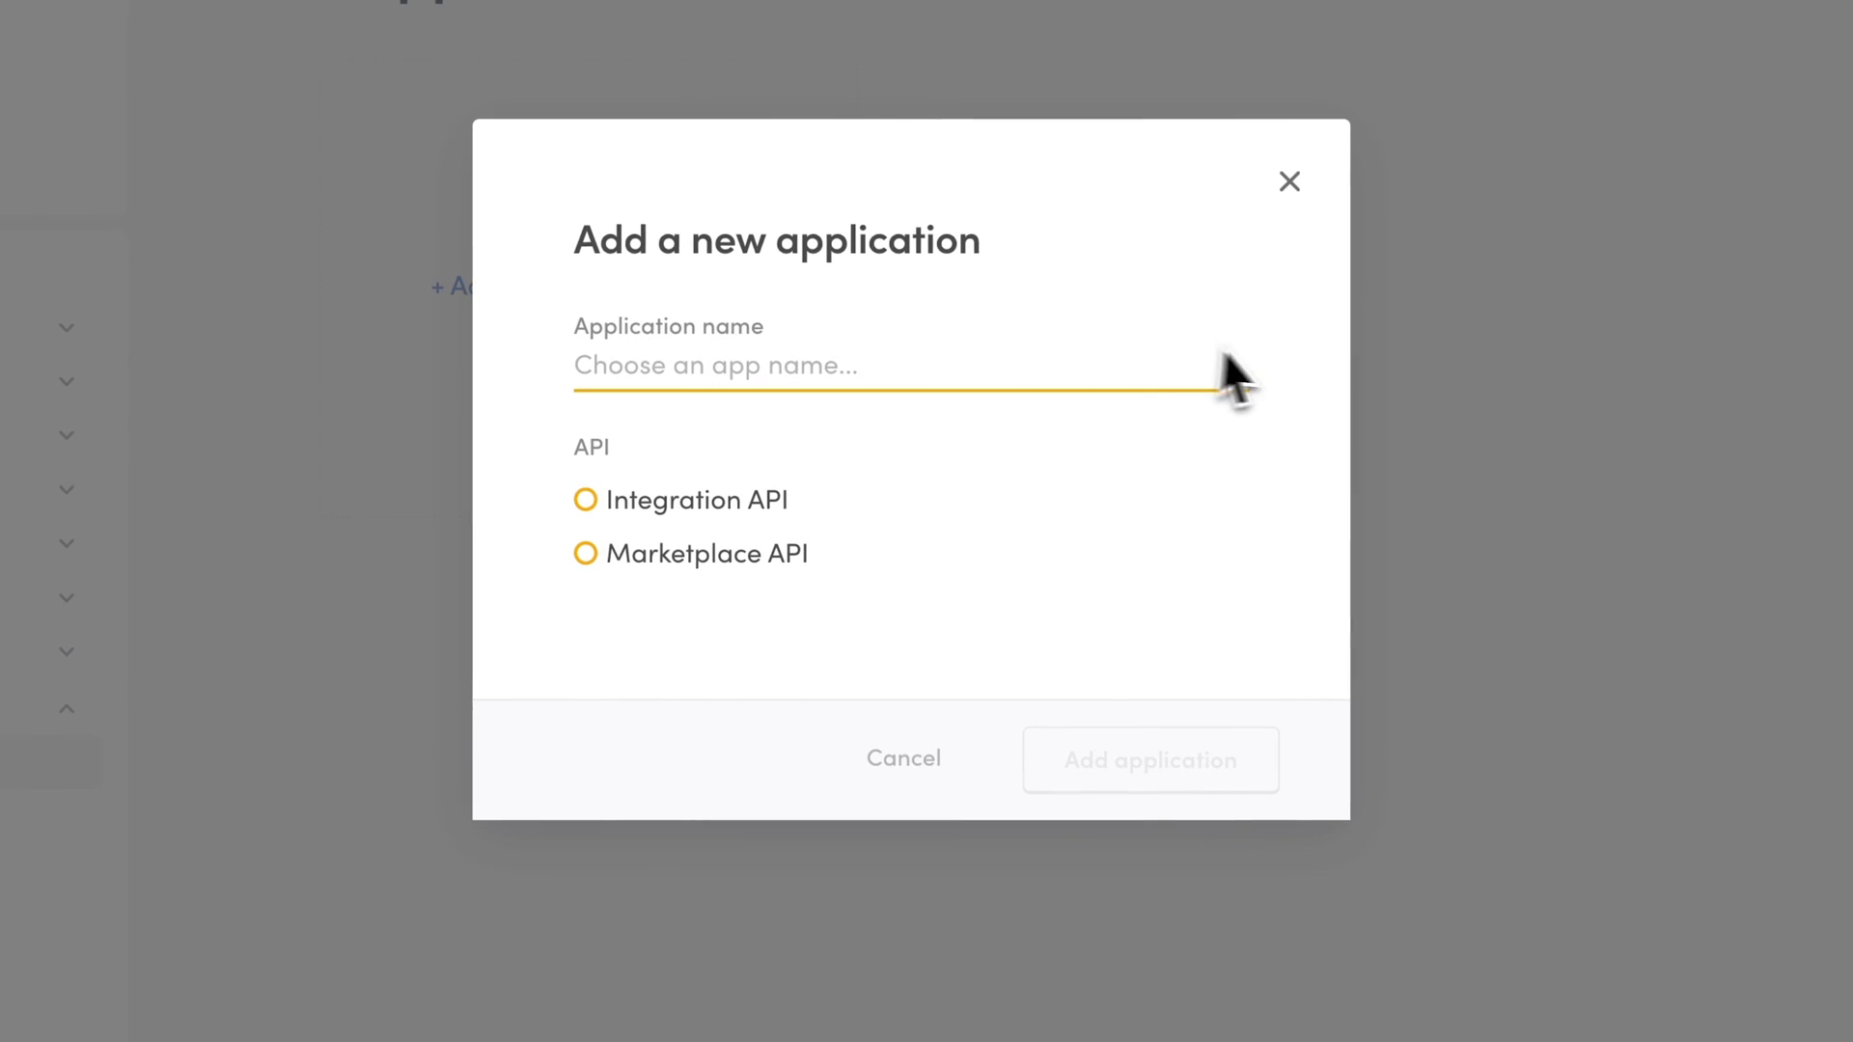
{"action": "type", "text": "Zapier"}
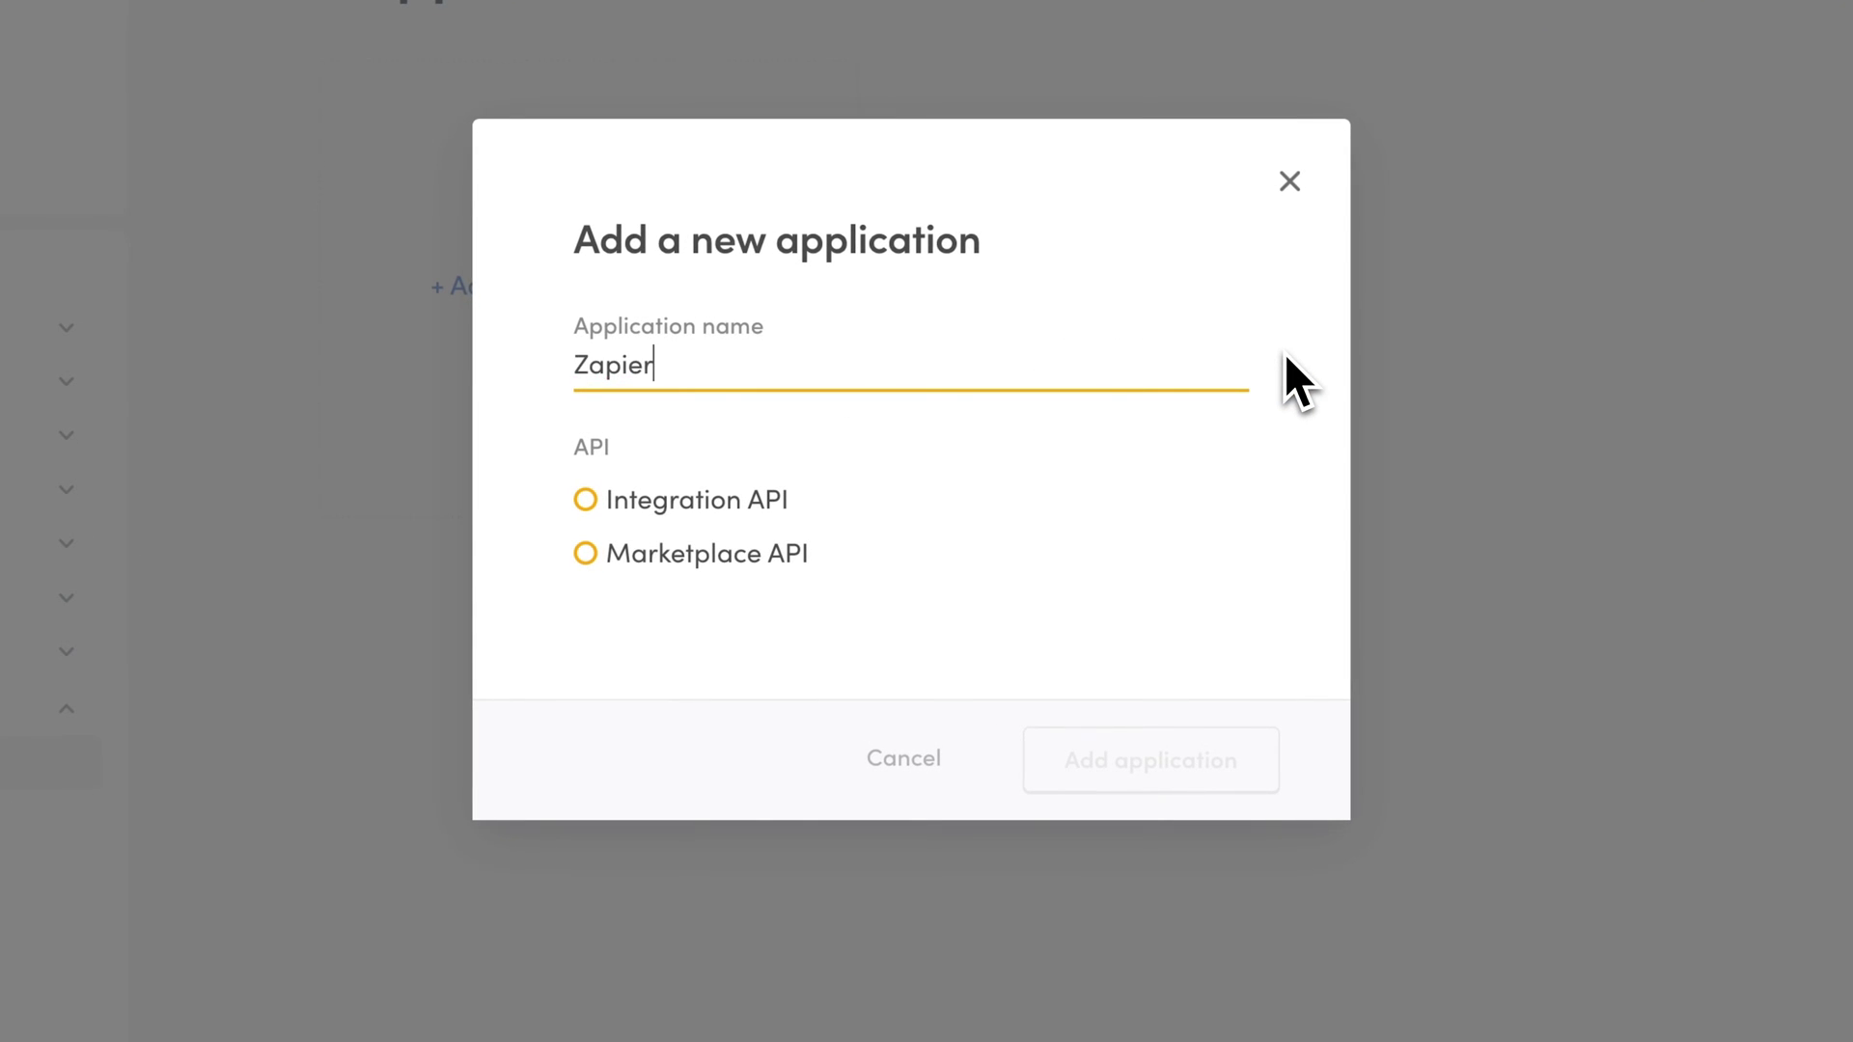
{"action": "left_click", "coordinate": [755, 497]}
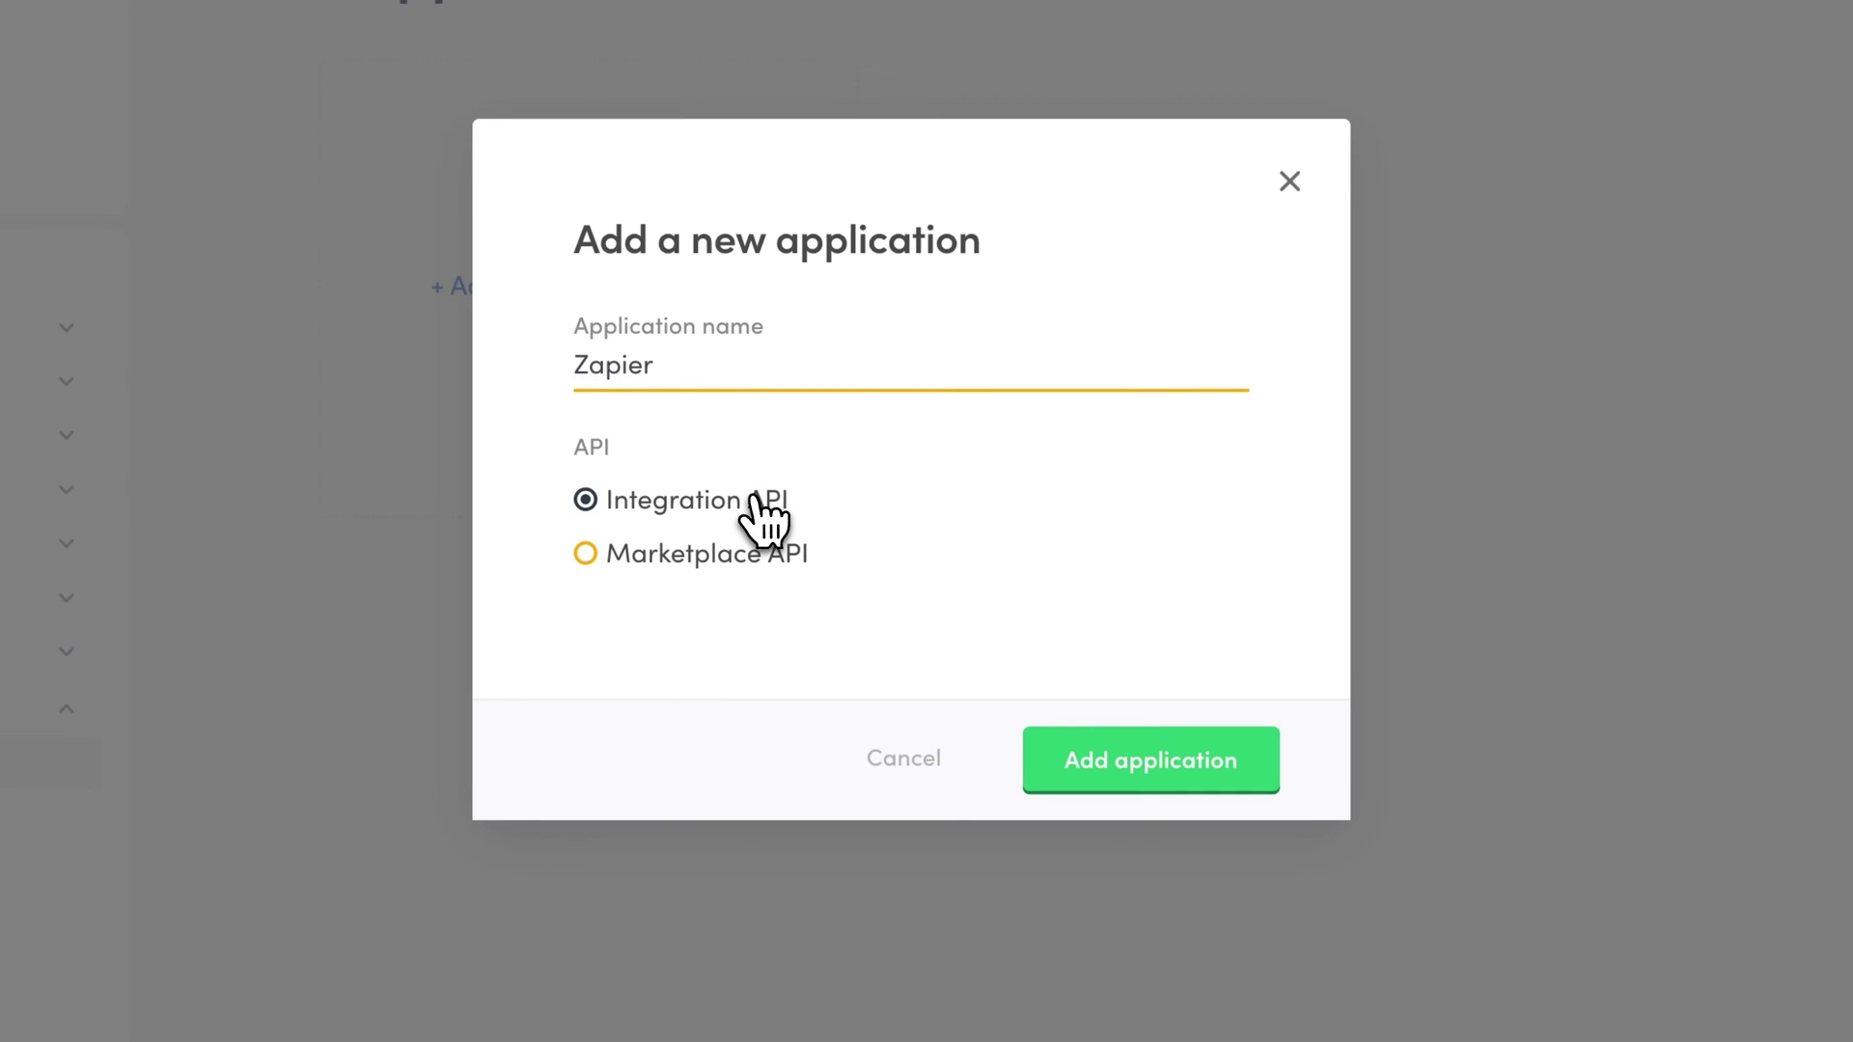
{"action": "left_click", "coordinate": [1272, 763]}
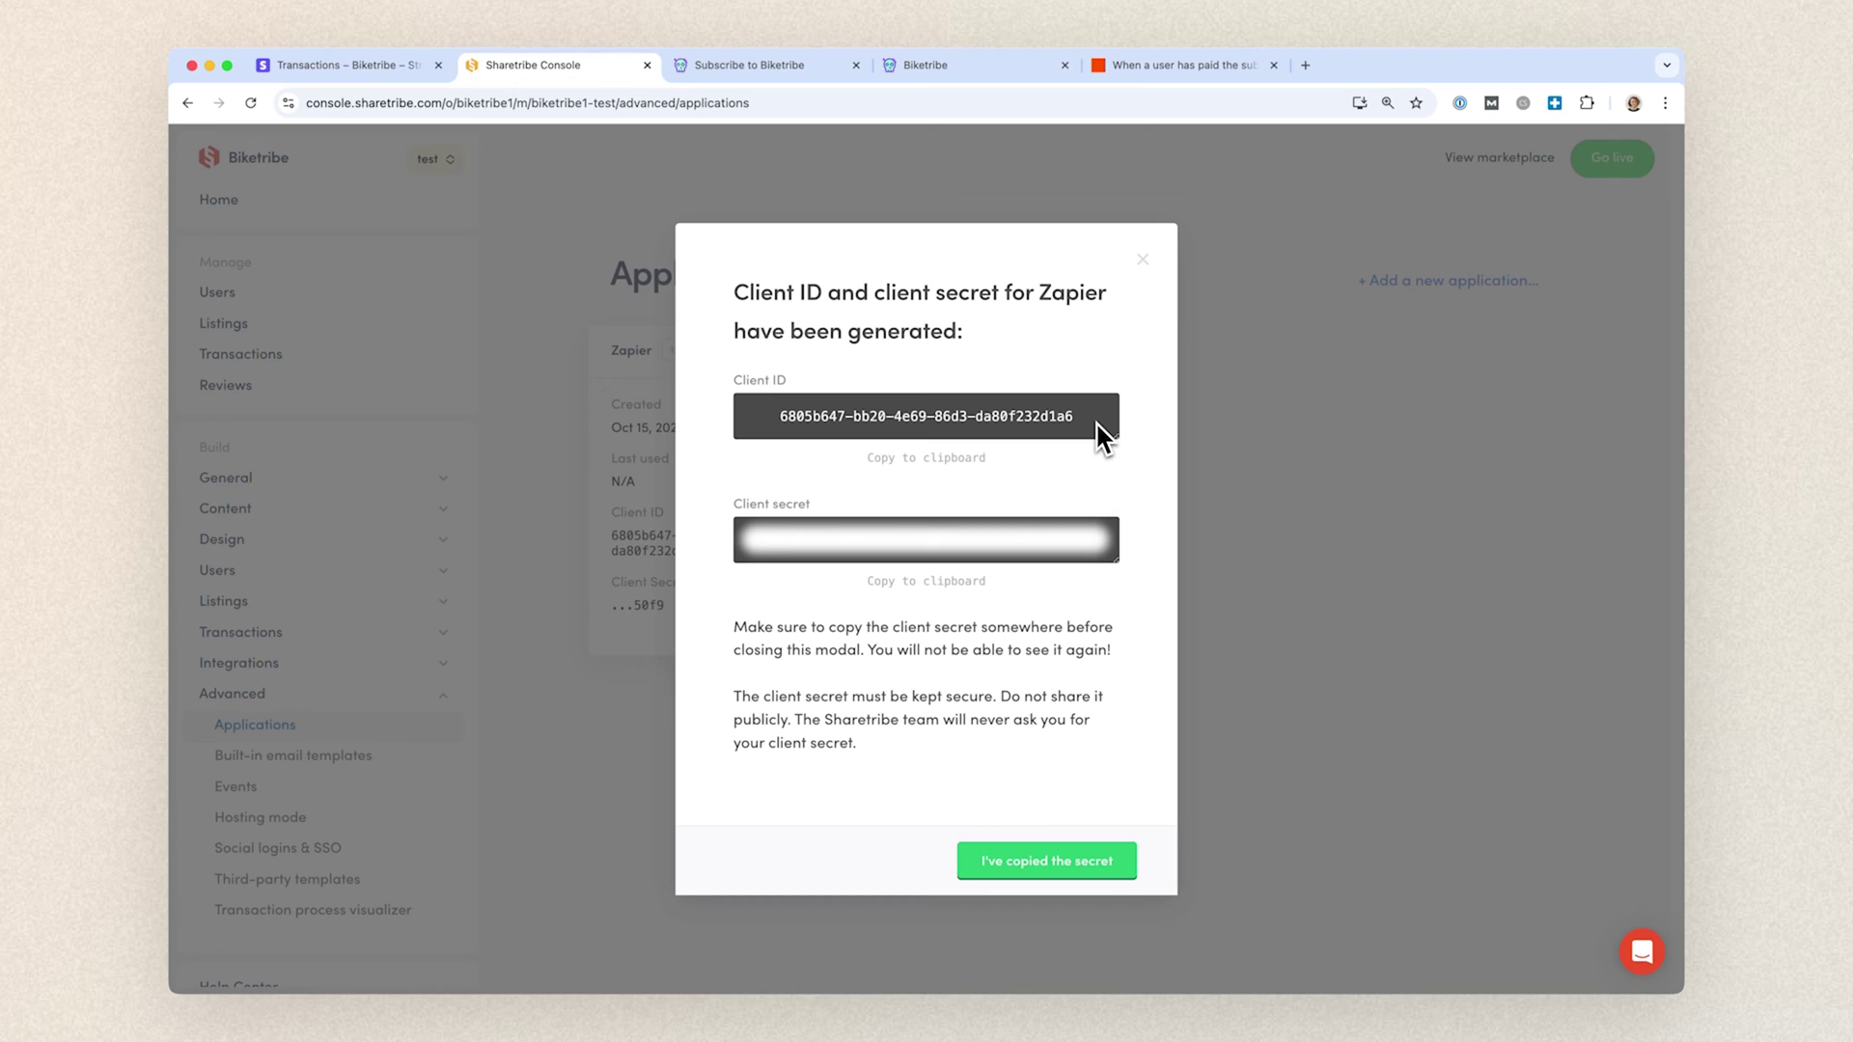
Step: Copy the Zapier application's client ID and client secret, then acknowledge the secret notice
{"action": "left_click", "coordinate": [983, 460]}
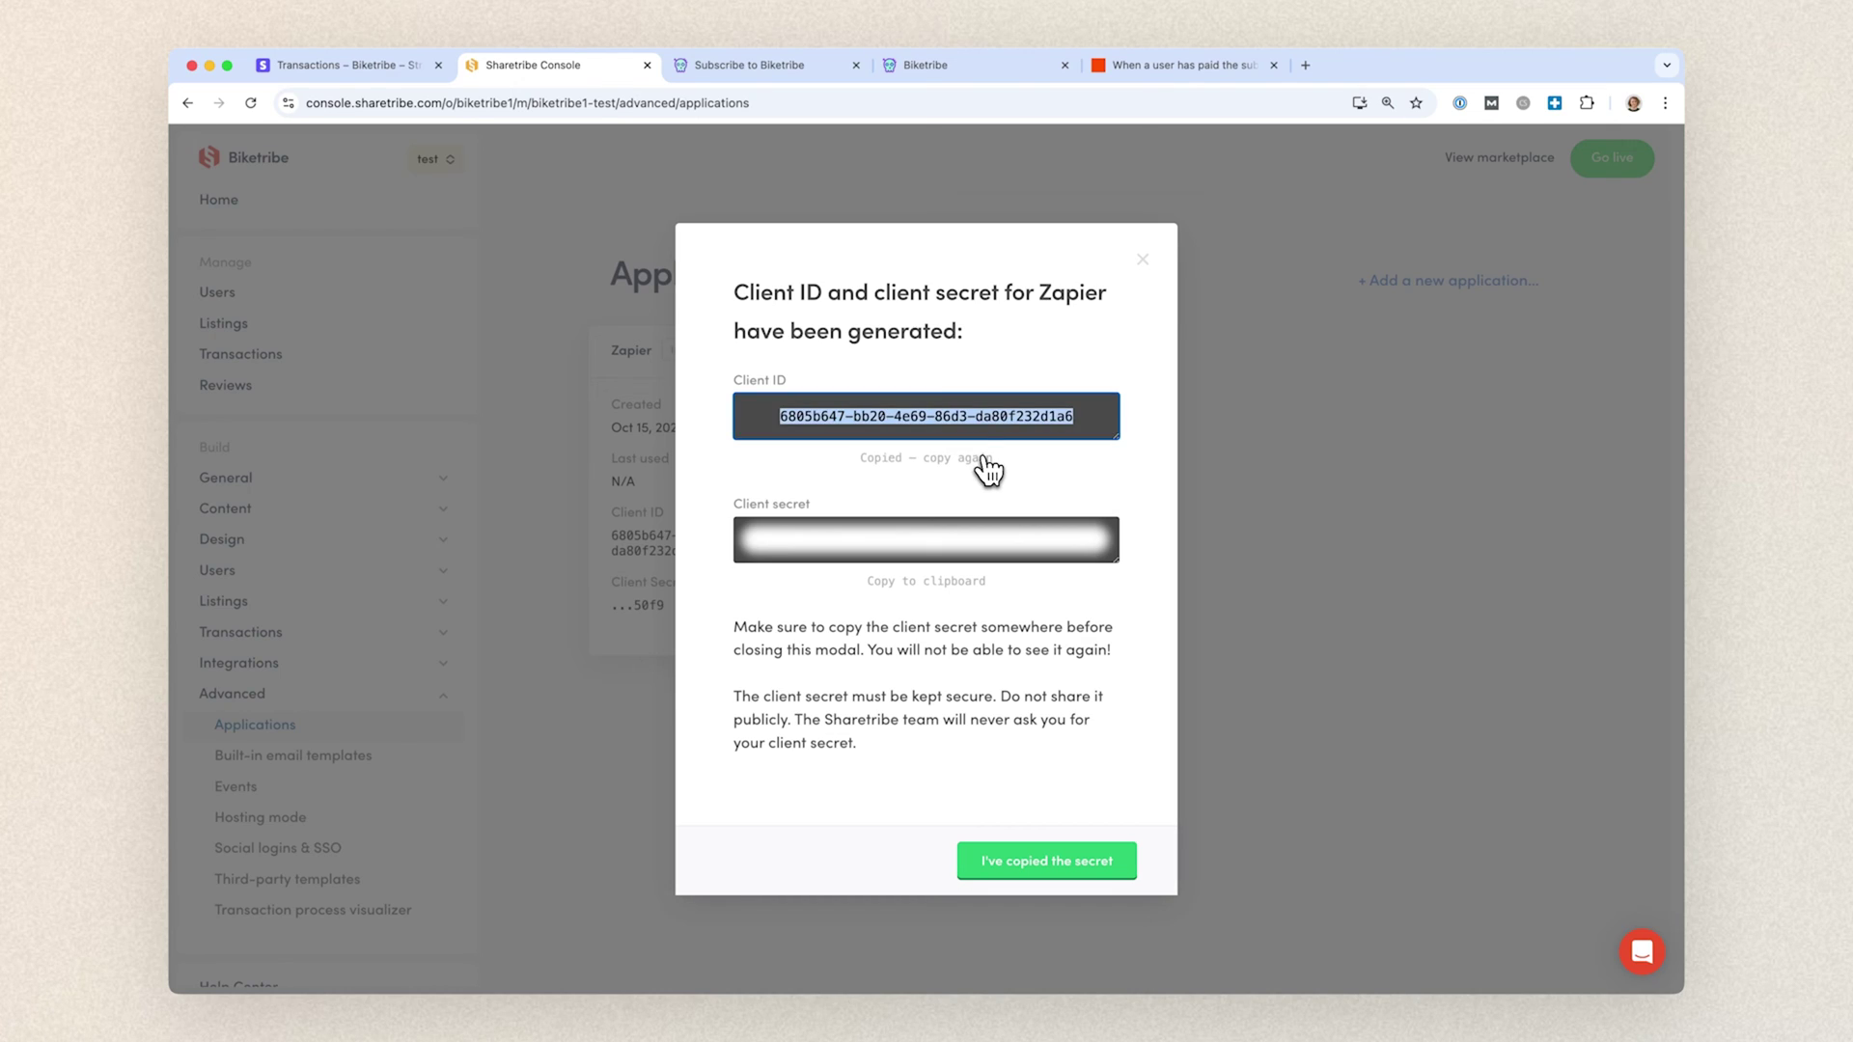
{"action": "left_click", "coordinate": [967, 537]}
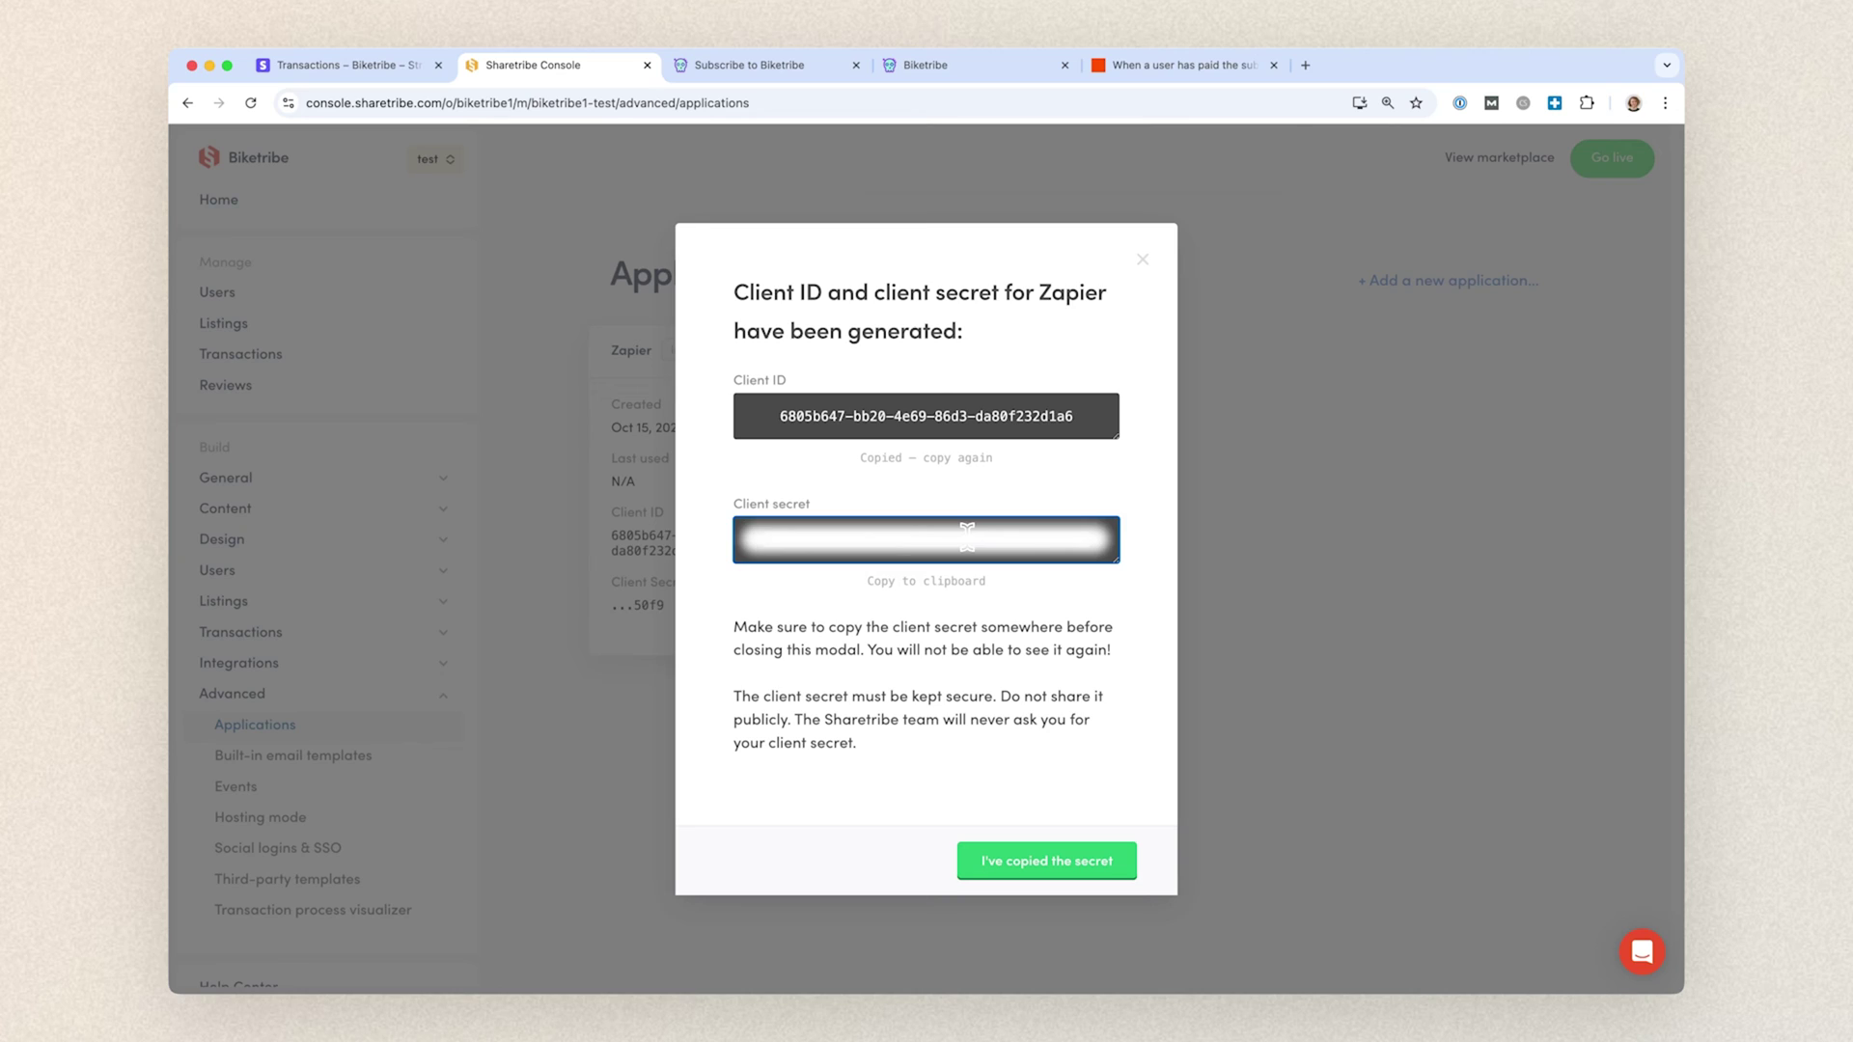
{"action": "left_click", "coordinate": [951, 582]}
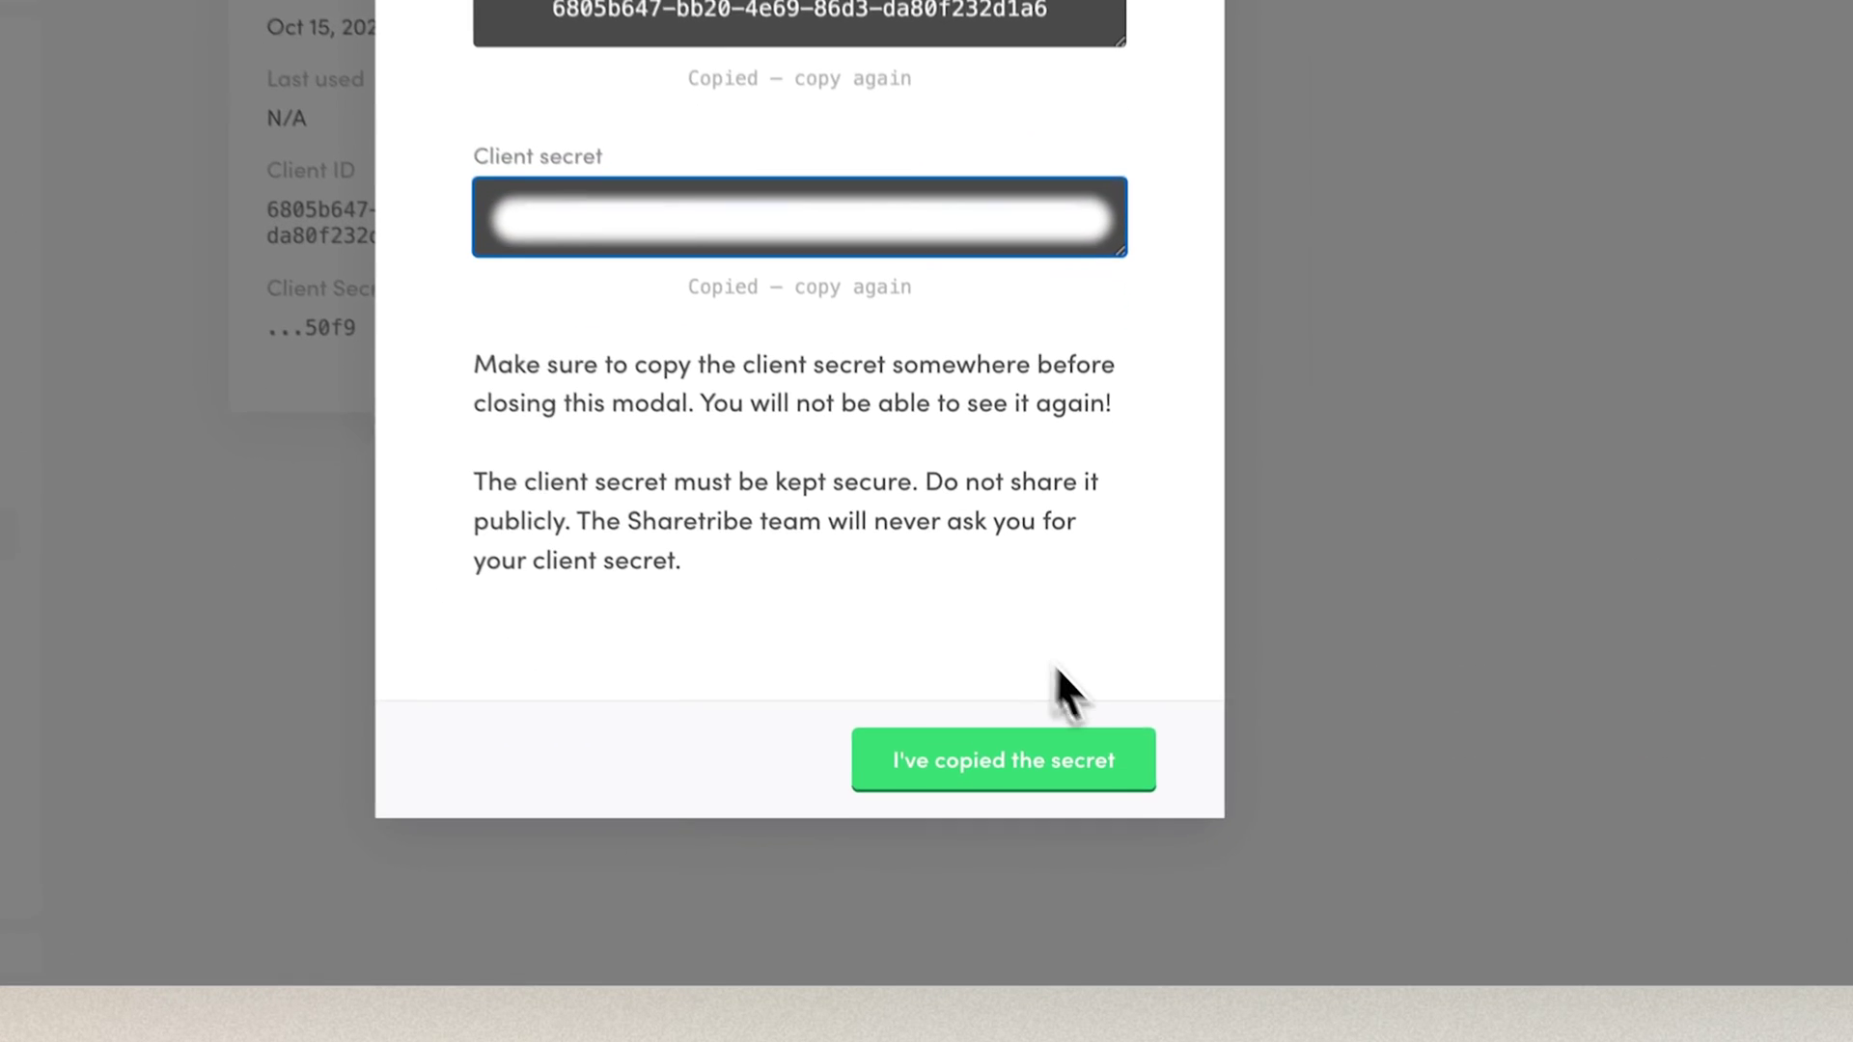
{"action": "left_click", "coordinate": [1118, 760]}
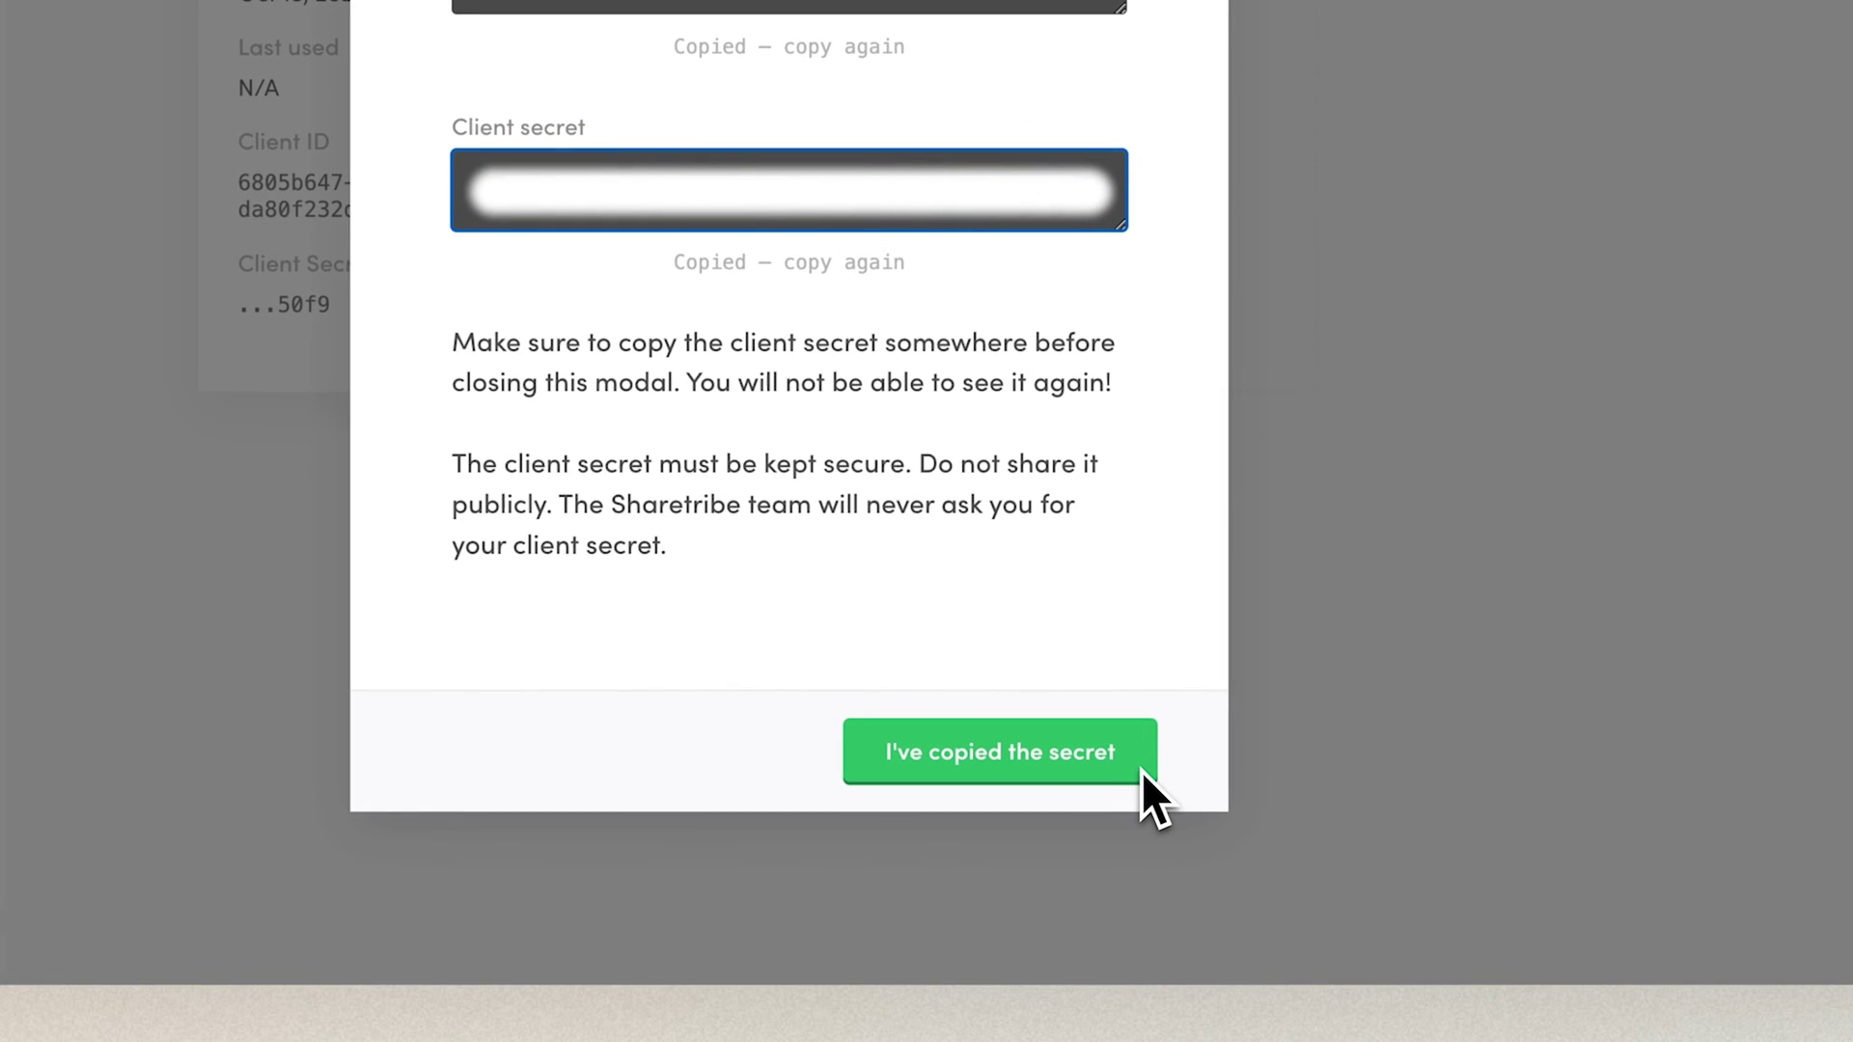
{"action": "left_click", "coordinate": [1117, 761]}
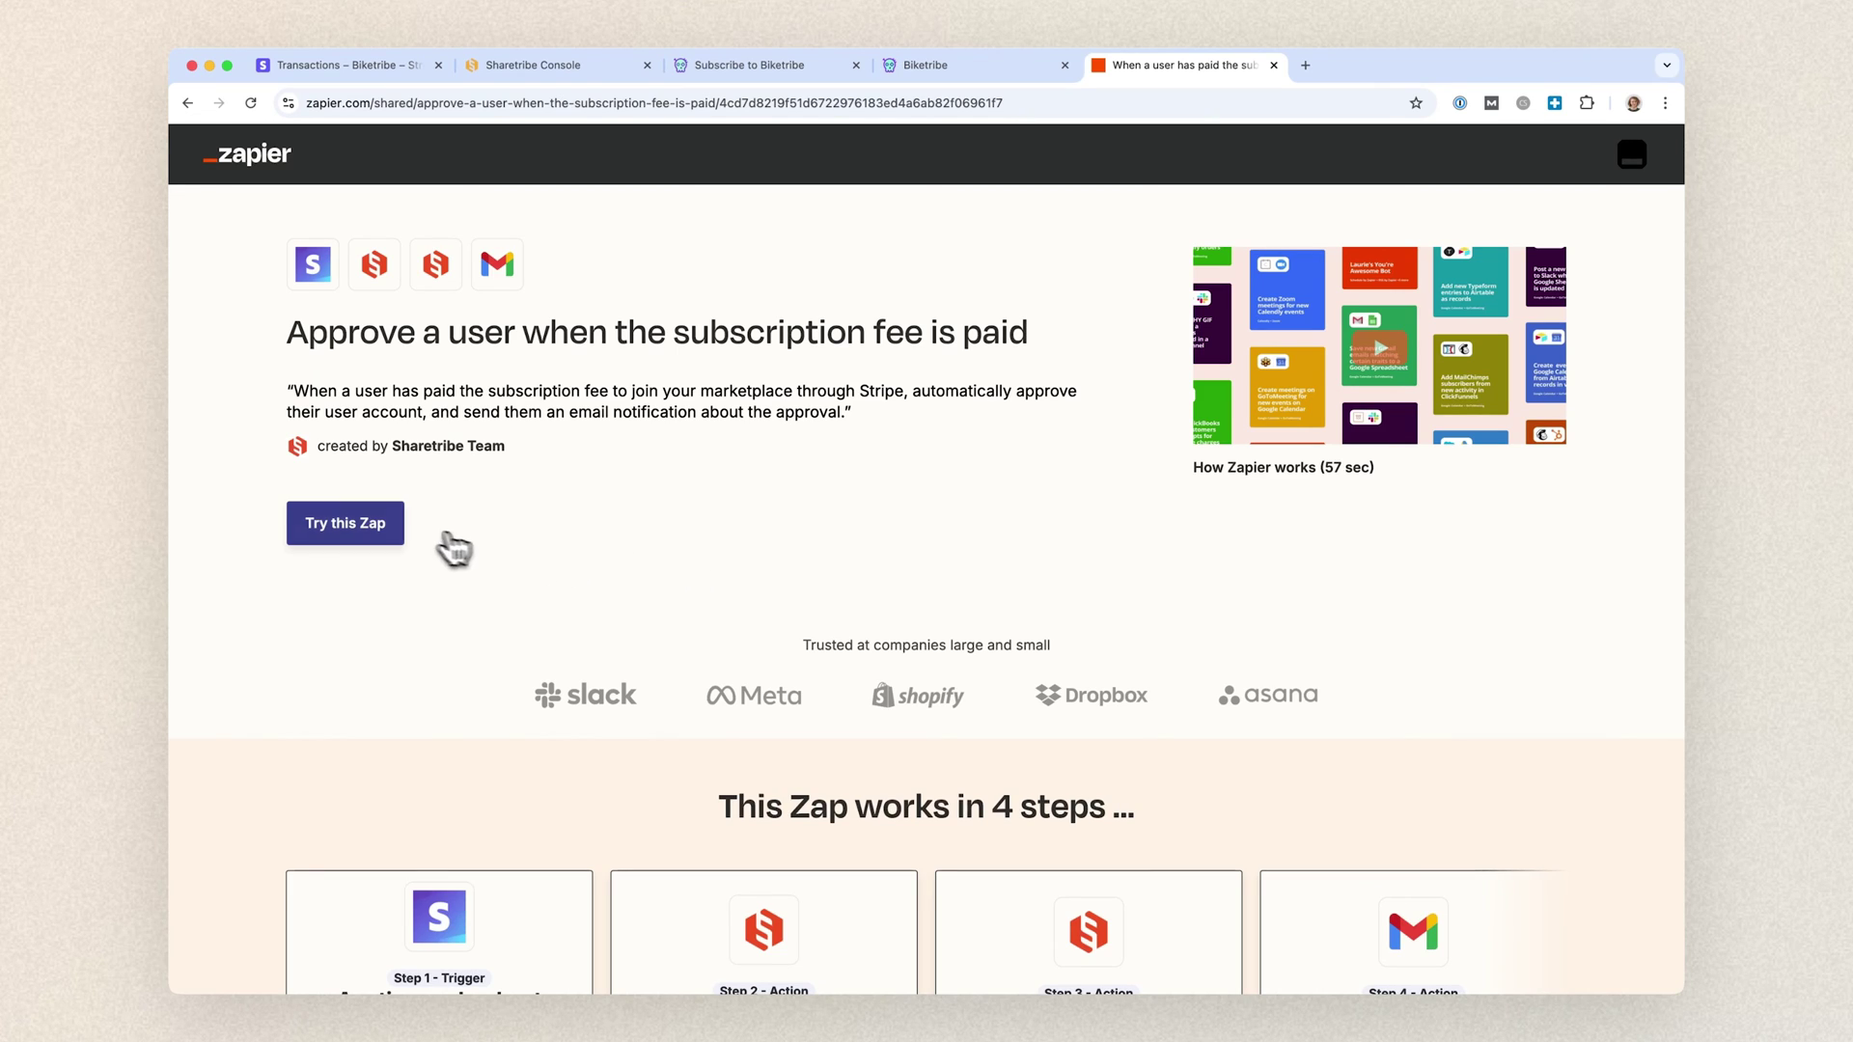
Step: Try the shared 'Approve a user when the subscription fee is paid' Zap template
{"action": "left_click", "coordinate": [357, 526]}
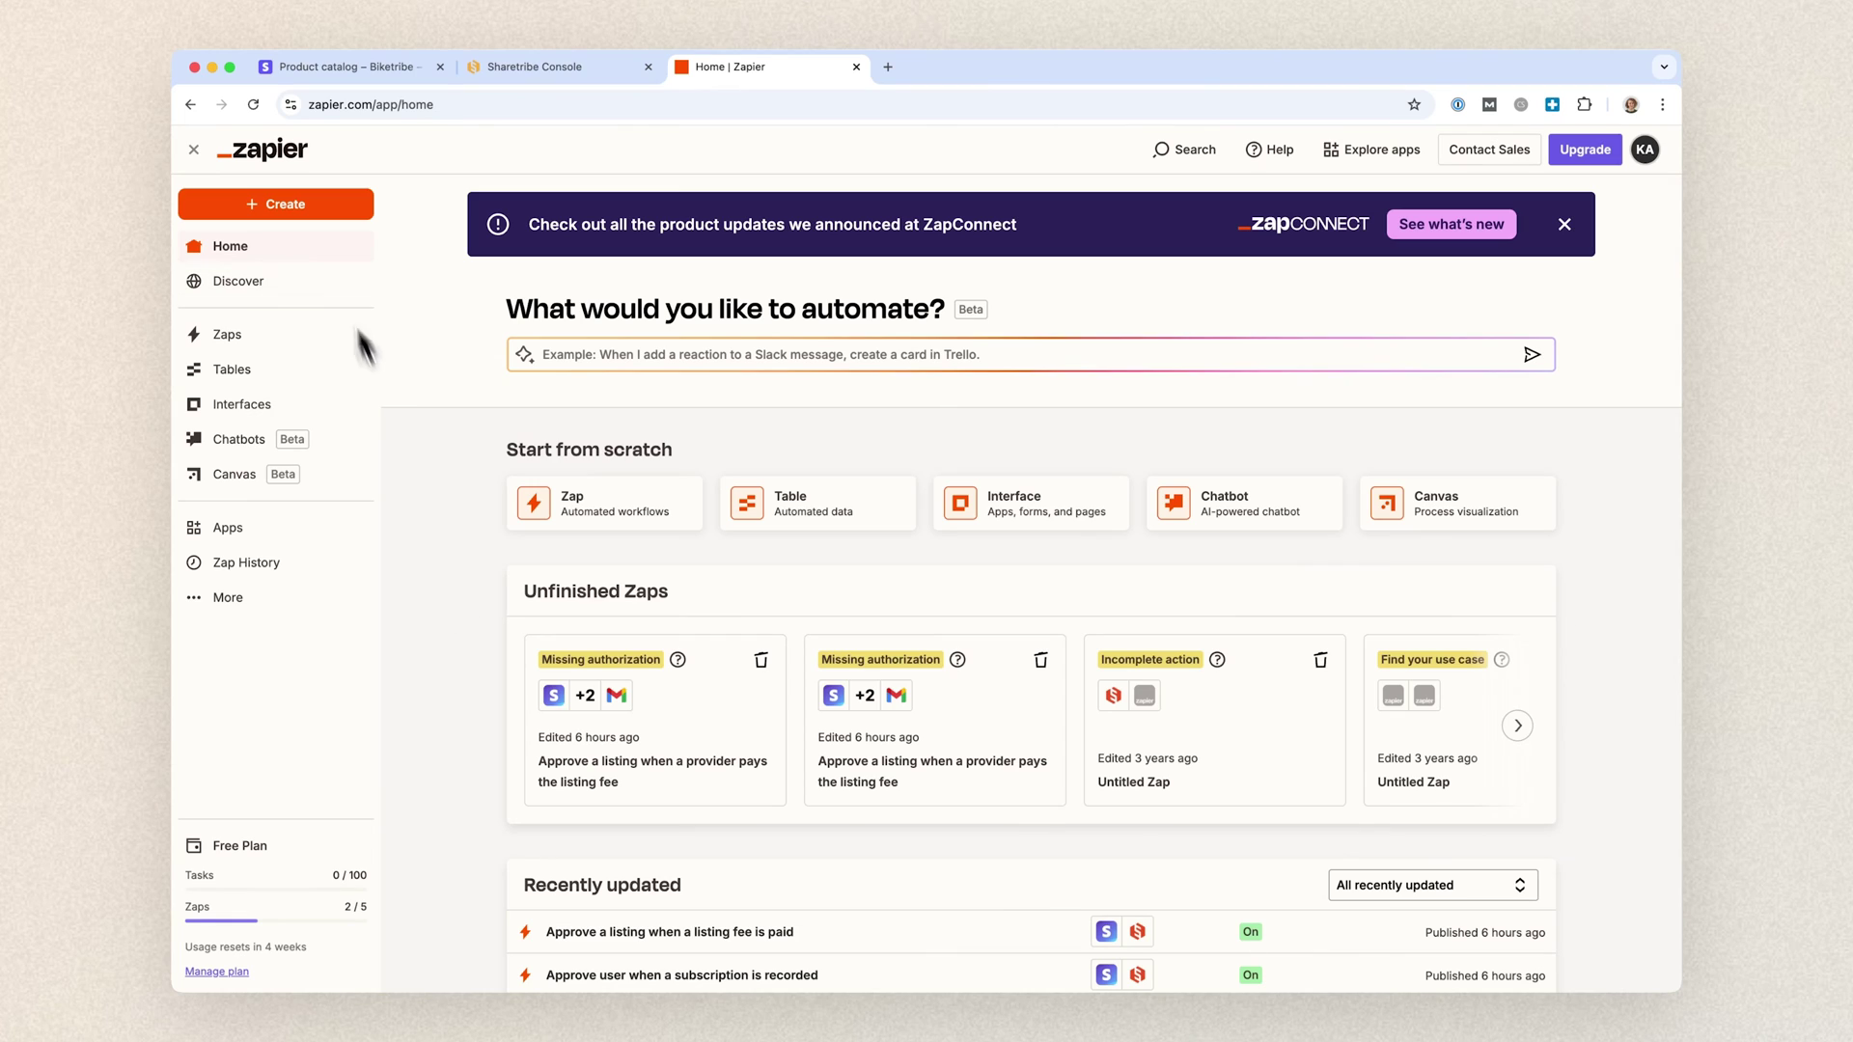
Step: Create a new Zap and pick Stripe as its trigger app
{"action": "left_click", "coordinate": [241, 204]}
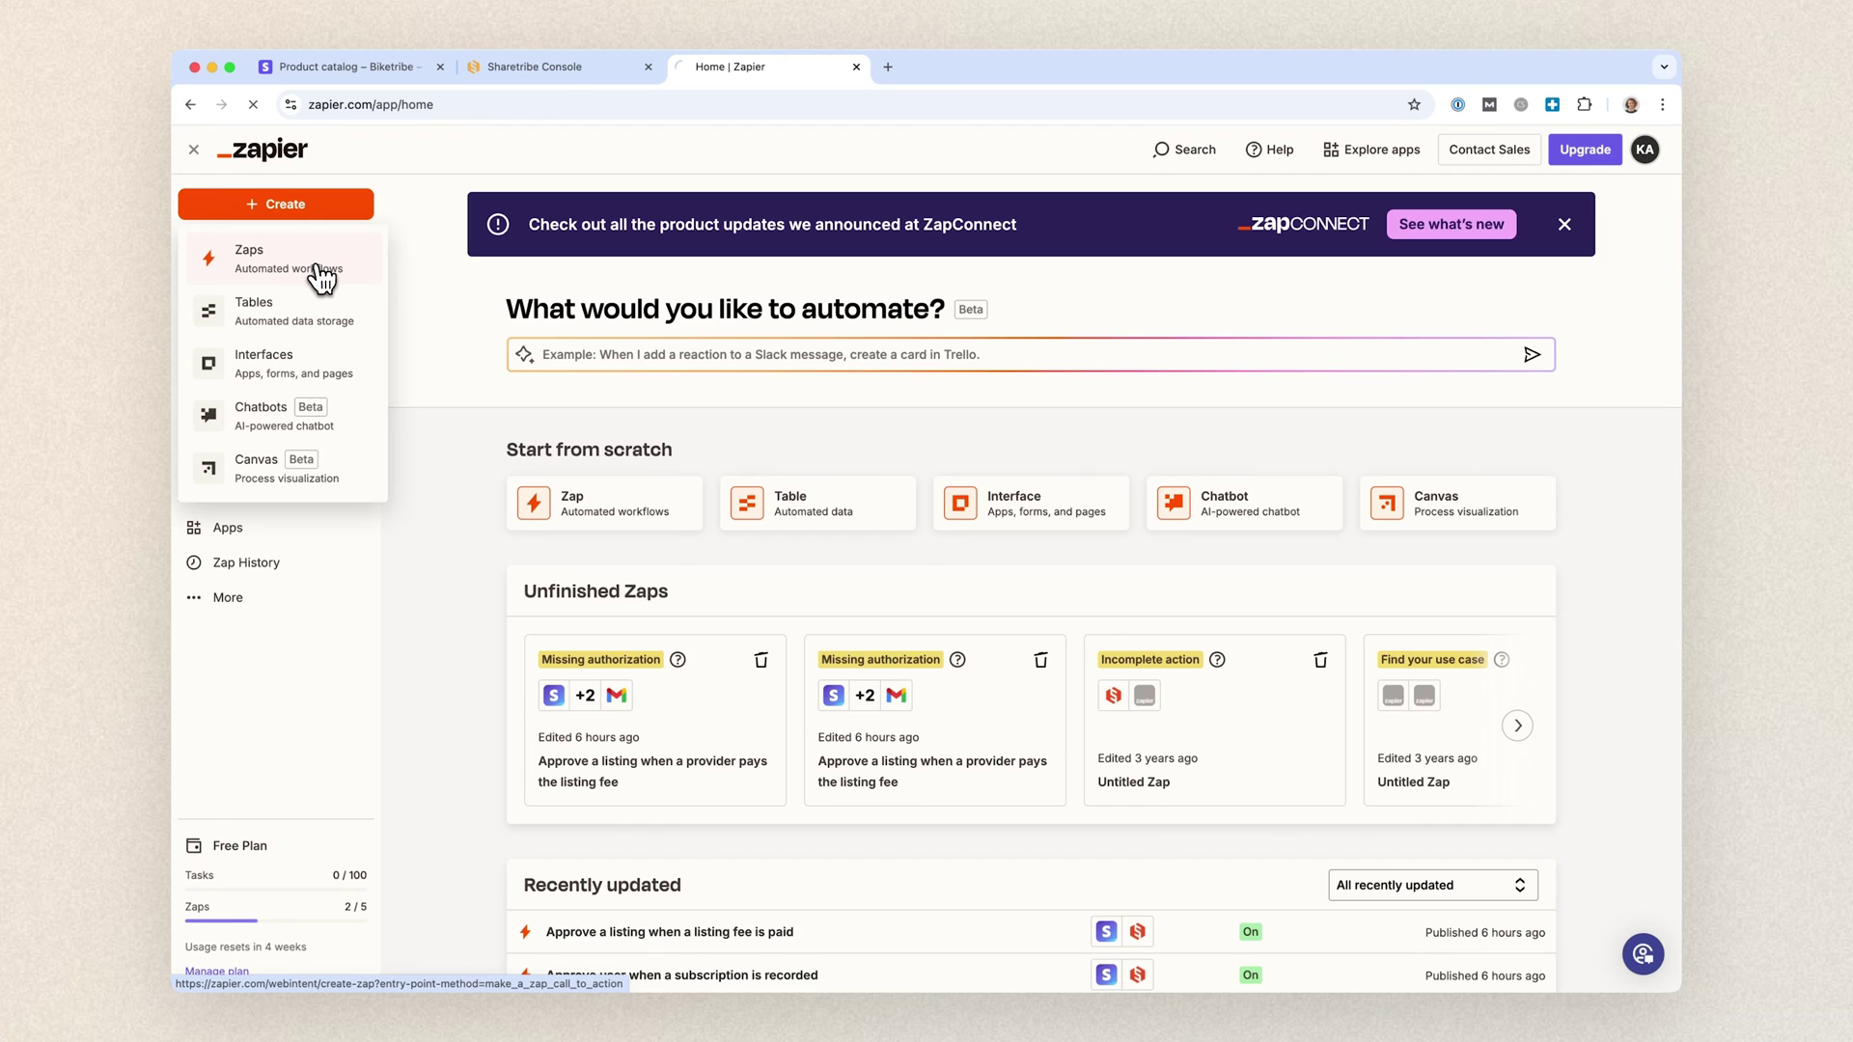
{"action": "left_click", "coordinate": [319, 258]}
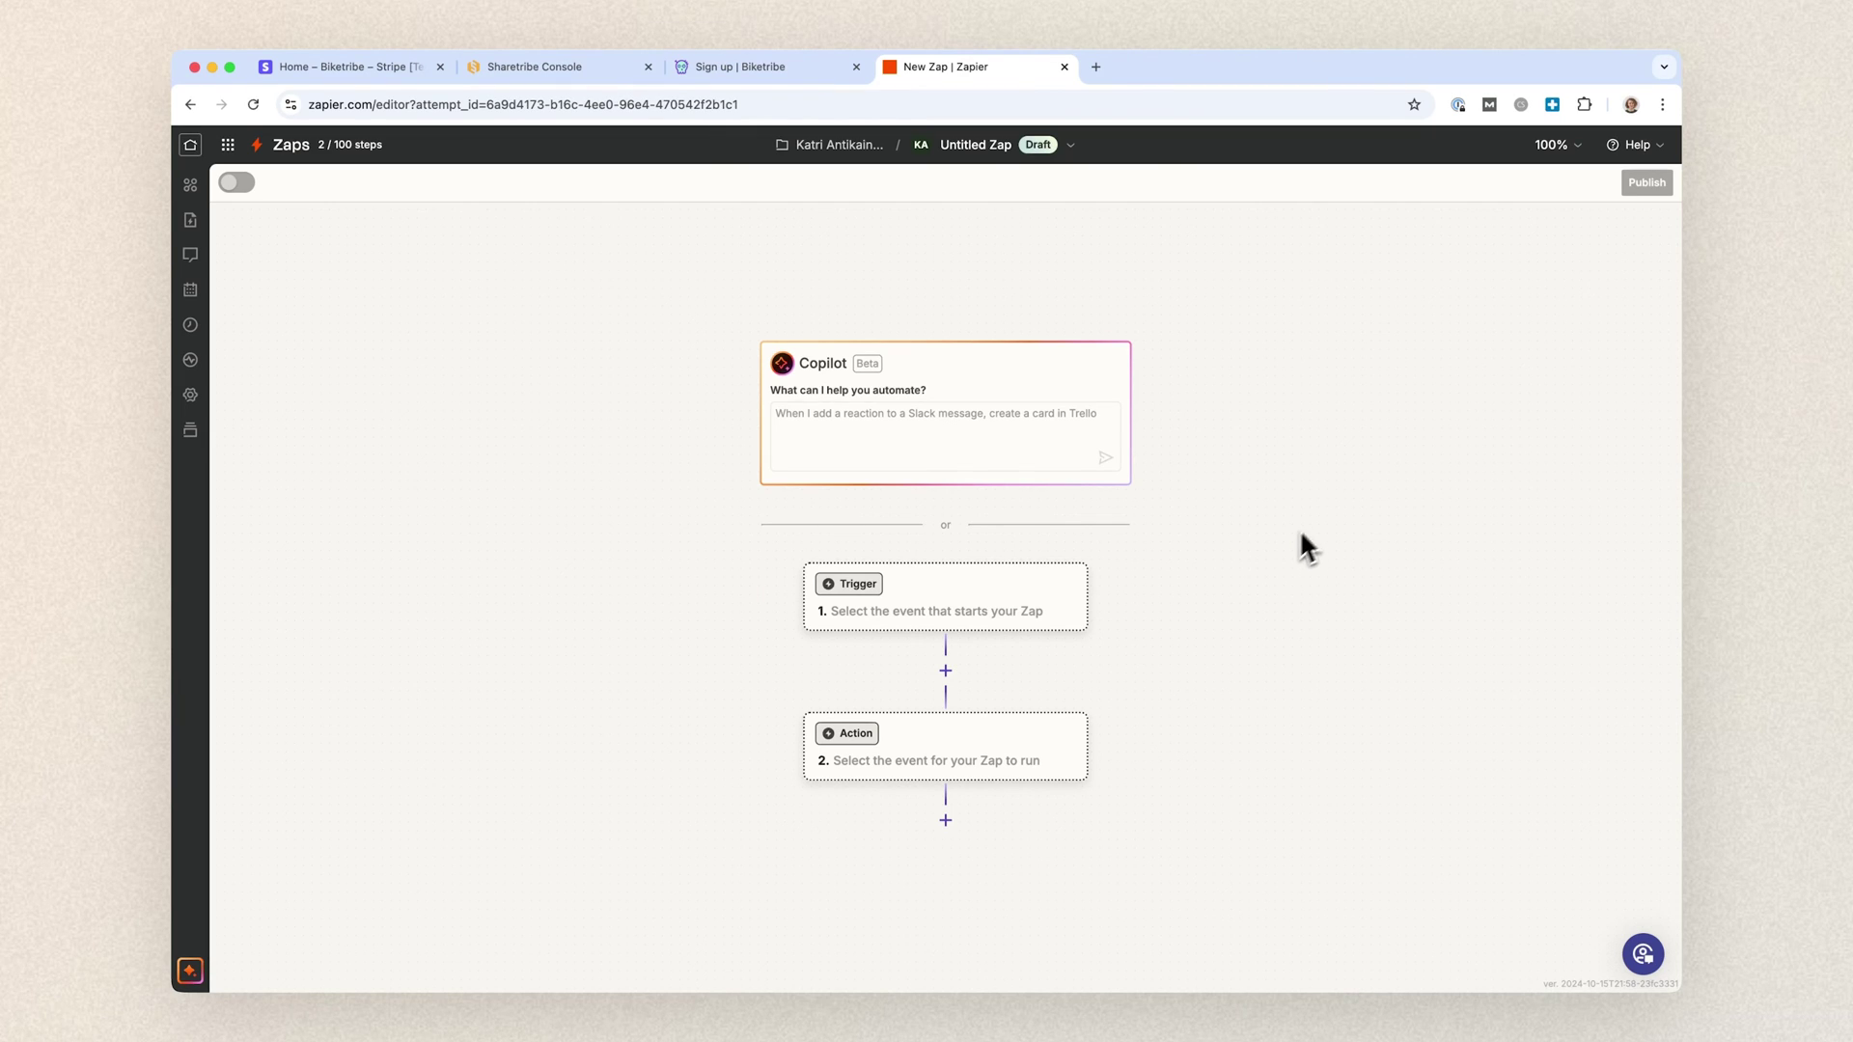
{"action": "left_click", "coordinate": [991, 617]}
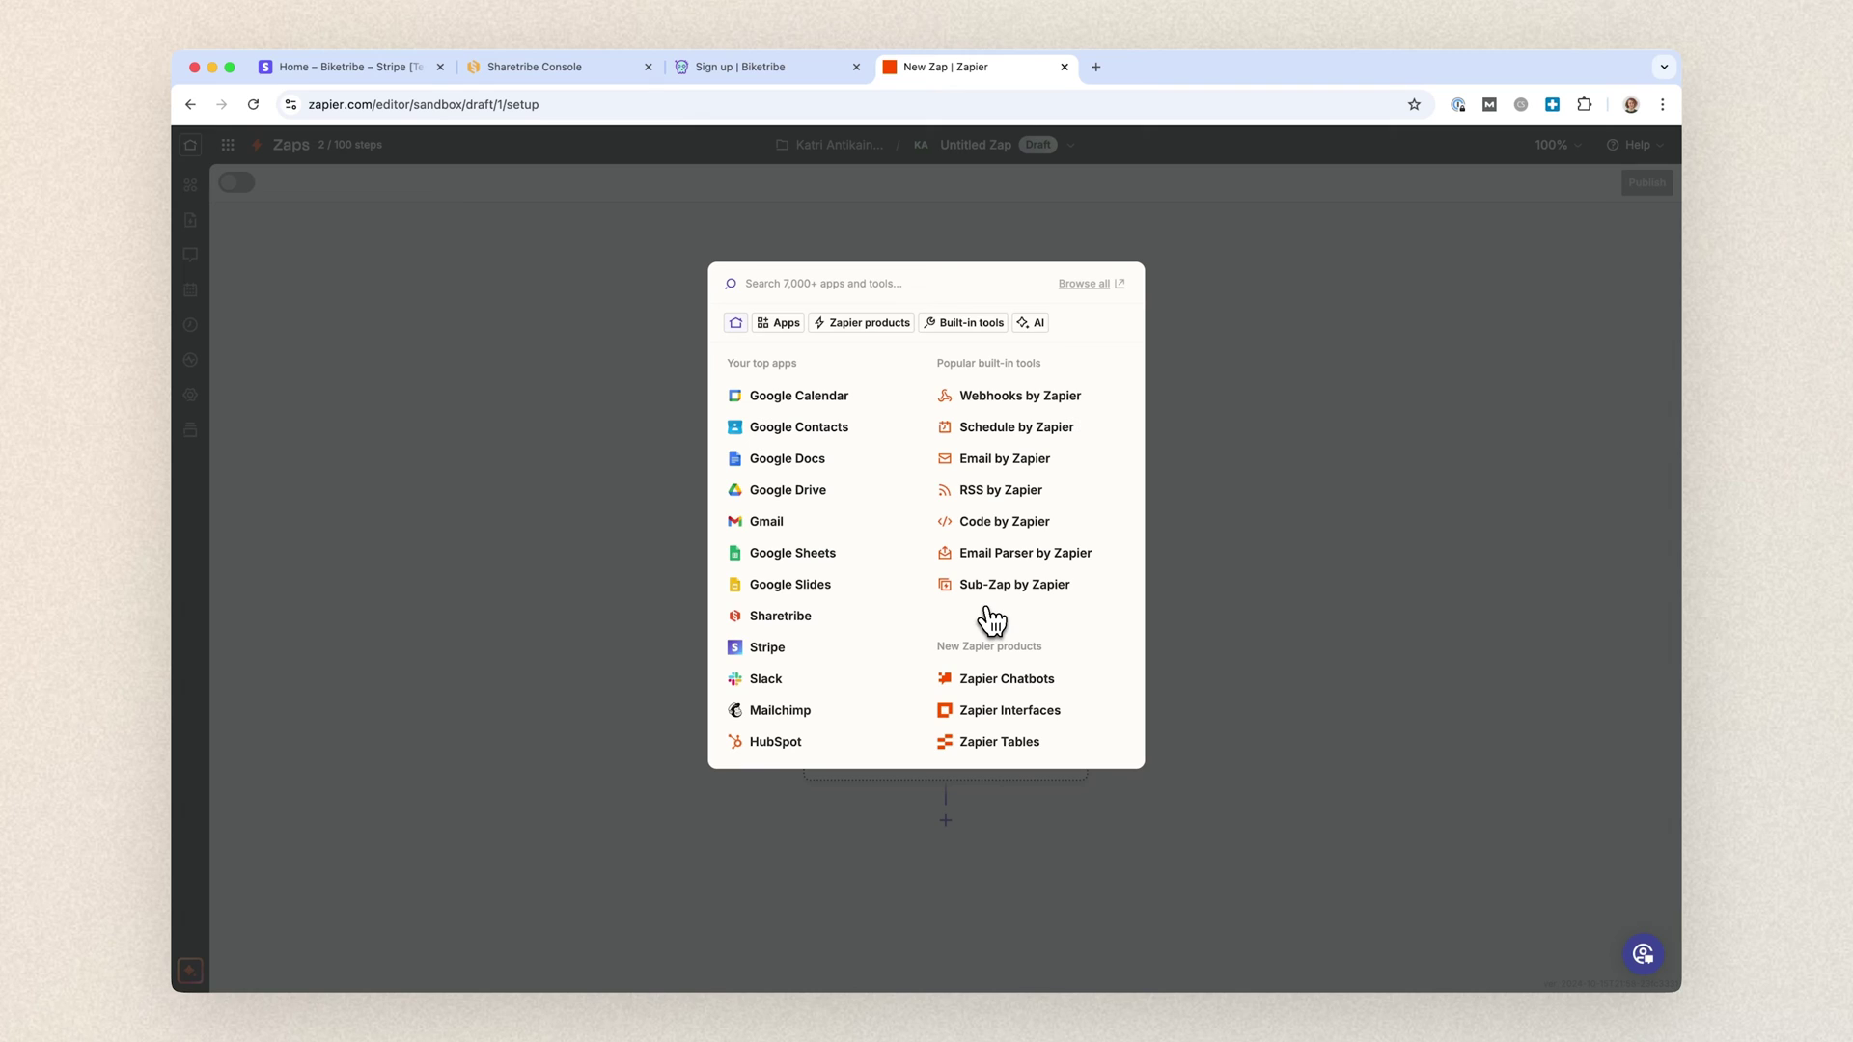
{"action": "left_click", "coordinate": [867, 287]}
{"action": "type", "text": "stripe"}
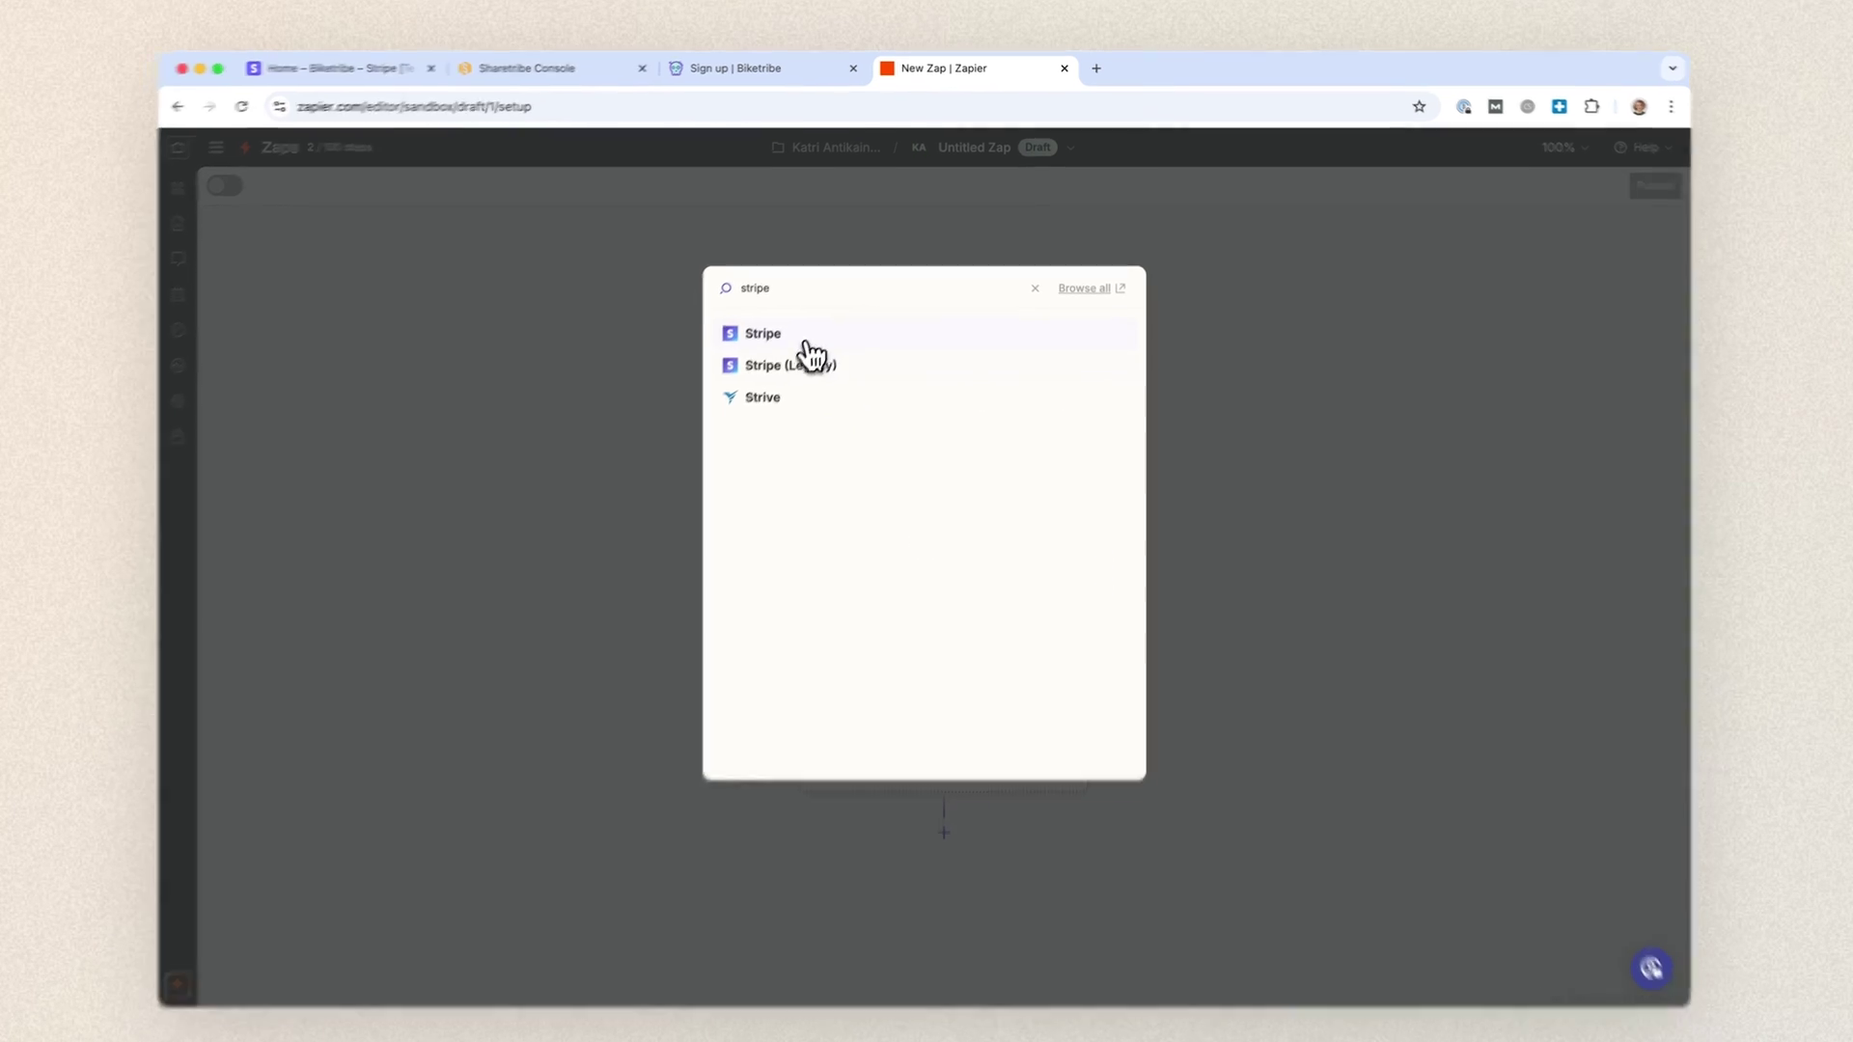
{"action": "left_click", "coordinate": [813, 334]}
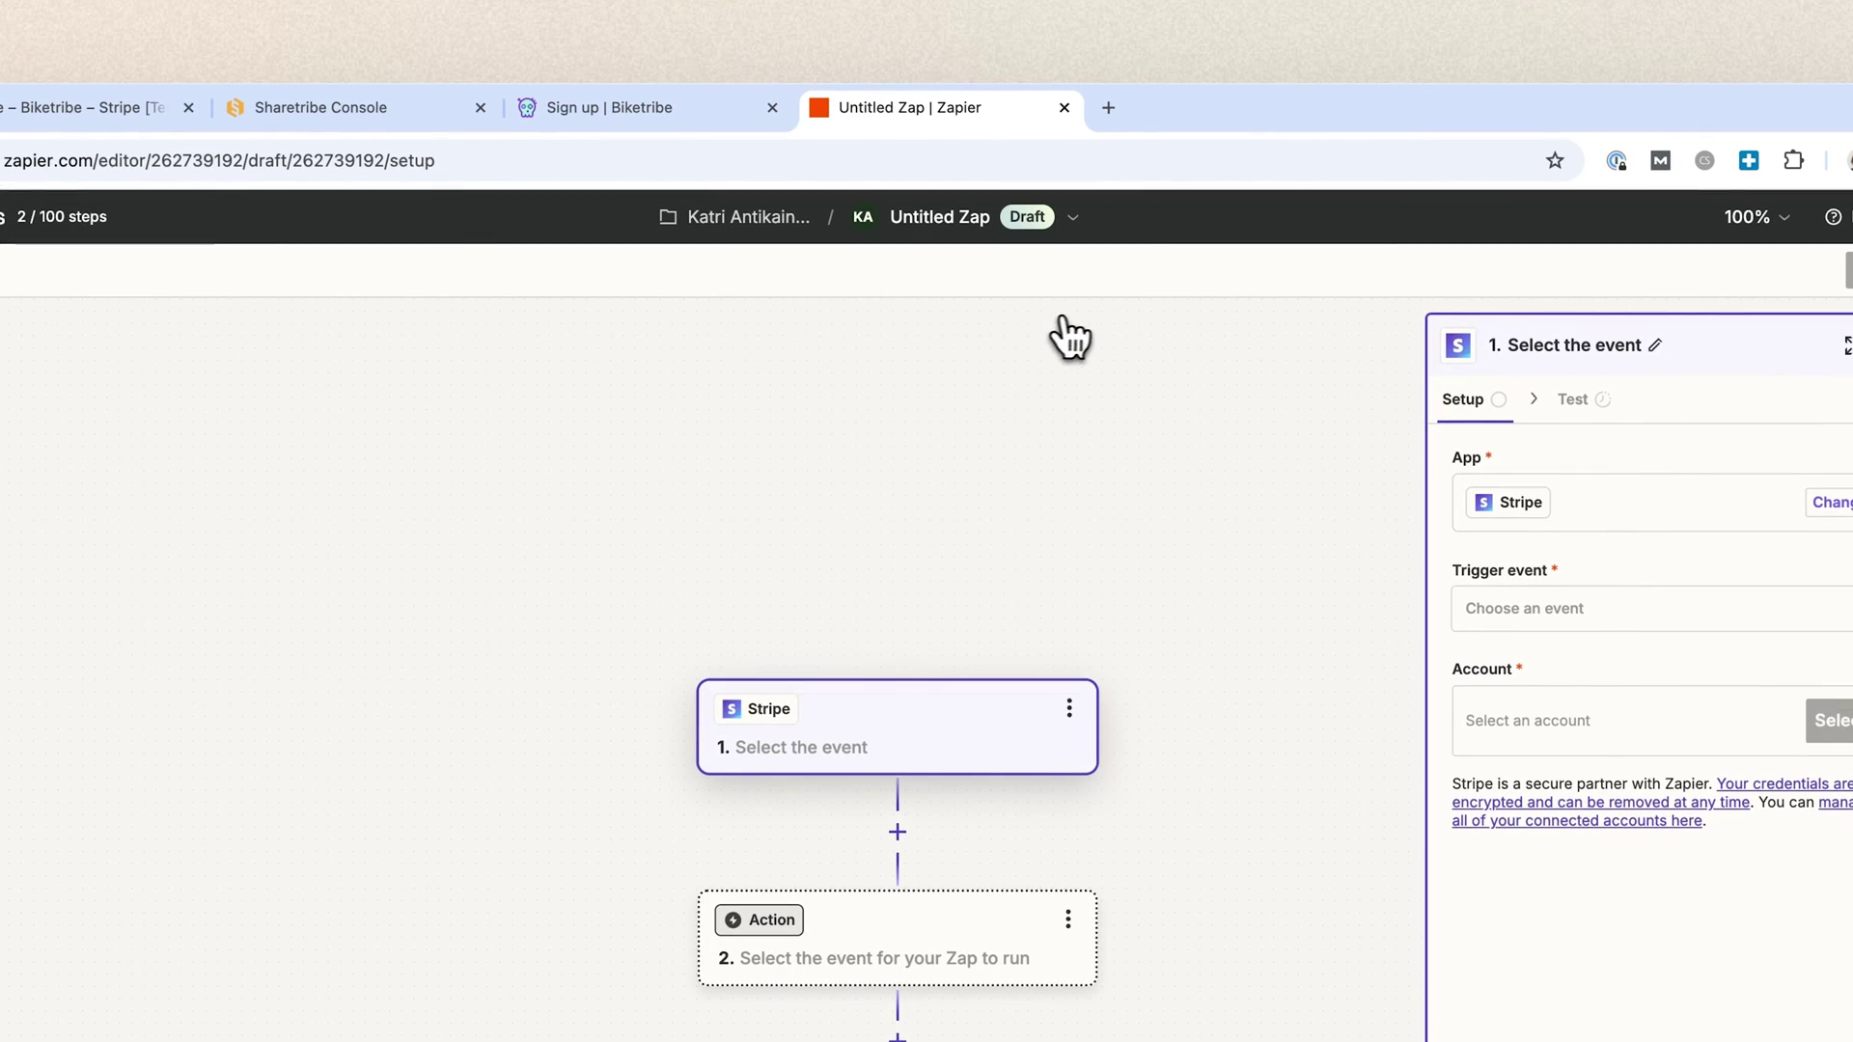
Step: Set the Stripe trigger event to Checkout Session Completed using the existing Stripe account
{"action": "left_click", "coordinate": [1676, 618]}
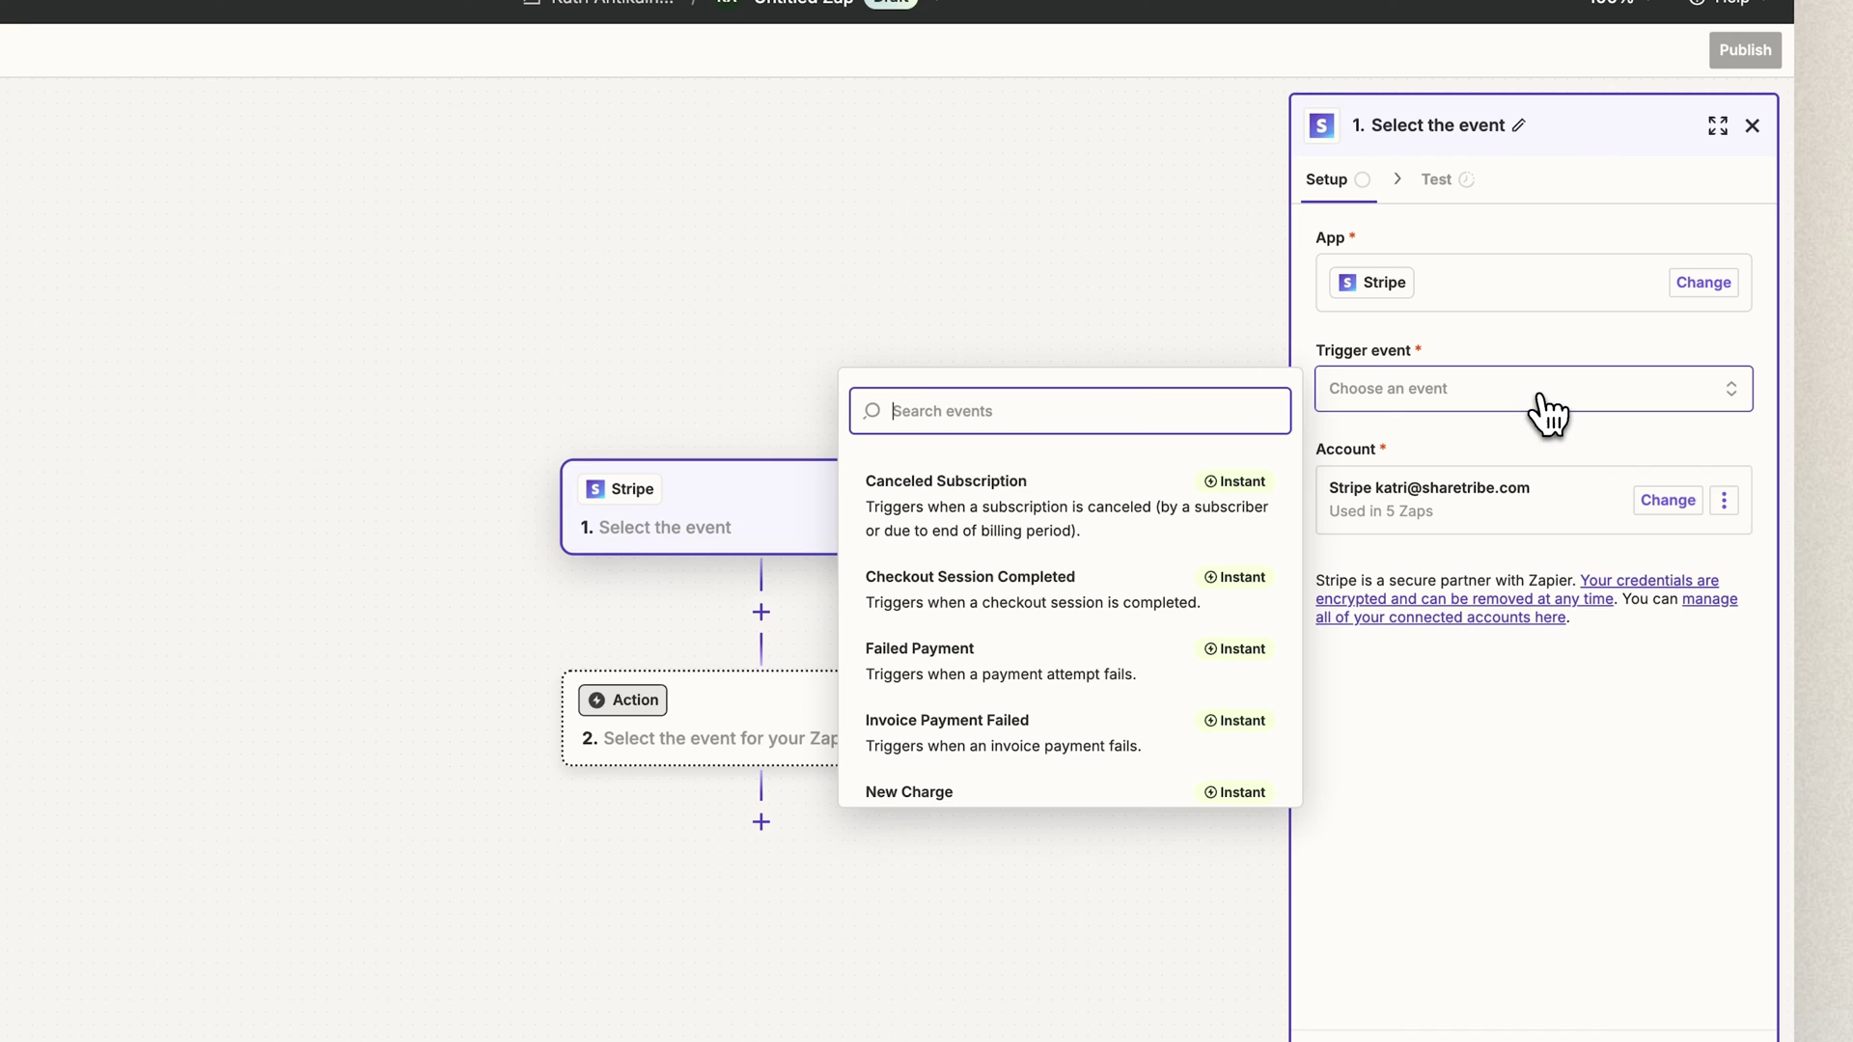
{"action": "left_click", "coordinate": [1099, 616]}
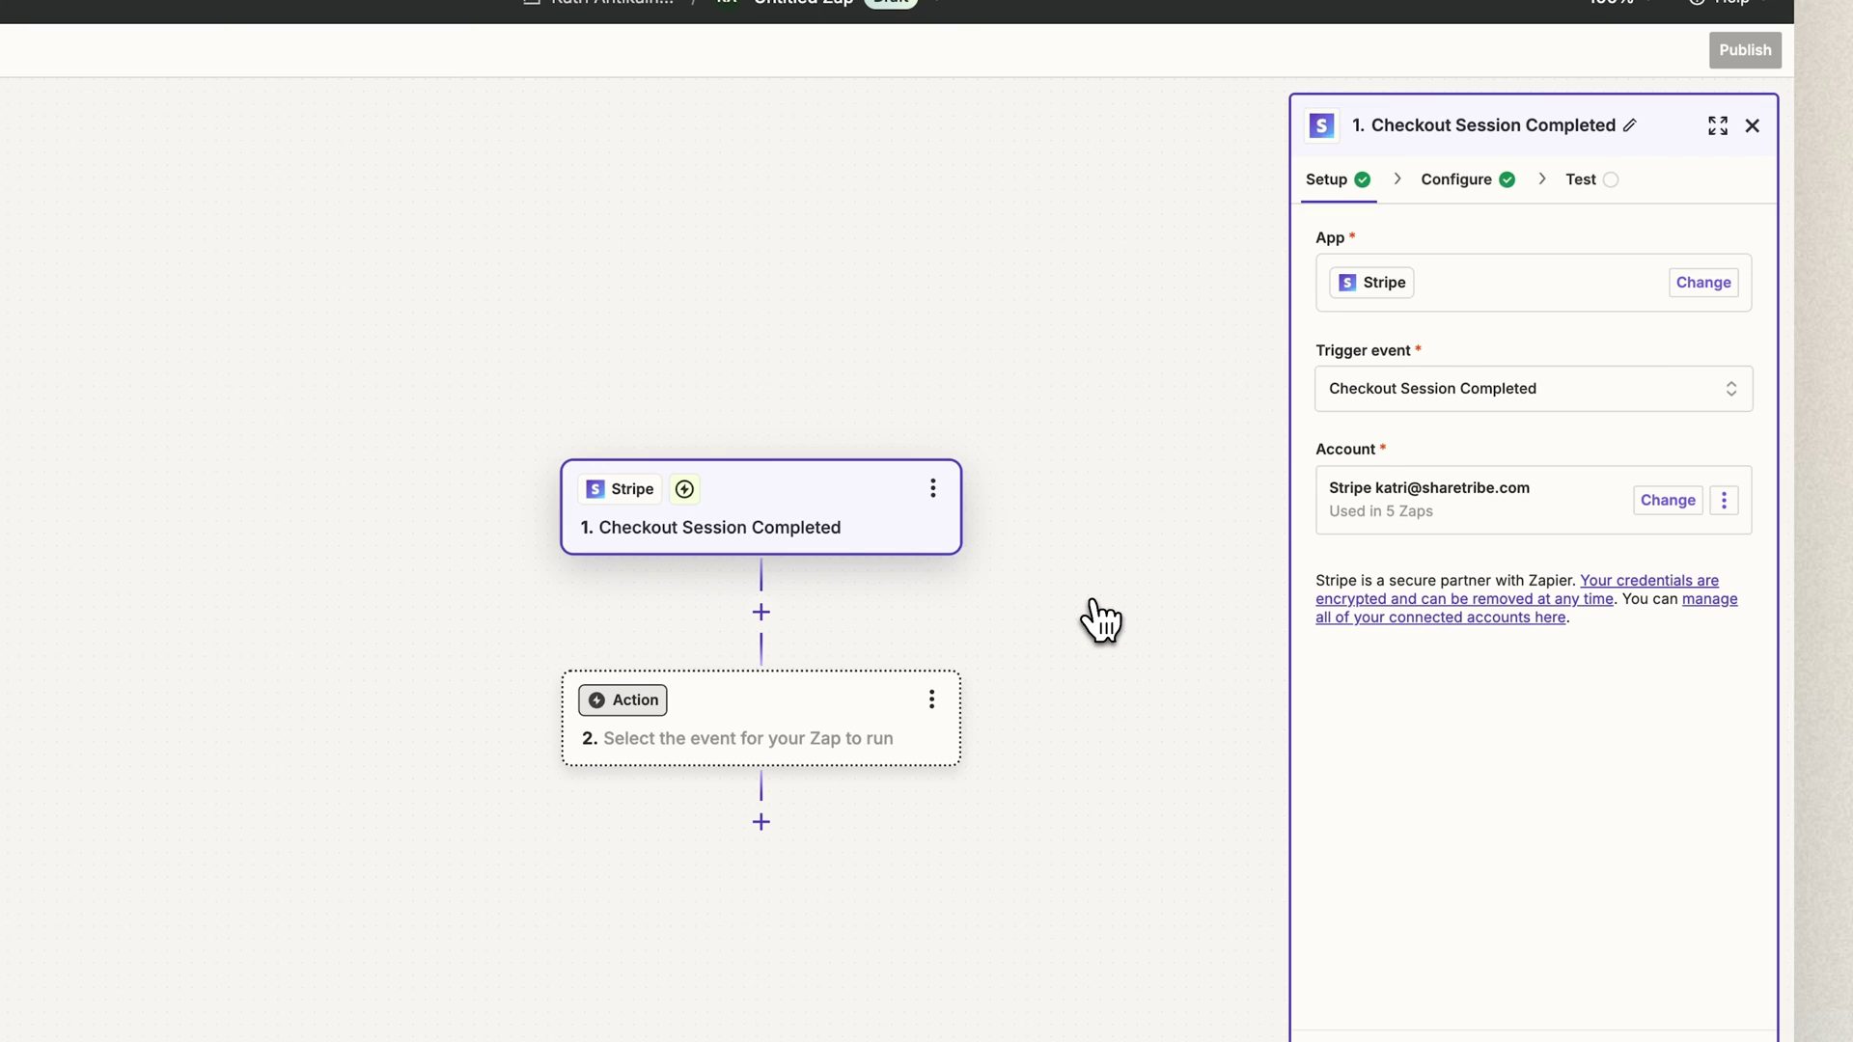
{"action": "left_click", "coordinate": [1407, 531]}
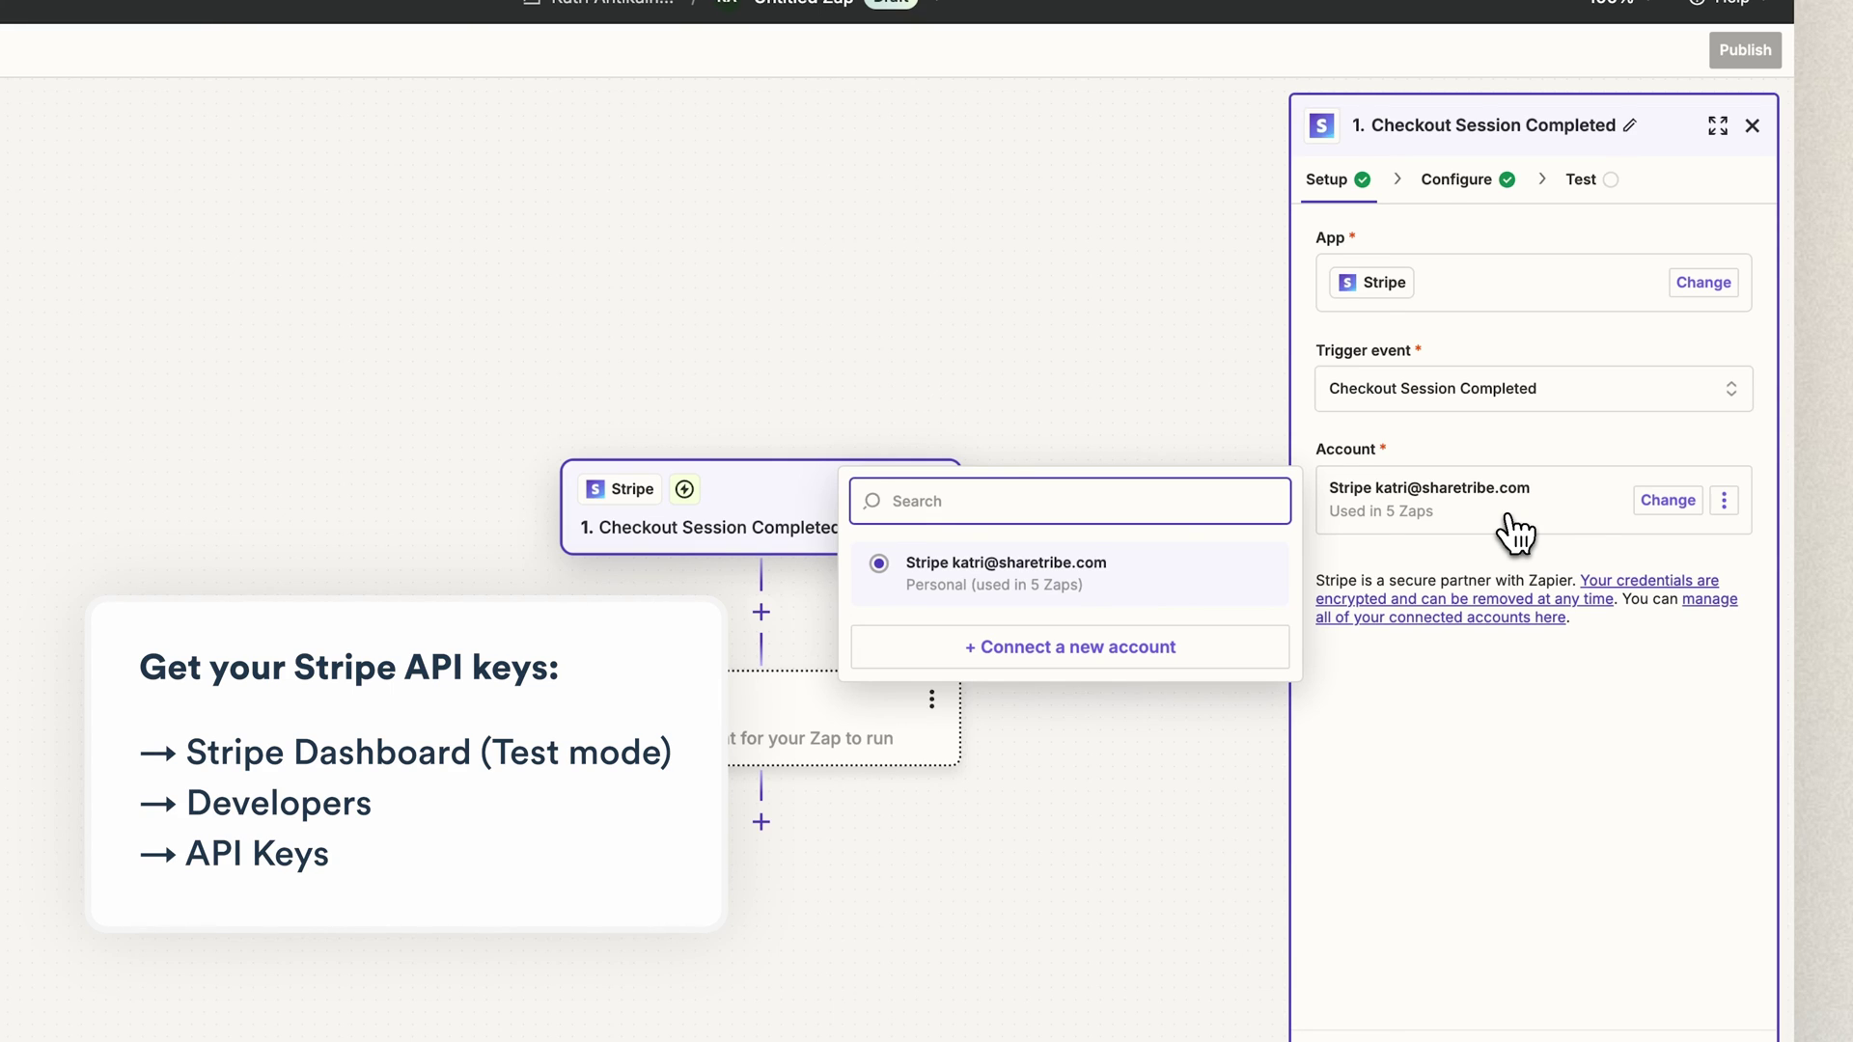
{"action": "left_click", "coordinate": [1515, 533]}
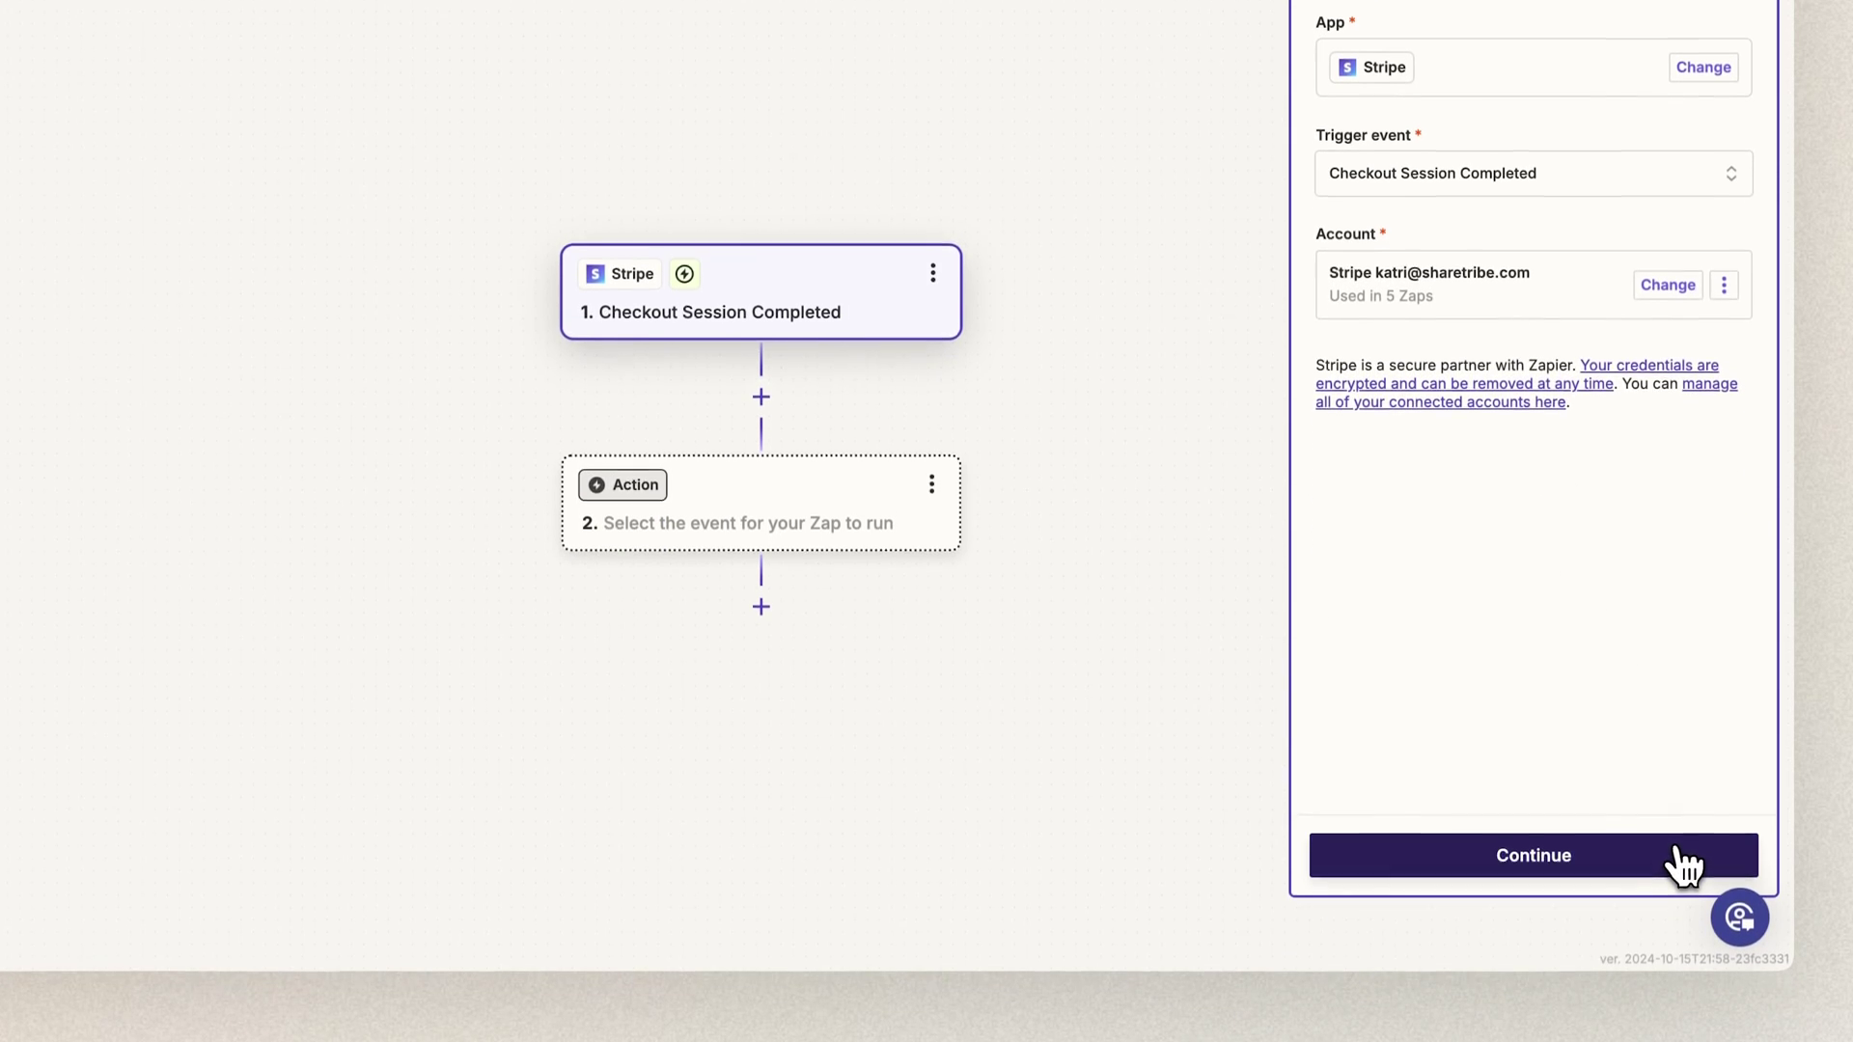
{"action": "left_click", "coordinate": [1680, 854]}
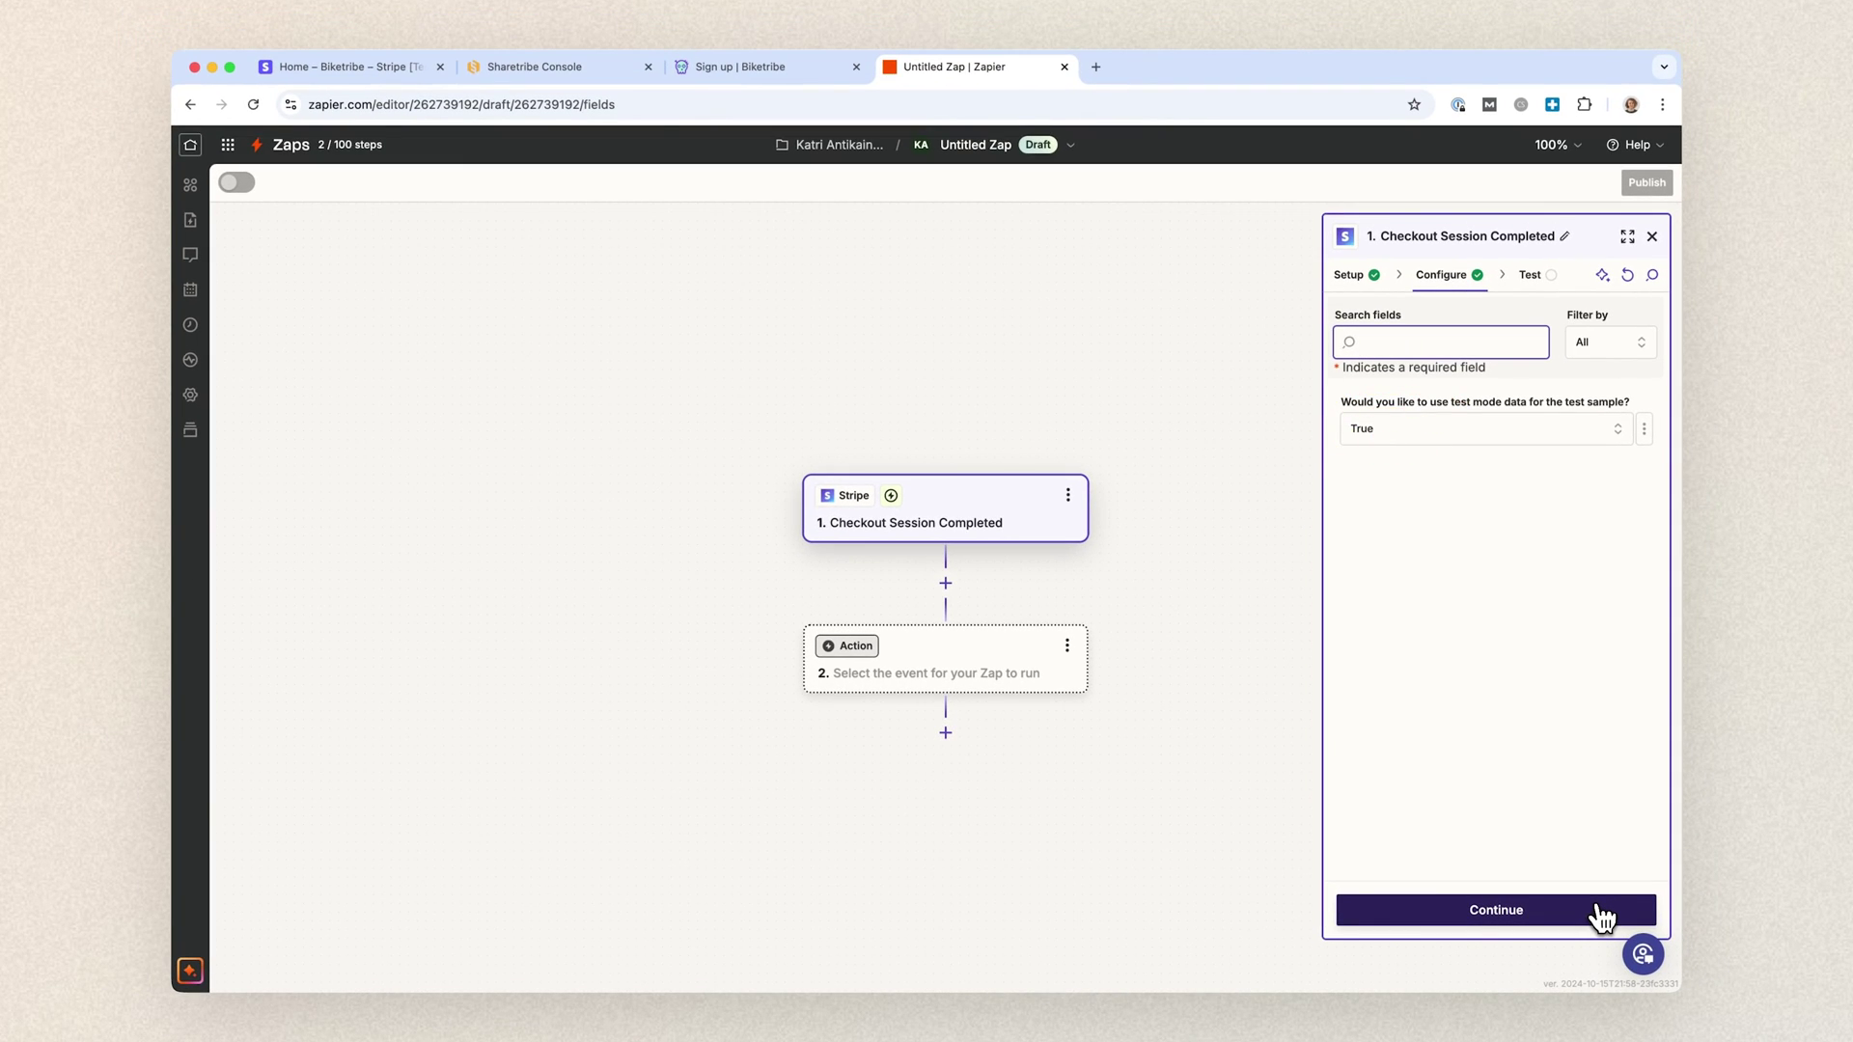
Step: Test the Stripe trigger and pick the Checkout A sample, a €9.90 Biketribe Membership
{"action": "left_click", "coordinate": [1599, 917]}
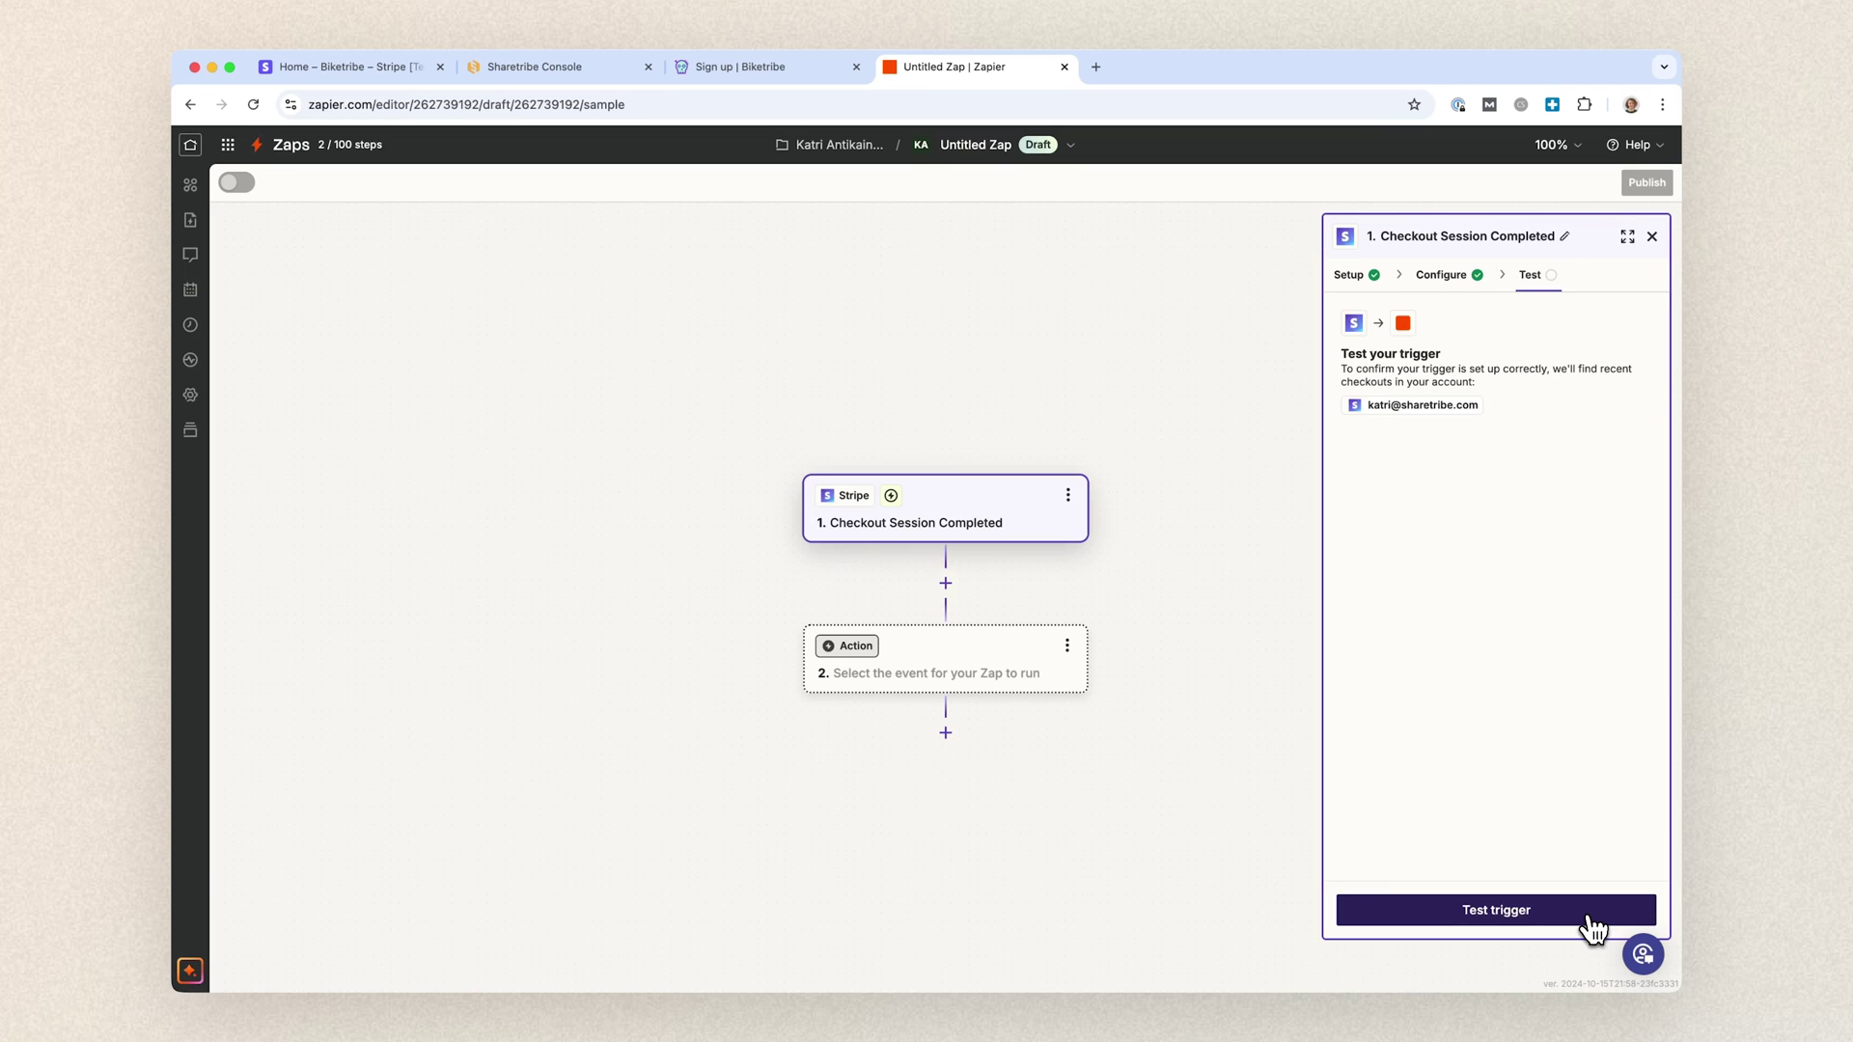
{"action": "left_click", "coordinate": [1544, 916]}
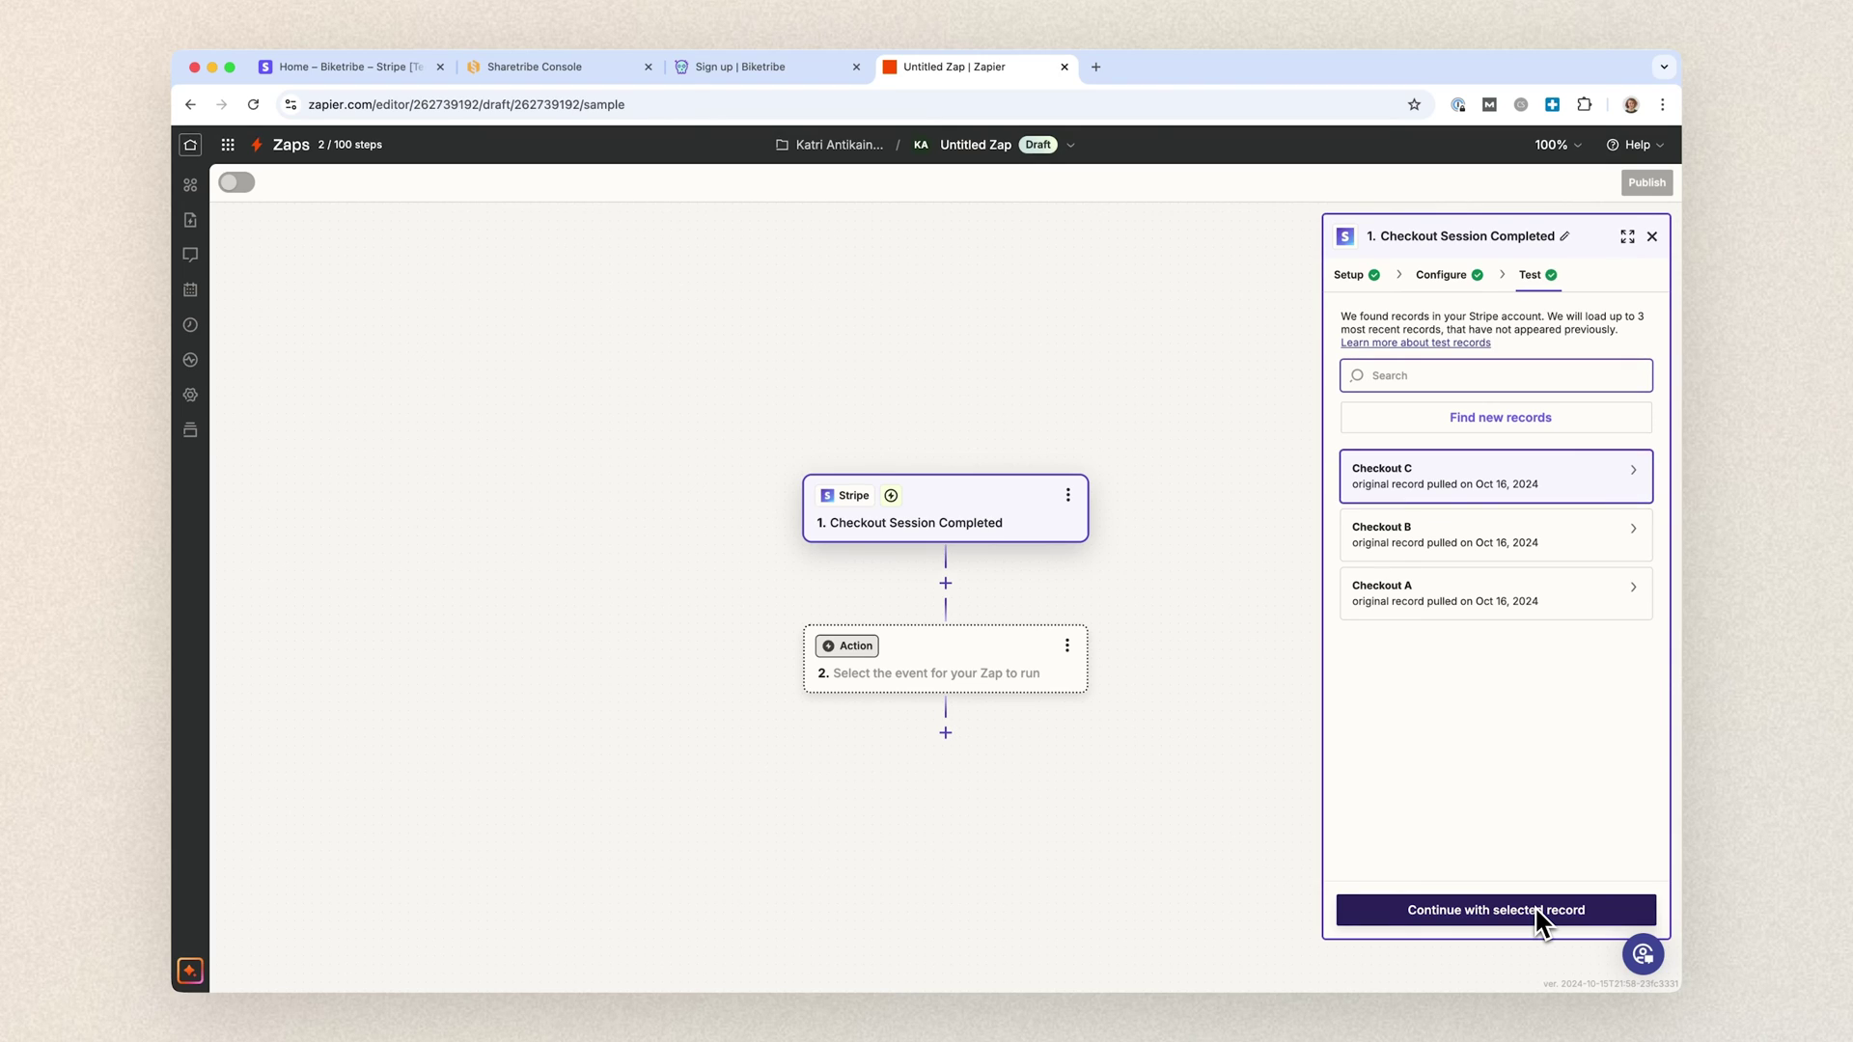
{"action": "left_click", "coordinate": [1496, 606]}
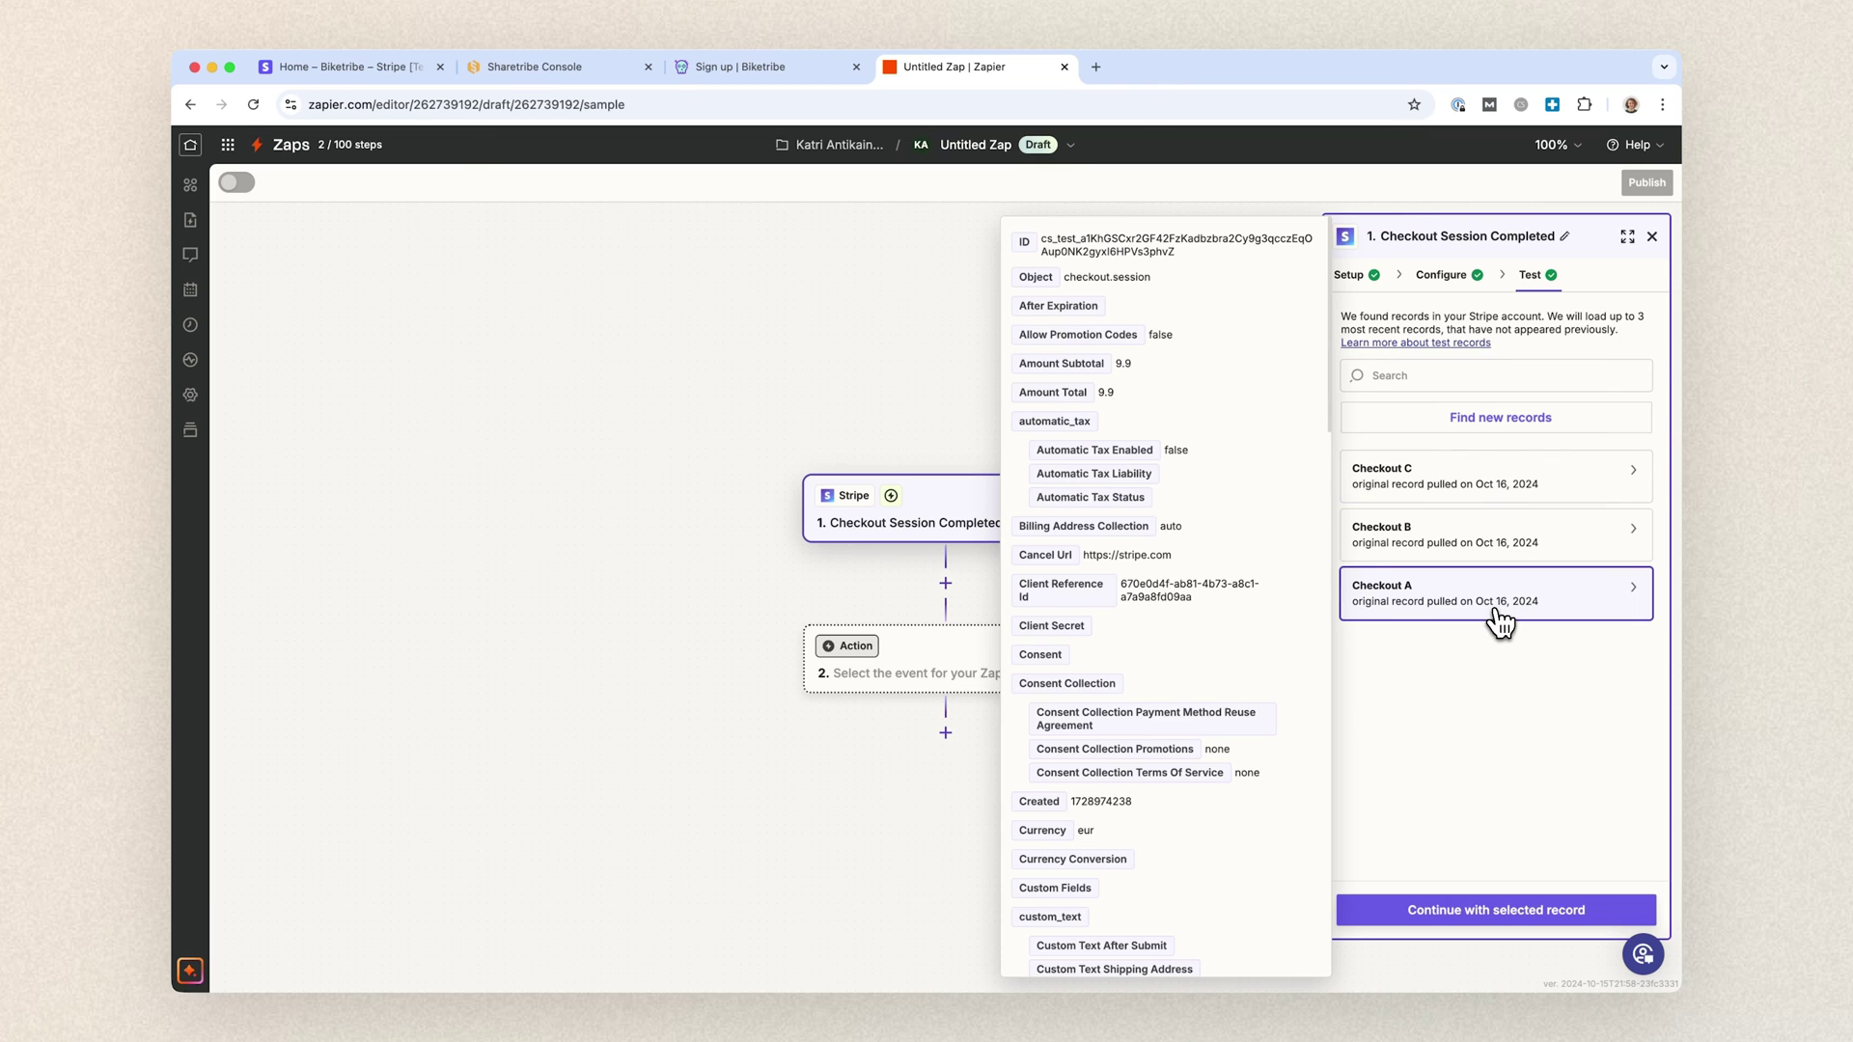
{"action": "scroll", "coordinate": [1259, 809], "scroll_direction": "down", "scroll_amount": 15}
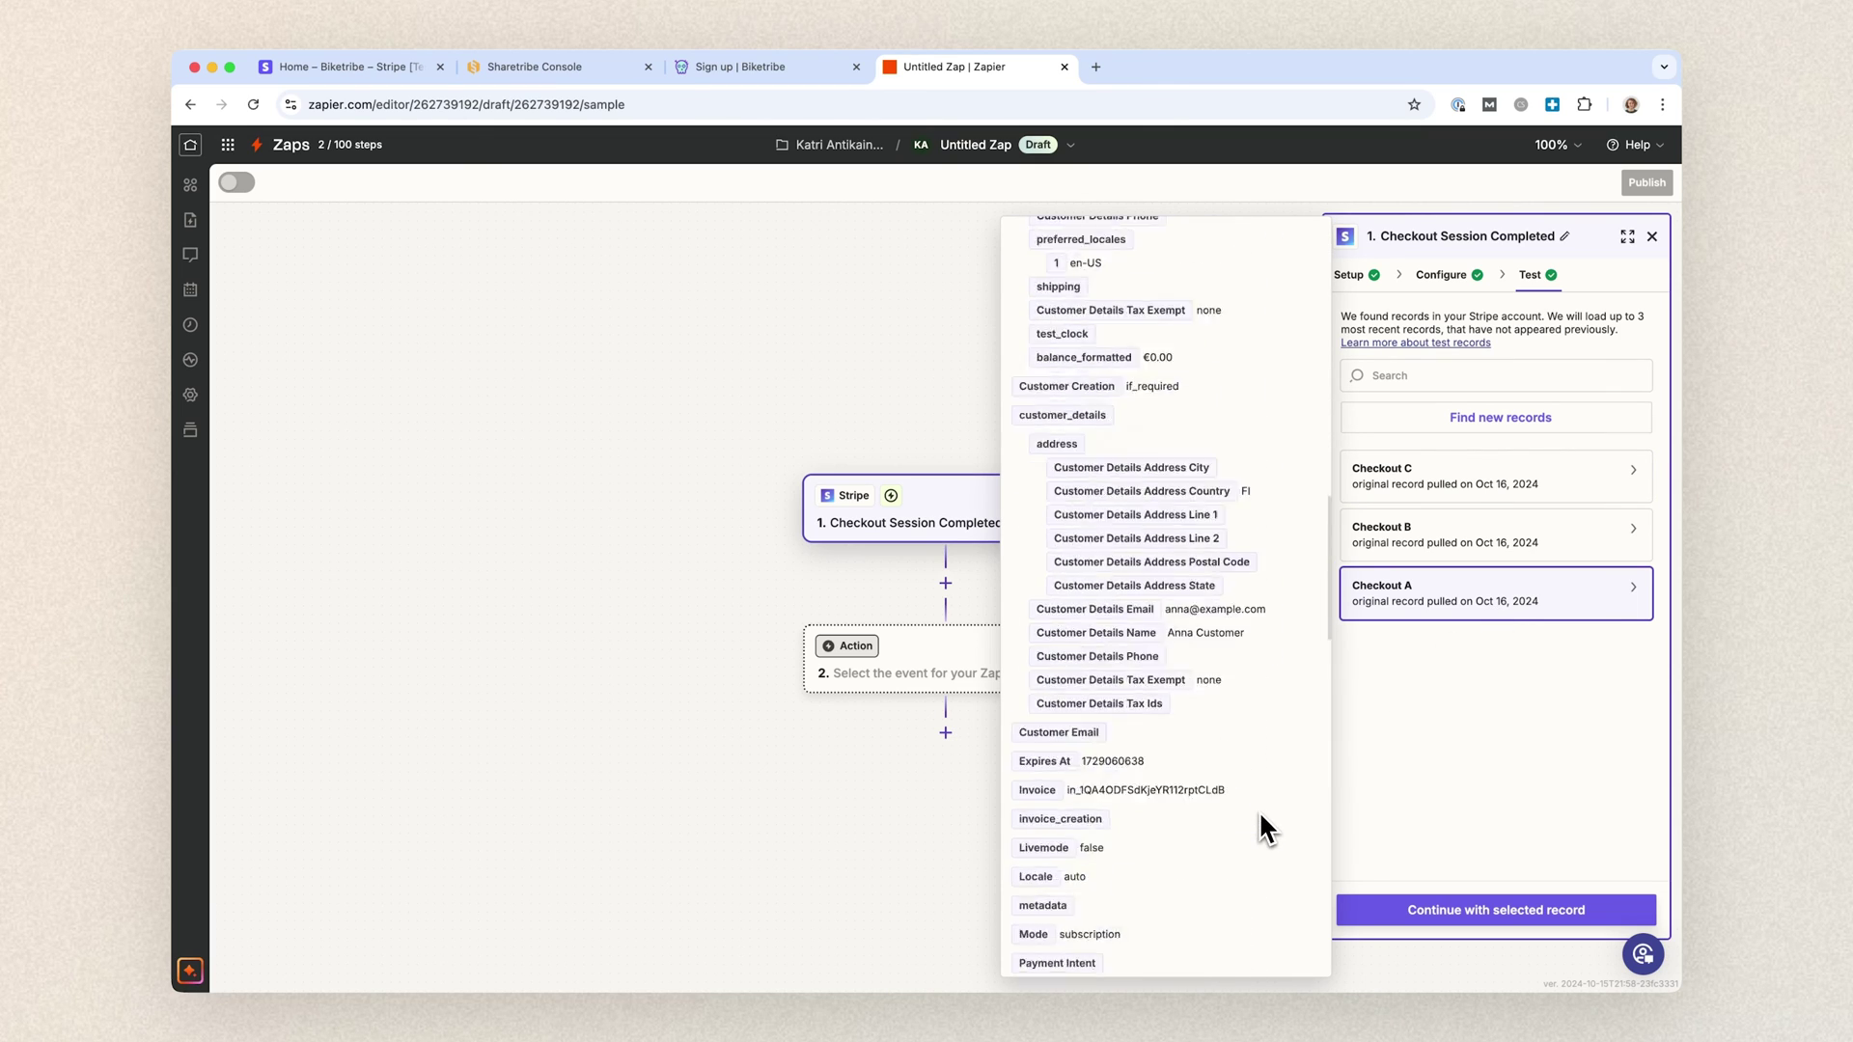
{"action": "scroll", "coordinate": [1258, 808], "scroll_direction": "down", "scroll_amount": 15}
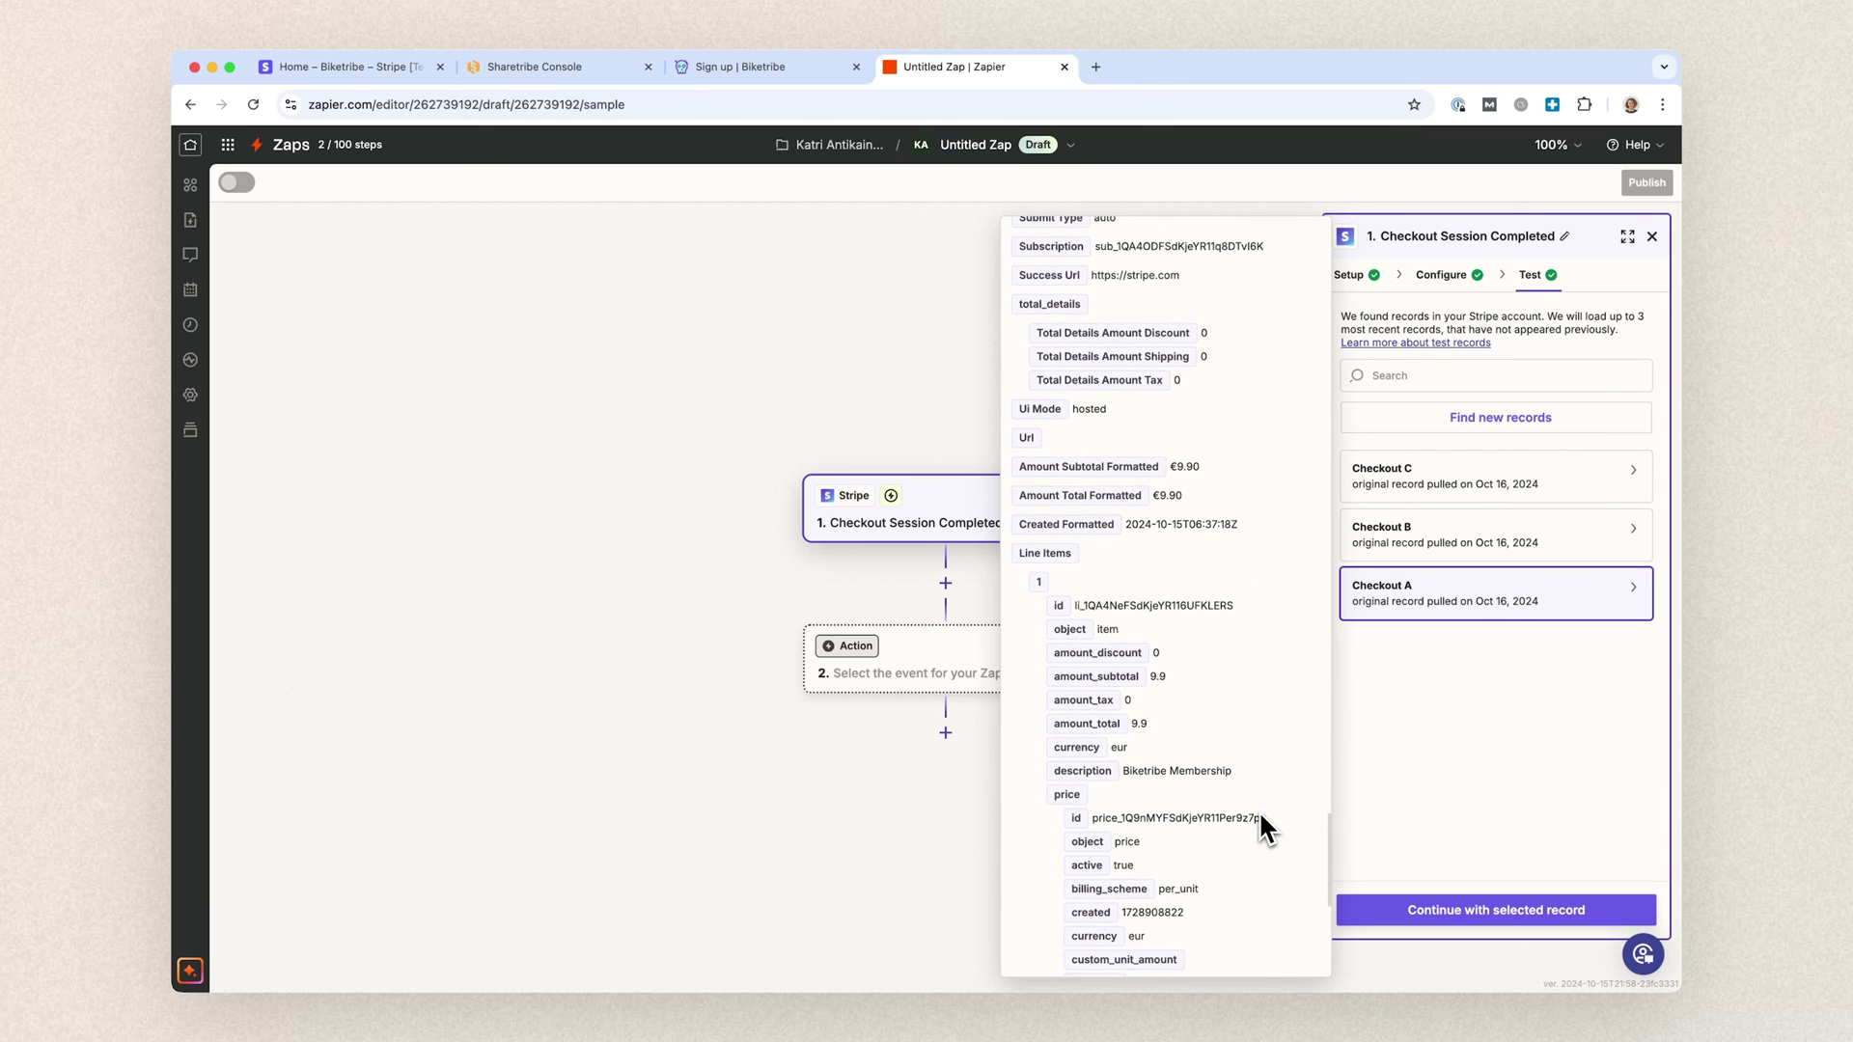
{"action": "scroll", "coordinate": [1241, 557], "scroll_direction": "down", "scroll_amount": 3}
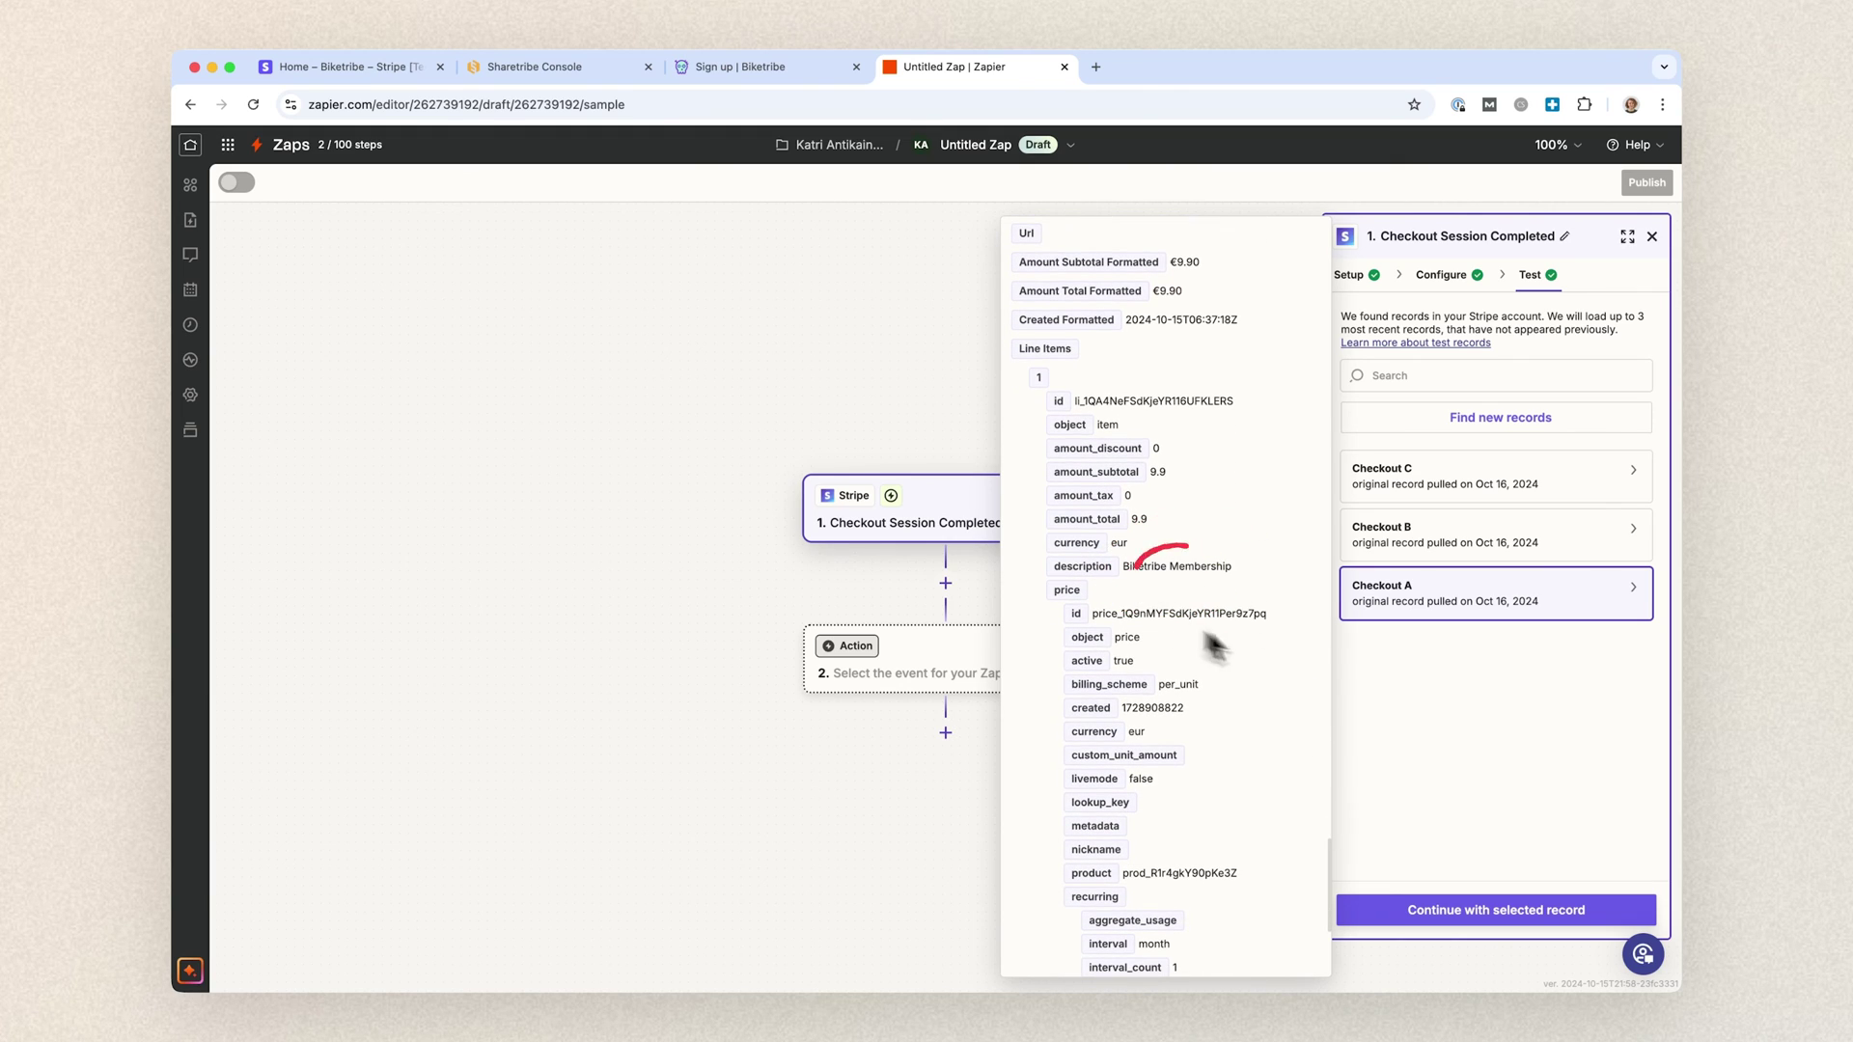
{"action": "left_click", "coordinate": [1547, 828]}
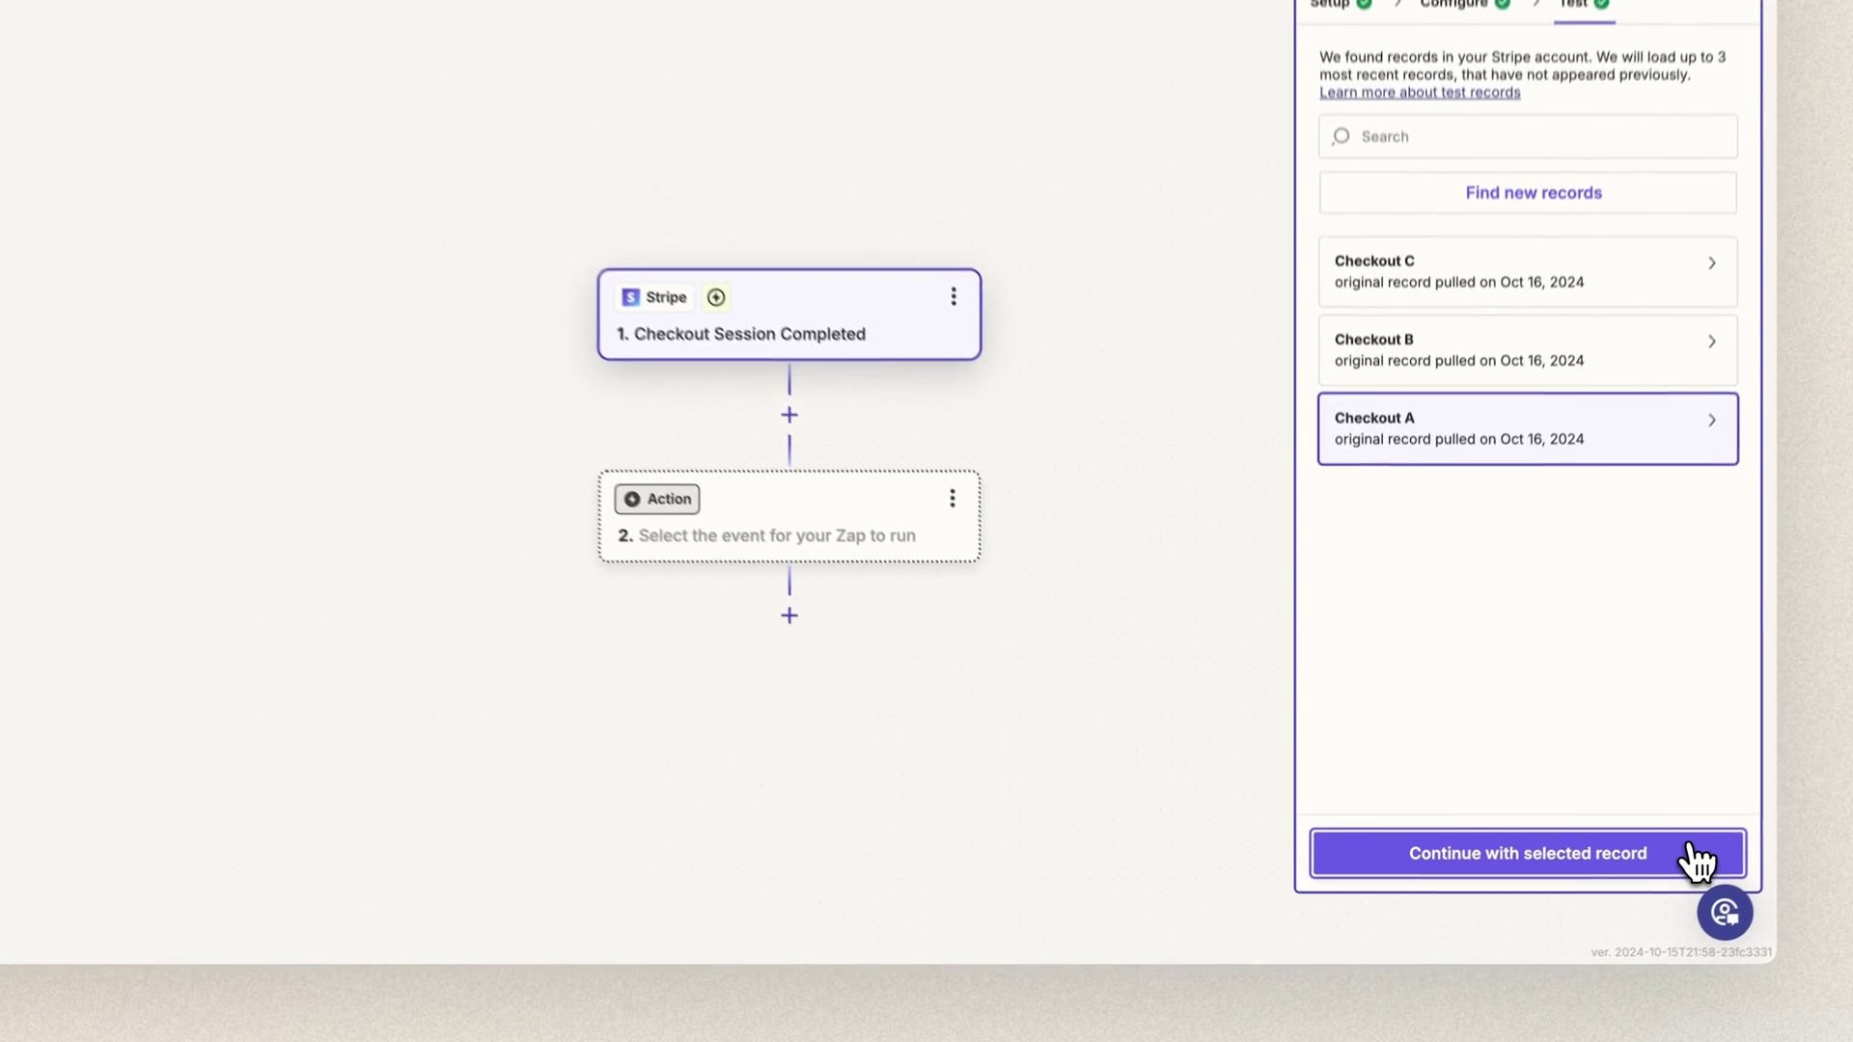
Step: Continue with Checkout A as test data and choose Sharetribe (0.8.0) as the action app
{"action": "left_click", "coordinate": [1621, 912]}
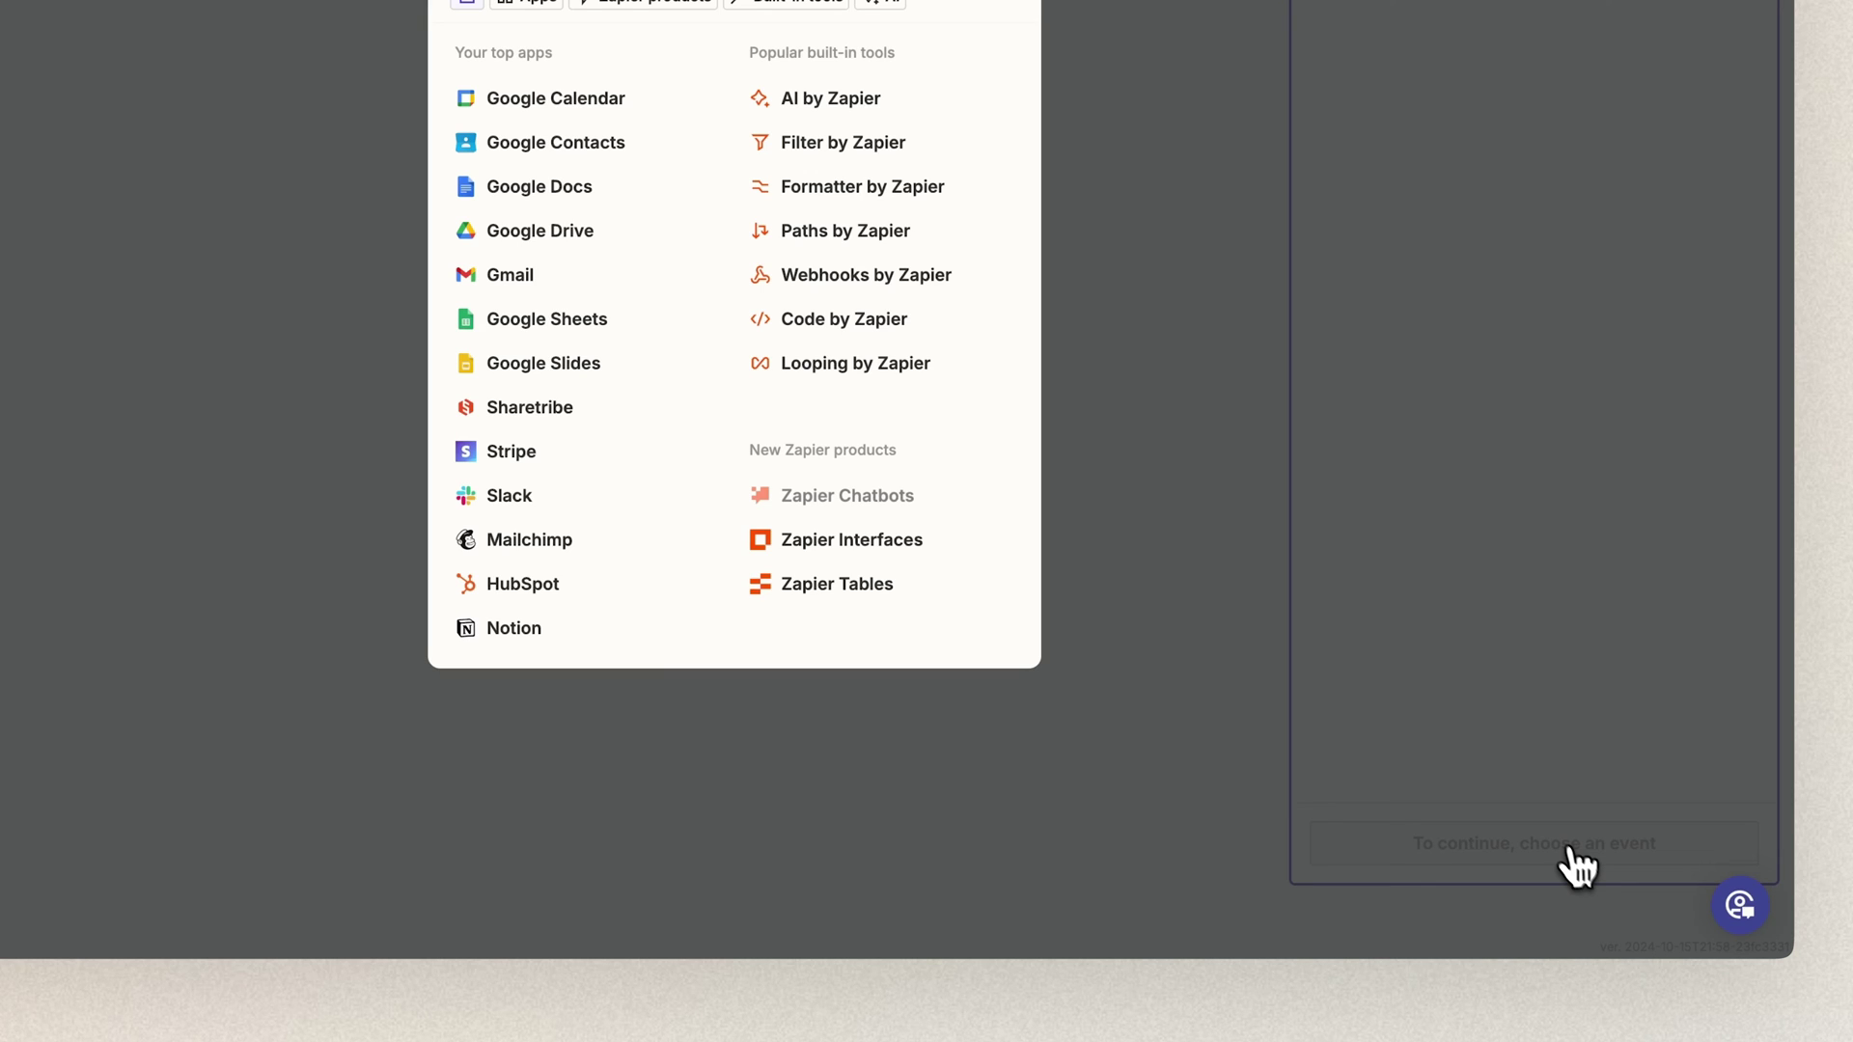
{"action": "type", "text": "sharetribe"}
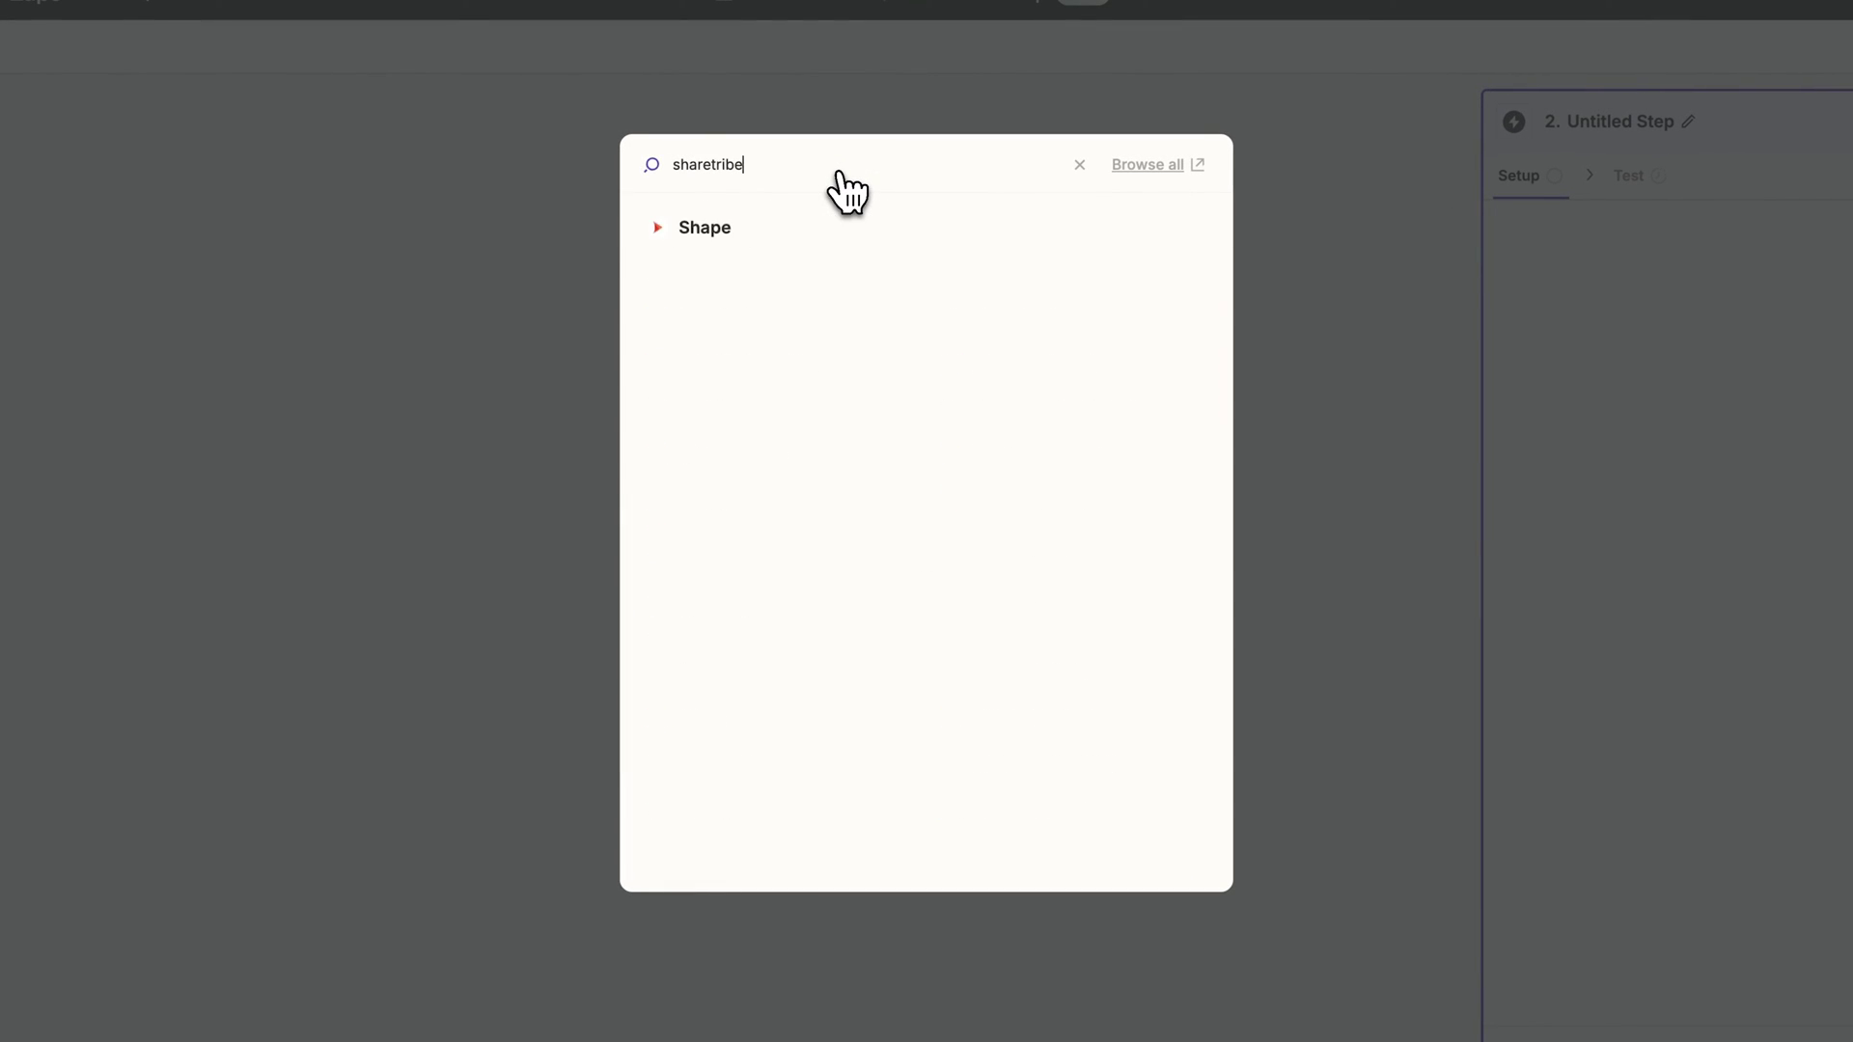
{"action": "left_click", "coordinate": [916, 242]}
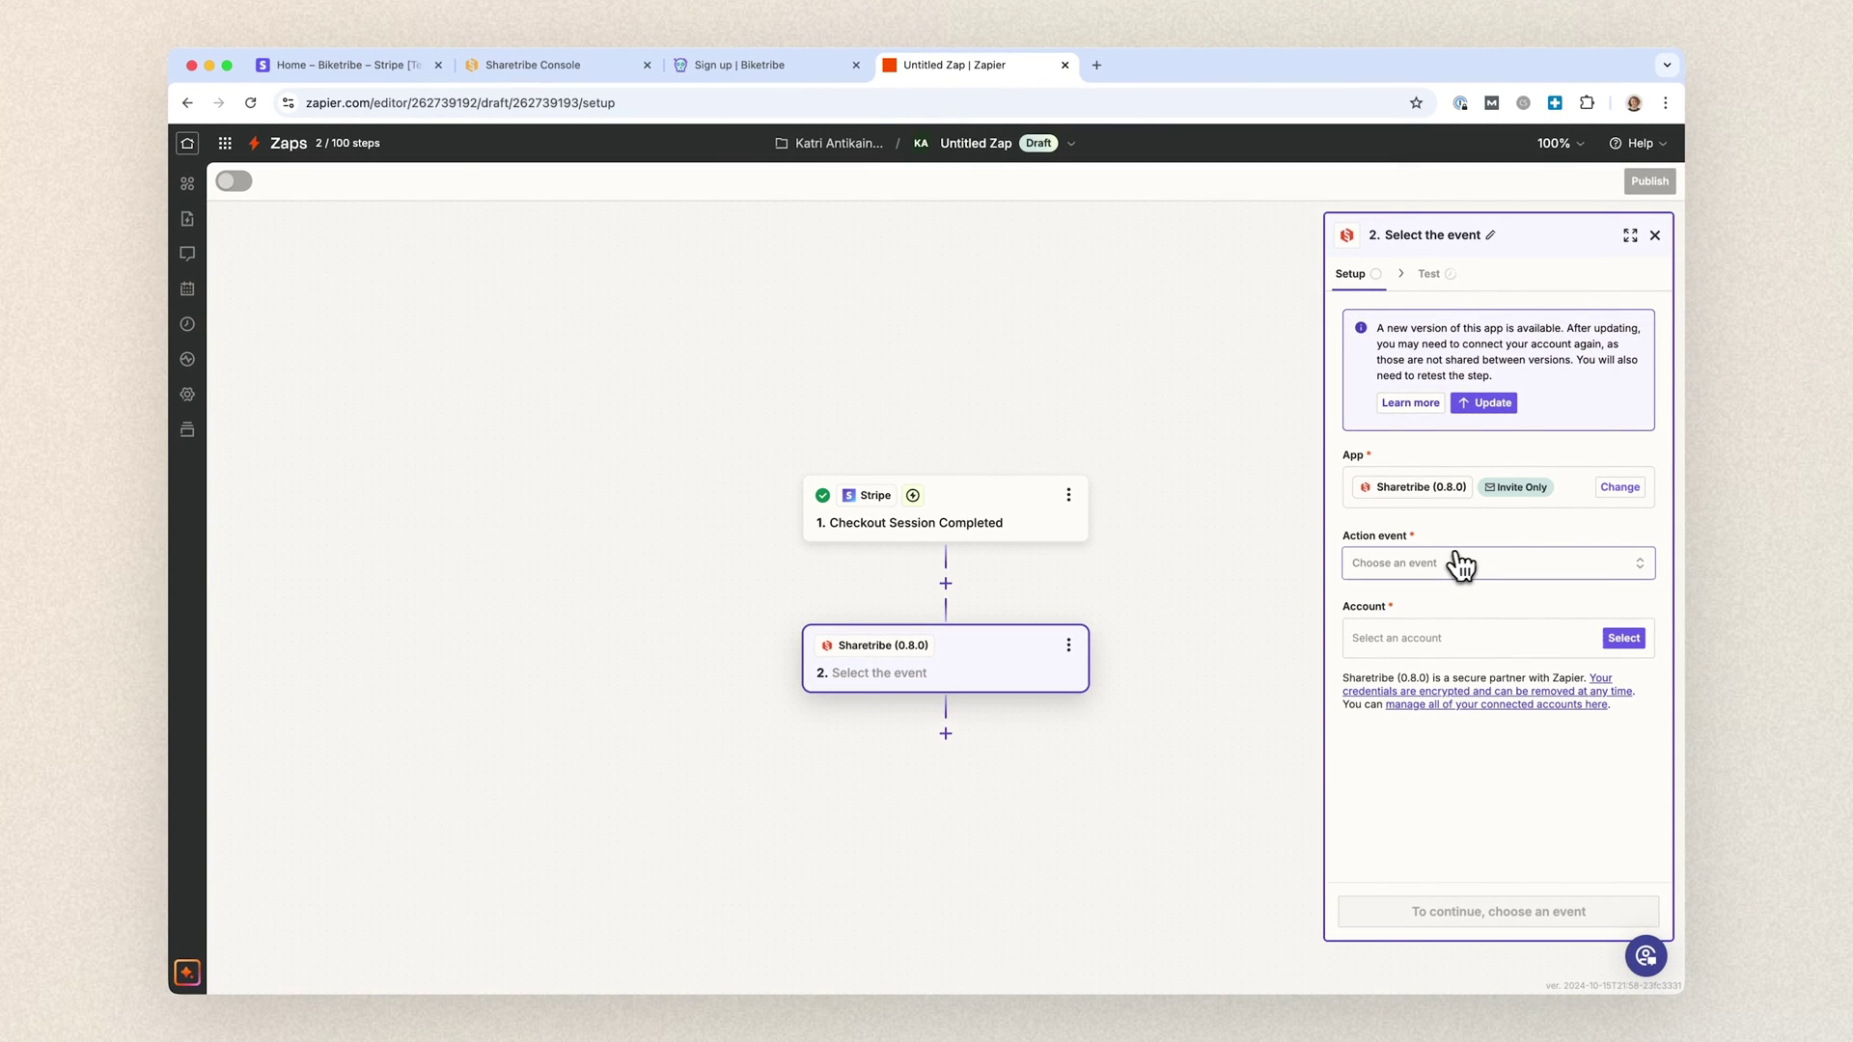
Step: Set the Sharetribe action event to Approve User with the Biketribe account
{"action": "left_click", "coordinate": [1625, 564]}
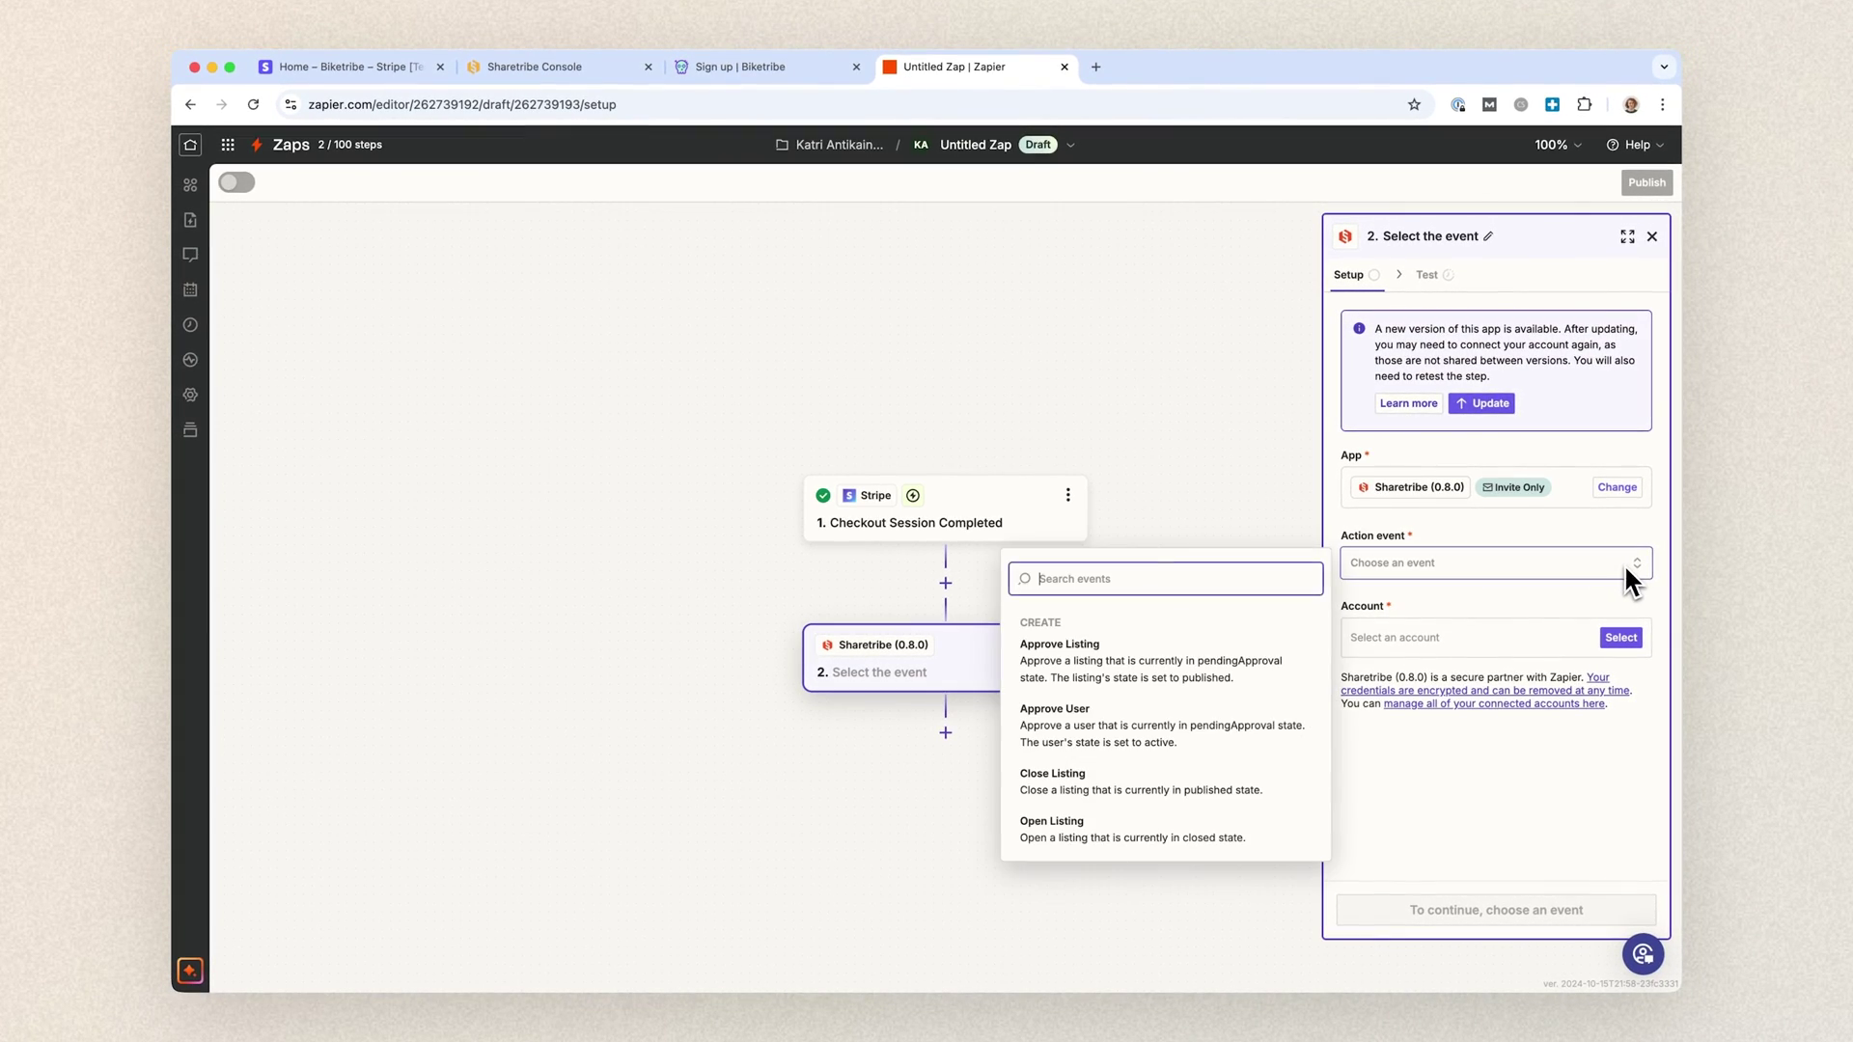
{"action": "left_click", "coordinate": [1180, 743]}
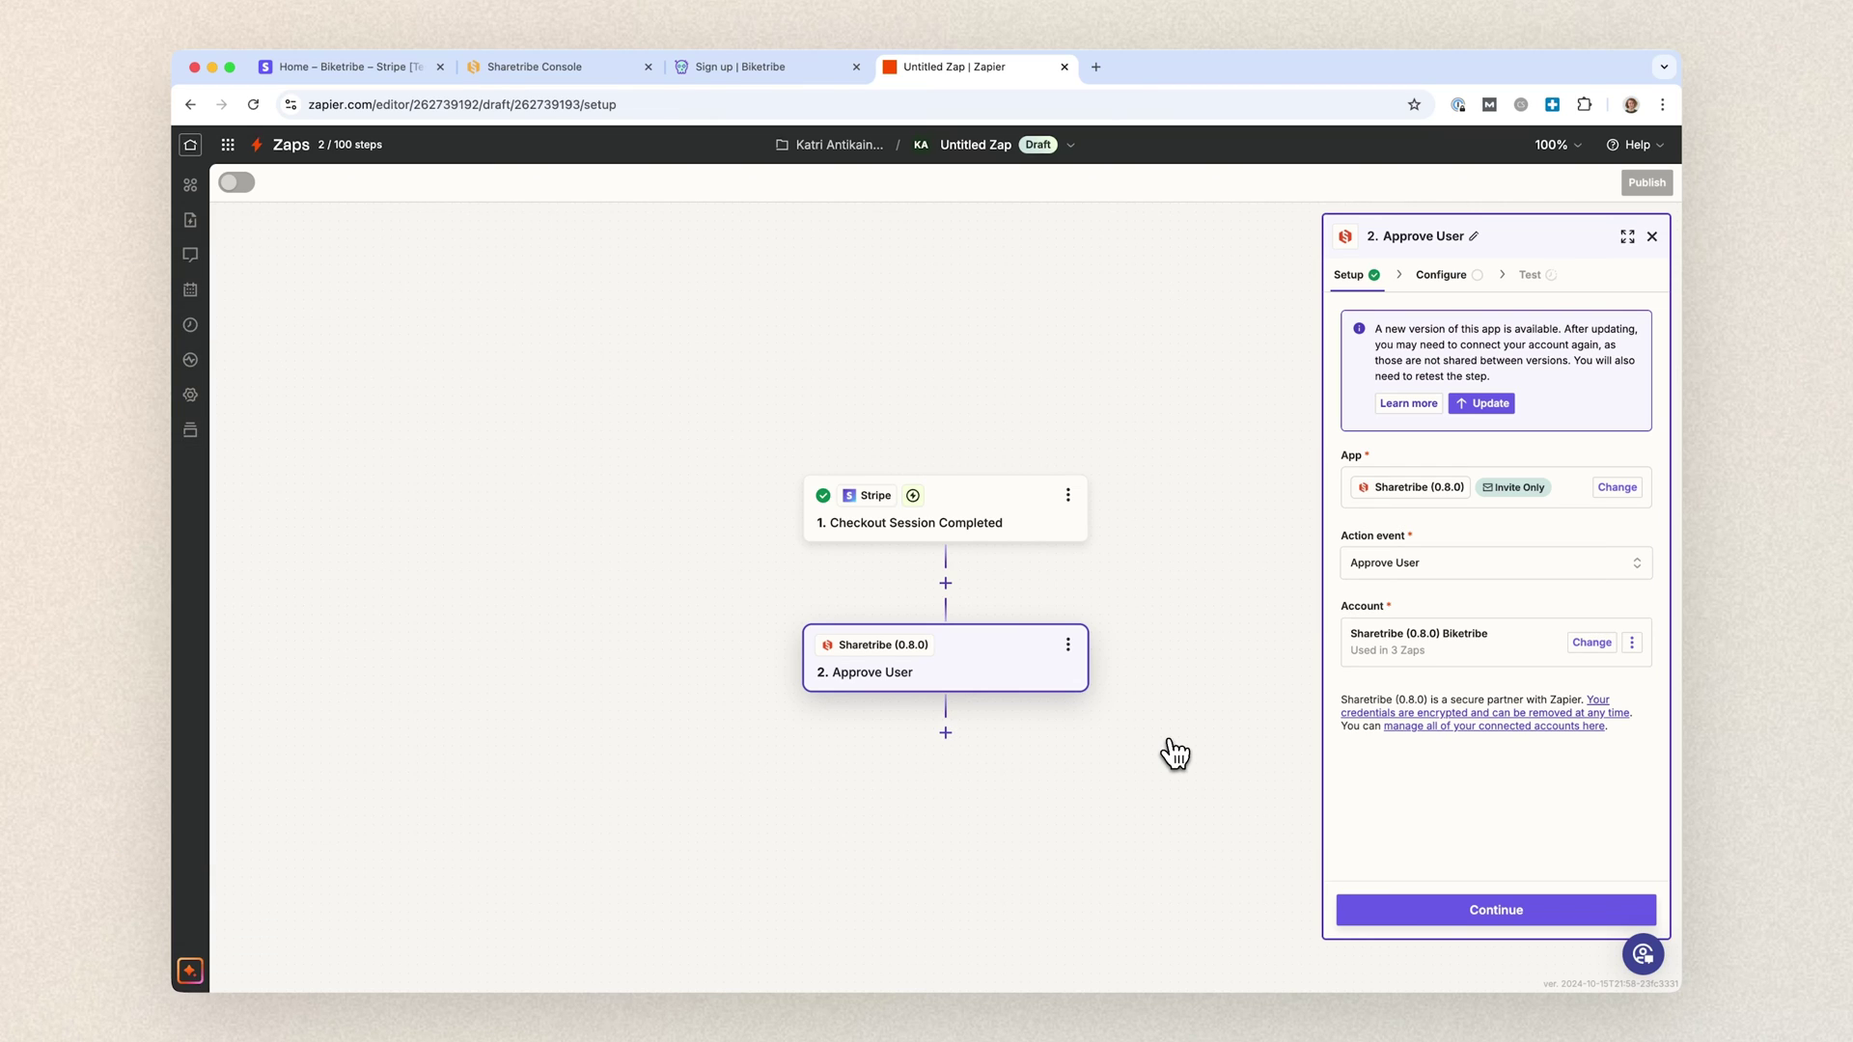
{"action": "left_click", "coordinate": [1626, 911]}
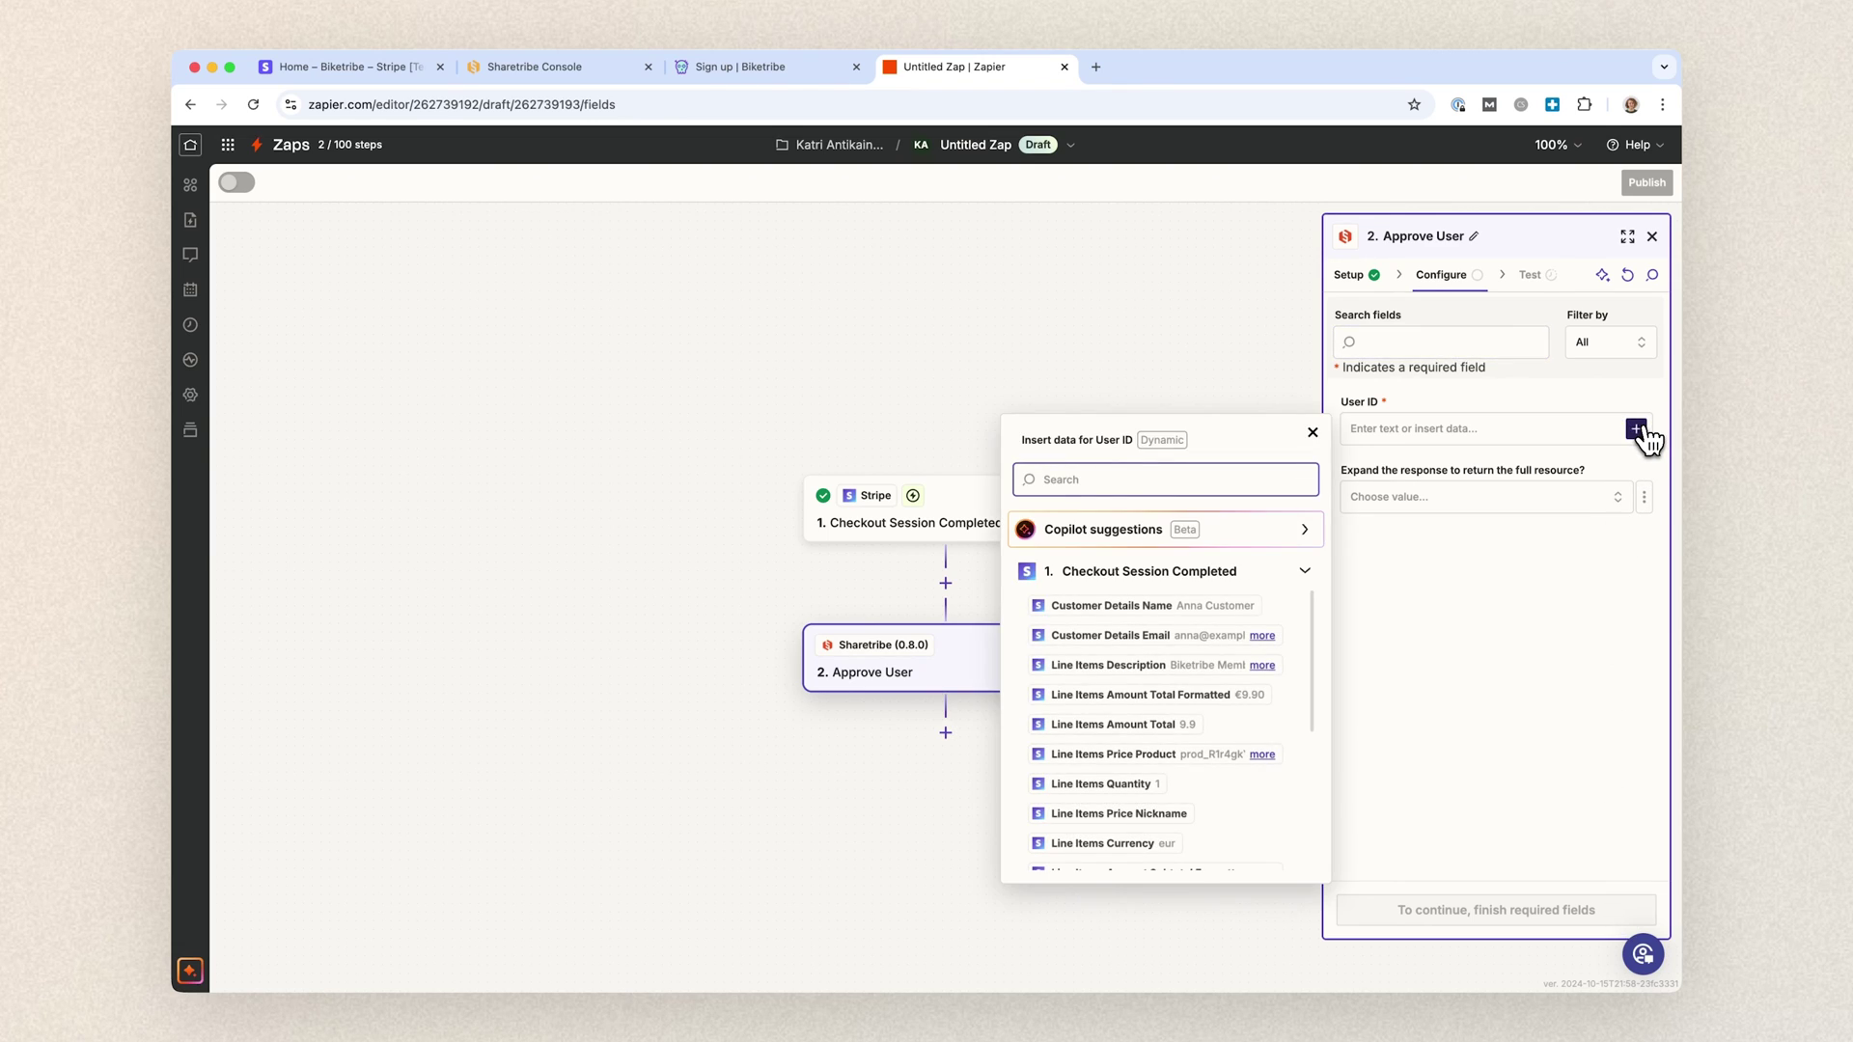
Step: Map the Stripe checkout's Client Reference Id into the User ID field
{"action": "type", "text": "ID"}
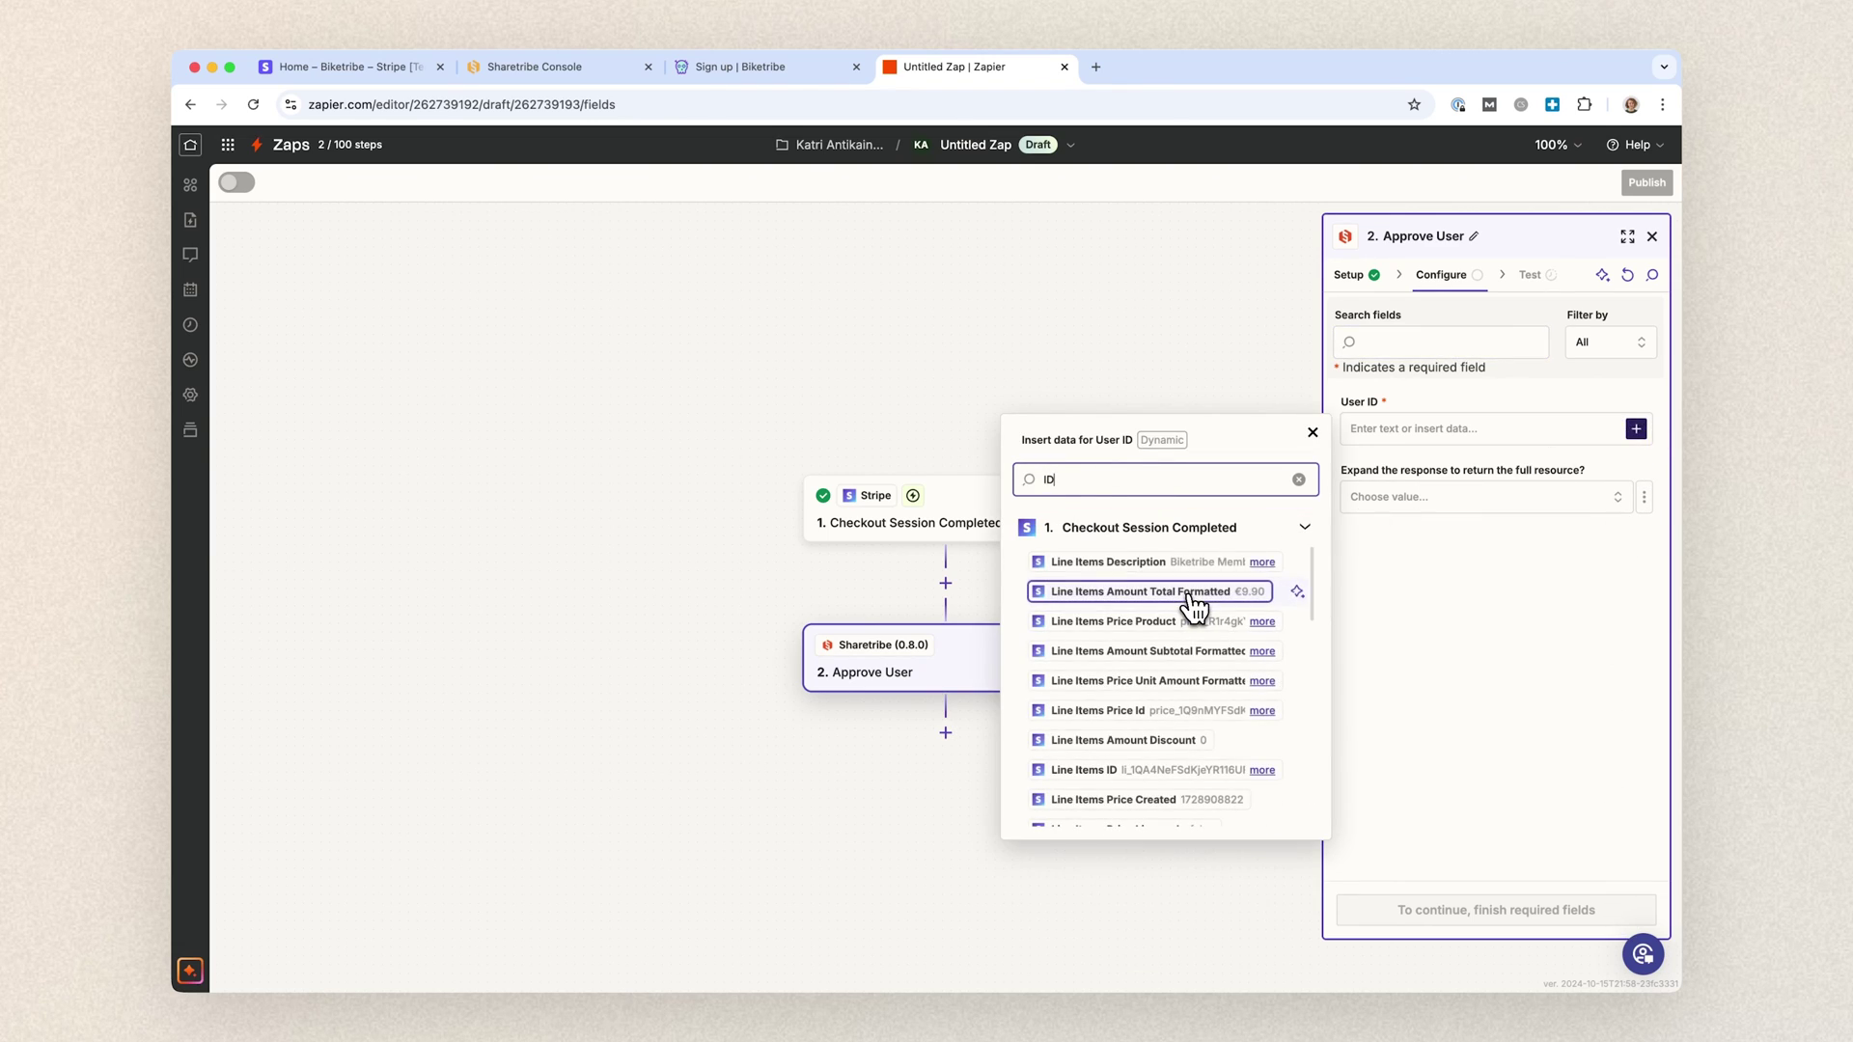
{"action": "scroll", "coordinate": [1191, 637], "scroll_direction": "down", "scroll_amount": 3}
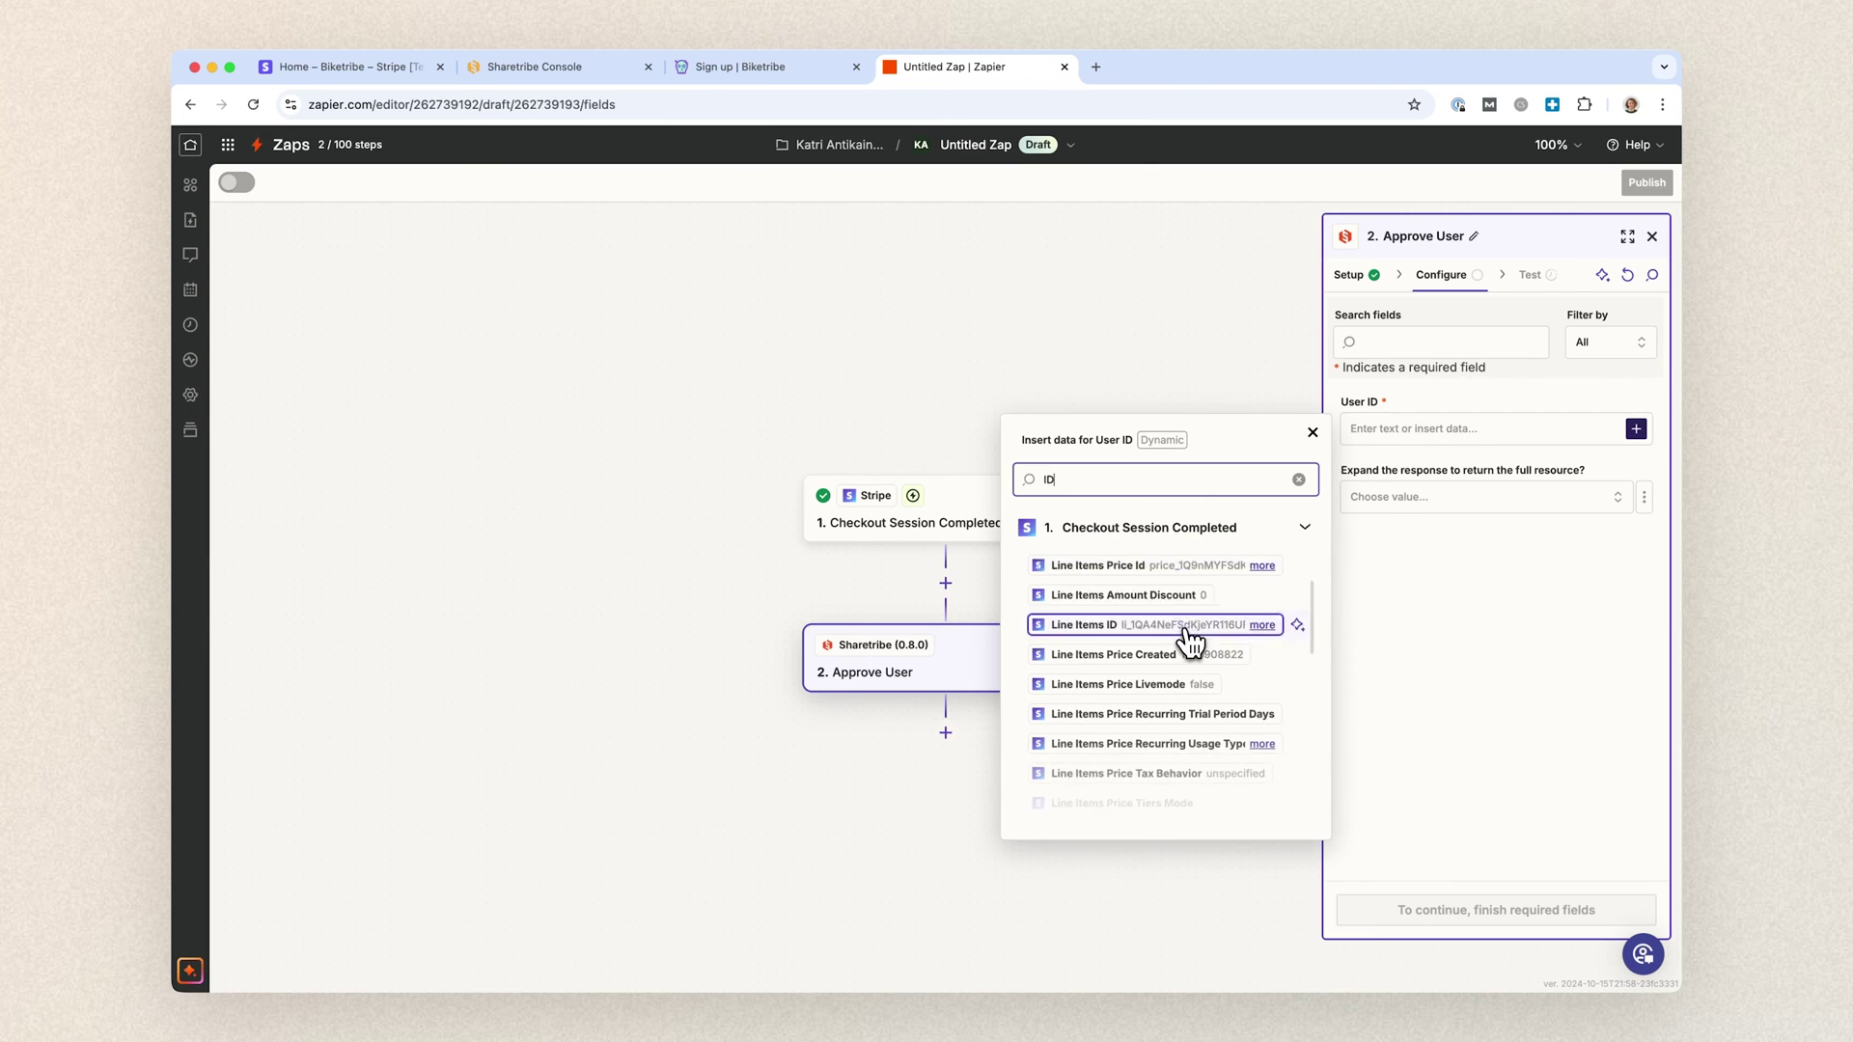
{"action": "scroll", "coordinate": [1191, 637], "scroll_direction": "down", "scroll_amount": 5}
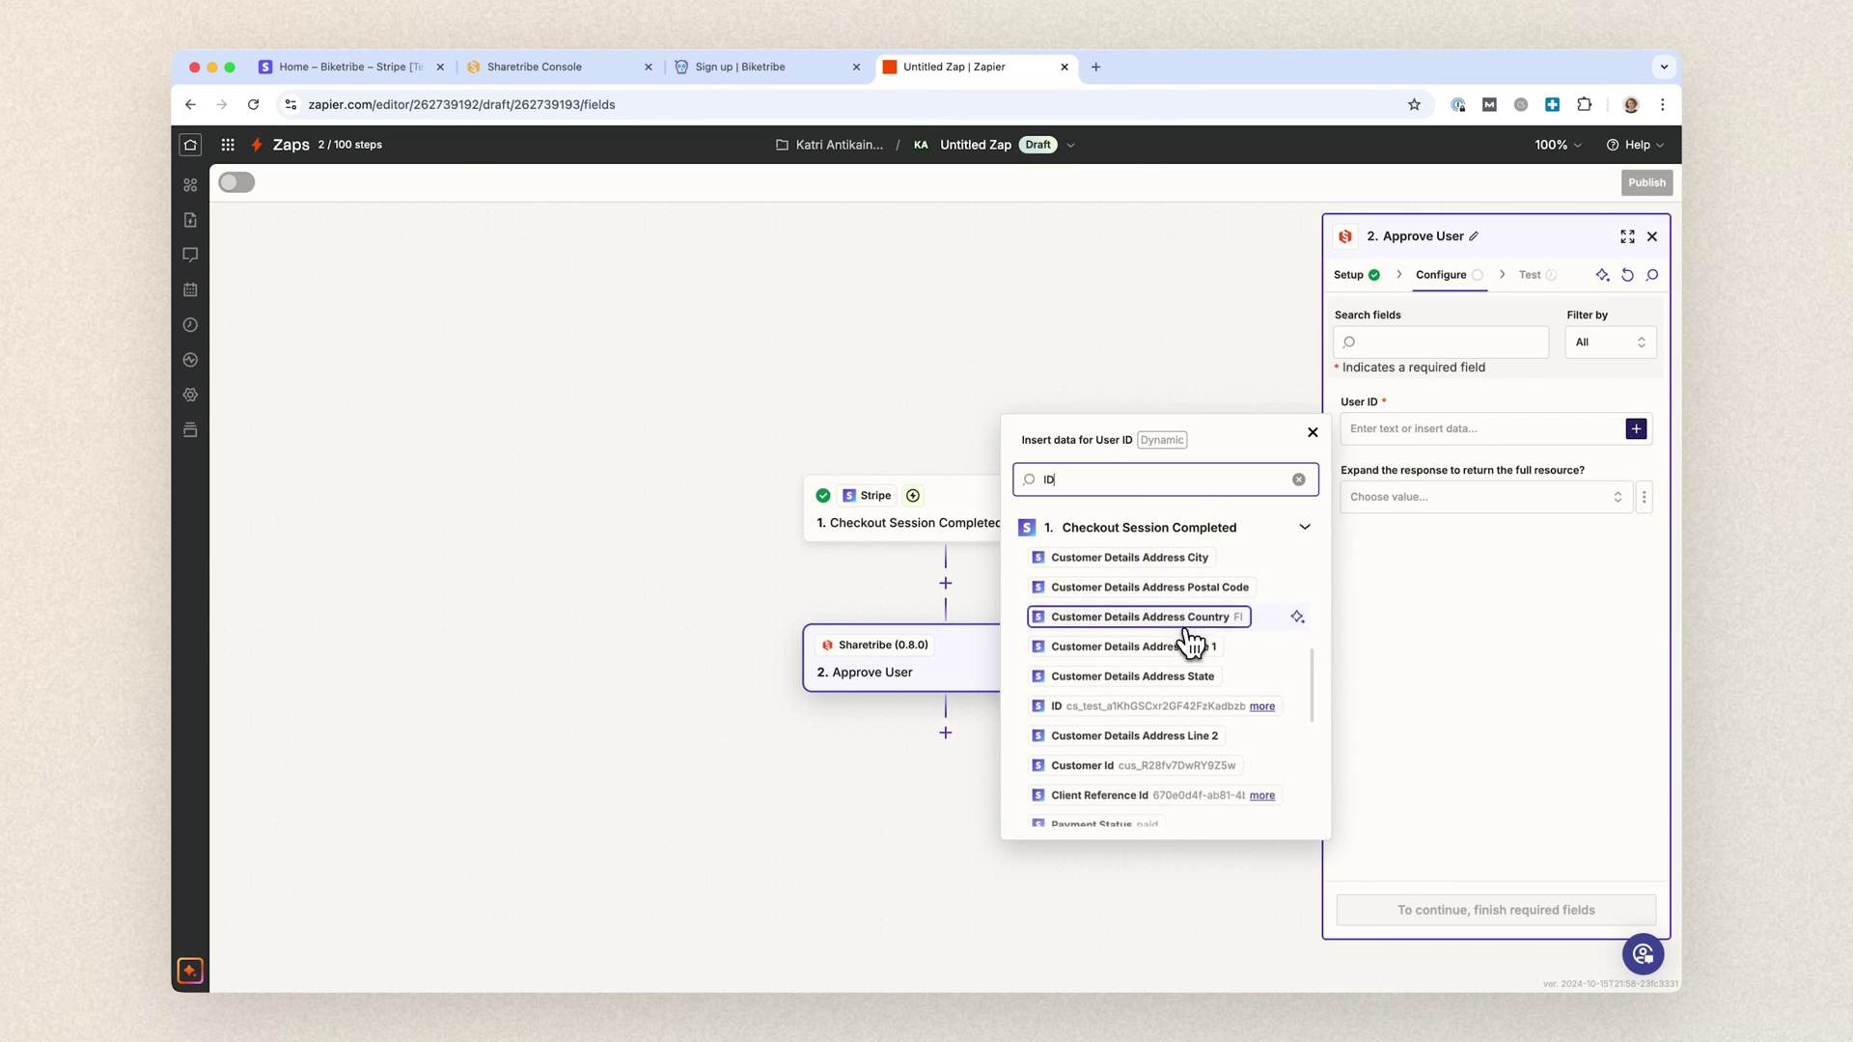
{"action": "scroll", "coordinate": [1191, 637], "scroll_direction": "down", "scroll_amount": 1}
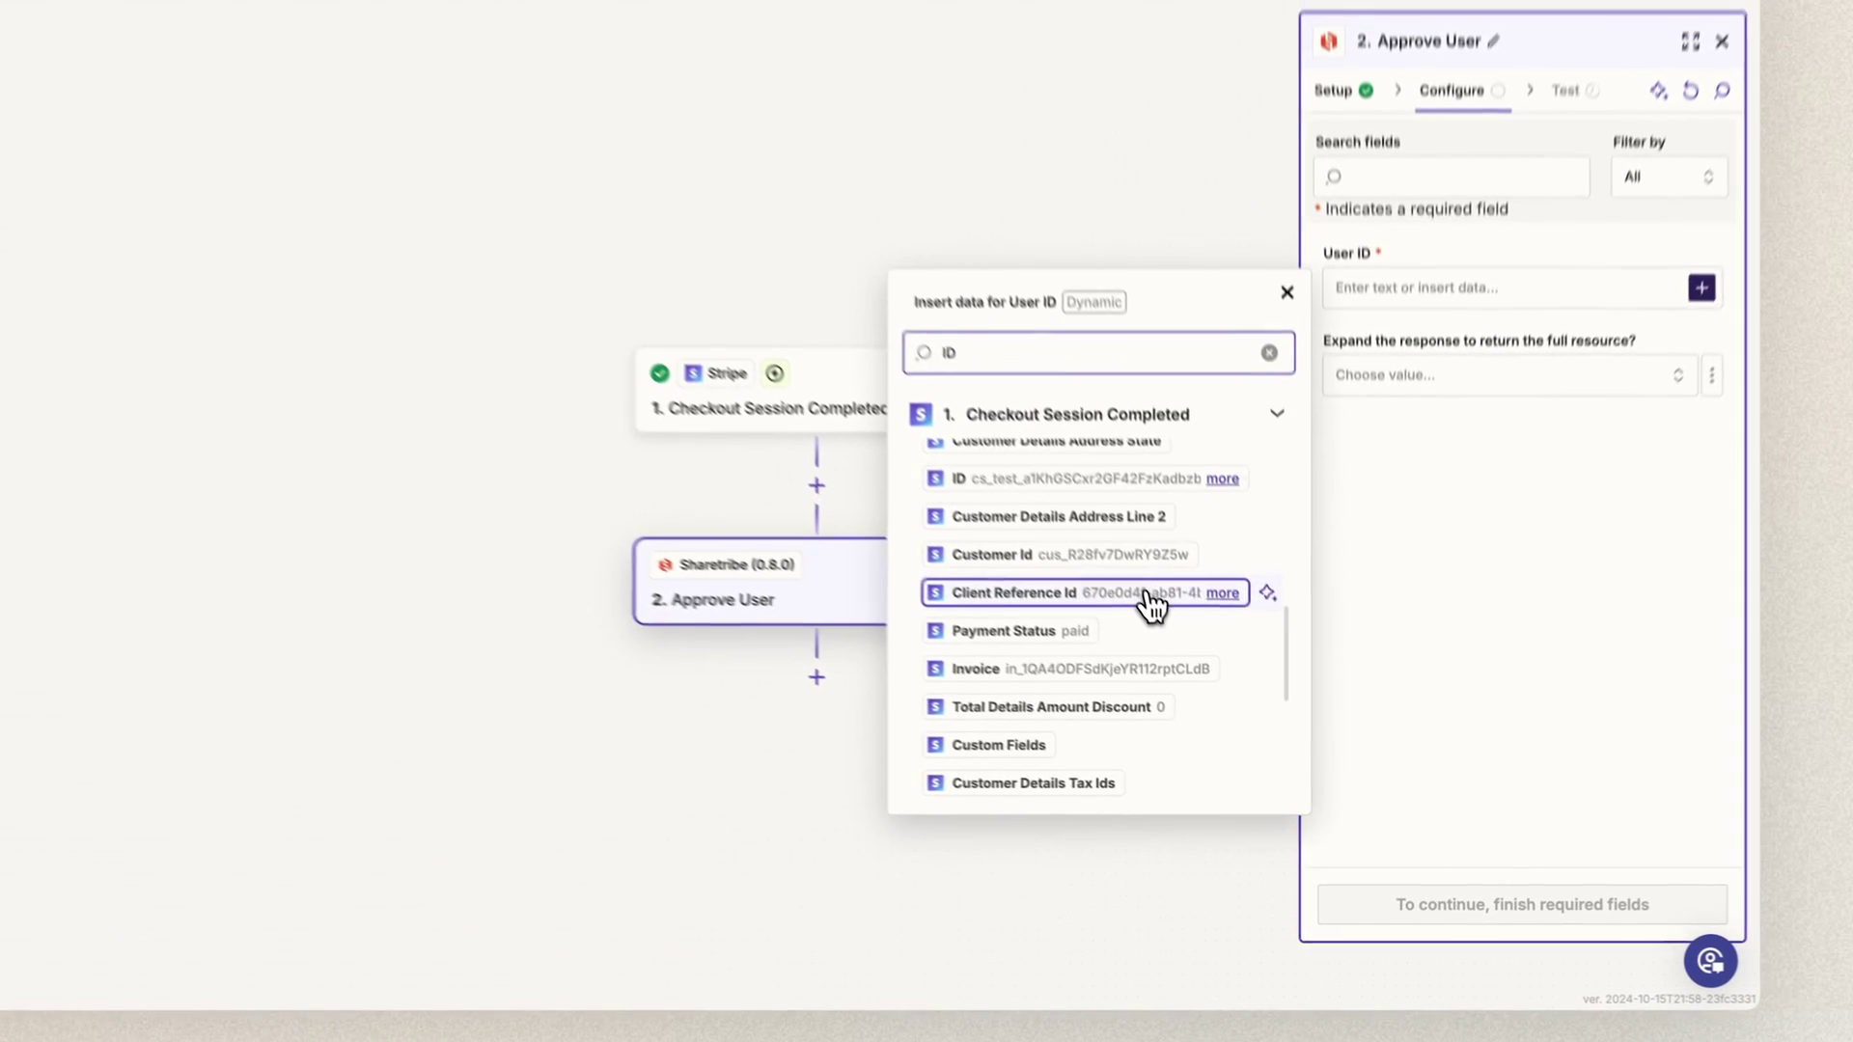
{"action": "left_click", "coordinate": [1148, 603]}
{"action": "left_click", "coordinate": [1450, 512]}
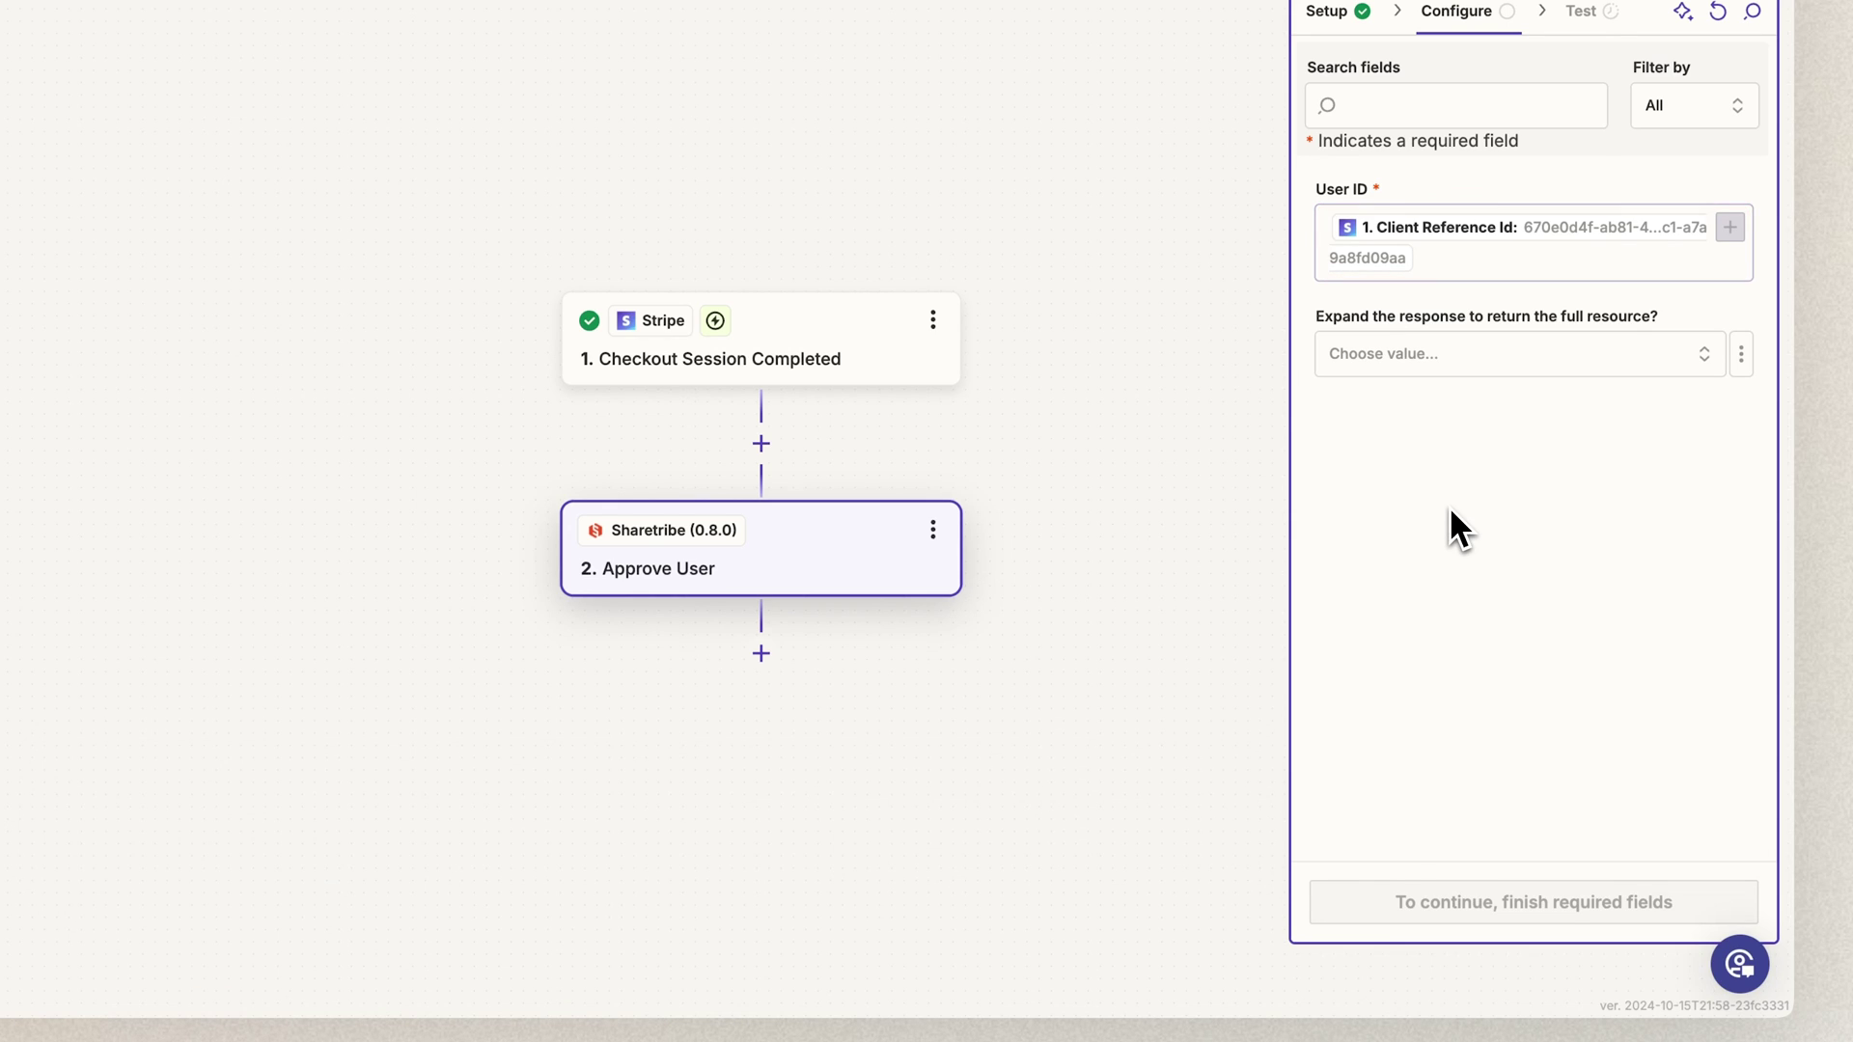
Step: Set full-resource expansion to True and proceed to testing
{"action": "left_click", "coordinate": [1515, 377]}
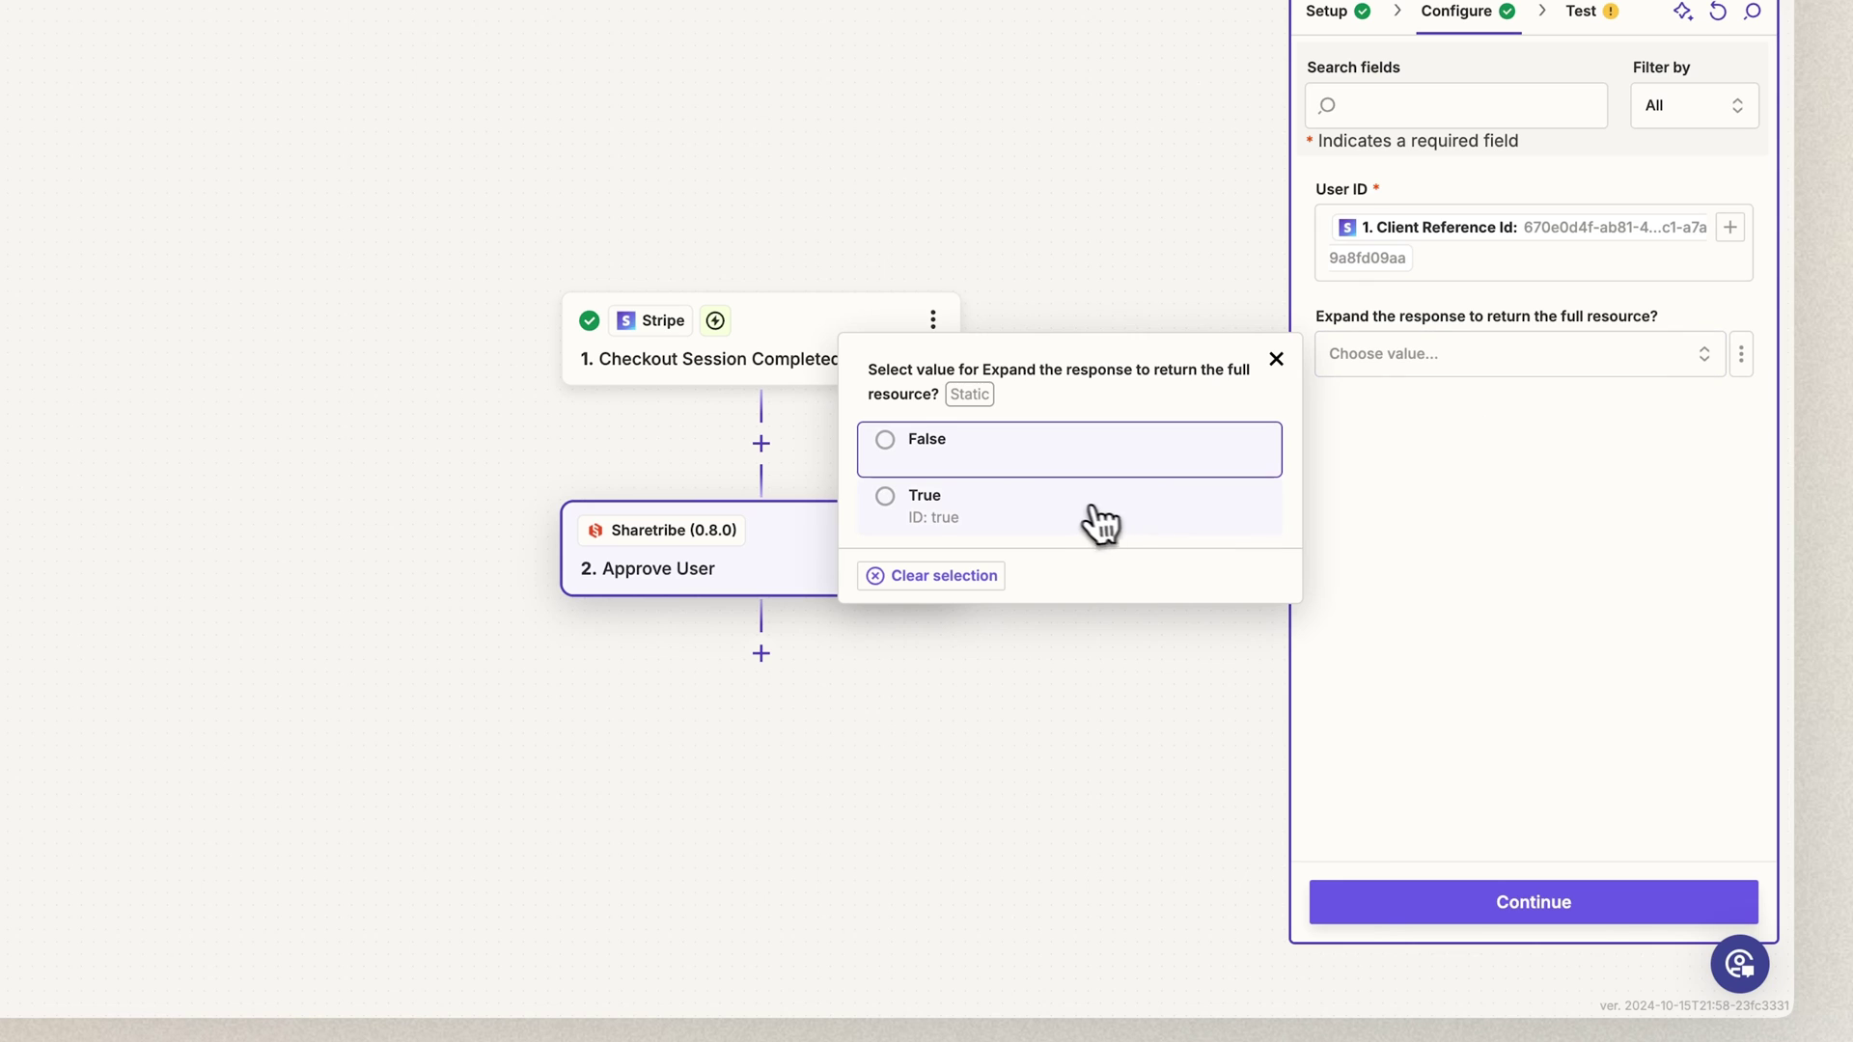
{"action": "left_click", "coordinate": [1097, 508]}
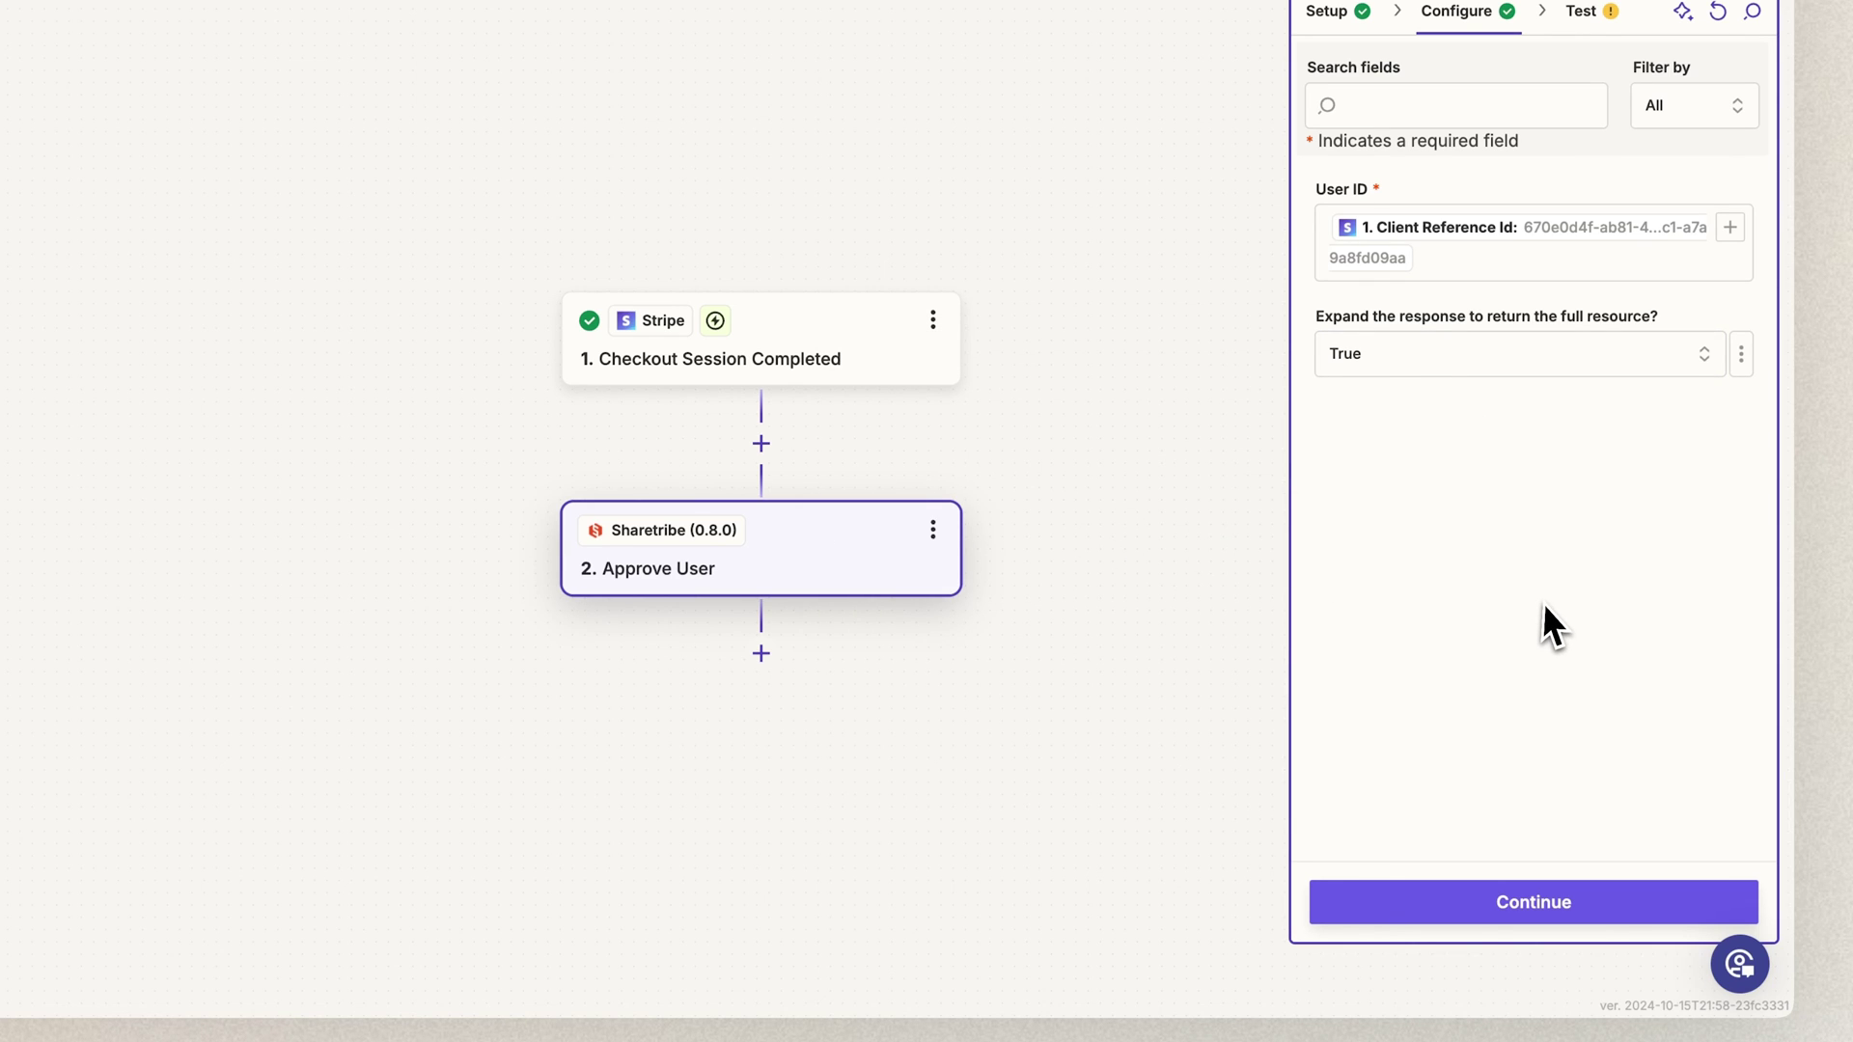
{"action": "left_click", "coordinate": [1651, 901]}
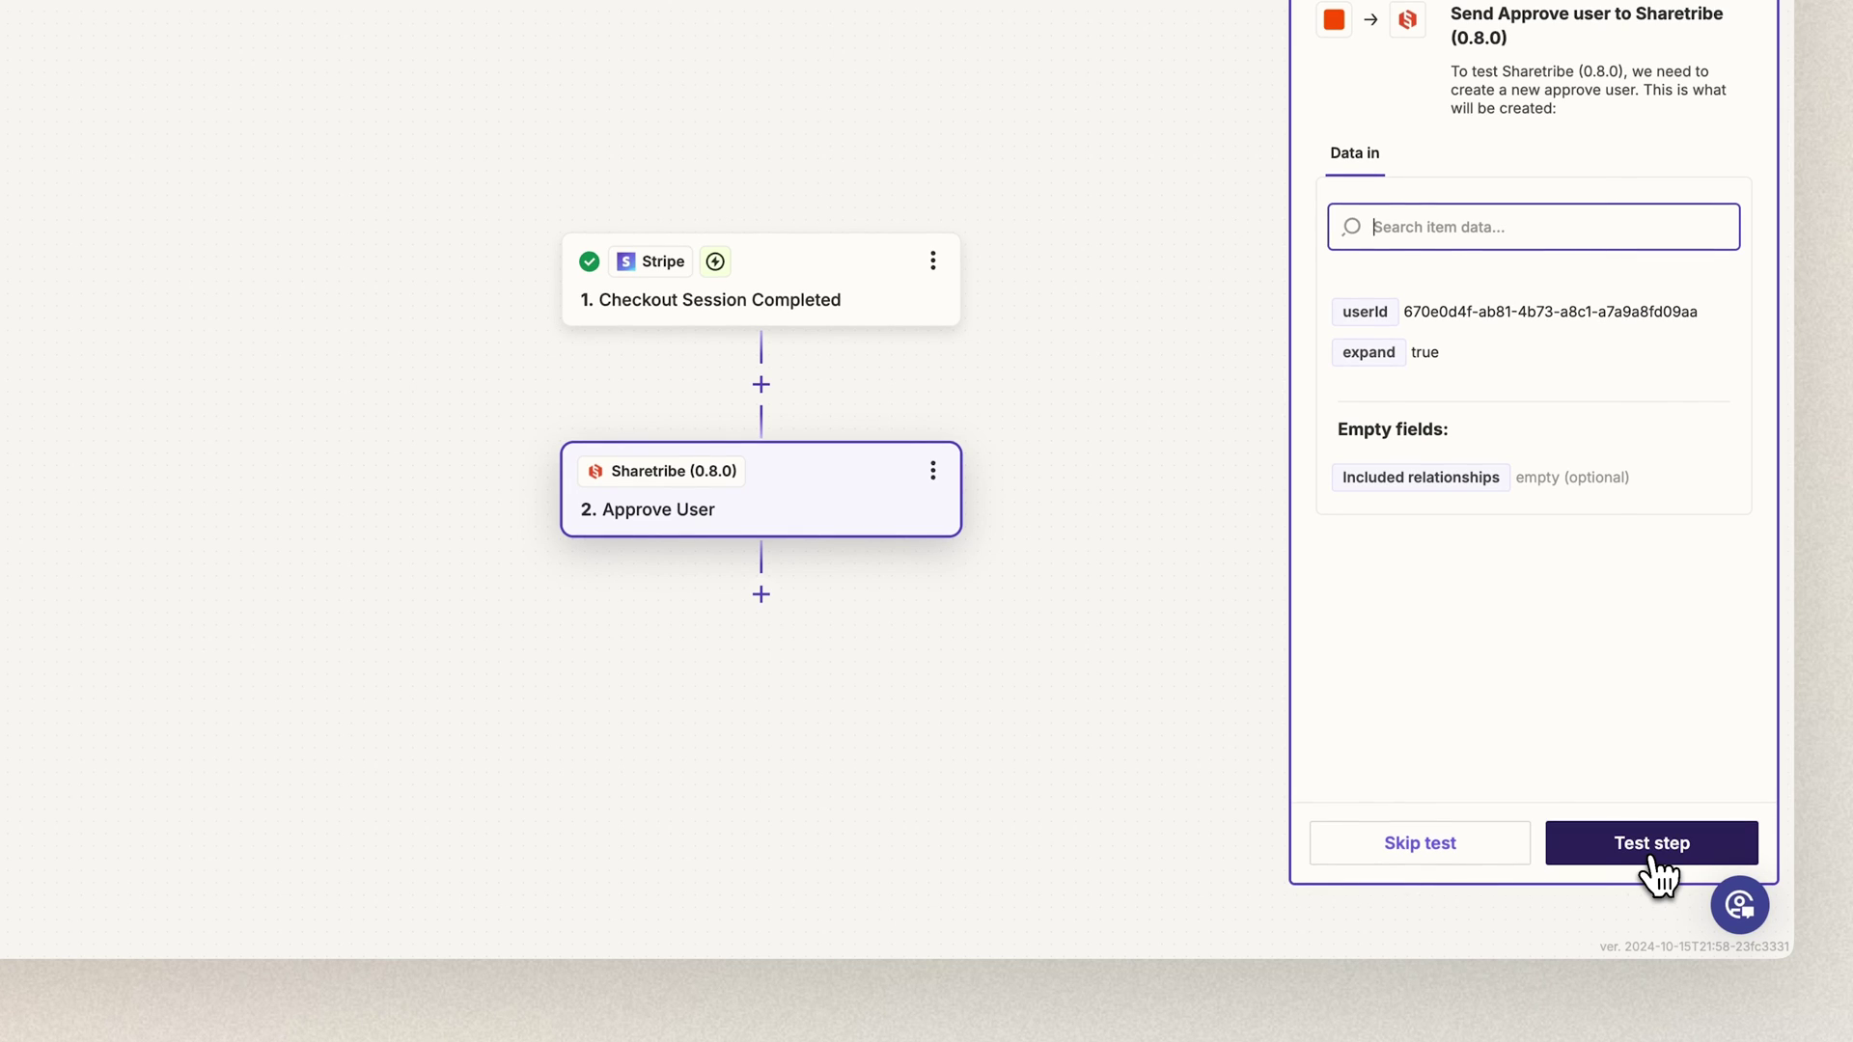
Step: Run the Approve User test and review the returned Sharetribe user record
{"action": "left_click", "coordinate": [1652, 849]}
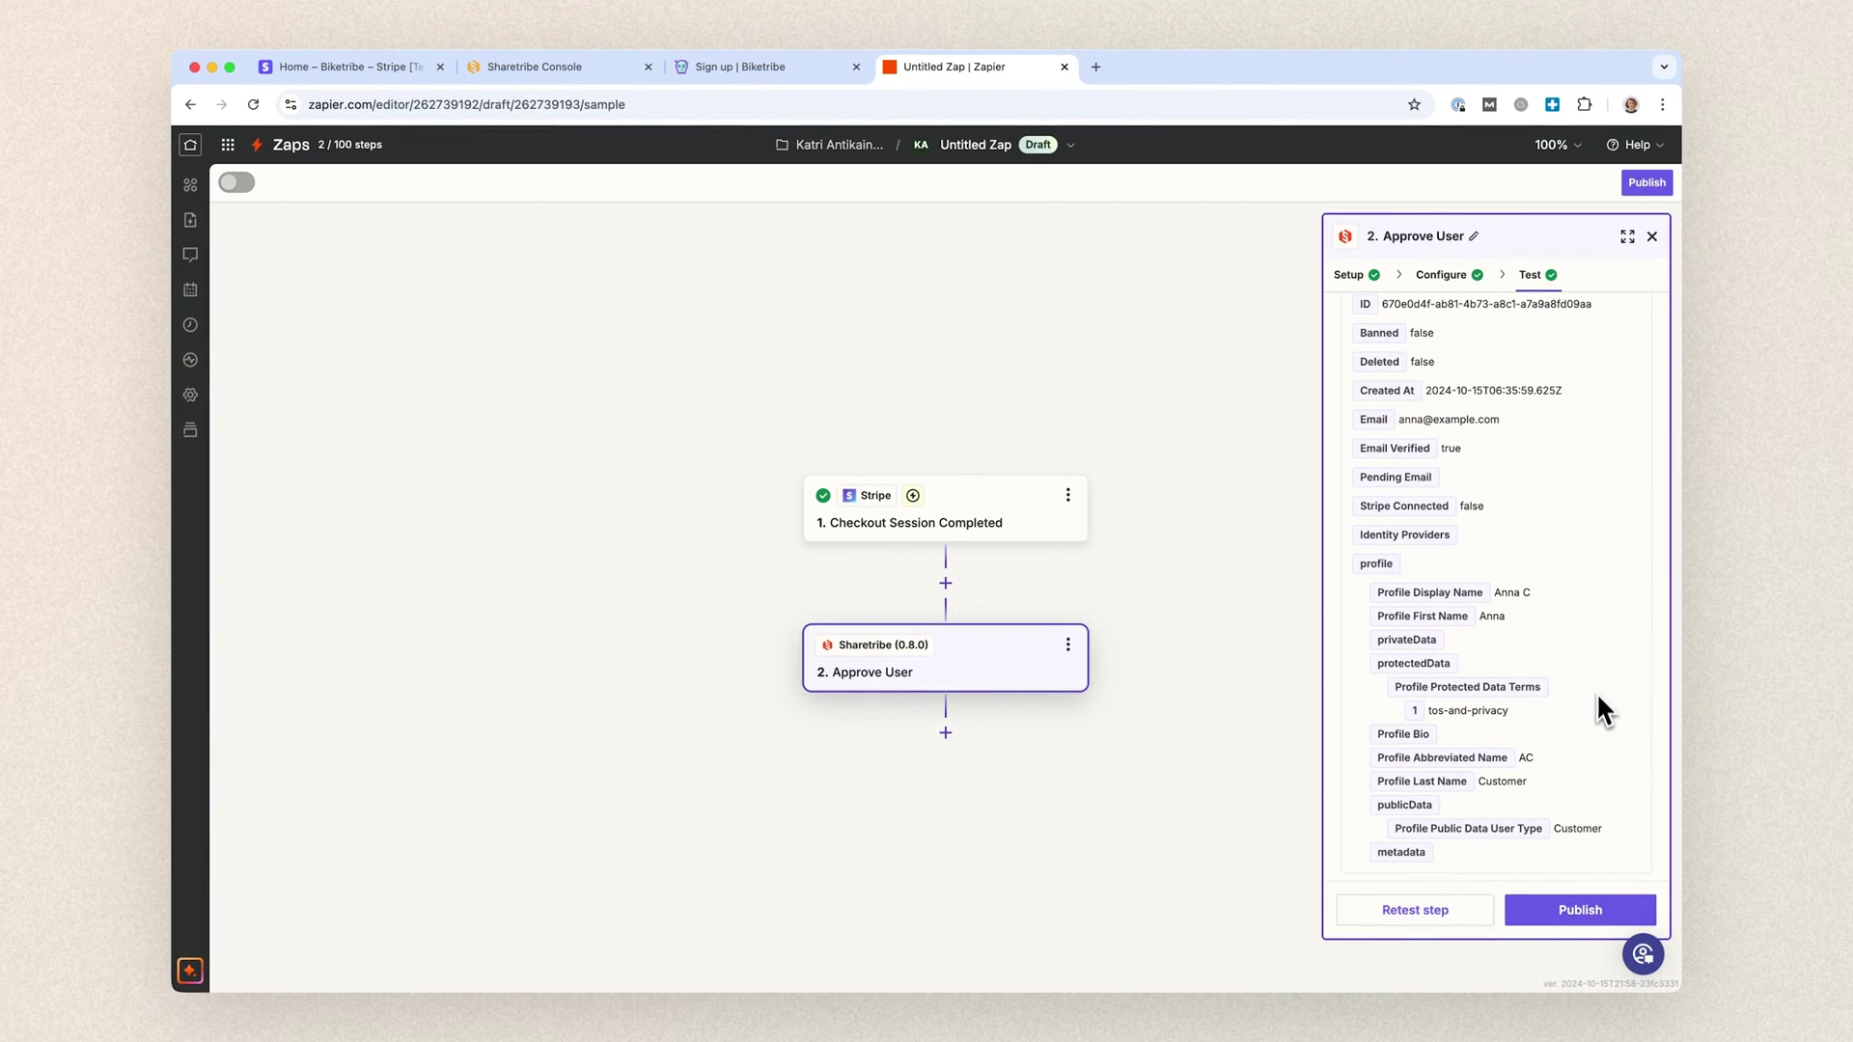
{"action": "scroll", "coordinate": [1597, 692], "scroll_direction": "up", "scroll_amount": 5}
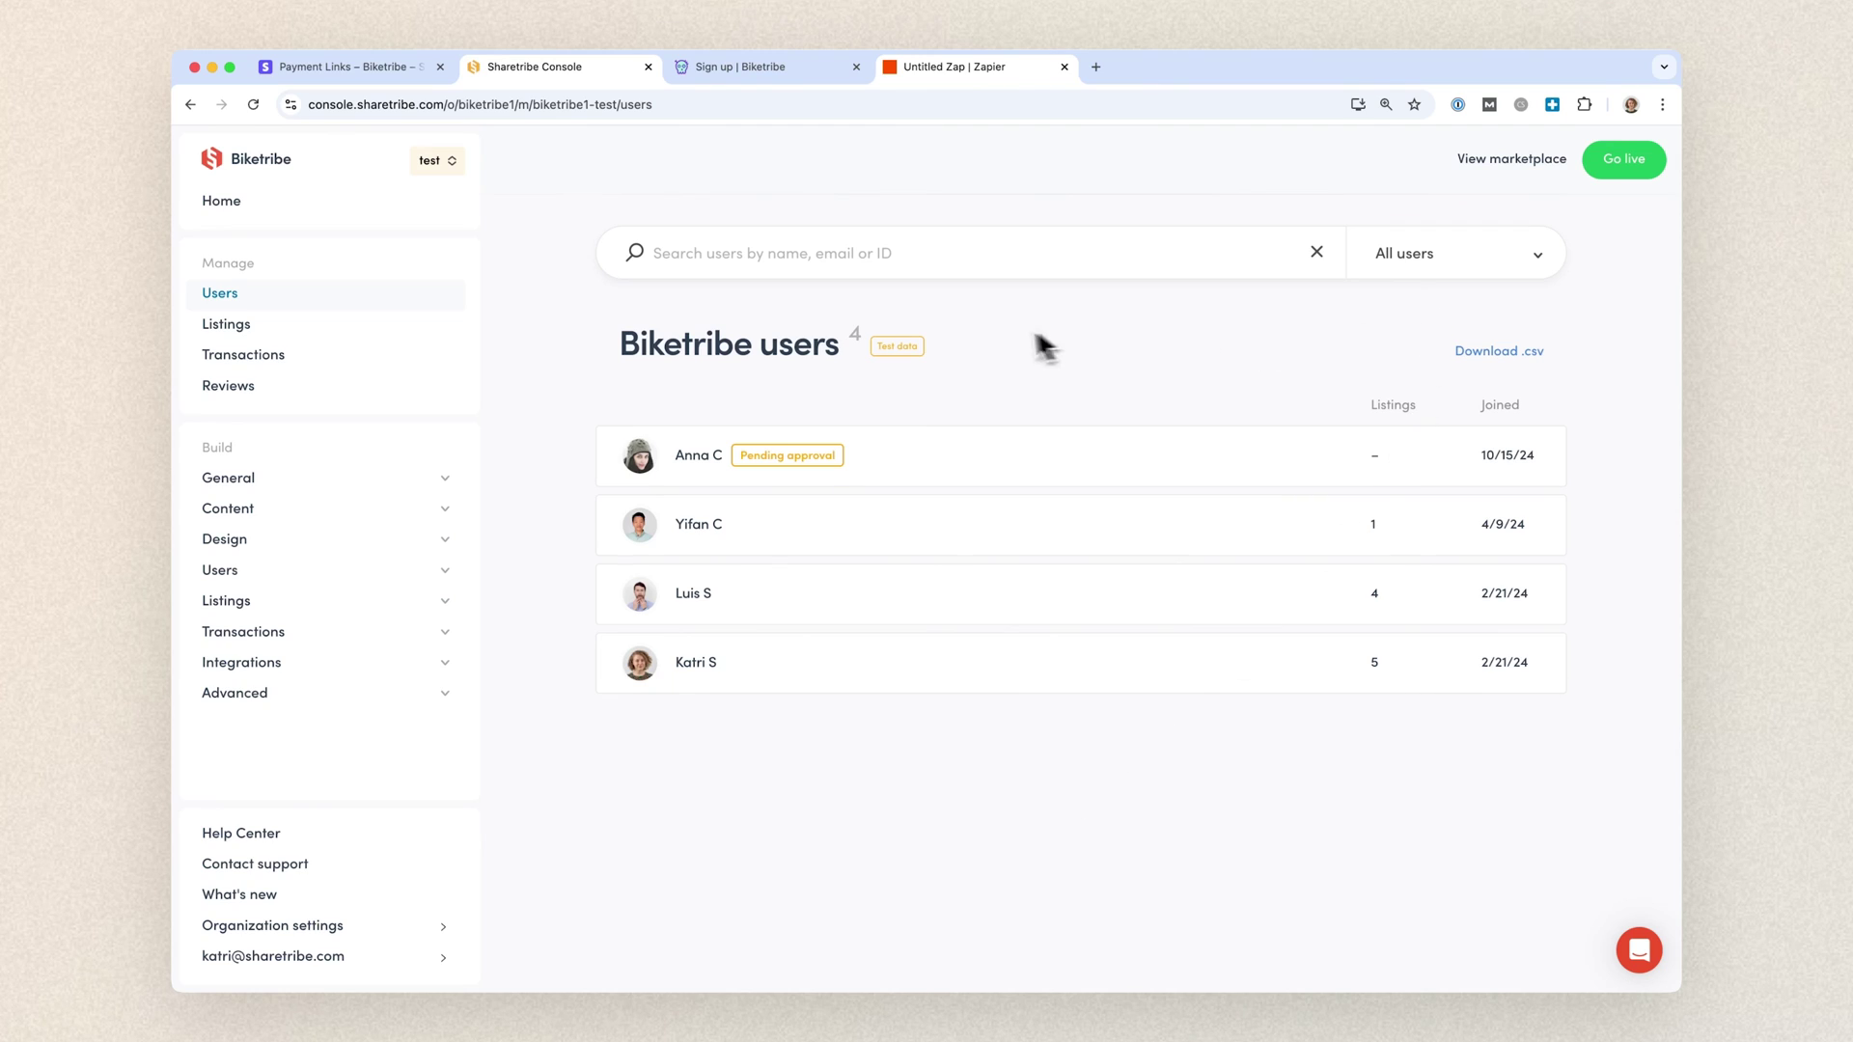
Step: Reload the Biketribe users list to confirm the user is no longer pending, then publish the Zap
{"action": "left_click", "coordinate": [669, 106]}
{"action": "key", "text": "Return"}
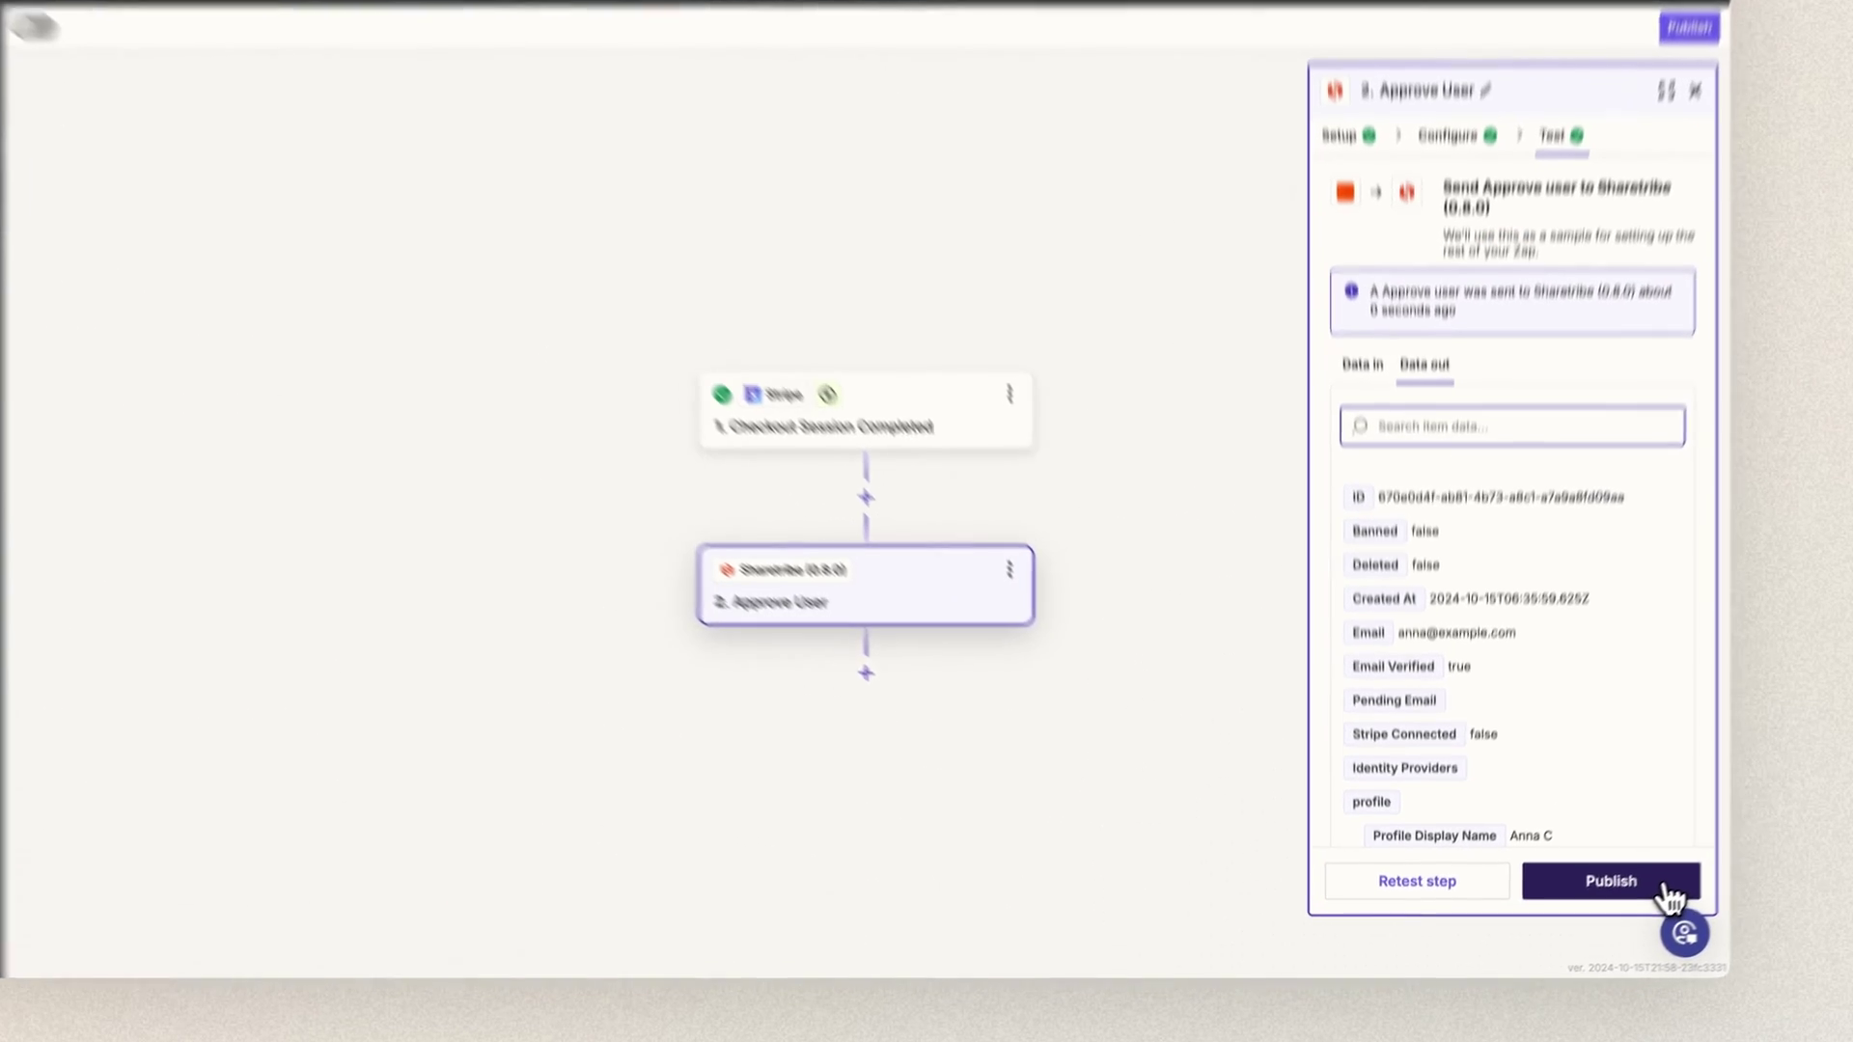
{"action": "left_click", "coordinate": [1629, 915]}
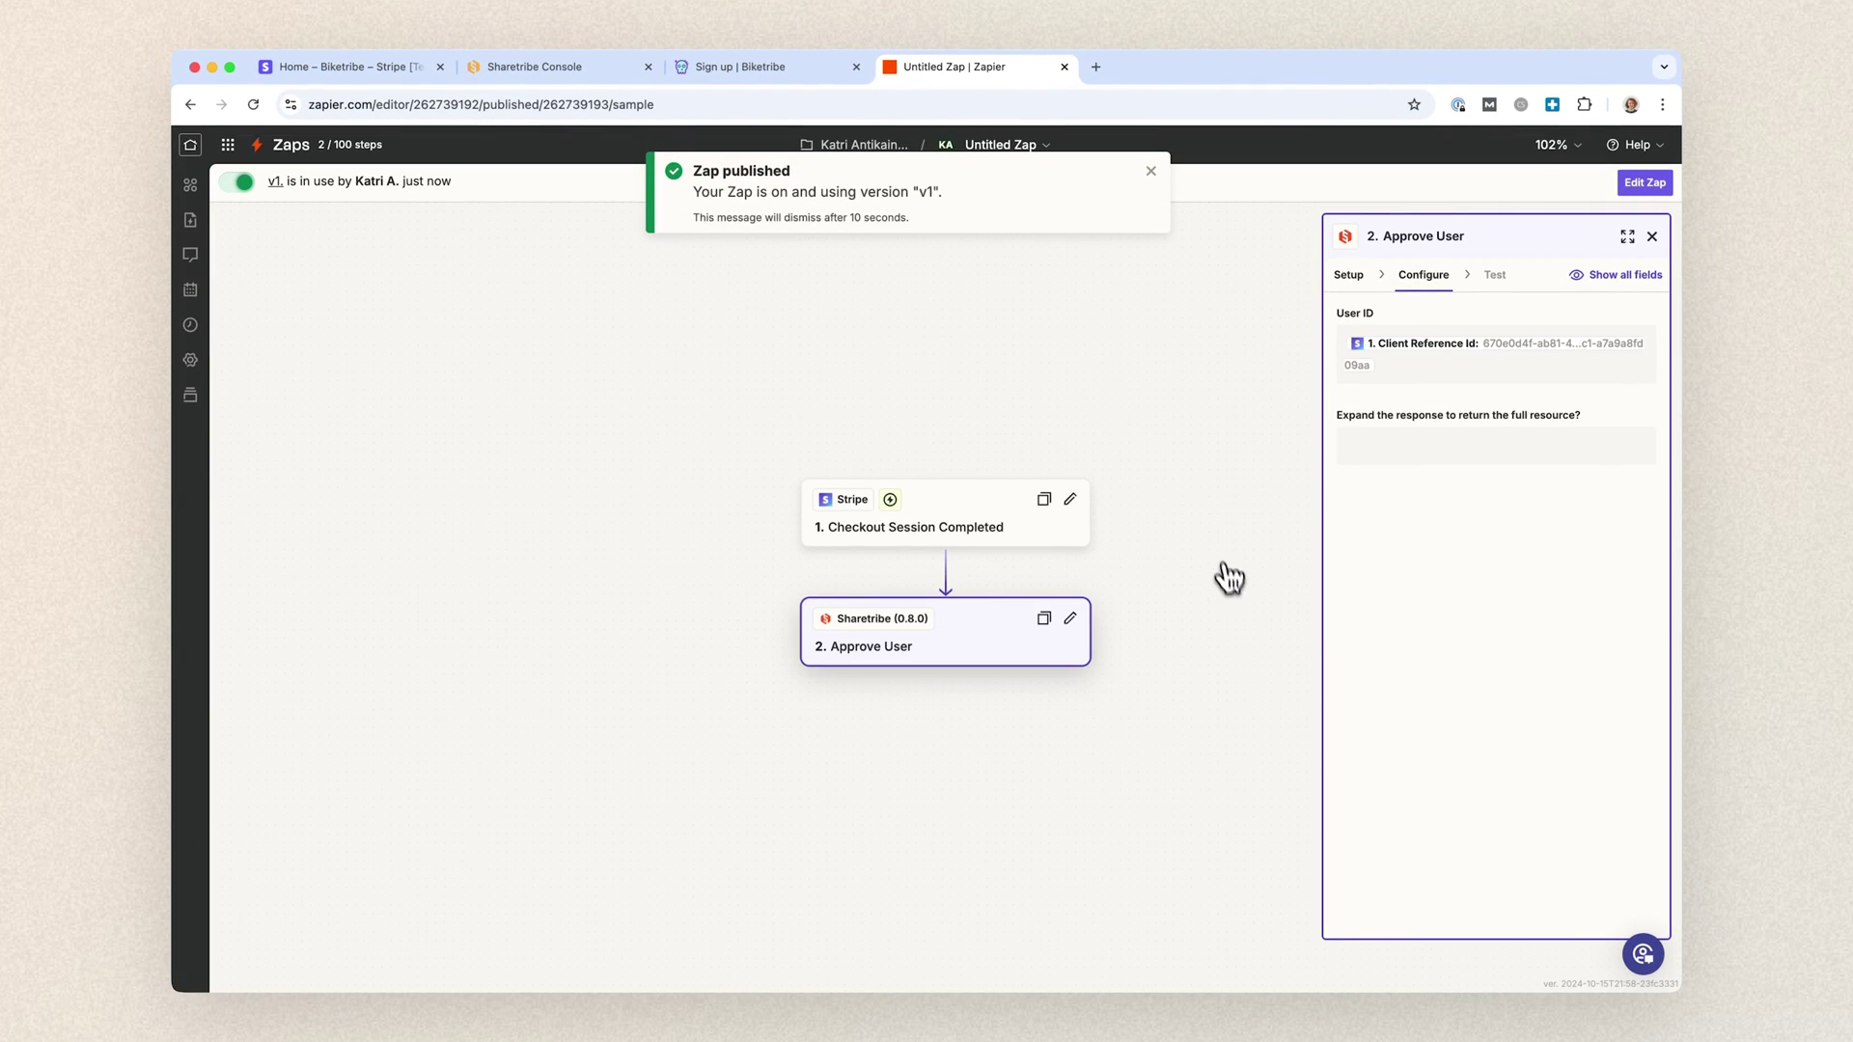
Step: Rename the Zap to 'Approve user when a subscription is recorded'
{"action": "left_click", "coordinate": [1023, 144]}
{"action": "left_click", "coordinate": [938, 194]}
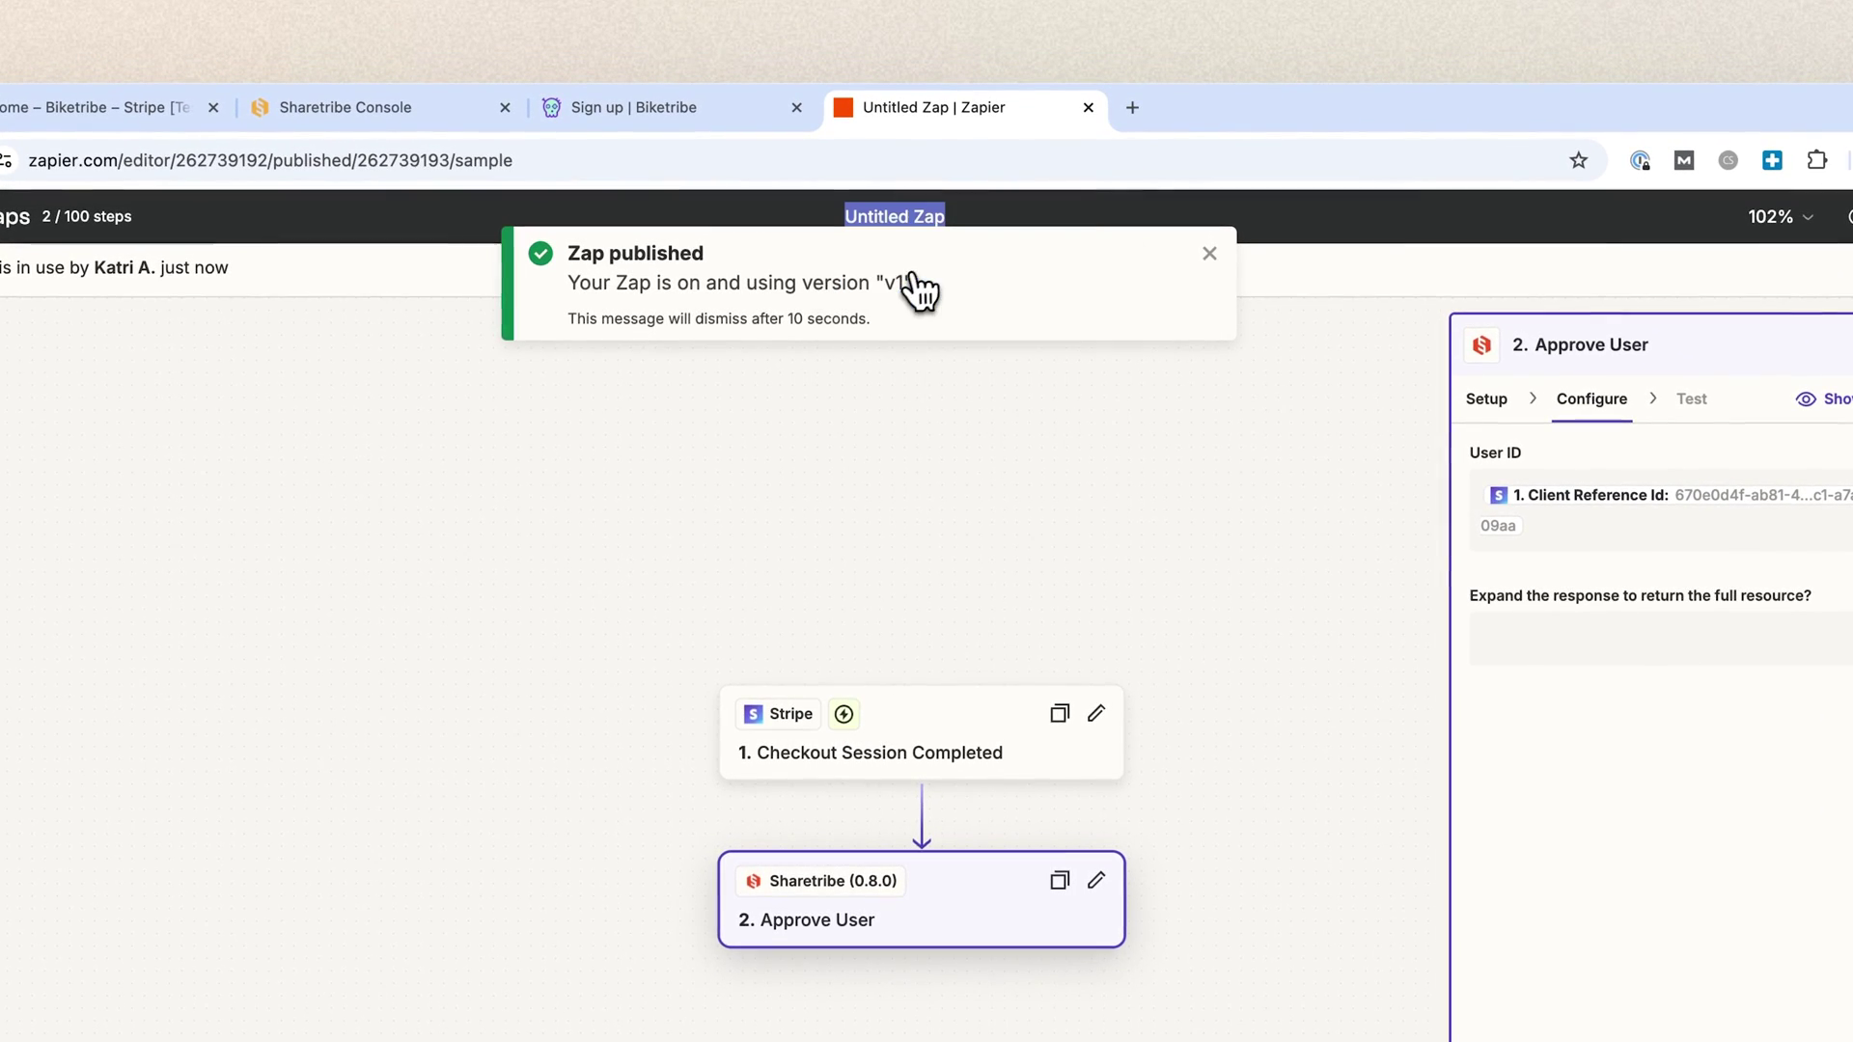
{"action": "type", "text": "Approve user when a subscription"}
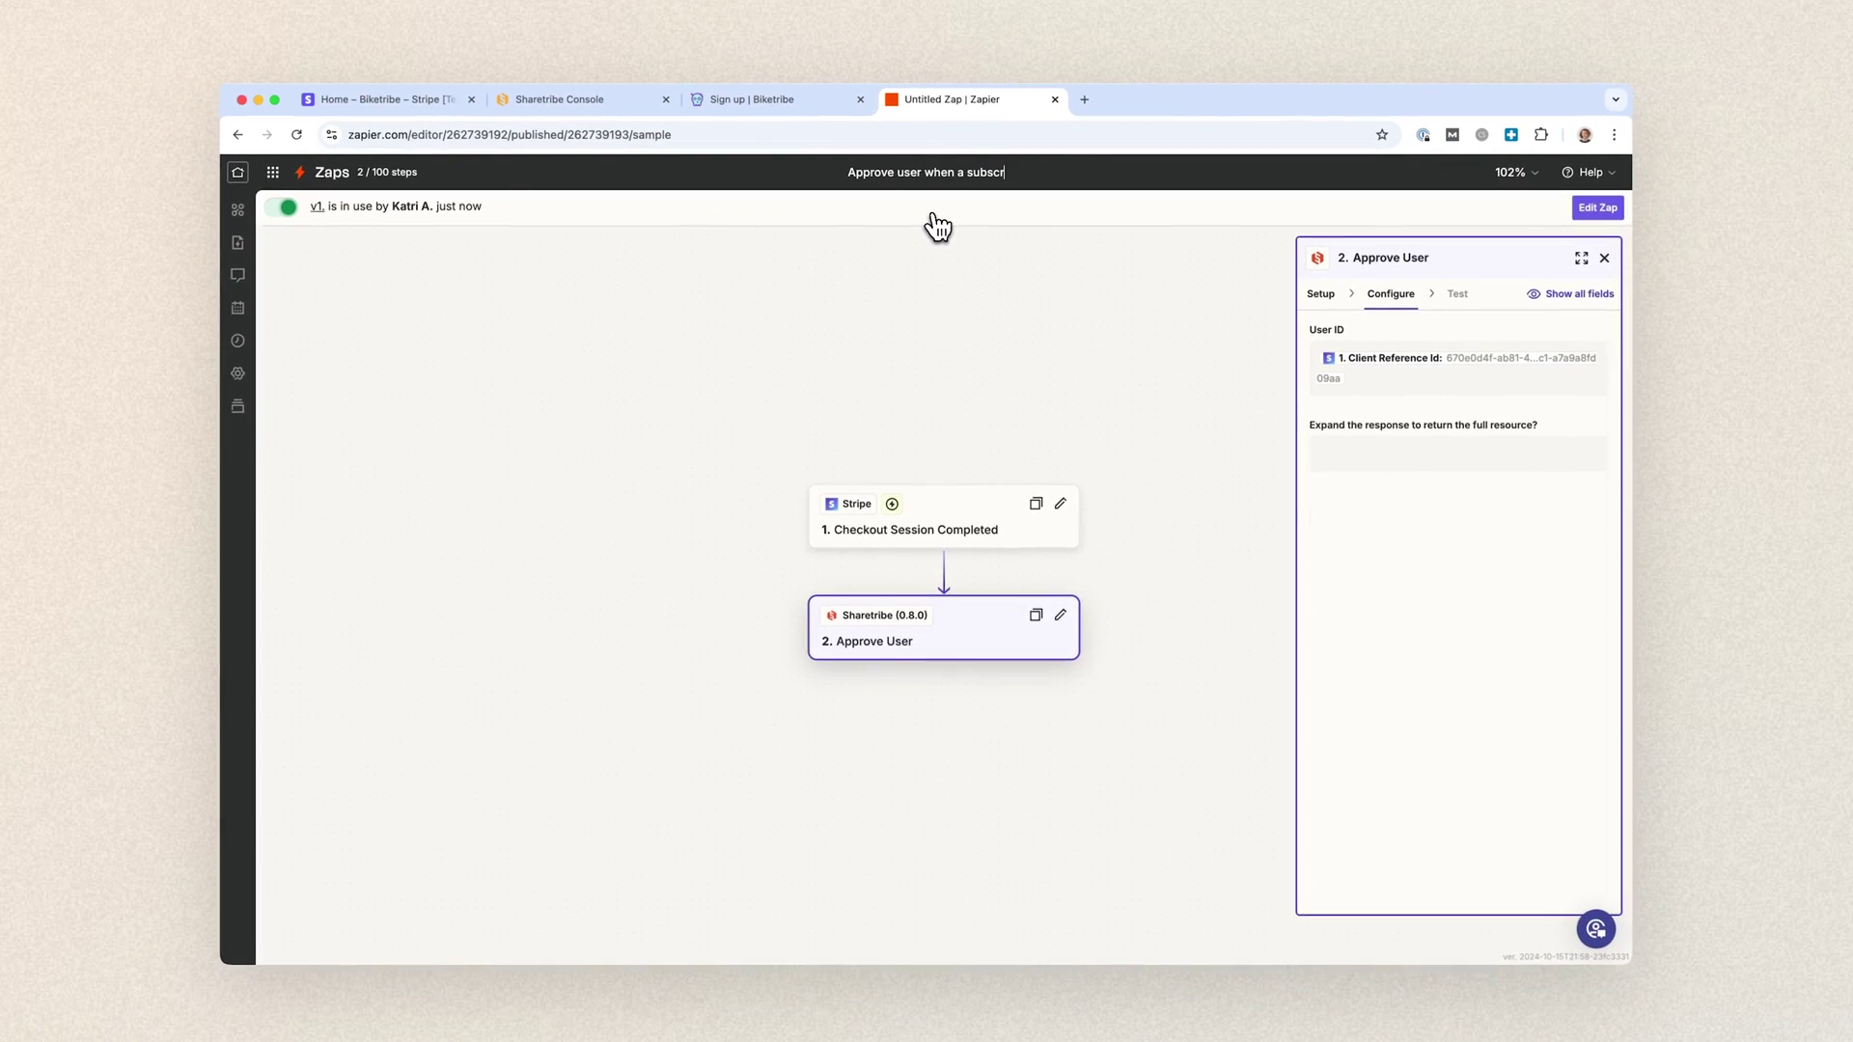
{"action": "type", "text": " is recorded"}
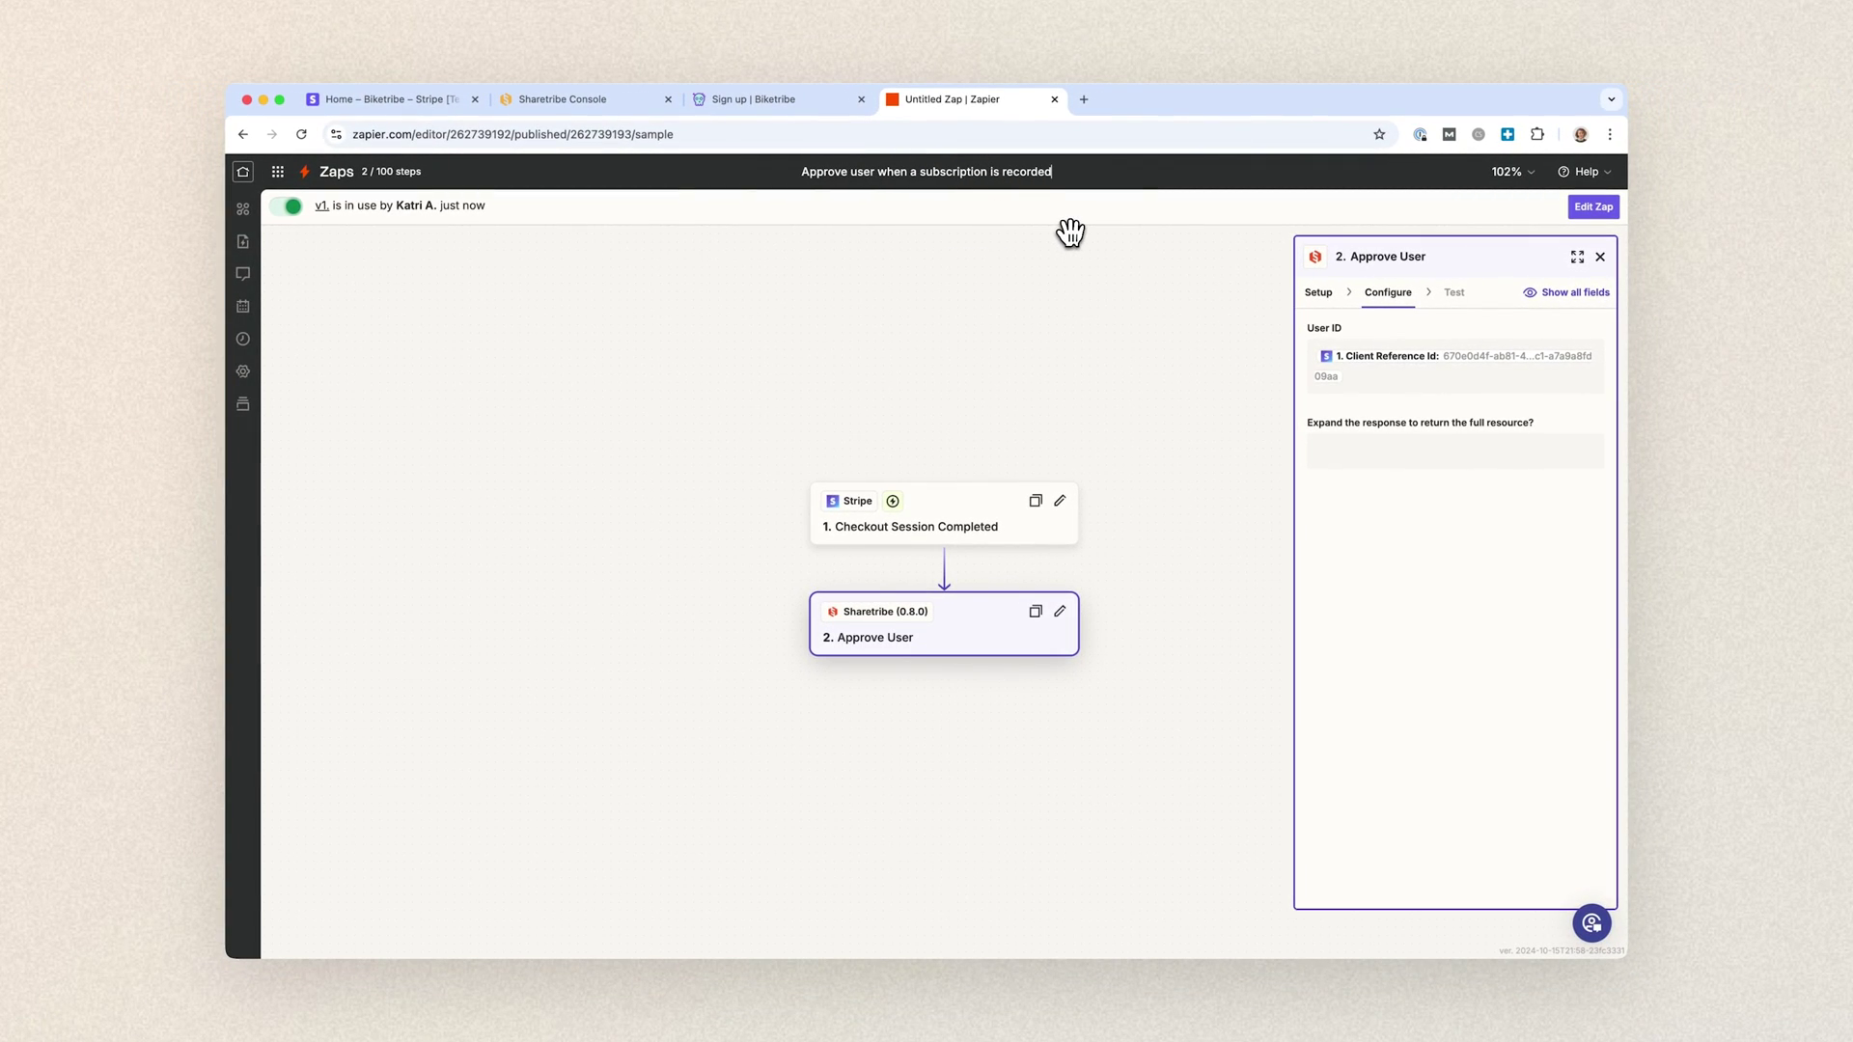
{"action": "key", "text": "Return"}
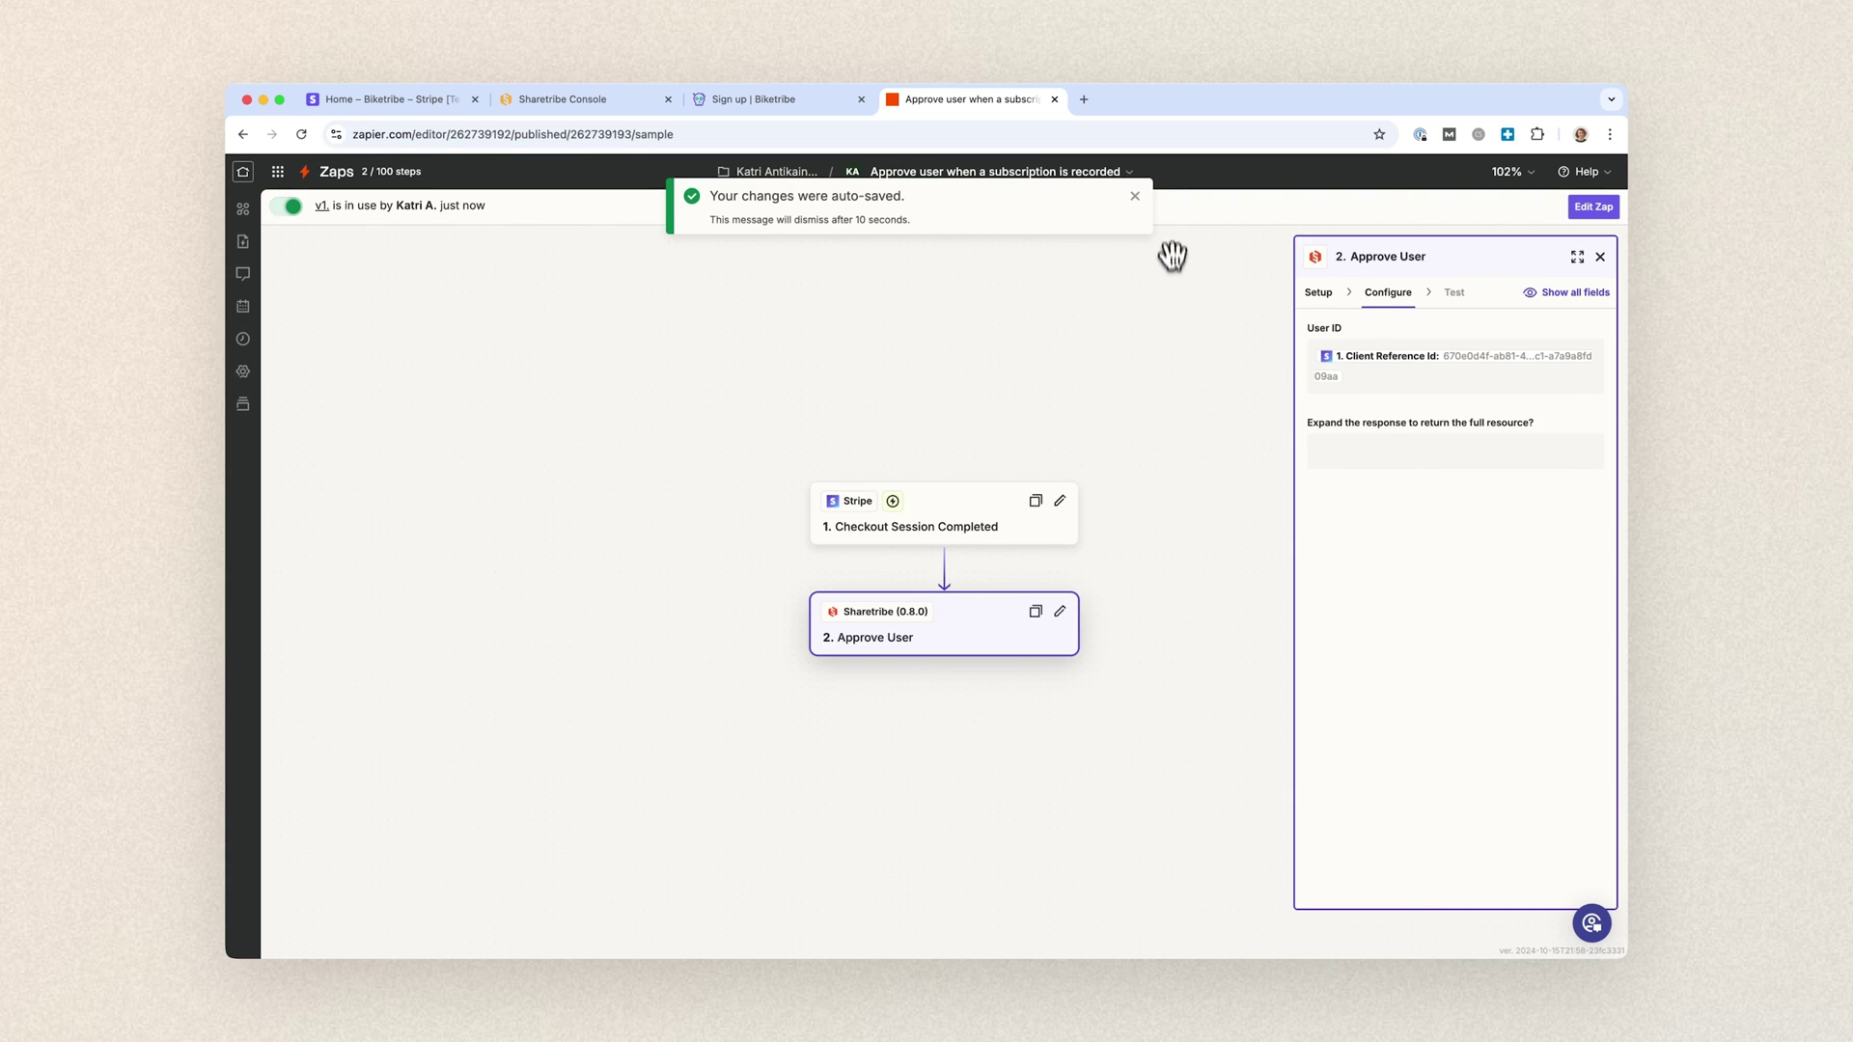
{"action": "left_click", "coordinate": [1136, 203]}
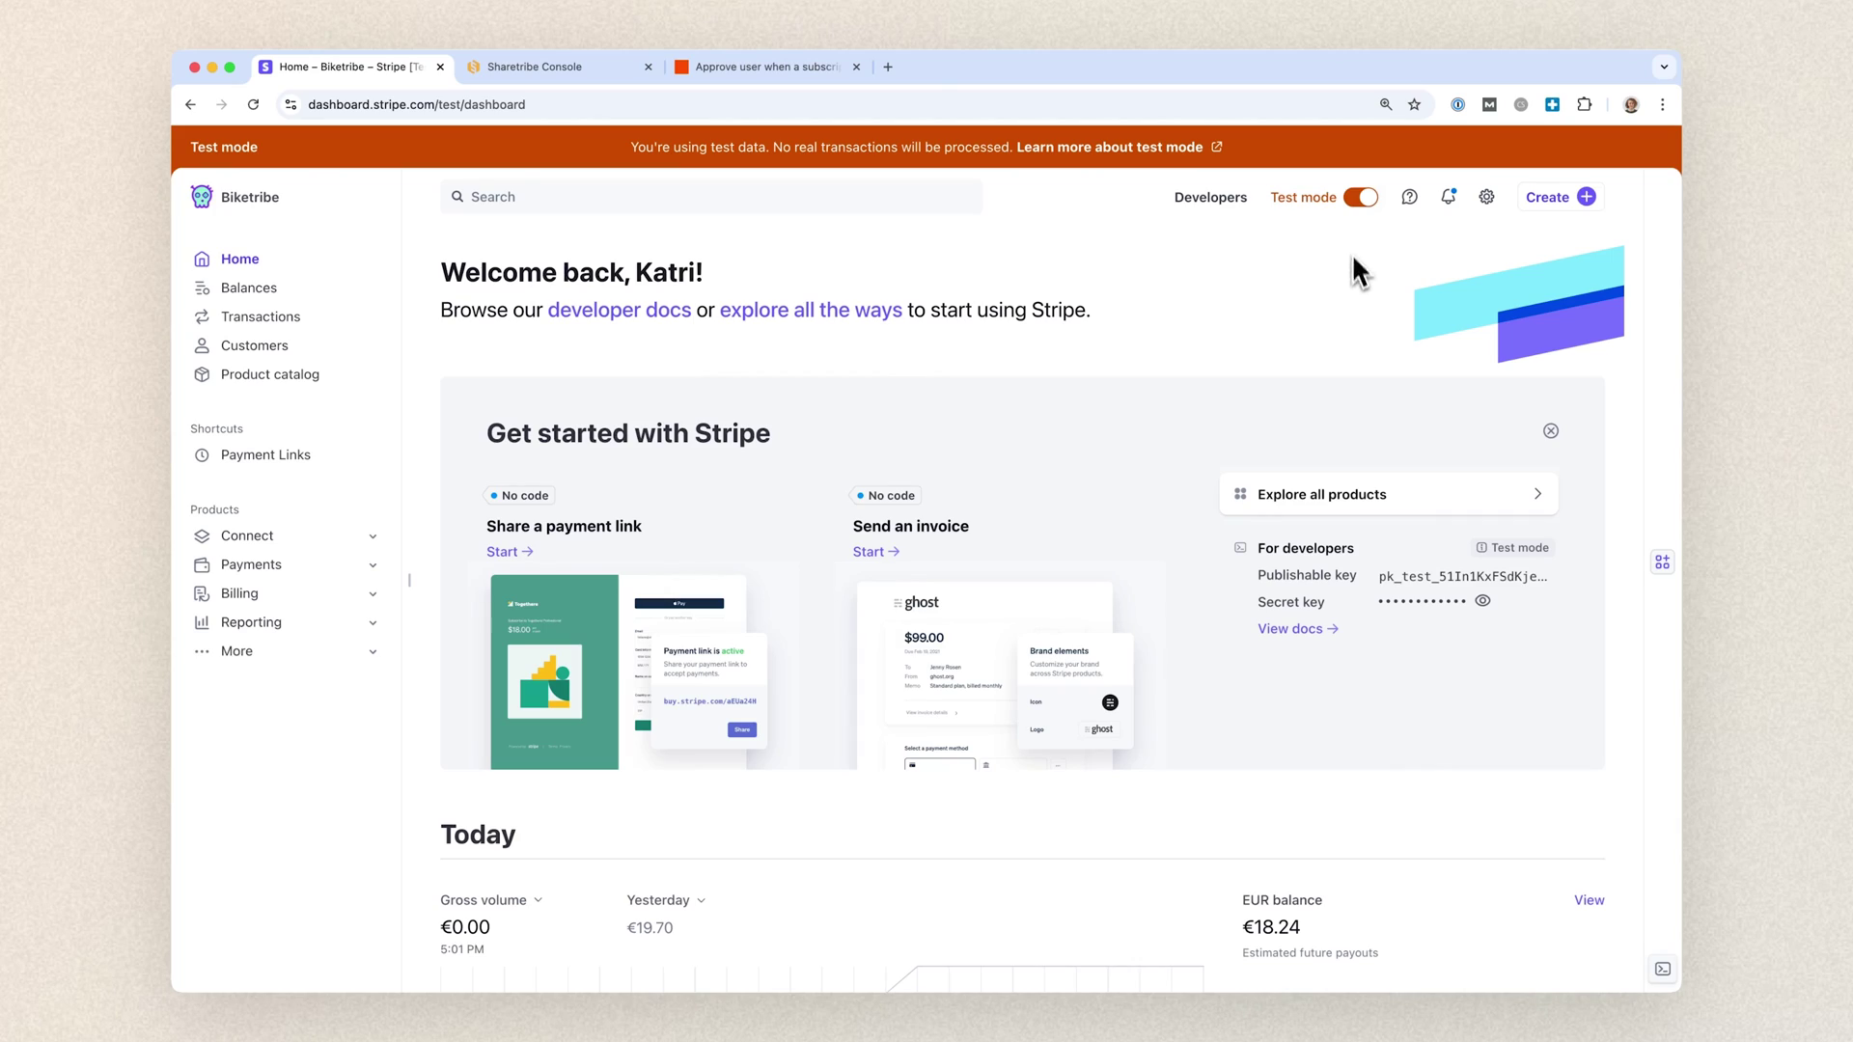
Step: Turn off Stripe test mode, then copy Sharetribe changes to Biketribe [Live], accepting the overwrite warning
{"action": "left_click", "coordinate": [1361, 156]}
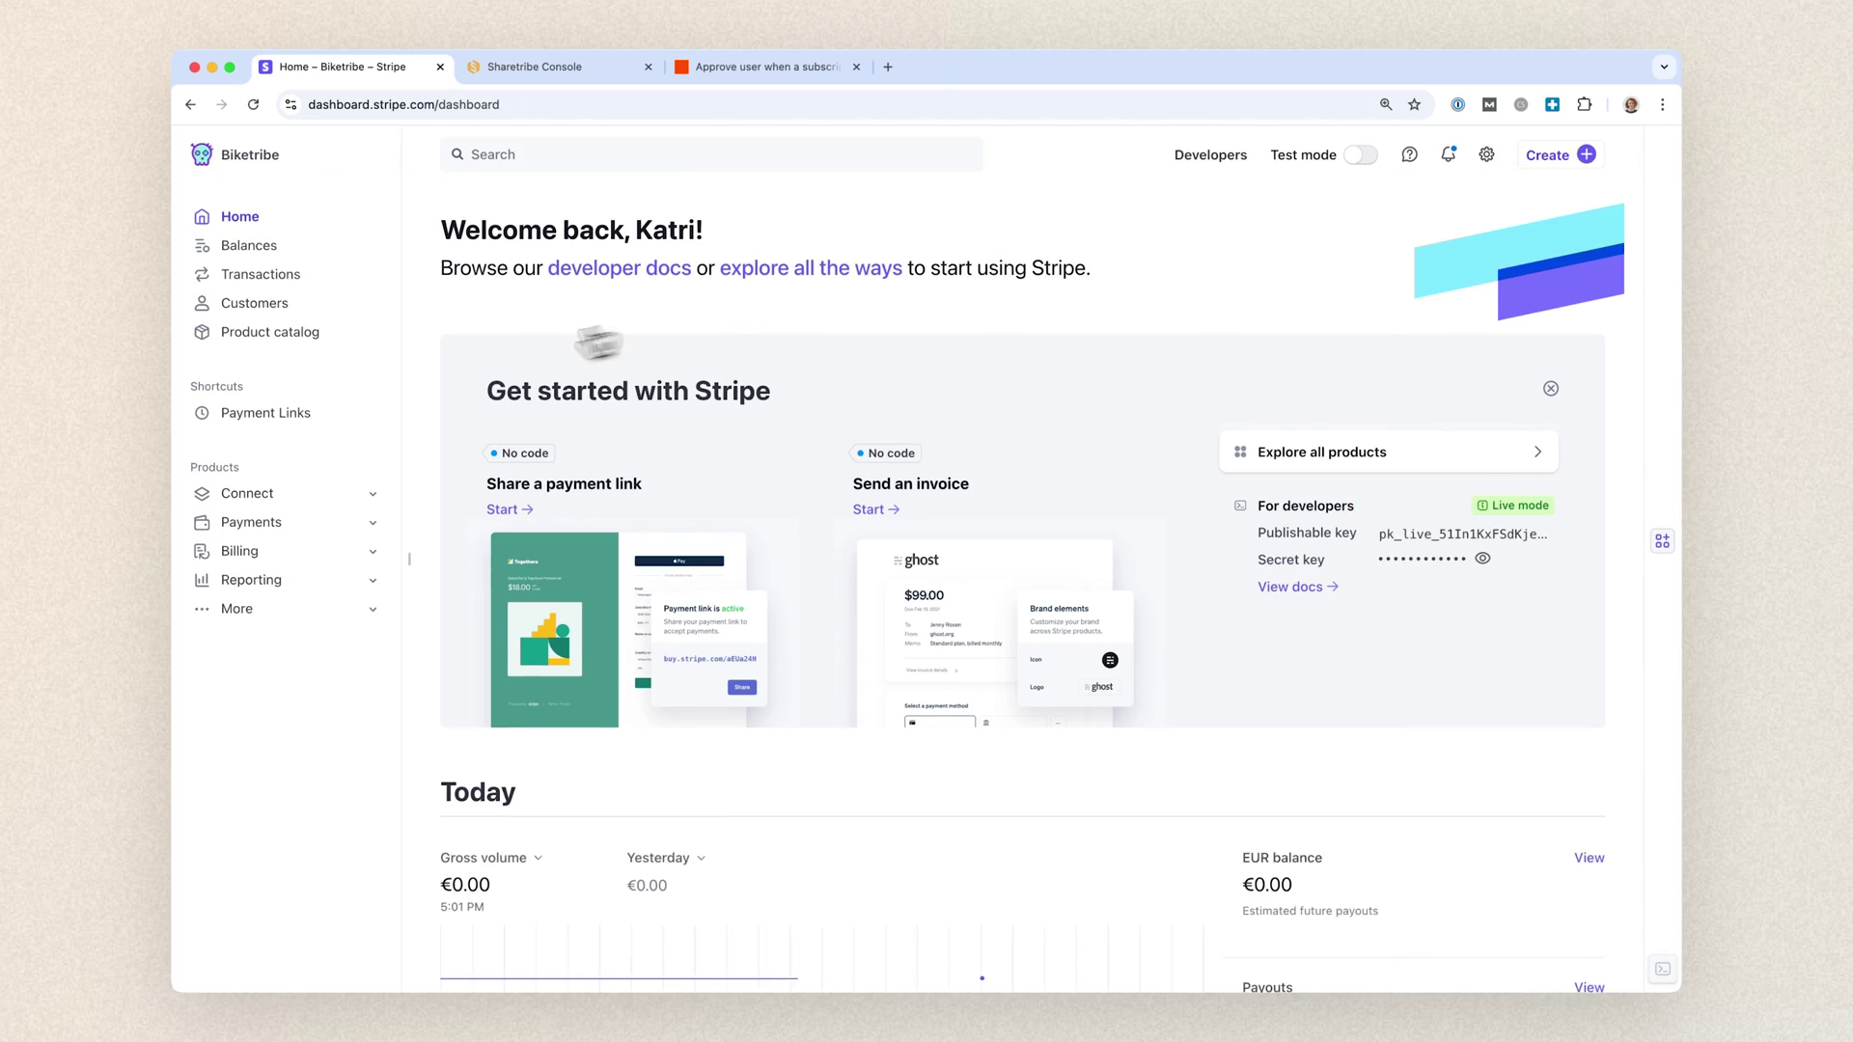
{"action": "left_click", "coordinate": [312, 335]}
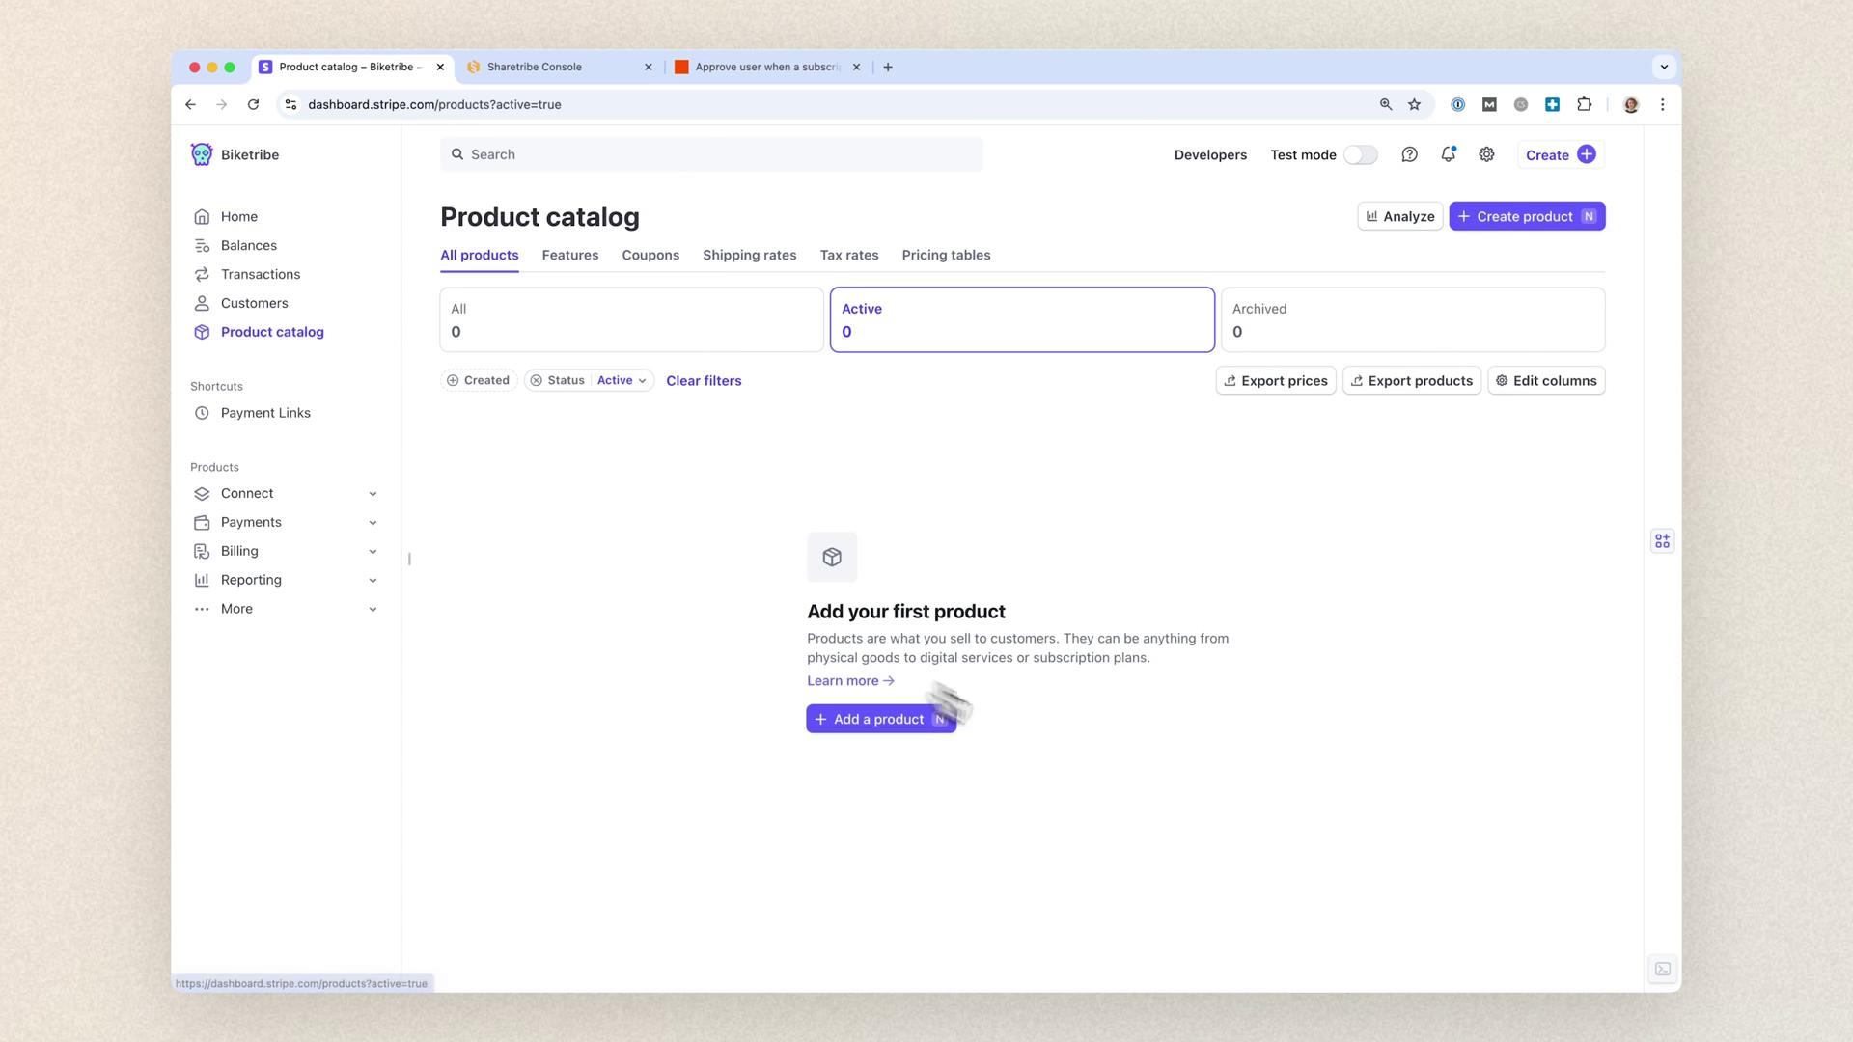
{"action": "left_click", "coordinate": [912, 714]}
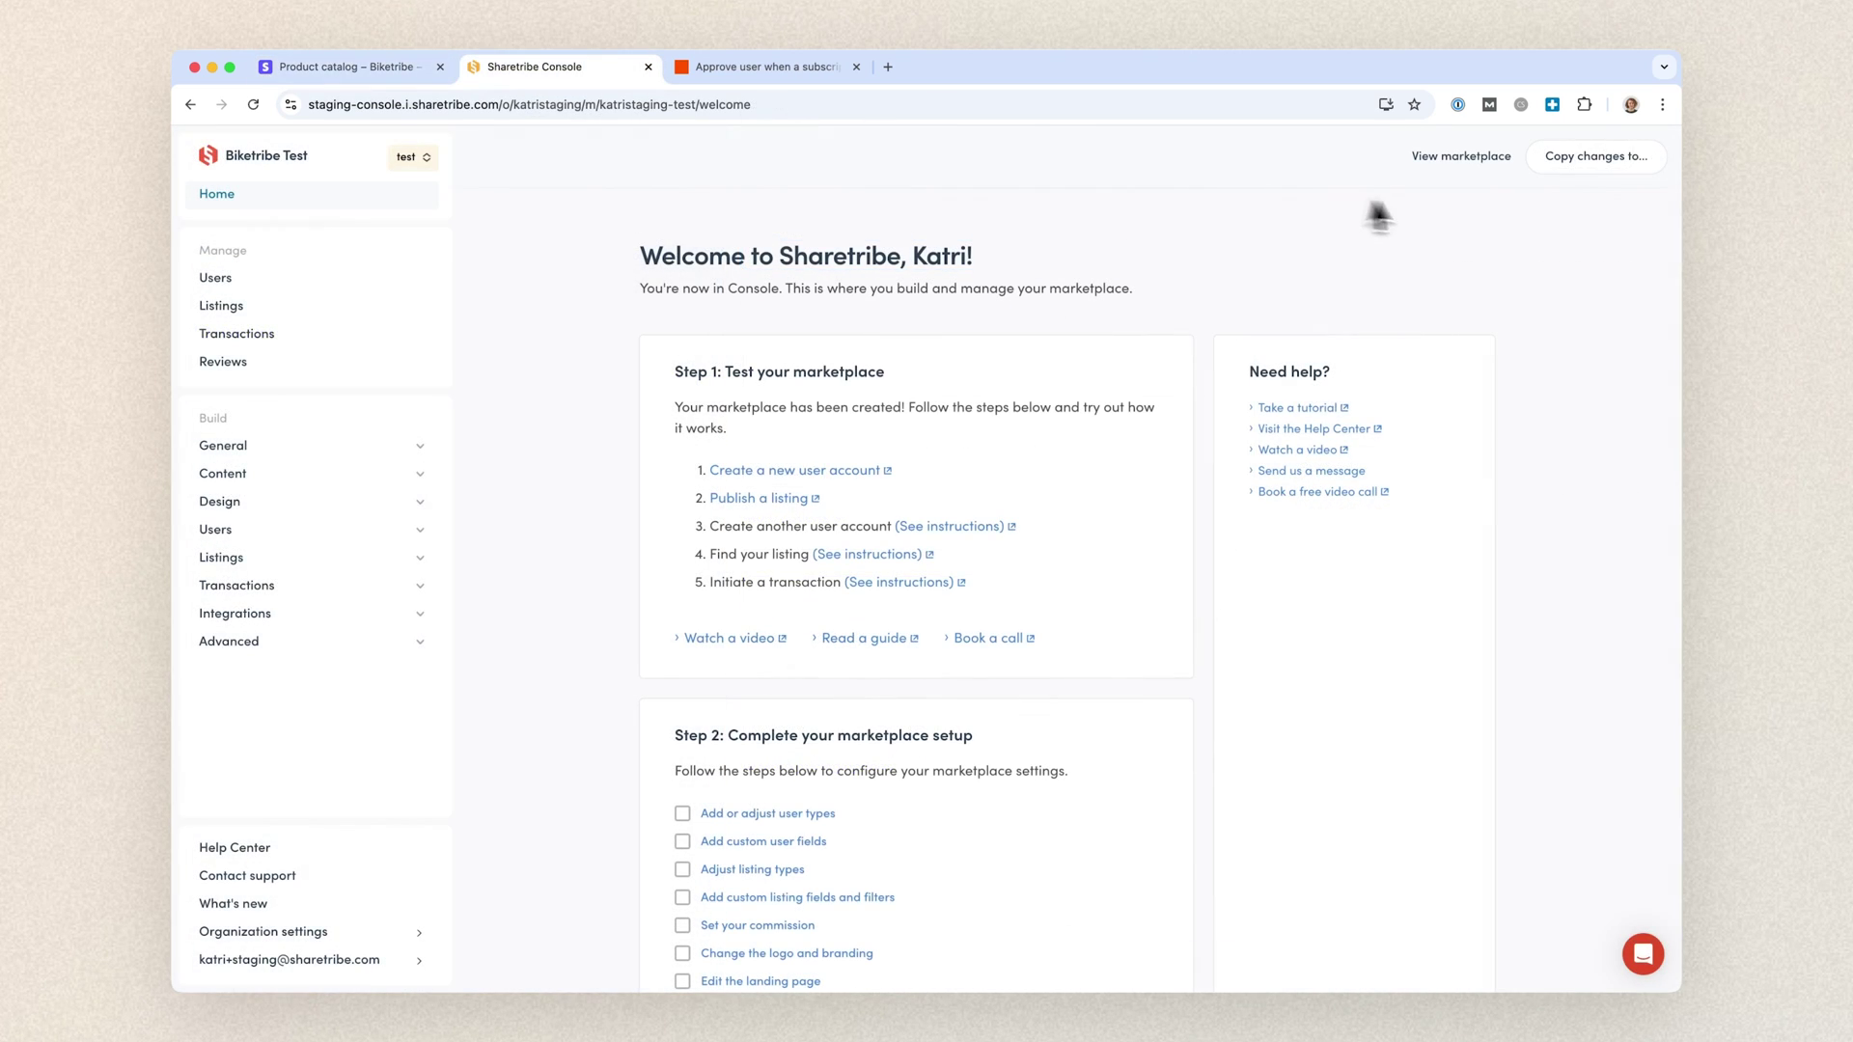
{"action": "left_click", "coordinate": [1620, 166]}
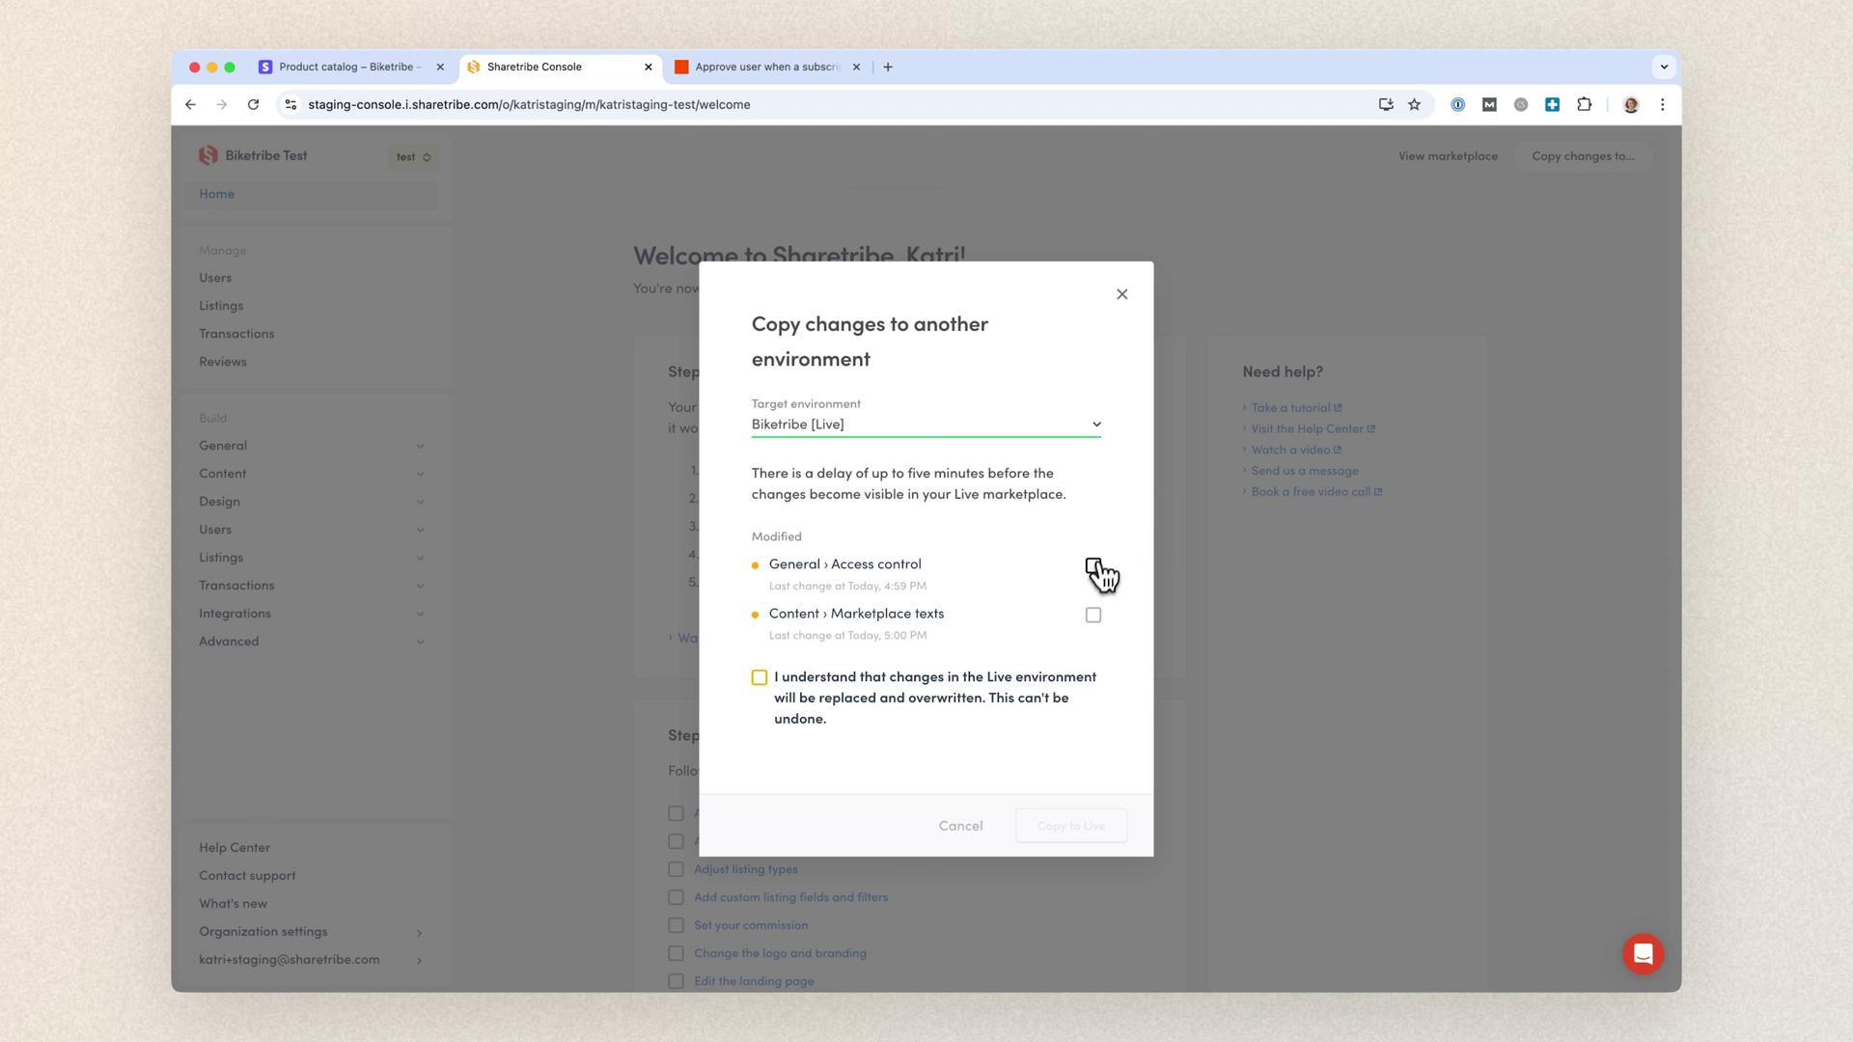
{"action": "left_click", "coordinate": [761, 681]}
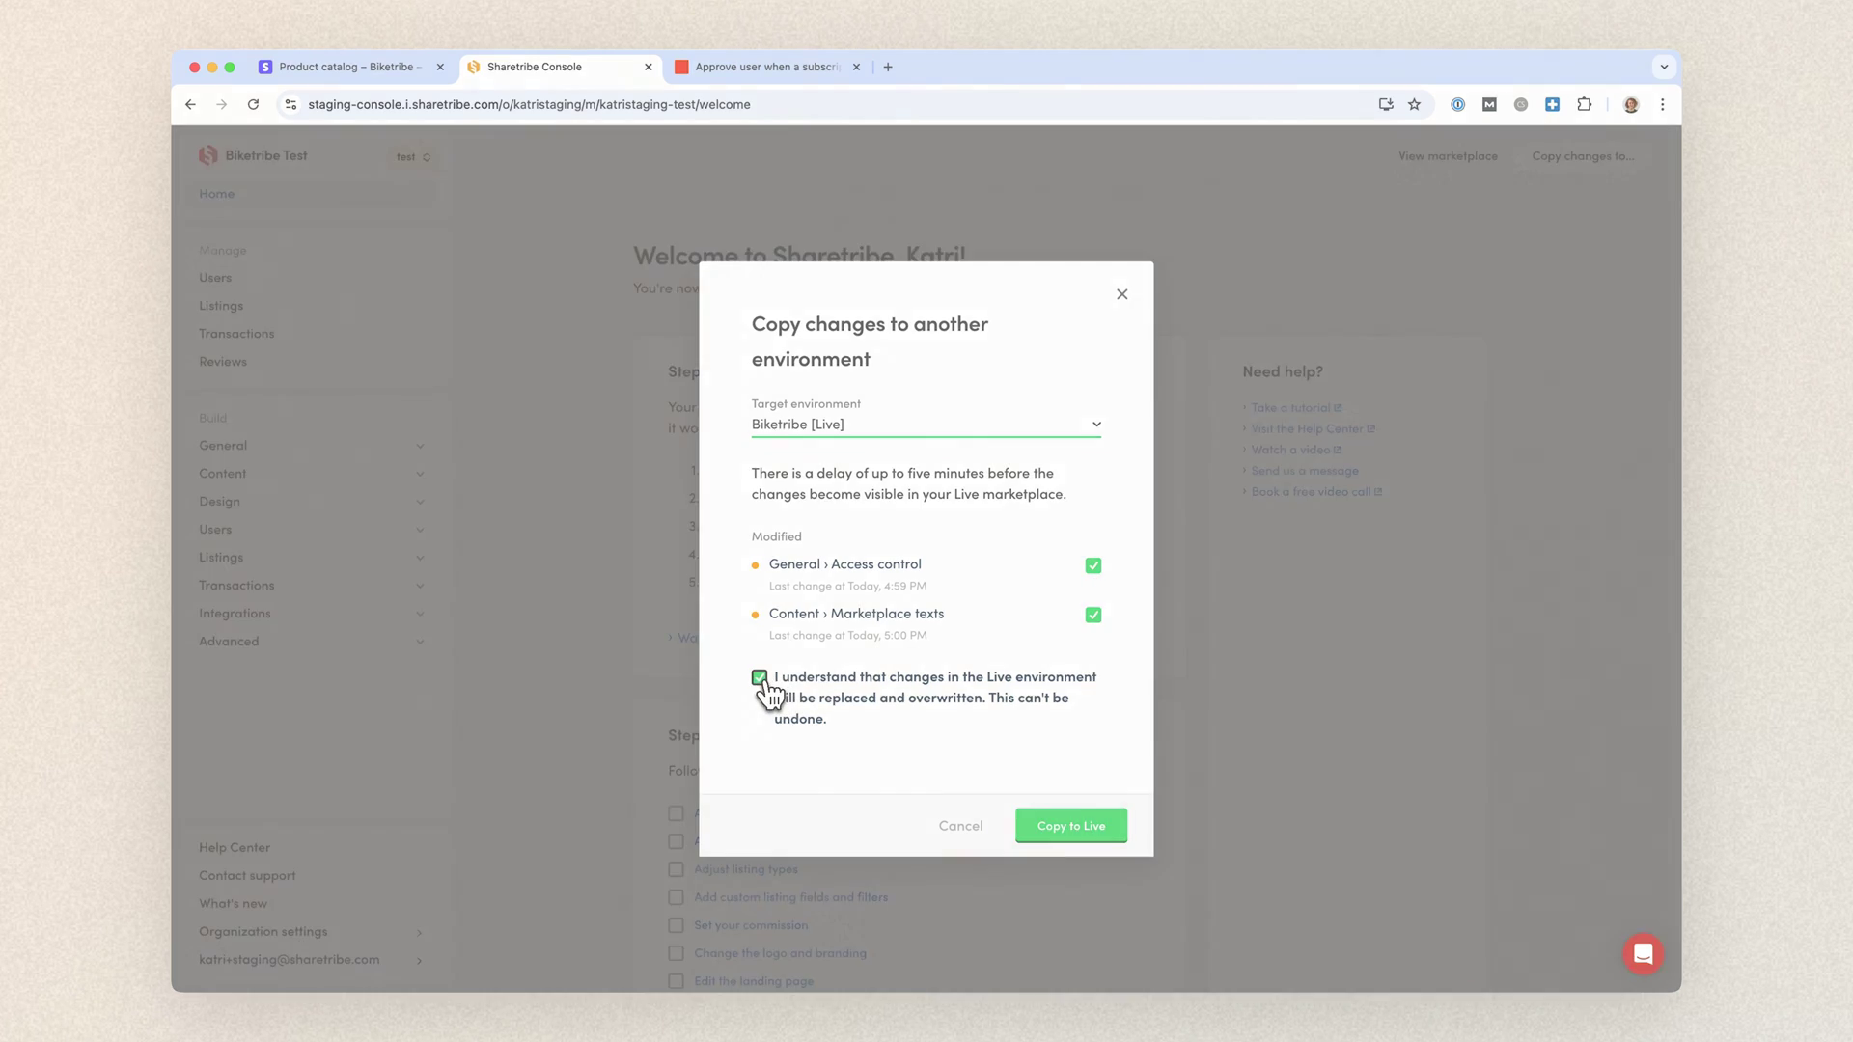